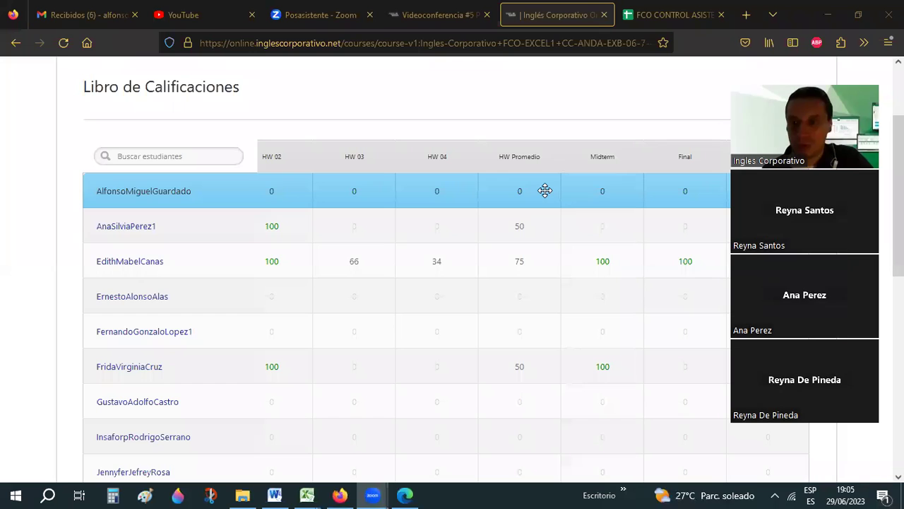
Scroll up and down through the open Inglés Corporativo course page to review it.
{"action": "middle_click", "coordinate": [269, 262]}
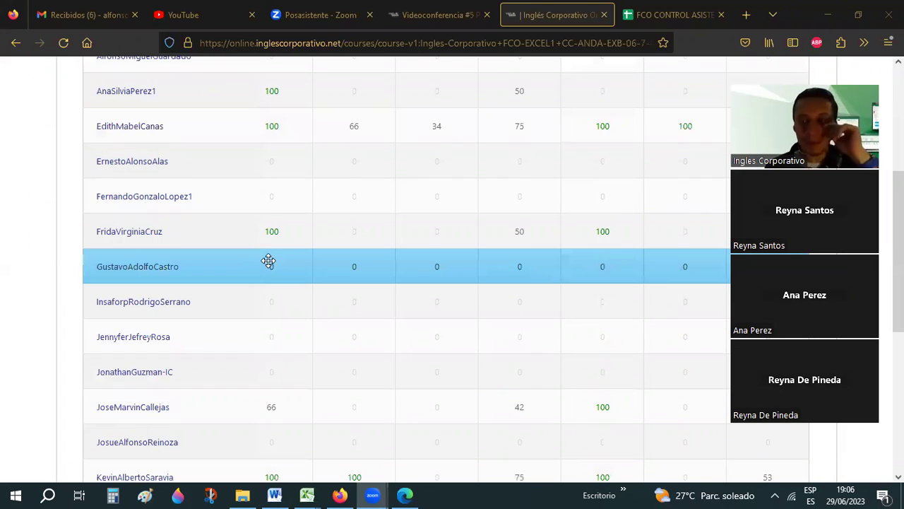
{"action": "scroll", "coordinate": [264, 250], "scroll_direction": "down", "scroll_amount": 2}
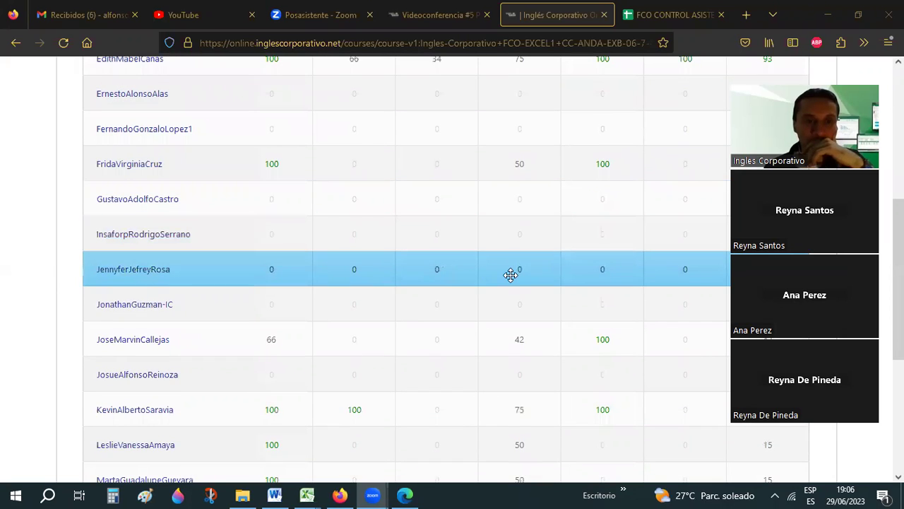
{"action": "scroll", "coordinate": [513, 274], "scroll_direction": "up", "scroll_amount": 4}
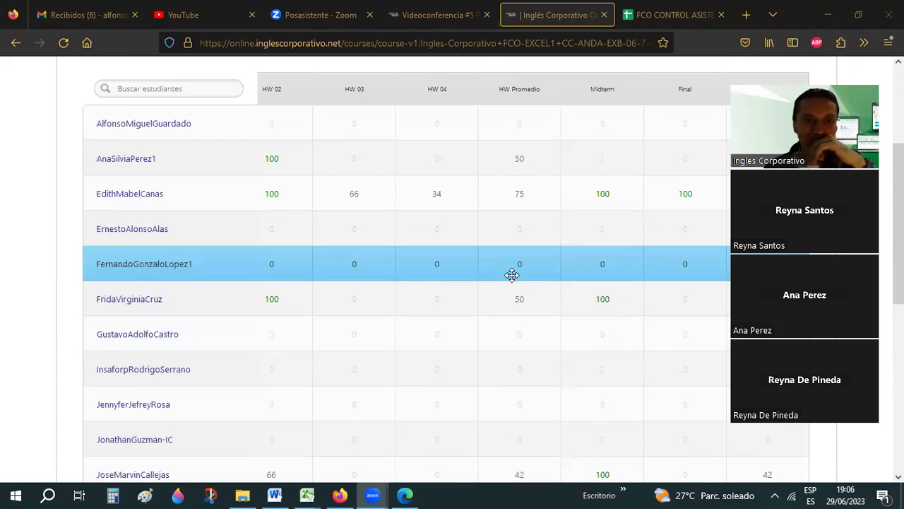
{"action": "scroll", "coordinate": [512, 275], "scroll_direction": "down", "scroll_amount": 2}
{"action": "scroll", "coordinate": [512, 275], "scroll_direction": "up", "scroll_amount": 2}
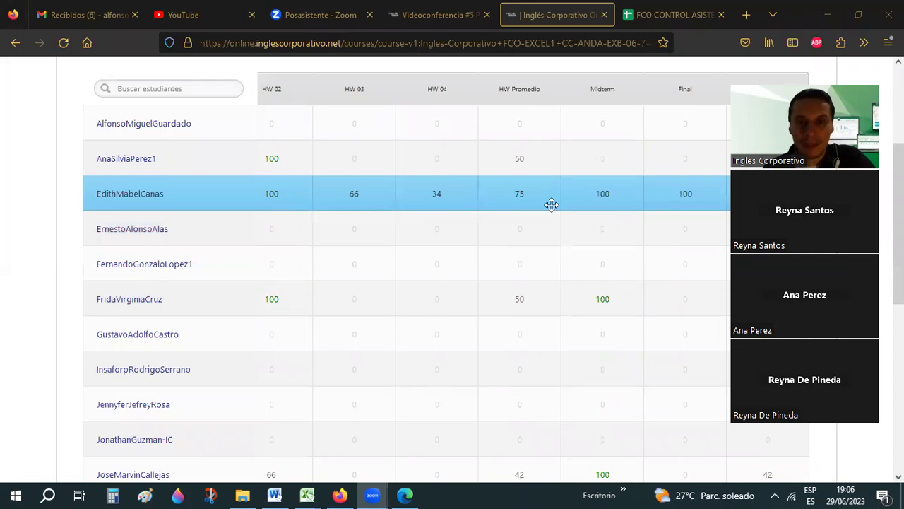
{"action": "mouse_move", "coordinate": [552, 205]}
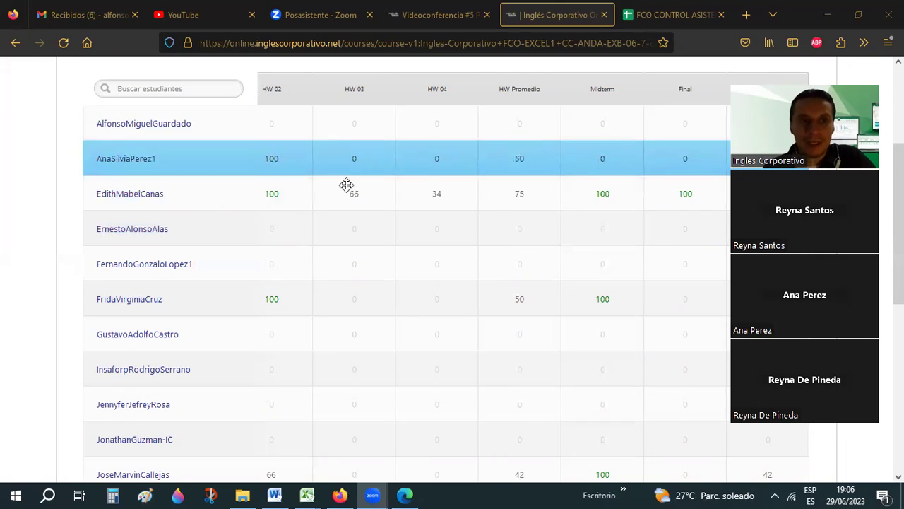
{"action": "scroll", "coordinate": [249, 226], "scroll_direction": "down", "scroll_amount": 4}
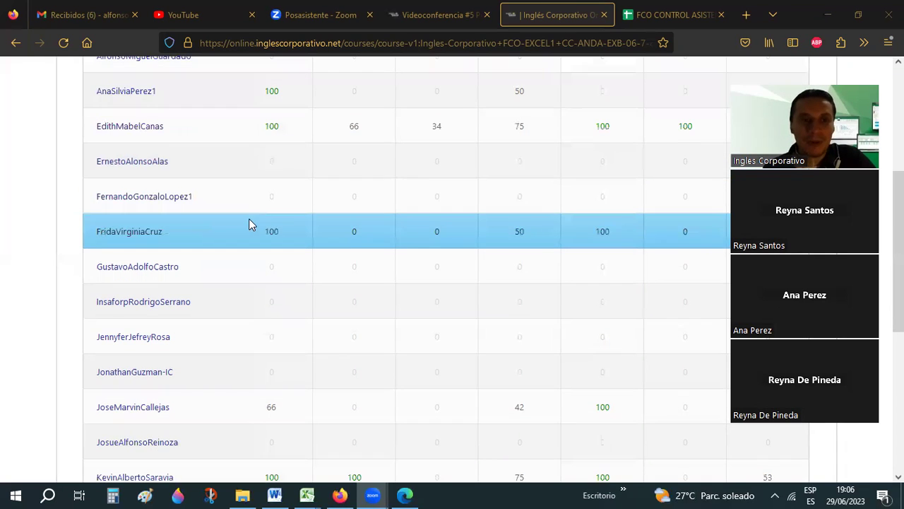
{"action": "scroll", "coordinate": [360, 254], "scroll_direction": "down", "scroll_amount": 2}
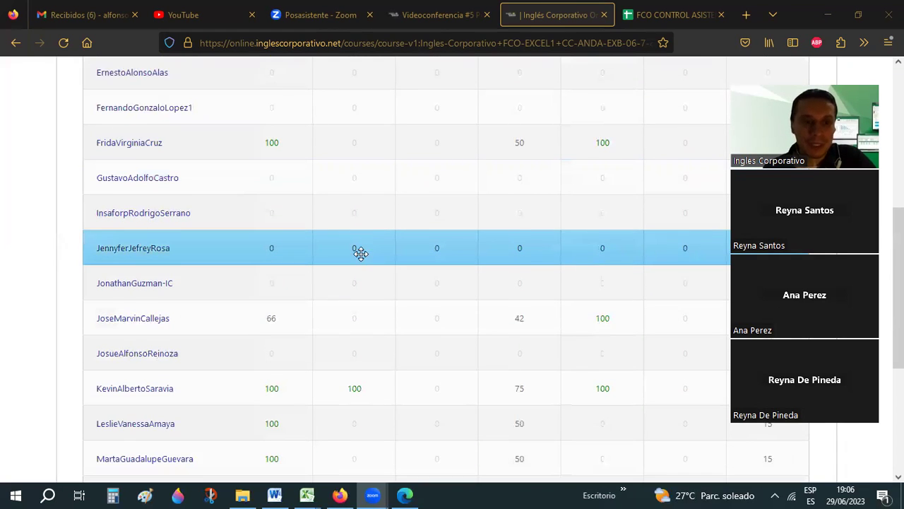
{"action": "scroll", "coordinate": [361, 254], "scroll_direction": "down", "scroll_amount": 4}
{"action": "scroll", "coordinate": [360, 254], "scroll_direction": "down", "scroll_amount": 2}
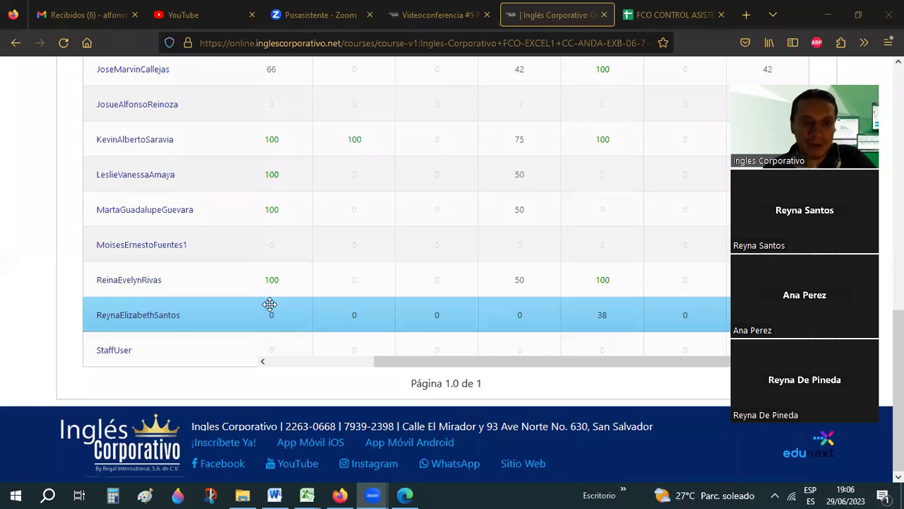
{"action": "scroll", "coordinate": [275, 294], "scroll_direction": "up", "scroll_amount": 1}
{"action": "scroll", "coordinate": [275, 295], "scroll_direction": "up", "scroll_amount": 1}
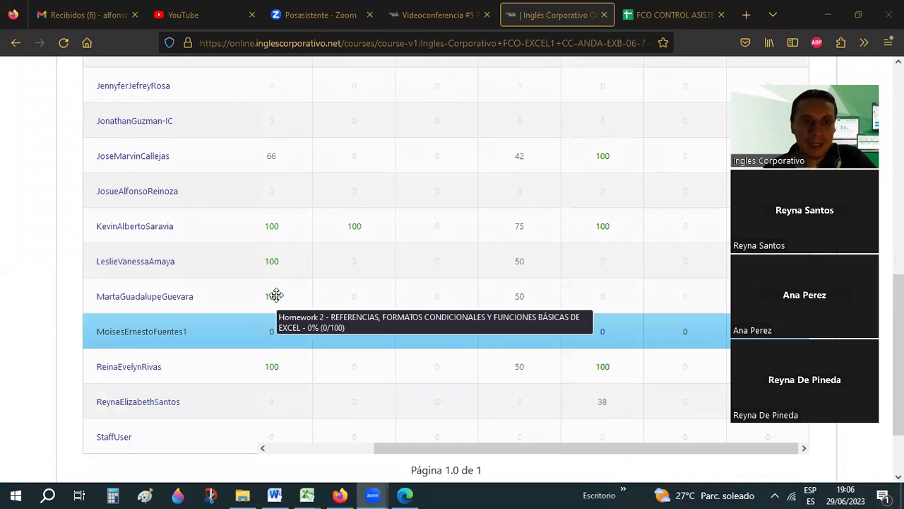
{"action": "scroll", "coordinate": [275, 295], "scroll_direction": "up", "scroll_amount": 1}
{"action": "scroll", "coordinate": [275, 291], "scroll_direction": "up", "scroll_amount": 2}
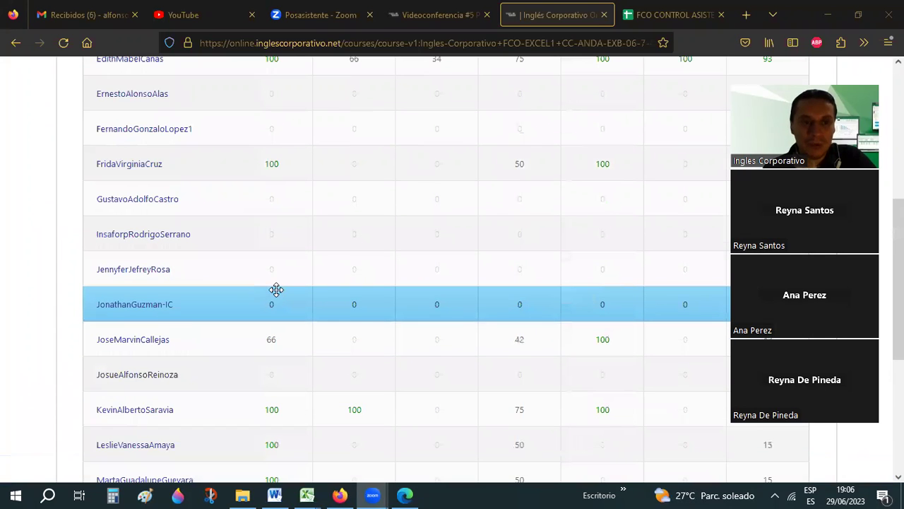
{"action": "scroll", "coordinate": [275, 290], "scroll_direction": "up", "scroll_amount": 1}
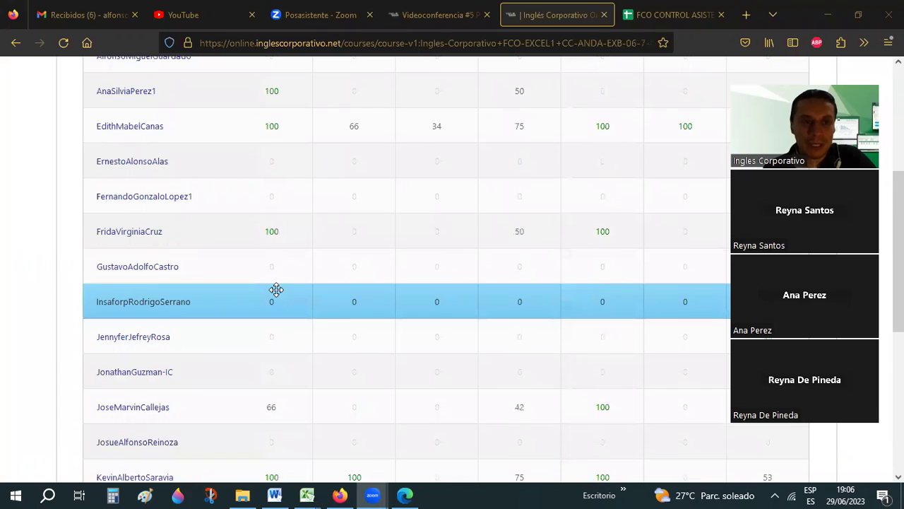
{"action": "scroll", "coordinate": [286, 246], "scroll_direction": "up", "scroll_amount": 1}
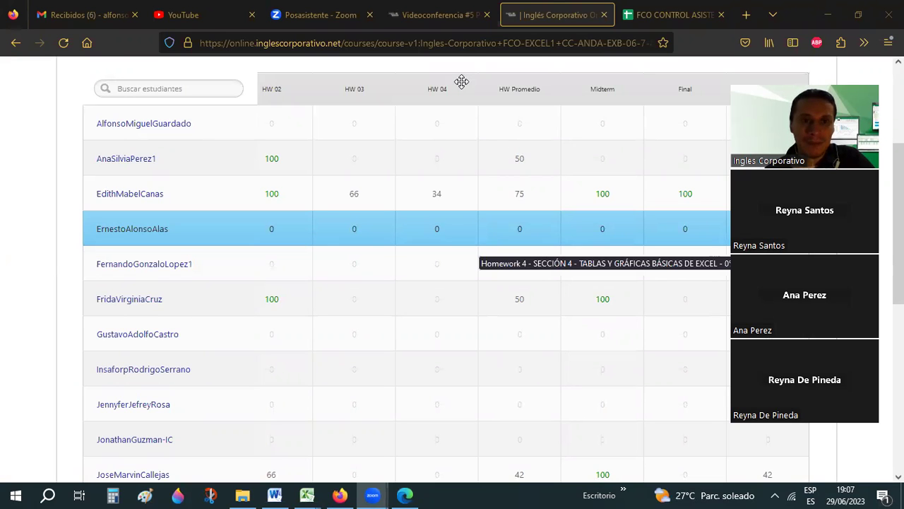
Open the 1.6 Laboratorio 2 quiz unit from the Videoconferencia #5 course page.
{"action": "key", "text": "ctrl+2"}
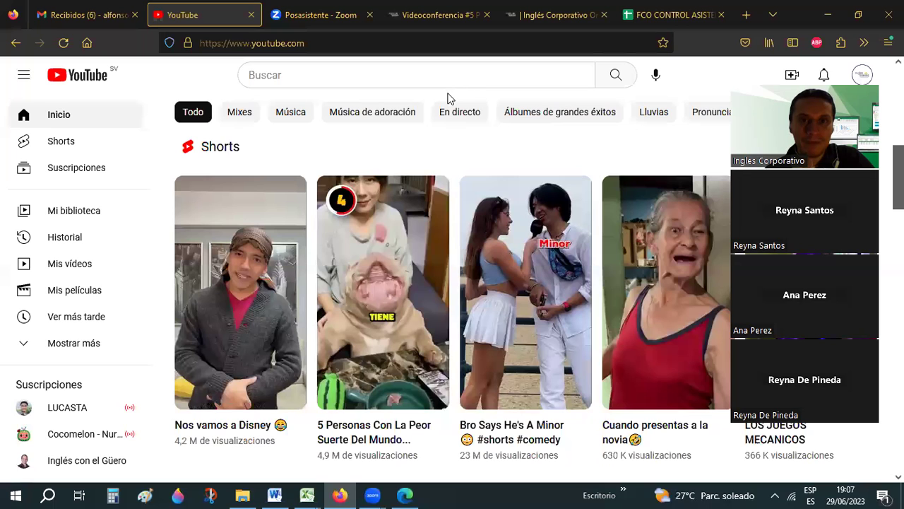
{"action": "key", "text": "ctrl+4"}
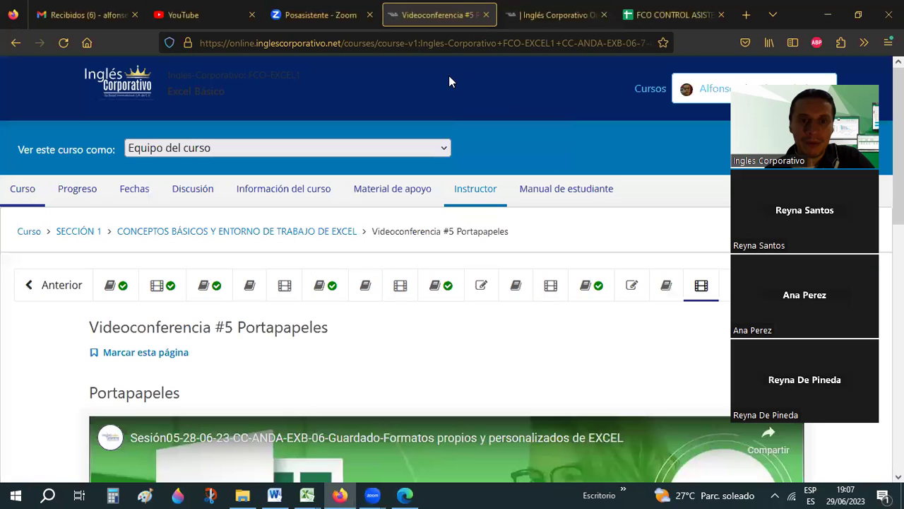
{"action": "scroll", "coordinate": [635, 223], "scroll_direction": "down", "scroll_amount": 2}
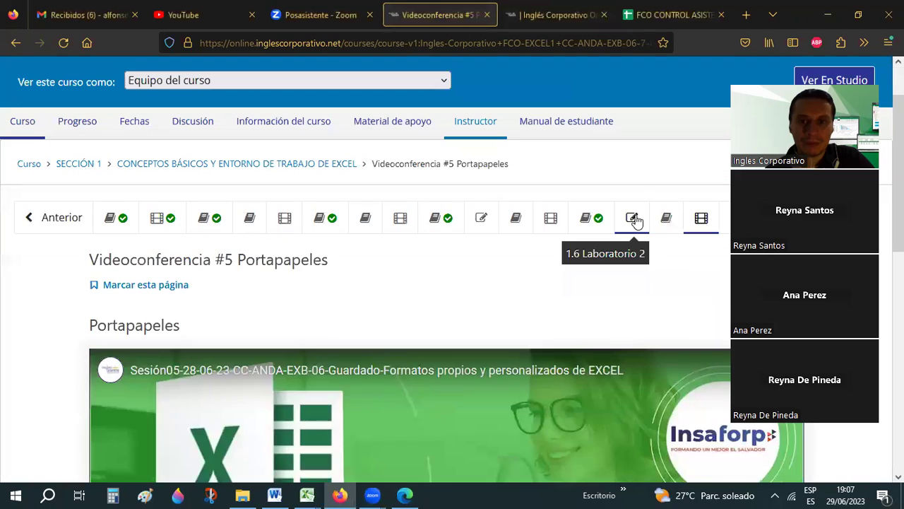
{"action": "left_click", "coordinate": [636, 222]}
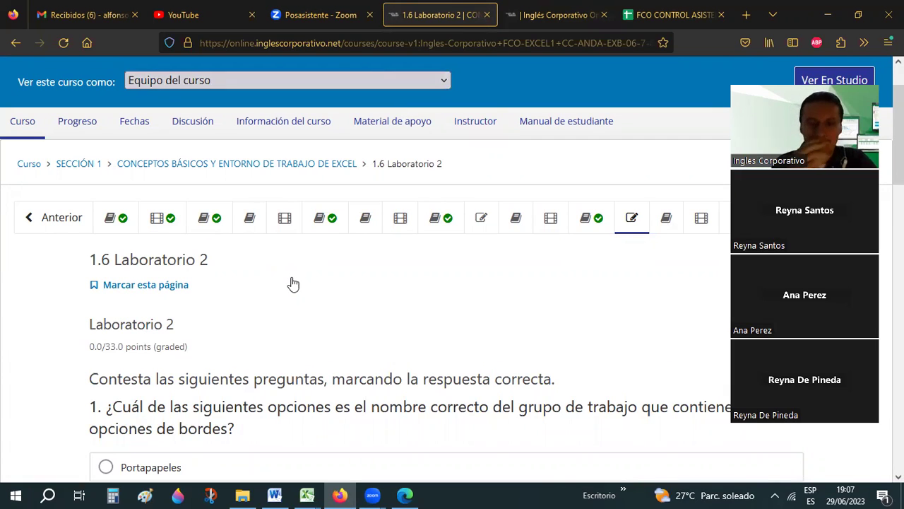
Scroll through the 1.6 Laboratorio 2 quiz and jump back to its top.
{"action": "scroll", "coordinate": [293, 283], "scroll_direction": "down", "scroll_amount": 4}
{"action": "scroll", "coordinate": [293, 283], "scroll_direction": "down", "scroll_amount": 1}
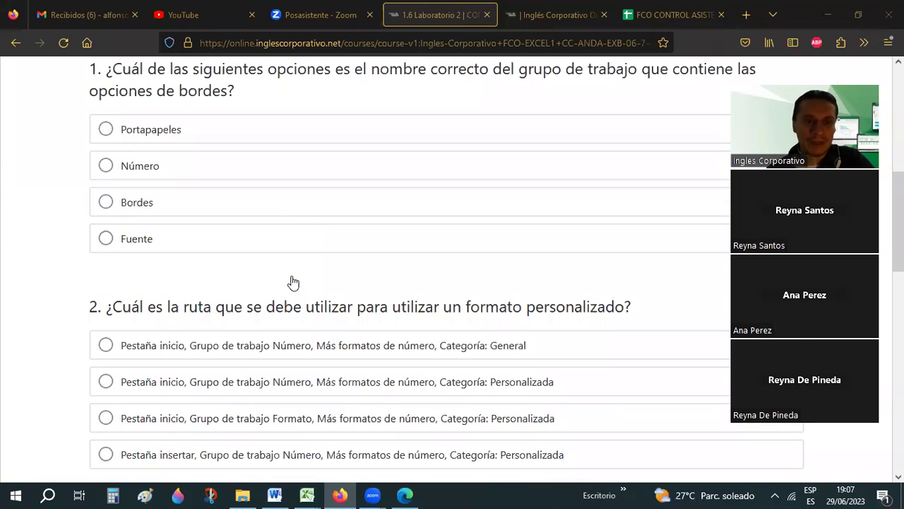
{"action": "scroll", "coordinate": [293, 283], "scroll_direction": "down", "scroll_amount": 1}
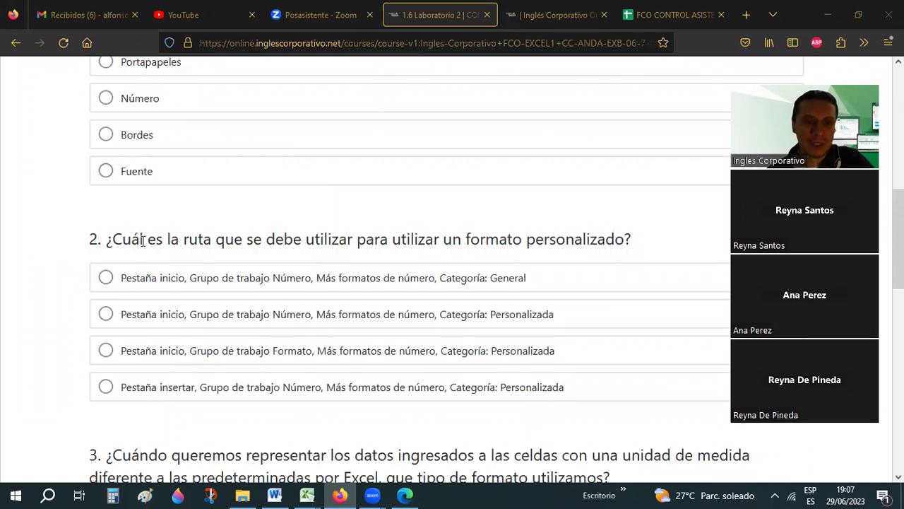
{"action": "scroll", "coordinate": [142, 241], "scroll_direction": "down", "scroll_amount": 2}
{"action": "scroll", "coordinate": [142, 243], "scroll_direction": "down", "scroll_amount": 3}
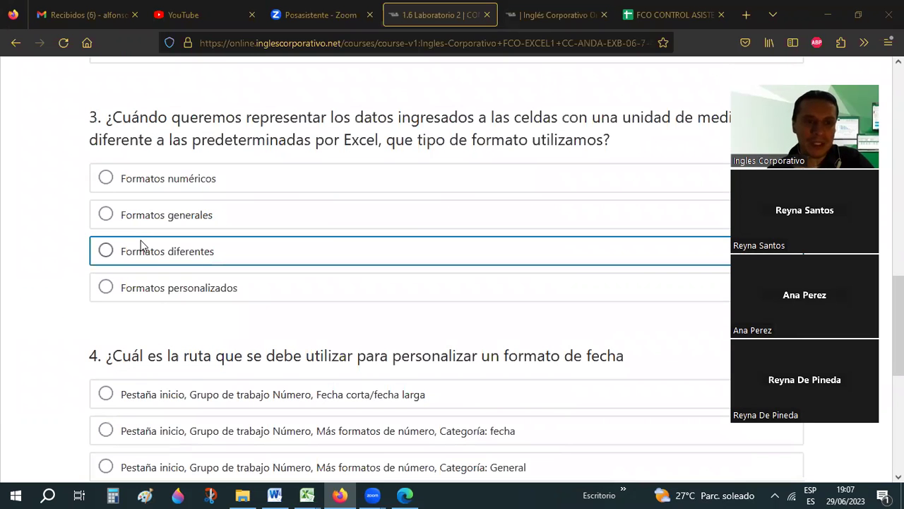
{"action": "scroll", "coordinate": [140, 243], "scroll_direction": "down", "scroll_amount": 3}
{"action": "scroll", "coordinate": [141, 244], "scroll_direction": "up", "scroll_amount": 3}
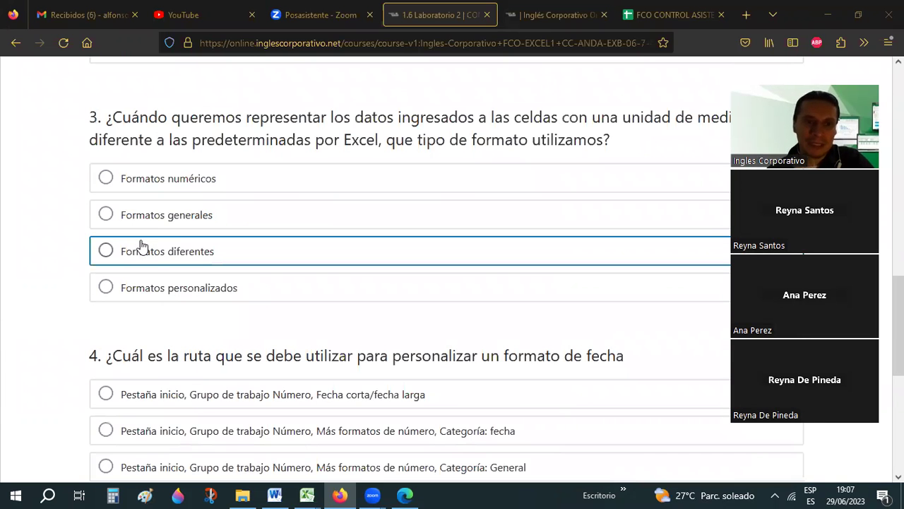
{"action": "key", "text": "Home"}
{"action": "scroll", "coordinate": [359, 157], "scroll_direction": "down", "scroll_amount": 2}
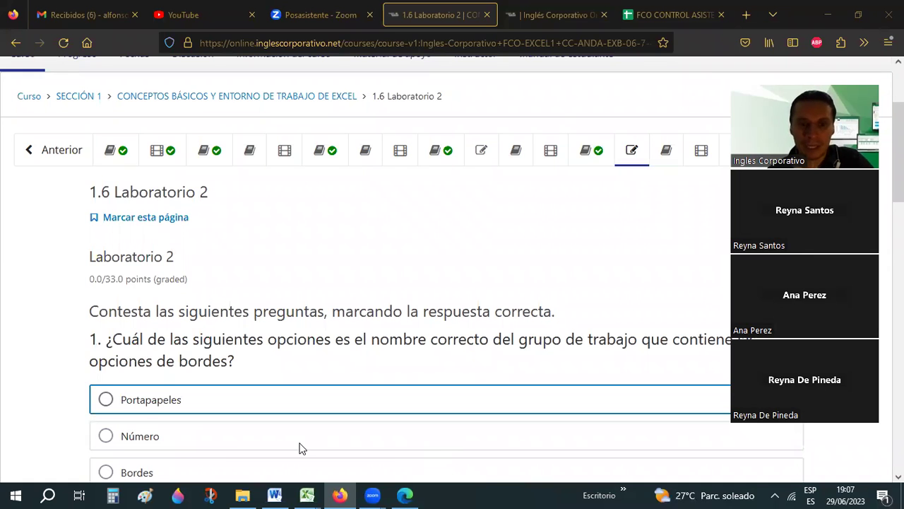
Go from the Excel workbook back to the browser's course gradebook page.
{"action": "mouse_move", "coordinate": [307, 494]}
{"action": "left_click", "coordinate": [241, 438]}
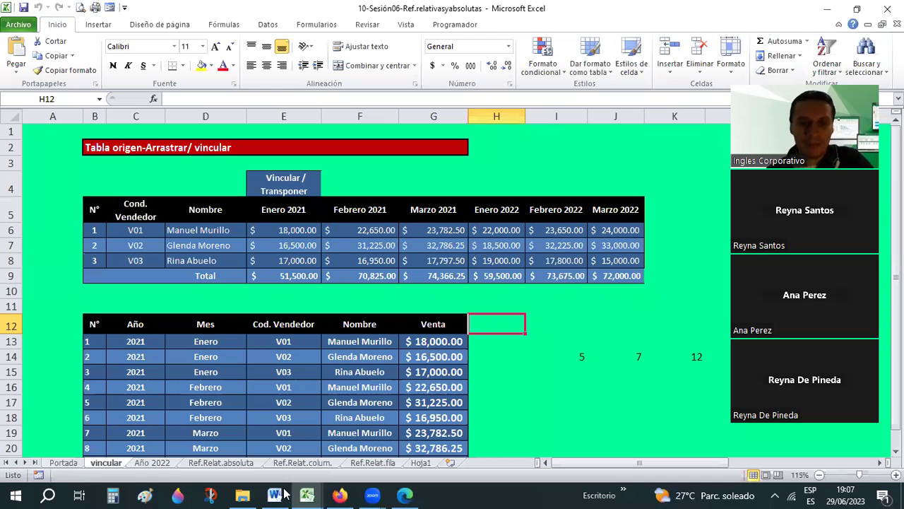
{"action": "left_click", "coordinate": [340, 495]}
{"action": "left_click", "coordinate": [579, 8]}
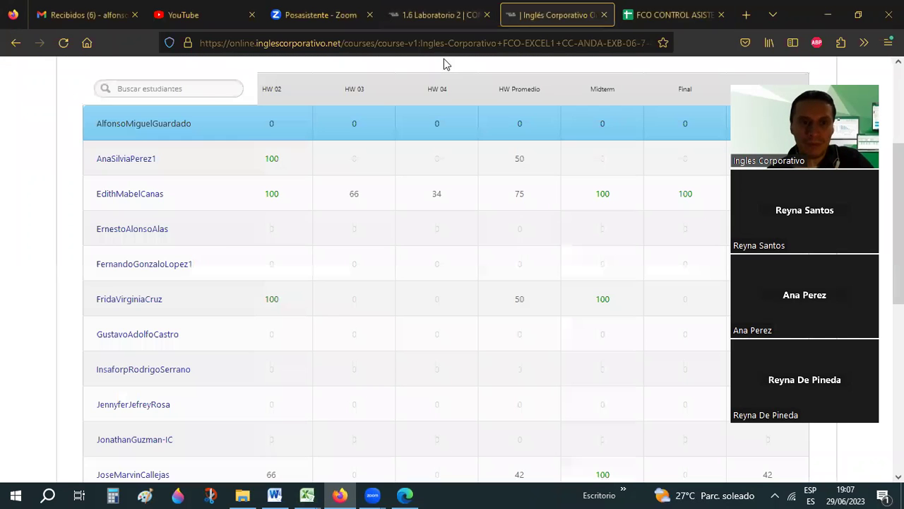
{"action": "left_click", "coordinate": [198, 240]}
Scroll through the gradebook's homework and exam scores for each student.
{"action": "scroll", "coordinate": [198, 241], "scroll_direction": "down", "scroll_amount": 3}
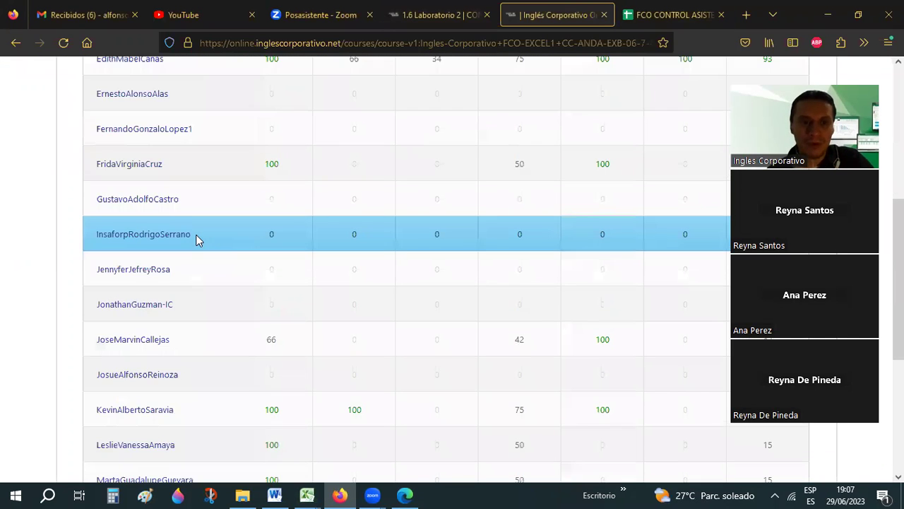
{"action": "scroll", "coordinate": [198, 240], "scroll_direction": "down", "scroll_amount": 2}
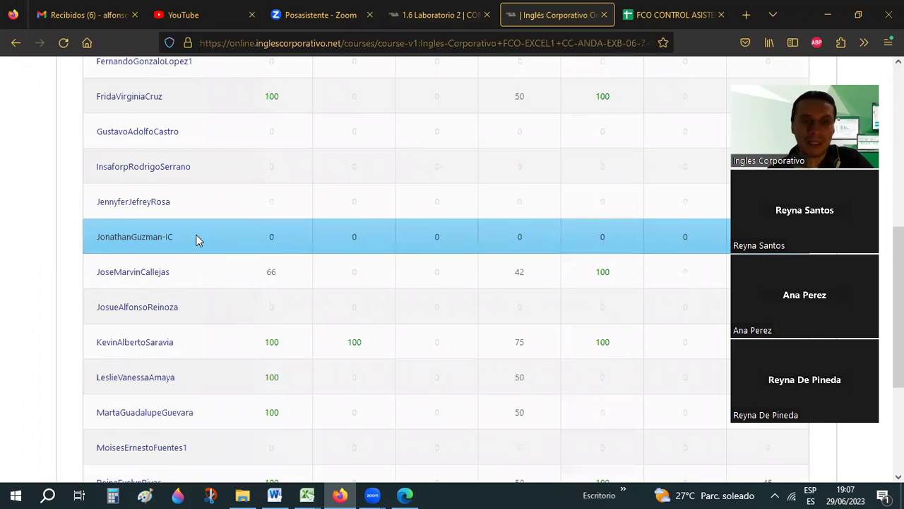
{"action": "scroll", "coordinate": [198, 241], "scroll_direction": "down", "scroll_amount": 5}
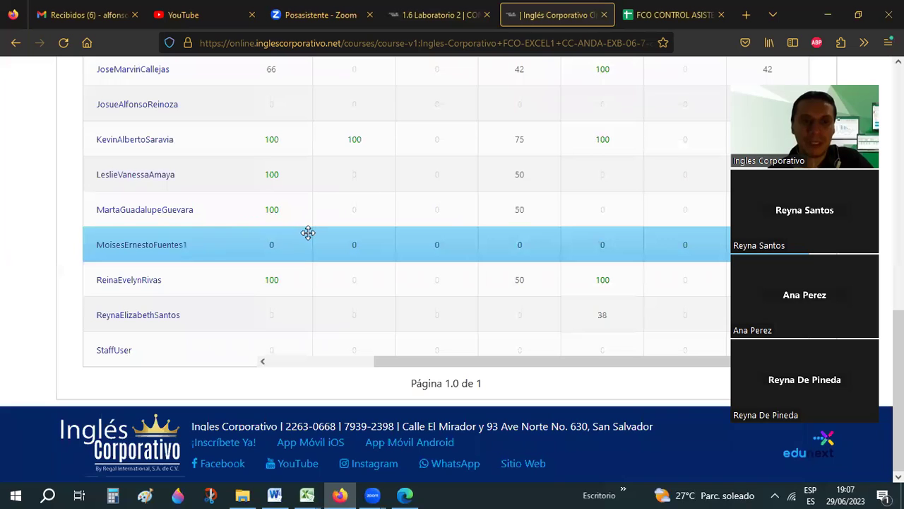
{"action": "scroll", "coordinate": [308, 232], "scroll_direction": "up", "scroll_amount": 5}
{"action": "scroll", "coordinate": [306, 229], "scroll_direction": "up", "scroll_amount": 5}
{"action": "scroll", "coordinate": [260, 231], "scroll_direction": "down", "scroll_amount": 5}
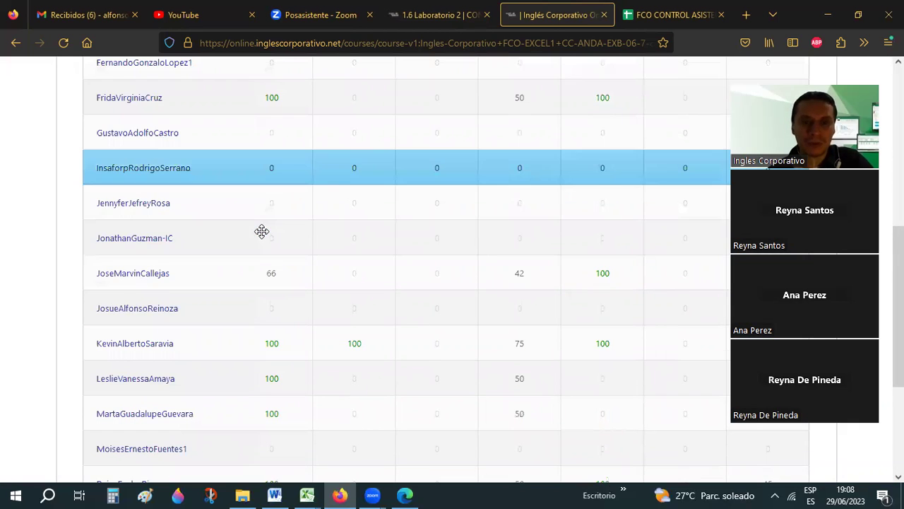
{"action": "scroll", "coordinate": [331, 315], "scroll_direction": "down", "scroll_amount": 5}
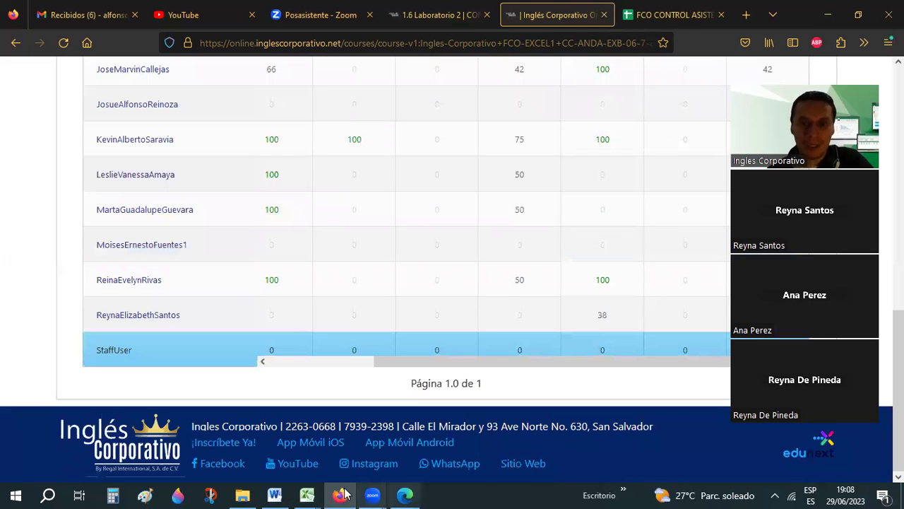
Switch to the FCO CONTROL ASISTENCIA attendance sheet and scroll right to the blank JUEVES 29 column.
{"action": "key", "text": "ctrl+Tab"}
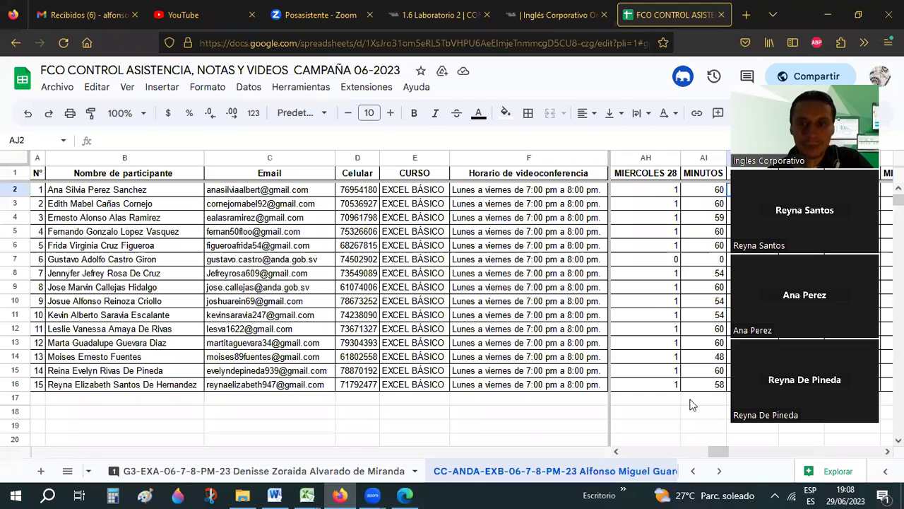
{"action": "left_click_drag", "start_coordinate": [727, 456], "coordinate": [735, 455]}
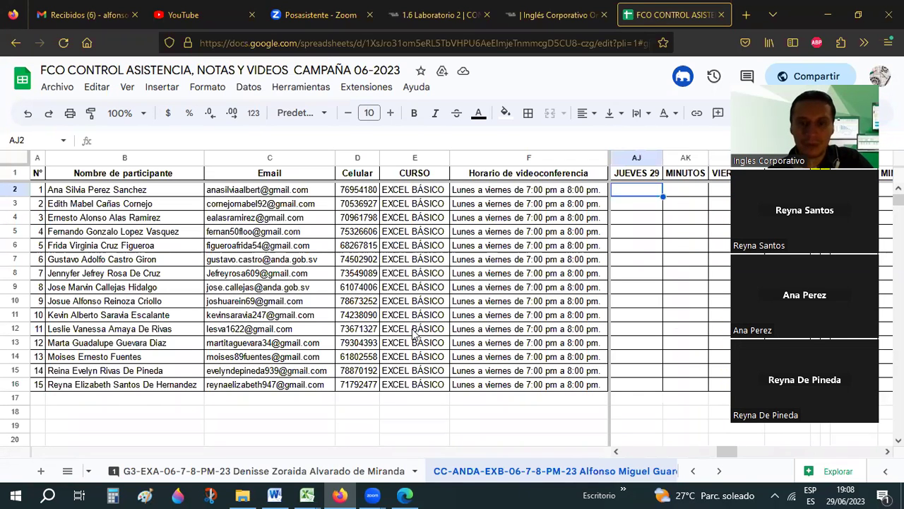
Bring the Excel workbook forward and view its Portada cover sheet.
{"action": "mouse_move", "coordinate": [308, 493]}
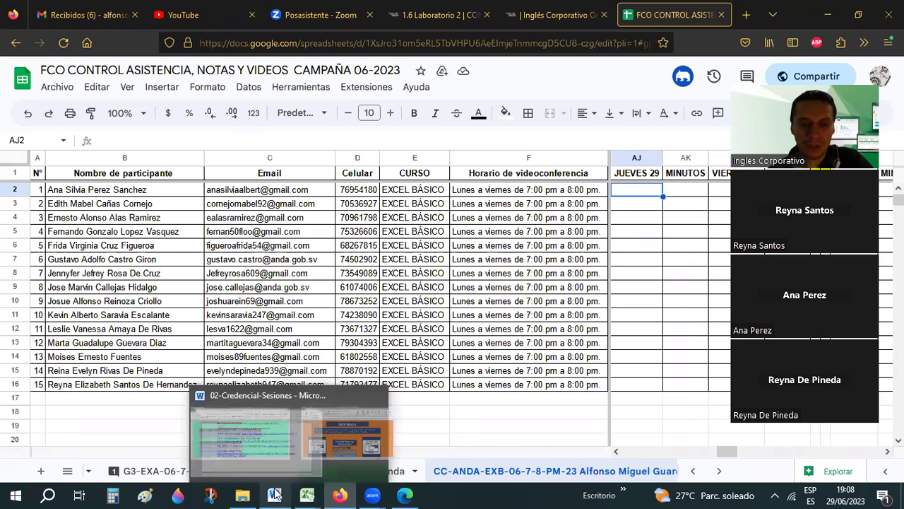
{"action": "left_click", "coordinate": [302, 458]}
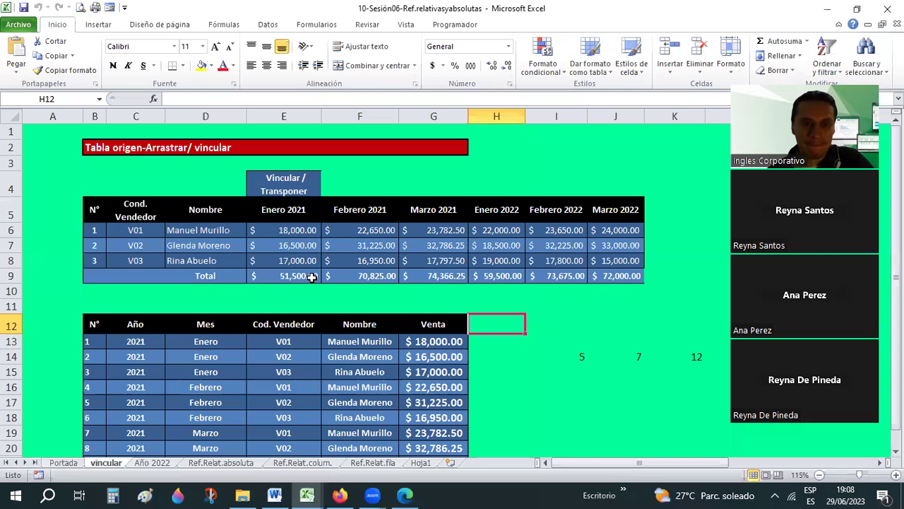
{"action": "left_click", "coordinate": [76, 463]}
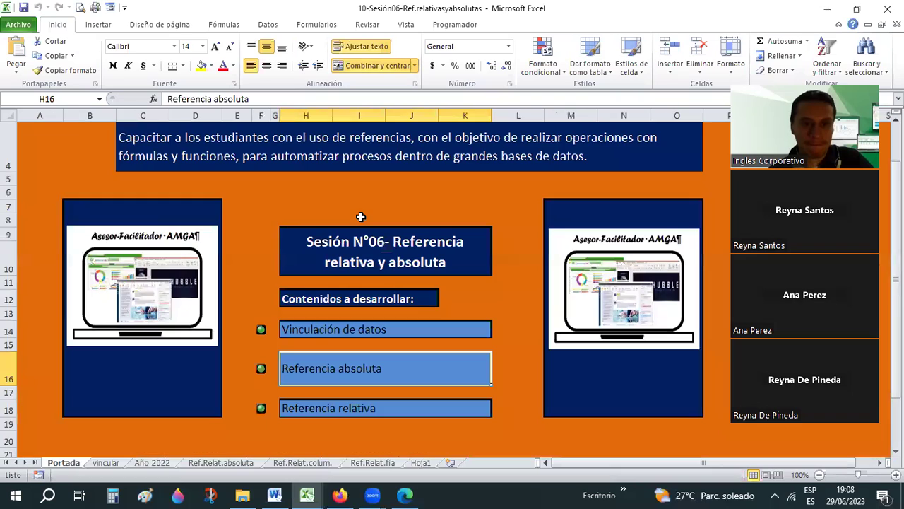
{"action": "scroll", "coordinate": [361, 216], "scroll_direction": "up", "scroll_amount": 1}
{"action": "left_click", "coordinate": [355, 270]}
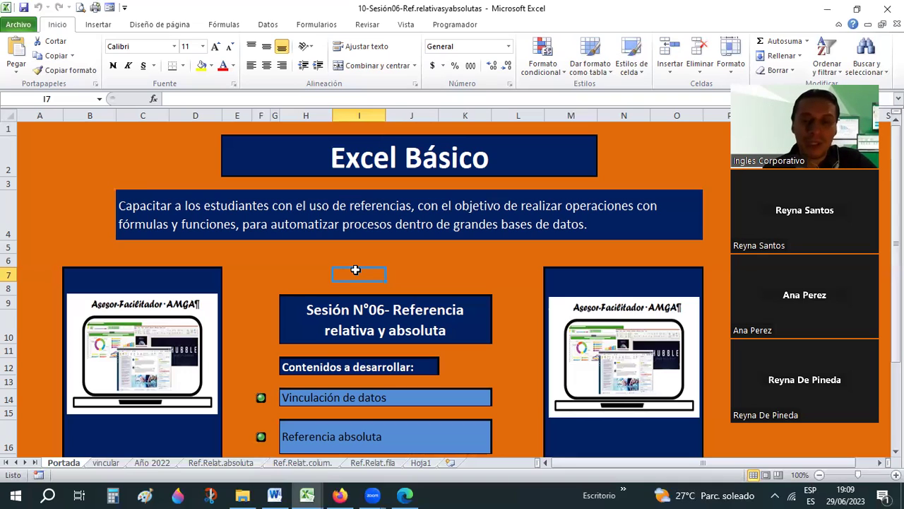
Return to the vincular sheet and switch to the 10-Sesión06-Ref.relativasyabsolutas-HT workbook window.
{"action": "left_click", "coordinate": [106, 463]}
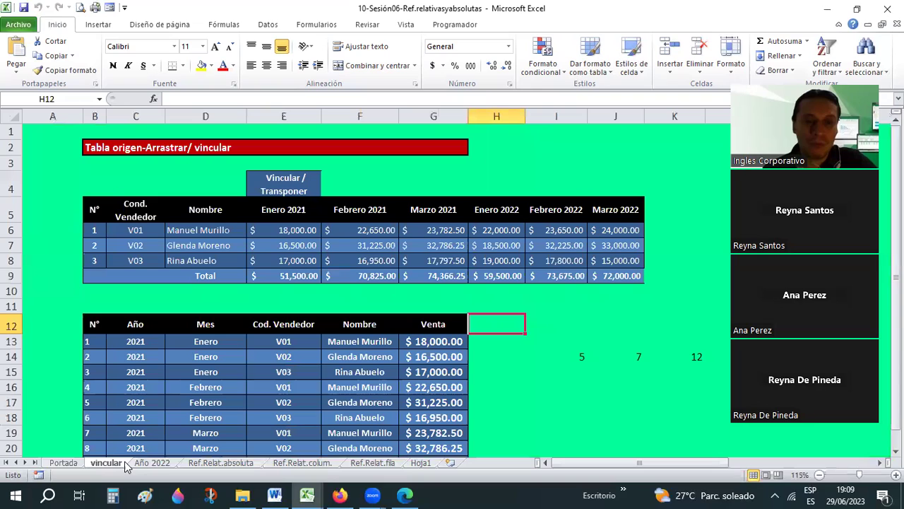
{"action": "scroll", "coordinate": [523, 219], "scroll_direction": "down", "scroll_amount": 2}
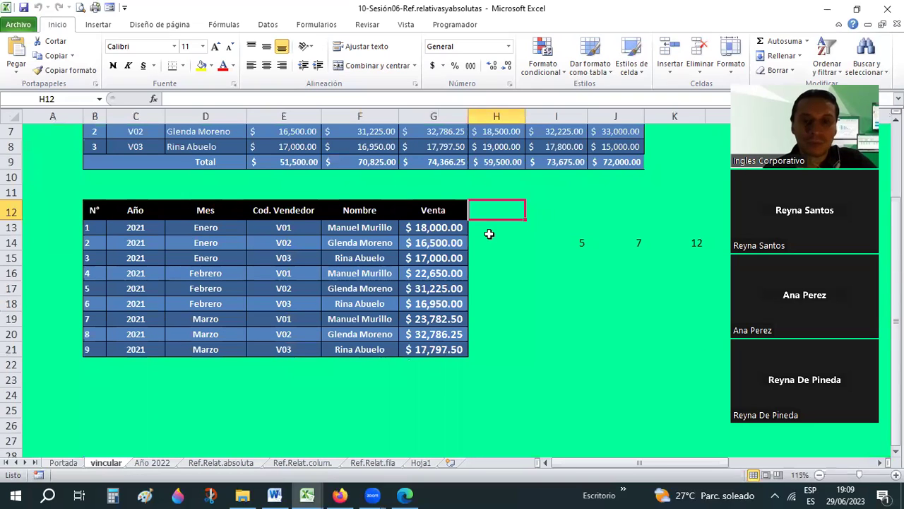
{"action": "left_click", "coordinate": [306, 495]}
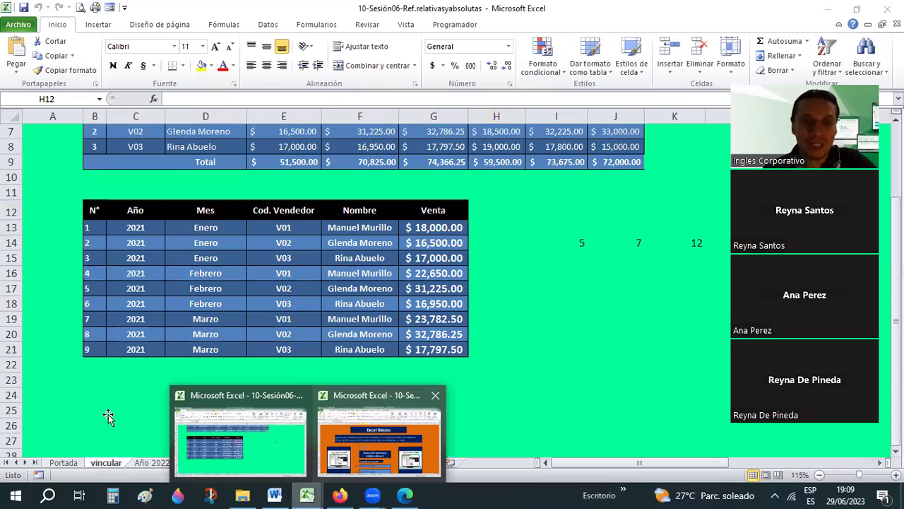
{"action": "left_click", "coordinate": [365, 252]}
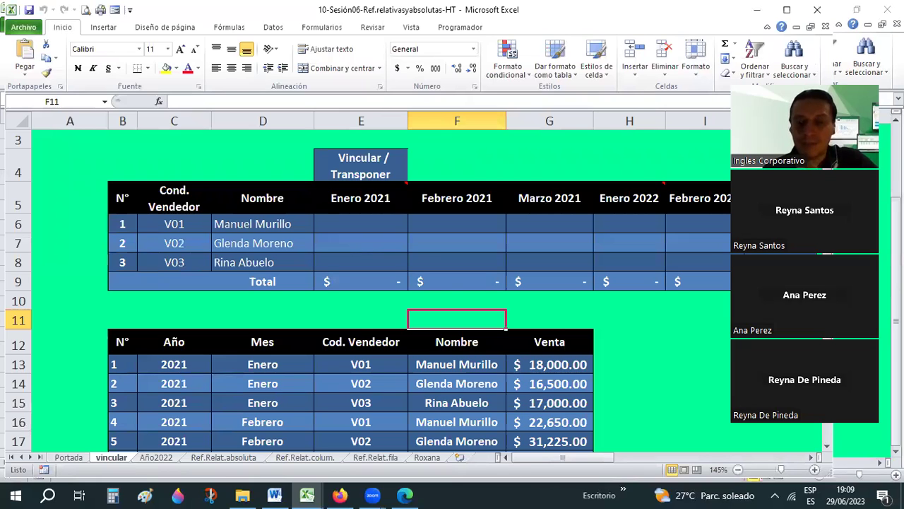
{"action": "left_click", "coordinate": [623, 362]}
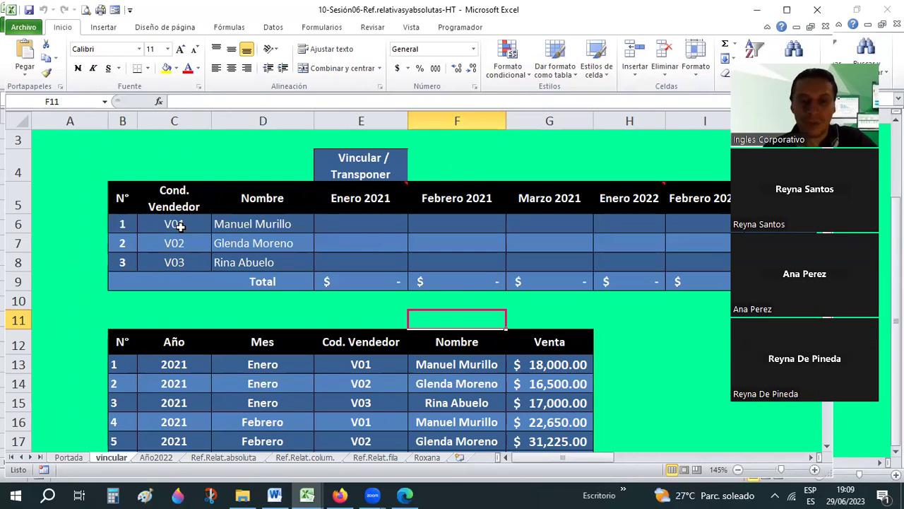
{"action": "scroll", "coordinate": [182, 213], "scroll_direction": "up", "scroll_amount": 1}
{"action": "scroll", "coordinate": [181, 213], "scroll_direction": "down", "scroll_amount": 3}
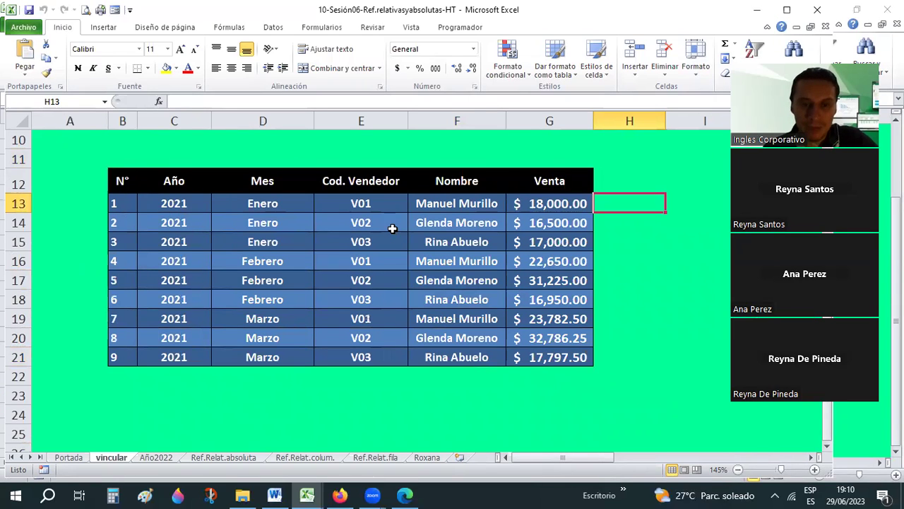
{"action": "scroll", "coordinate": [178, 188], "scroll_direction": "up", "scroll_amount": 2}
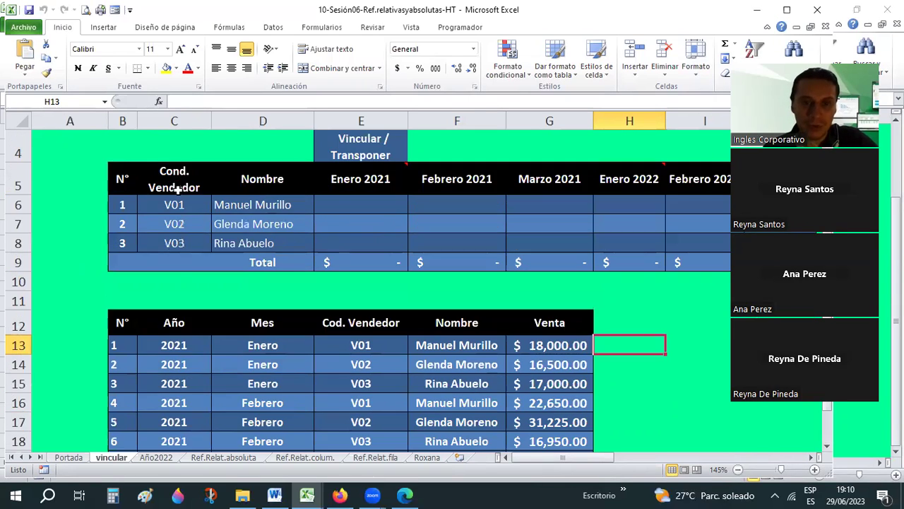
{"action": "scroll", "coordinate": [204, 334], "scroll_direction": "down", "scroll_amount": 1}
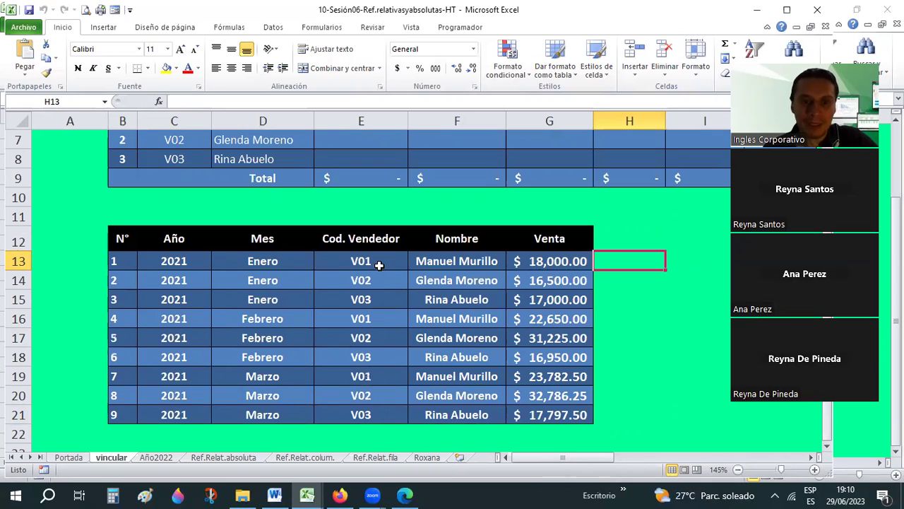
{"action": "left_click_drag", "start_coordinate": [360, 261], "coordinate": [367, 299]}
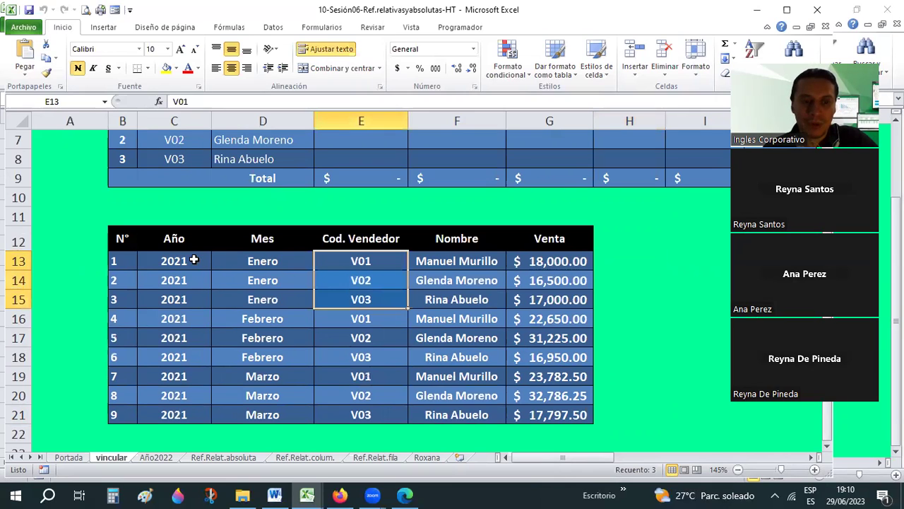
{"action": "left_click_drag", "start_coordinate": [192, 260], "coordinate": [192, 300]}
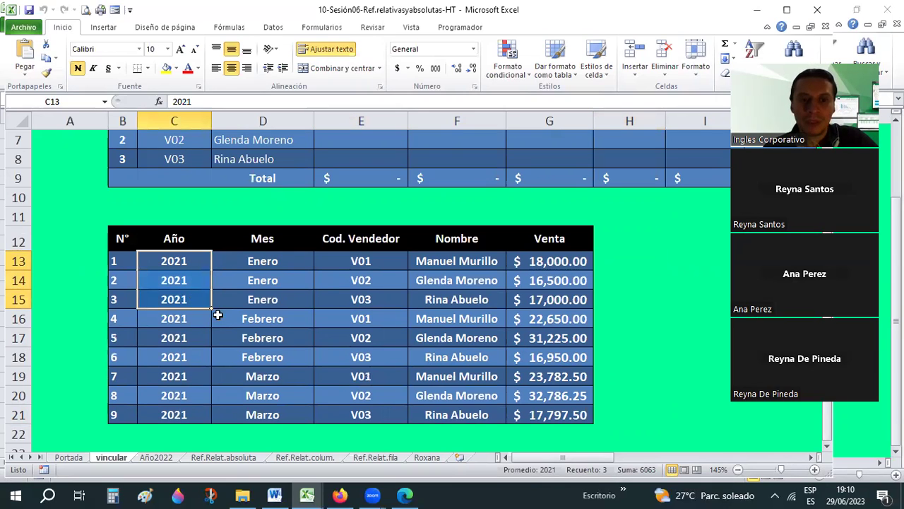
{"action": "left_click", "coordinate": [271, 417]}
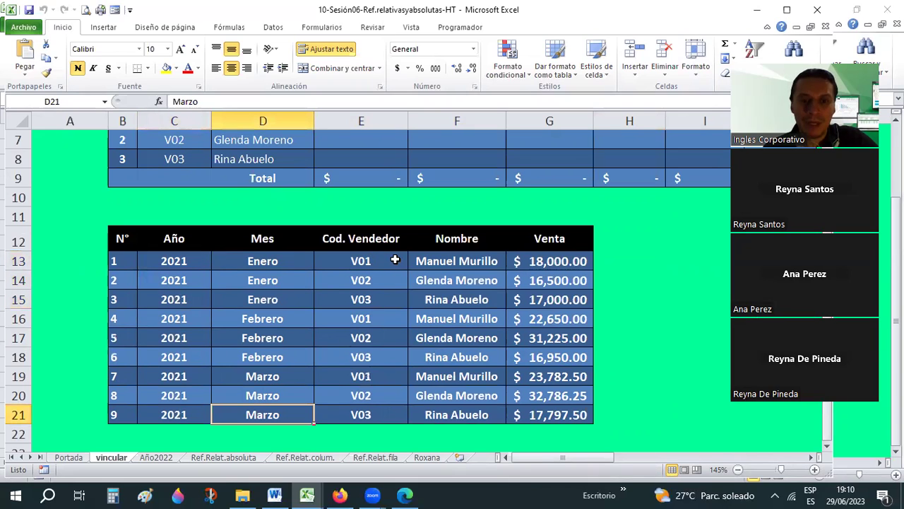
{"action": "left_click", "coordinate": [396, 265]}
{"action": "left_click", "coordinate": [389, 317]}
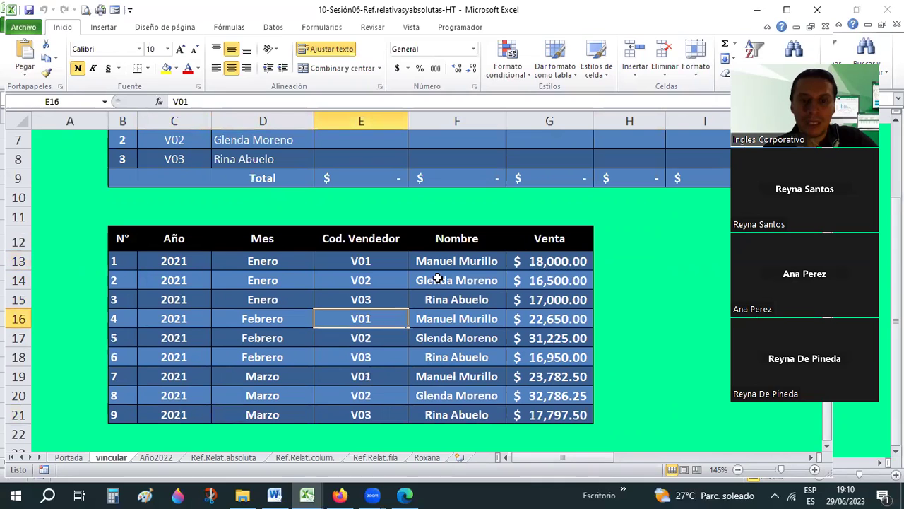
{"action": "left_click", "coordinate": [438, 261]}
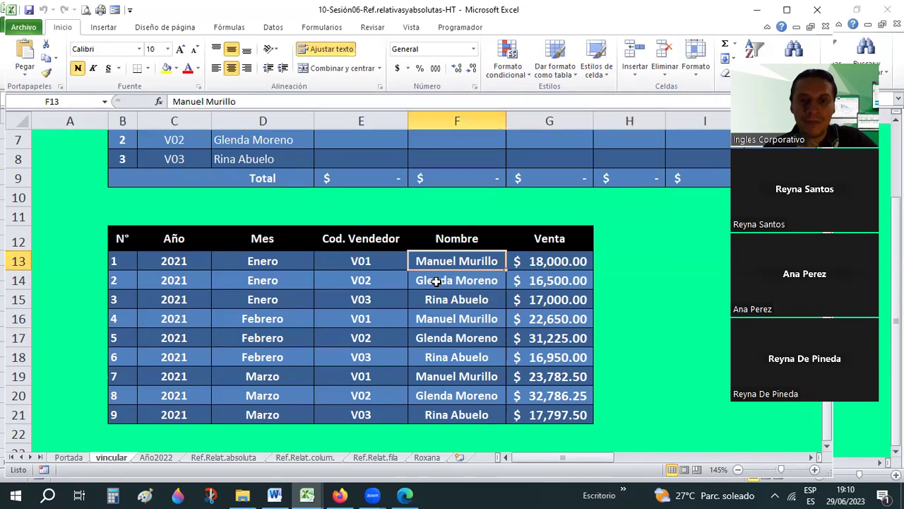
{"action": "left_click", "coordinate": [437, 281]}
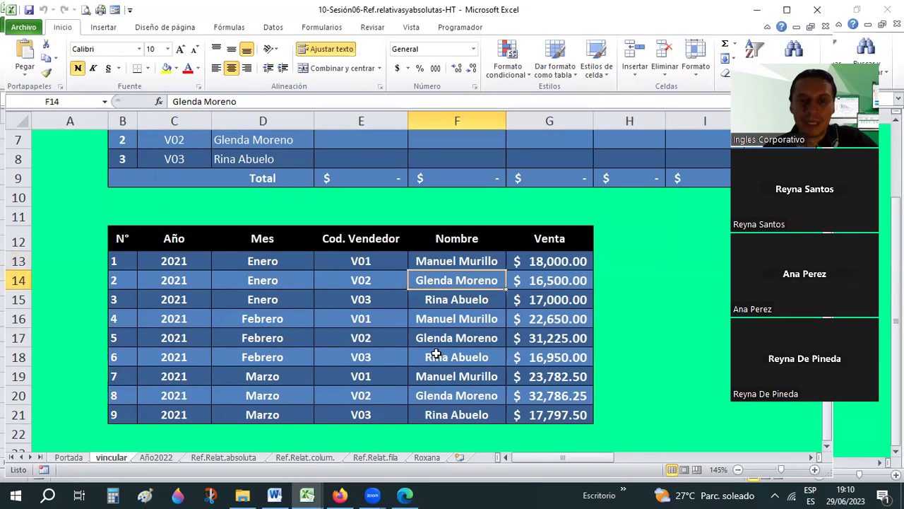
{"action": "left_click", "coordinate": [449, 302]}
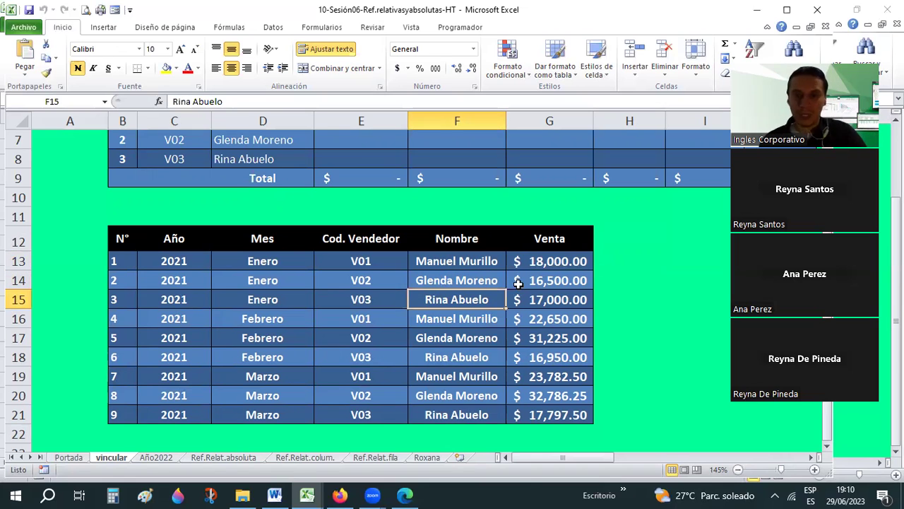
{"action": "left_click", "coordinate": [558, 258]}
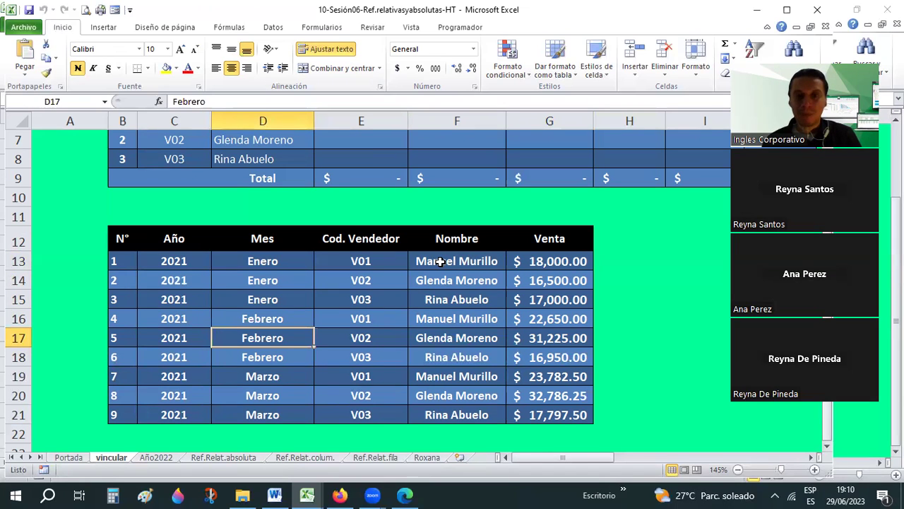
{"action": "left_click", "coordinate": [445, 261]}
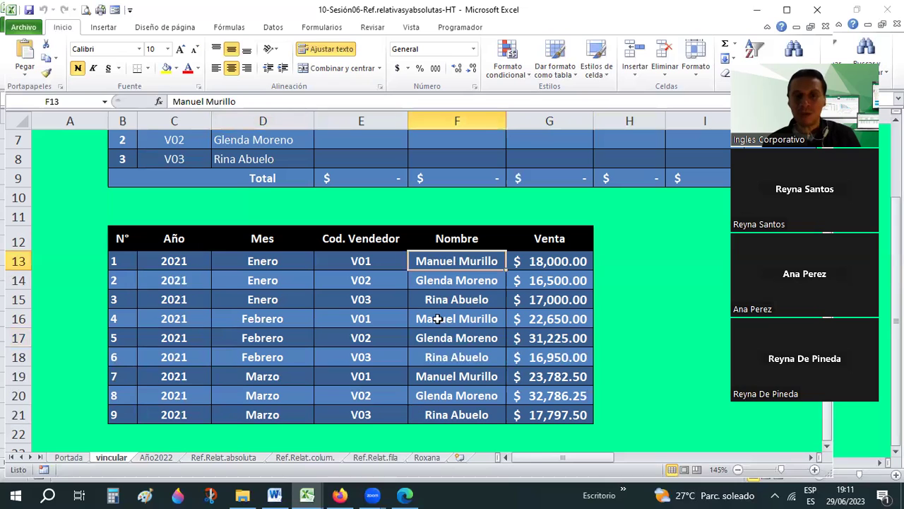
{"action": "left_click", "coordinate": [436, 283]}
{"action": "left_click", "coordinate": [435, 303]}
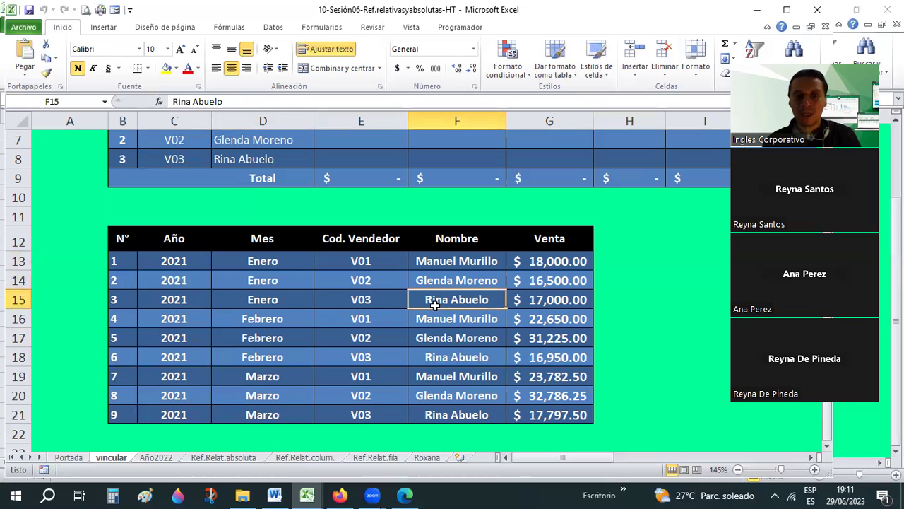
{"action": "left_click", "coordinate": [433, 343]}
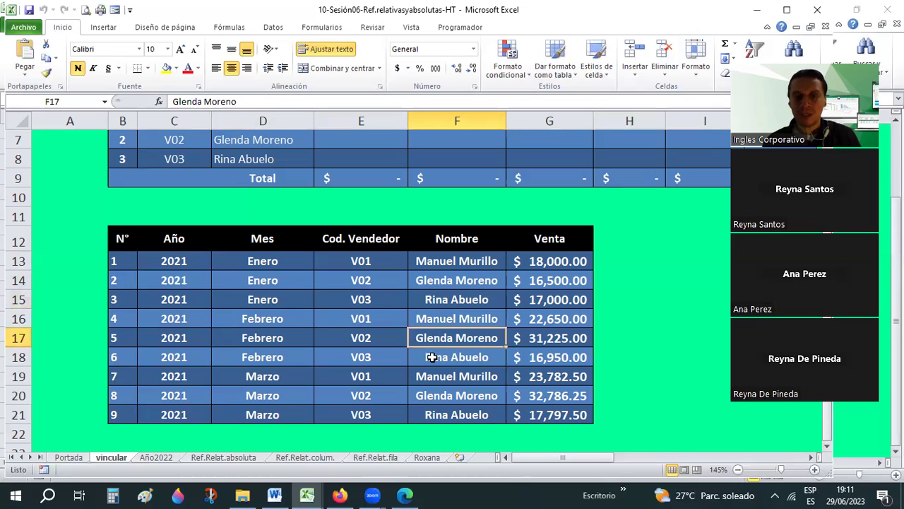
{"action": "left_click", "coordinate": [430, 374]}
{"action": "left_click", "coordinate": [418, 398]}
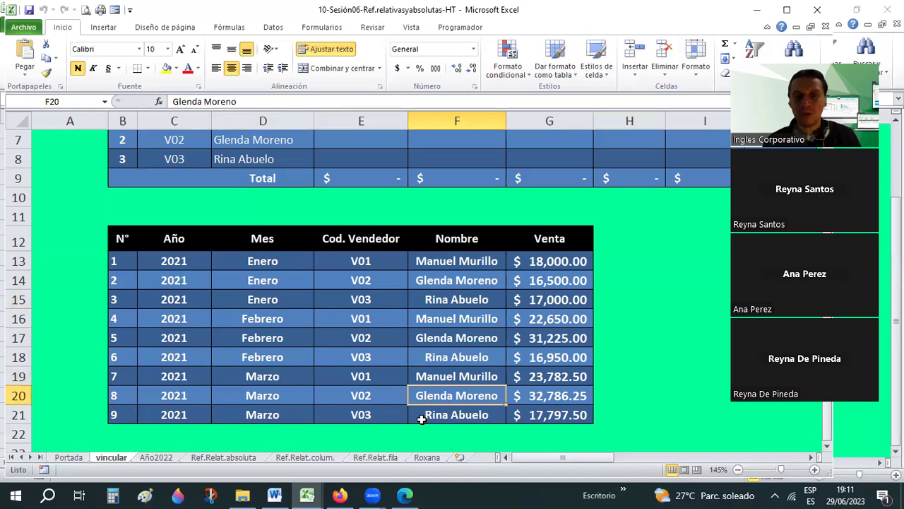
{"action": "left_click", "coordinate": [421, 418]}
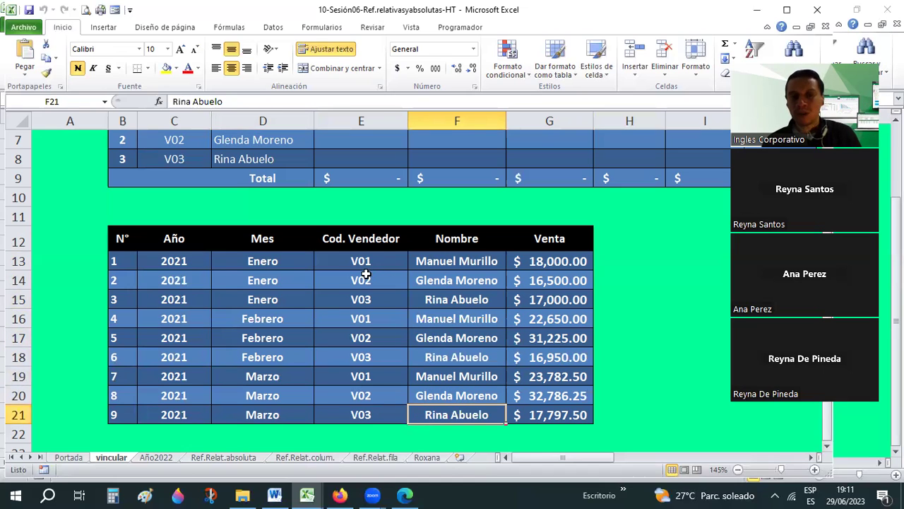
{"action": "left_click_drag", "start_coordinate": [342, 260], "coordinate": [346, 300]}
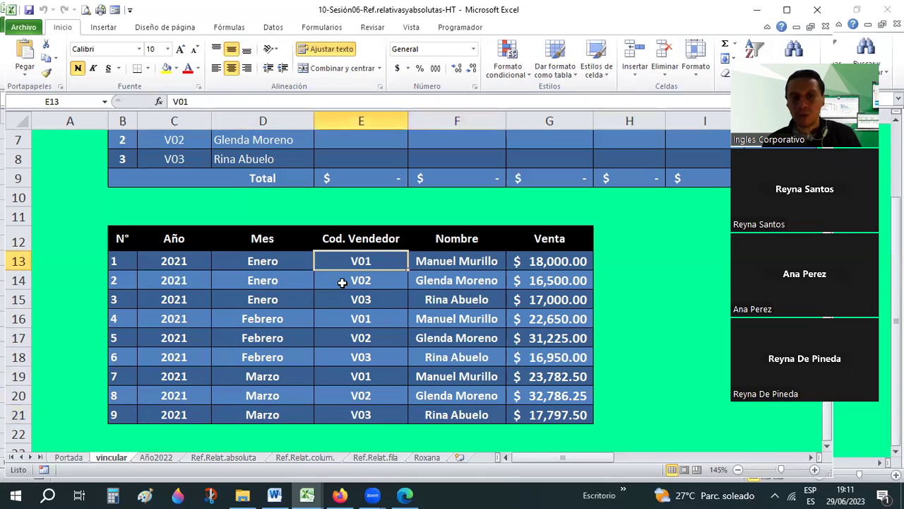
{"action": "left_click", "coordinate": [459, 261]}
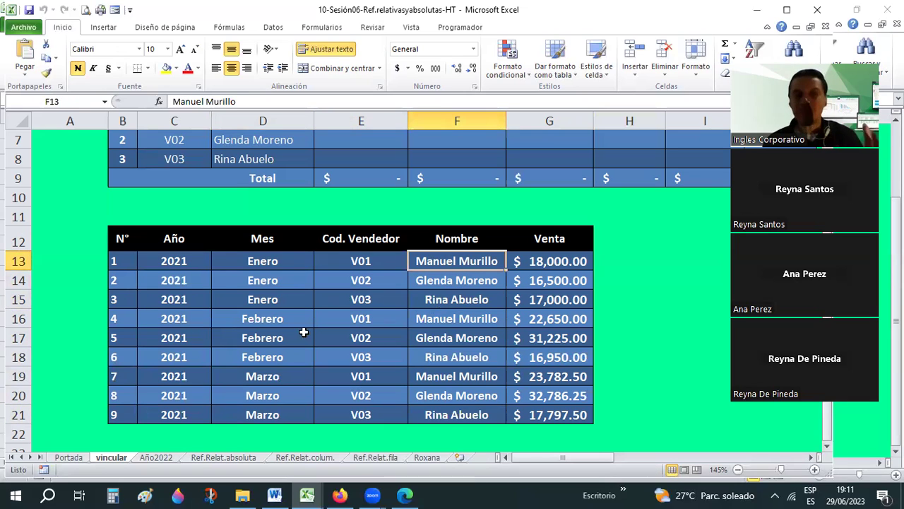
{"action": "left_click_drag", "start_coordinate": [179, 257], "coordinate": [178, 297]}
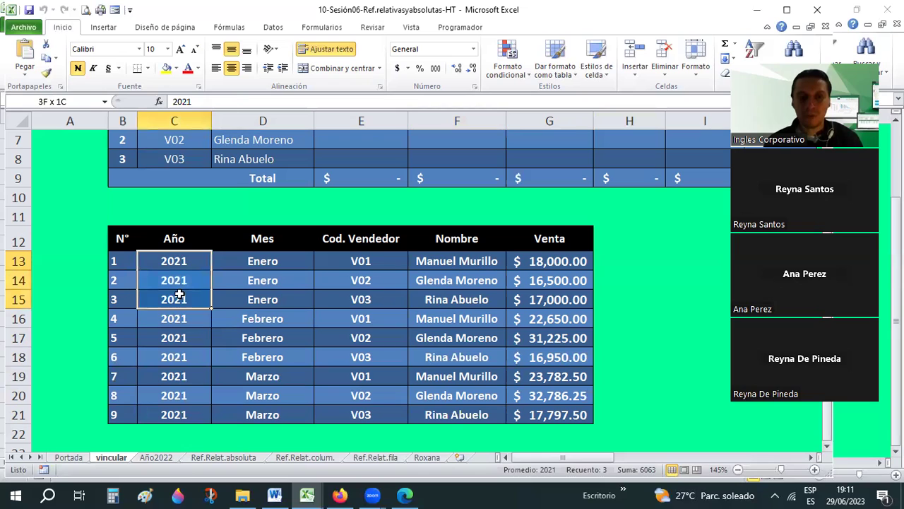
{"action": "left_click_drag", "start_coordinate": [269, 261], "coordinate": [266, 295]}
{"action": "left_click", "coordinate": [371, 268]}
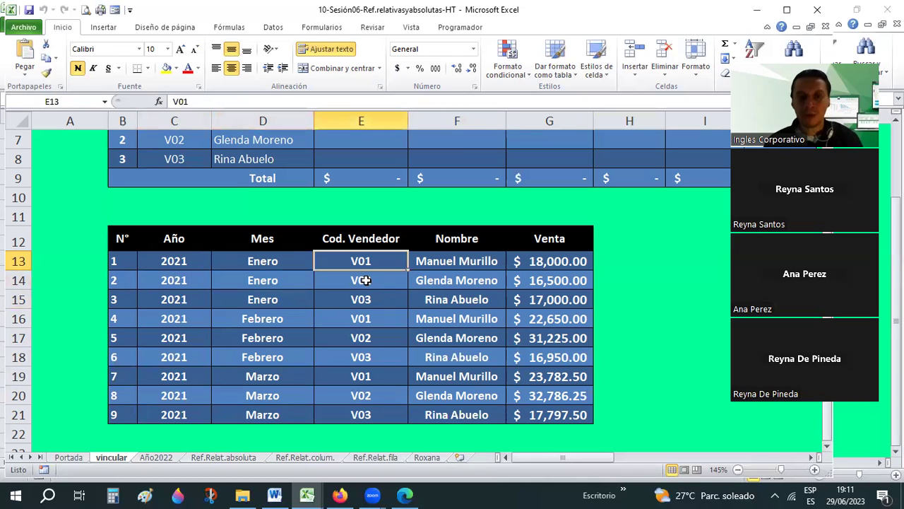
{"action": "key", "text": "Down"}
{"action": "key", "text": "Down"}
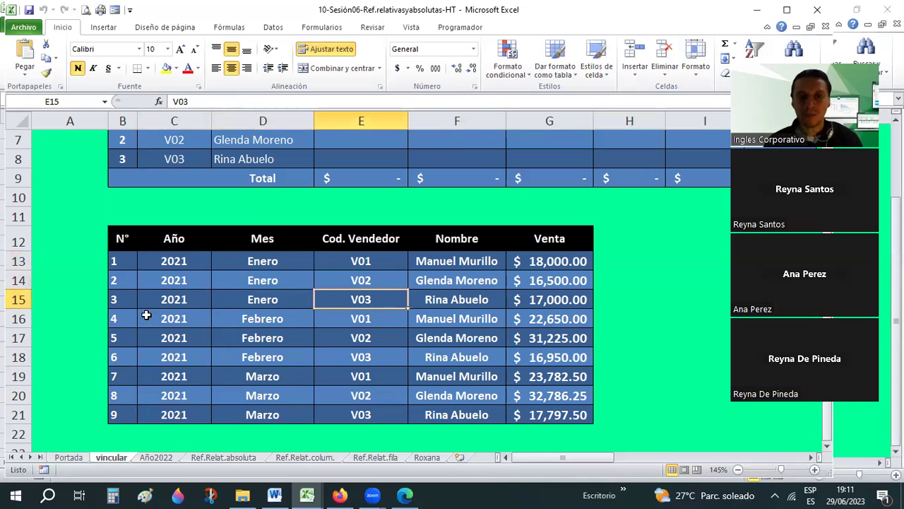
{"action": "left_click_drag", "start_coordinate": [163, 319], "coordinate": [169, 357]}
{"action": "key", "text": "Right"}
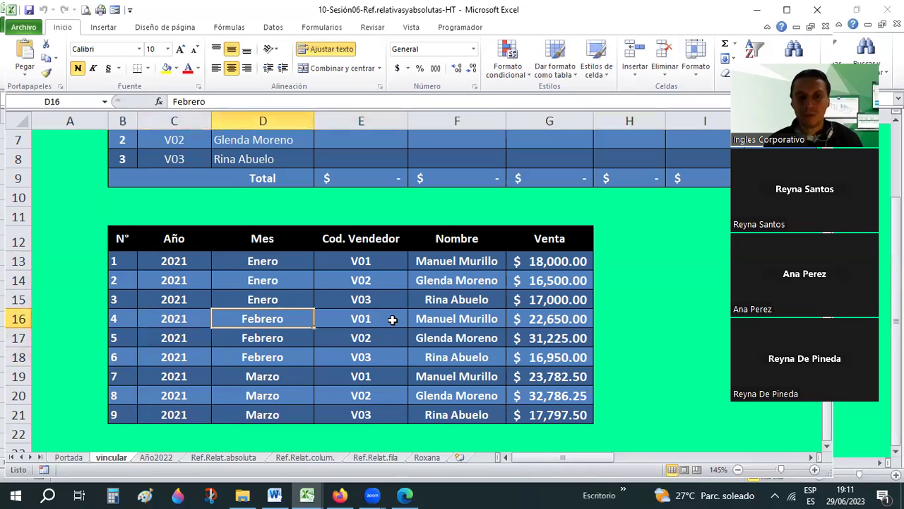
{"action": "left_click", "coordinate": [386, 338]}
{"action": "key", "text": "Down"}
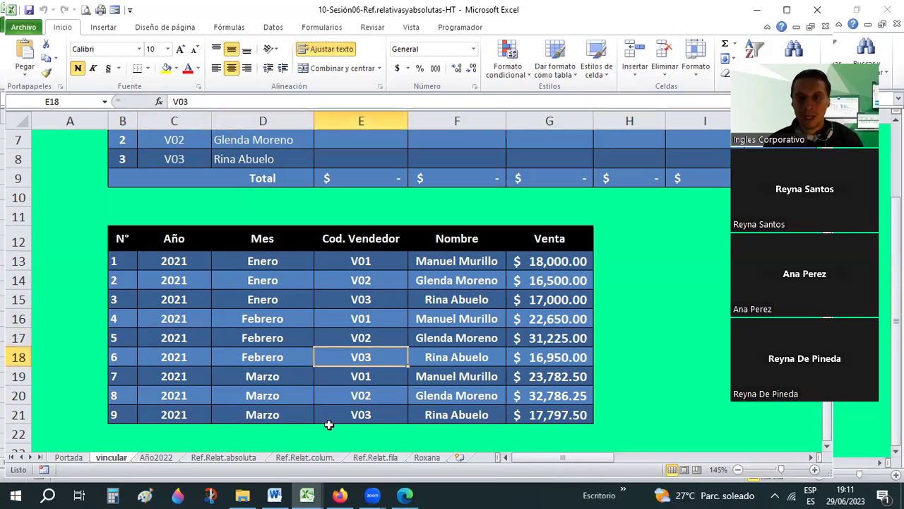
{"action": "scroll", "coordinate": [328, 424], "scroll_direction": "down", "scroll_amount": 1}
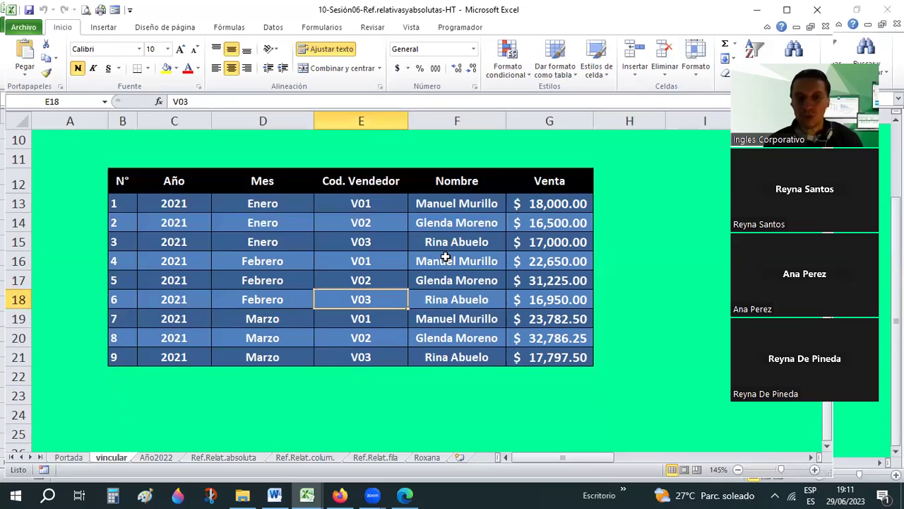
{"action": "scroll", "coordinate": [157, 466], "scroll_direction": "up", "scroll_amount": 1}
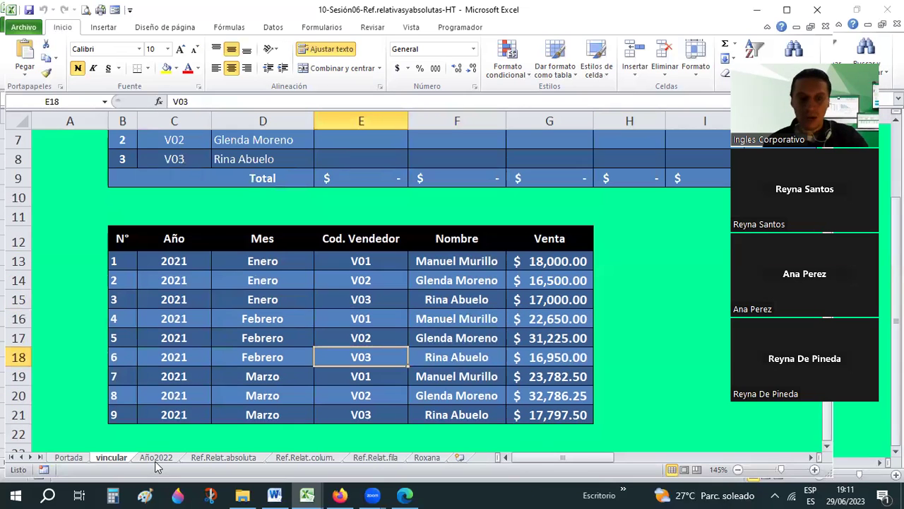
{"action": "left_click", "coordinate": [157, 458]}
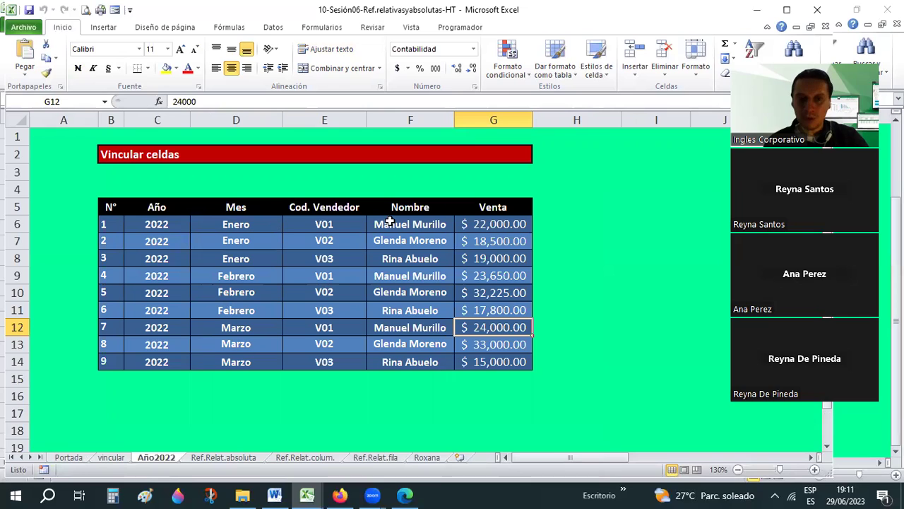
{"action": "left_click_drag", "start_coordinate": [329, 224], "coordinate": [317, 360]}
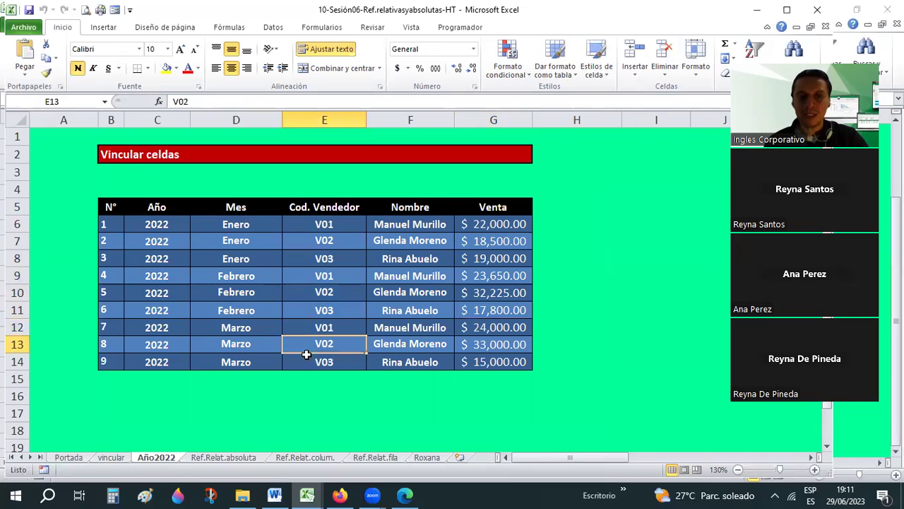
{"action": "left_click", "coordinate": [157, 224]}
{"action": "left_click", "coordinate": [157, 275]}
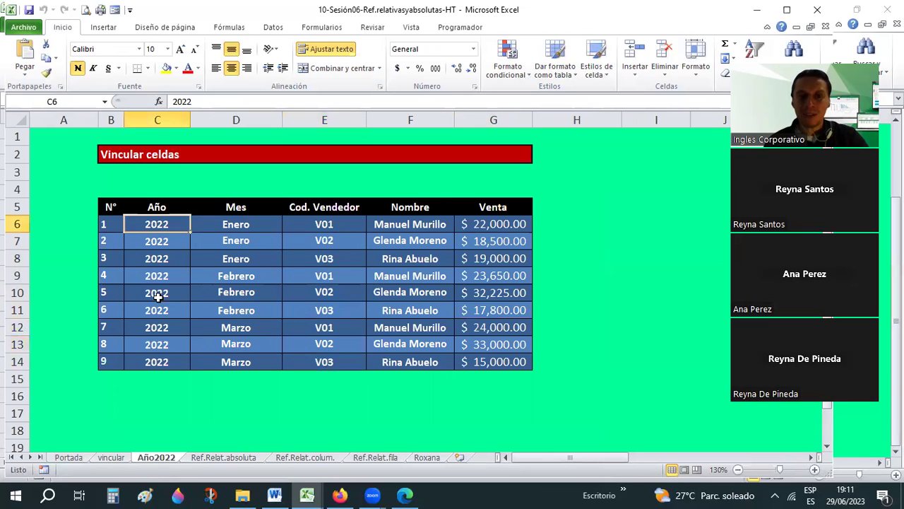
{"action": "left_click", "coordinate": [111, 458]}
{"action": "scroll", "coordinate": [423, 176], "scroll_direction": "up", "scroll_amount": 2}
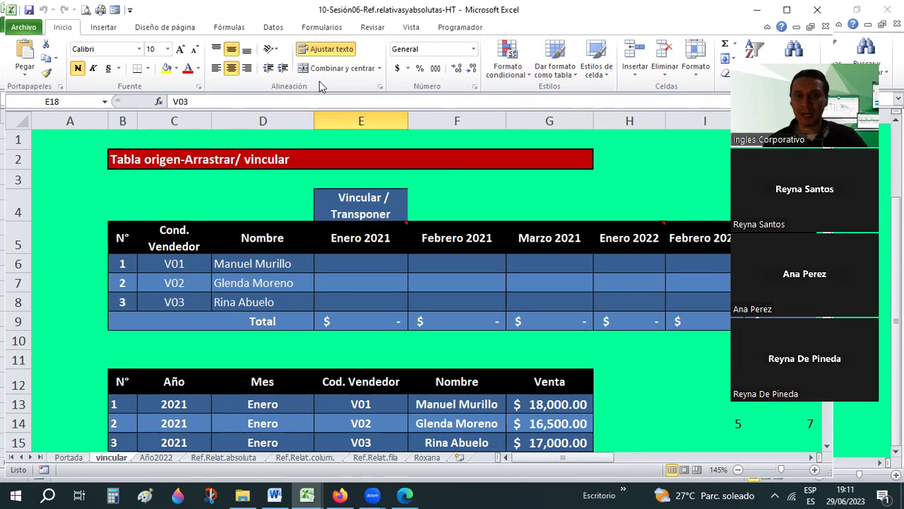
{"action": "scroll", "coordinate": [560, 201], "scroll_direction": "down", "scroll_amount": 1}
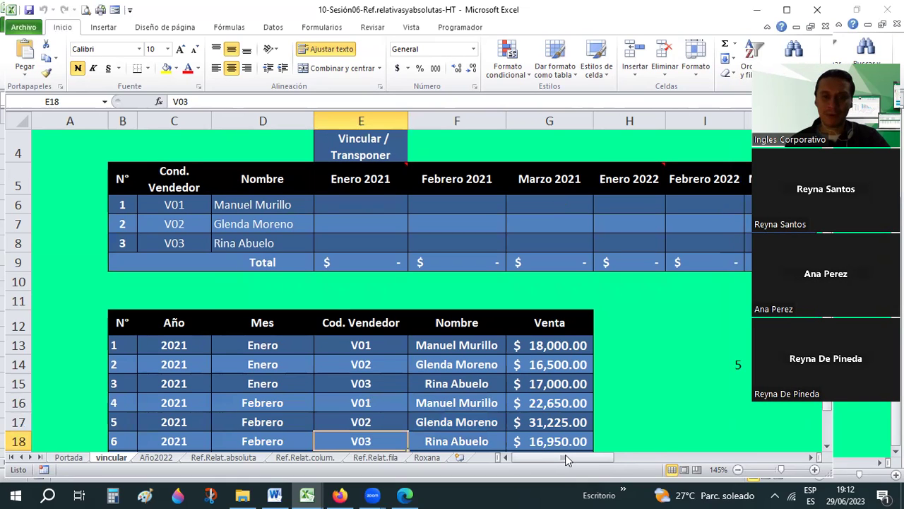
{"action": "mouse_move", "coordinate": [565, 457]}
{"action": "left_mouse_down"}
{"action": "mouse_move", "coordinate": [584, 459]}
{"action": "mouse_move", "coordinate": [572, 462]}
{"action": "left_mouse_up"}
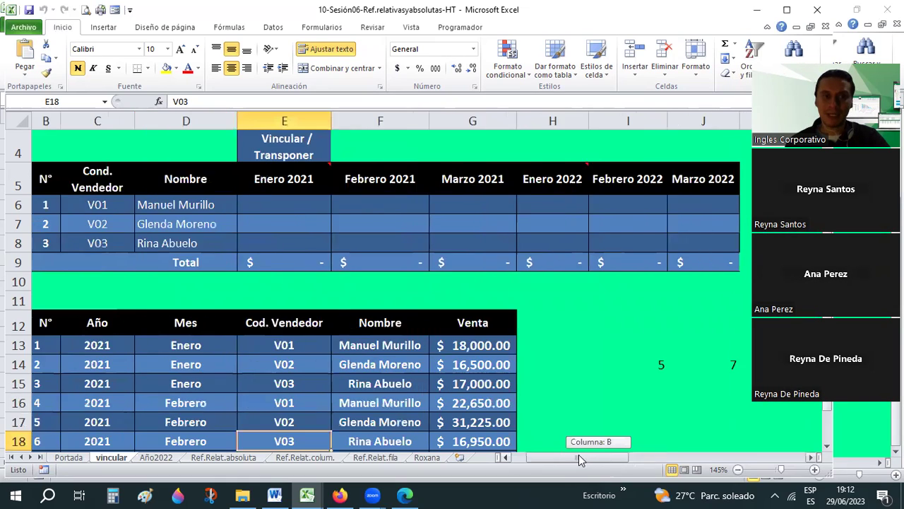
{"action": "left_click_drag", "start_coordinate": [576, 461], "coordinate": [590, 461]}
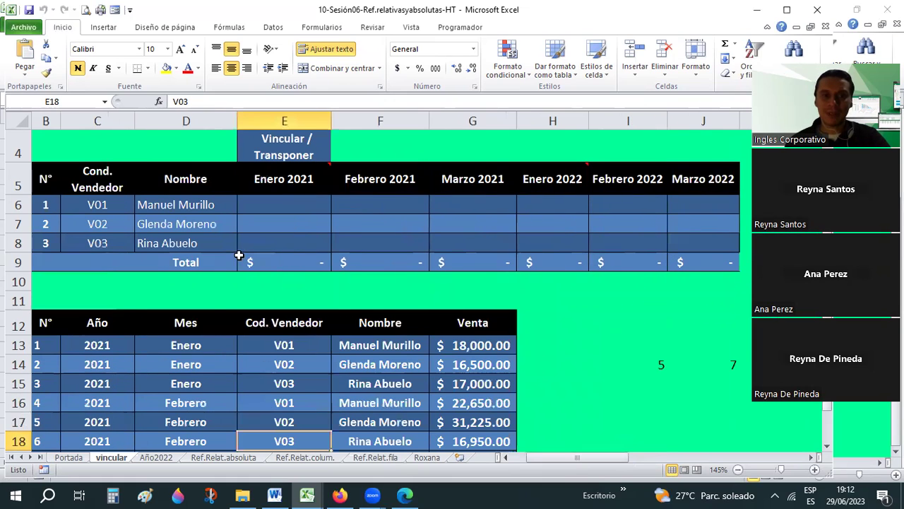
{"action": "left_click", "coordinate": [295, 345]}
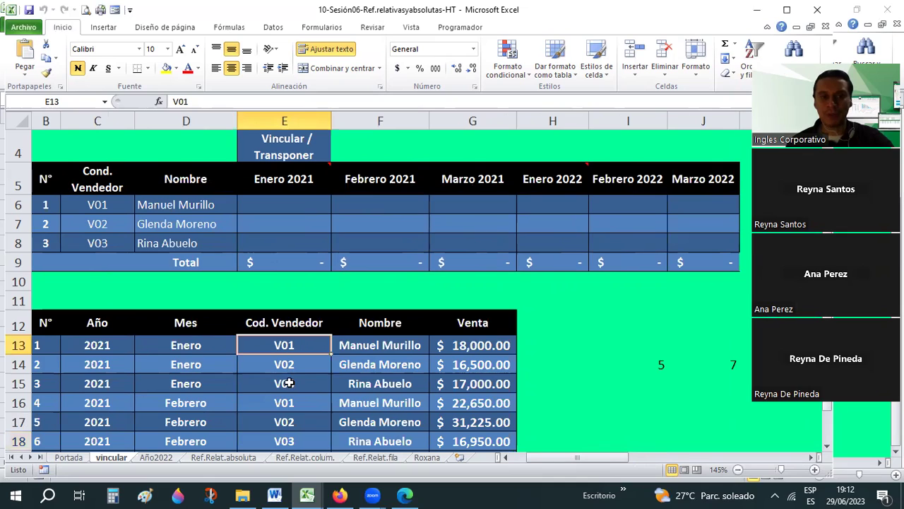
{"action": "key", "text": "Down"}
{"action": "key", "text": "Down"}
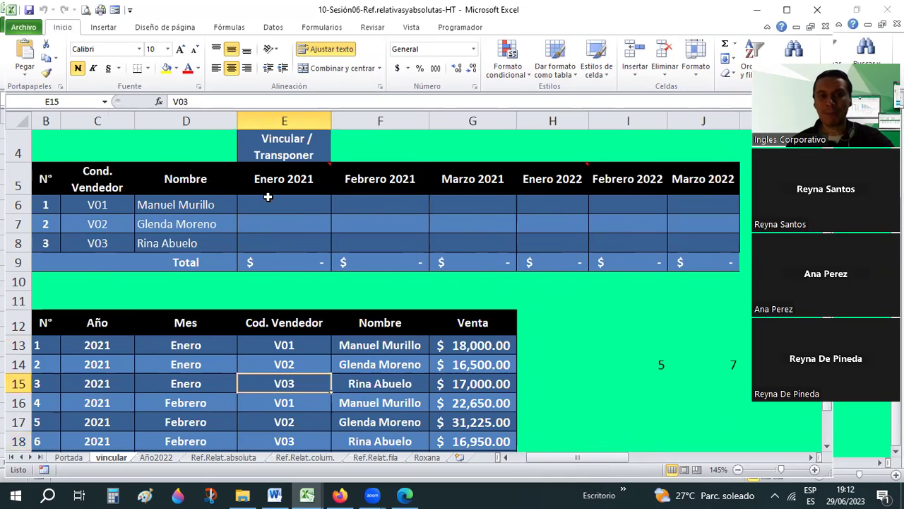
{"action": "left_click_drag", "start_coordinate": [93, 206], "coordinate": [177, 242]}
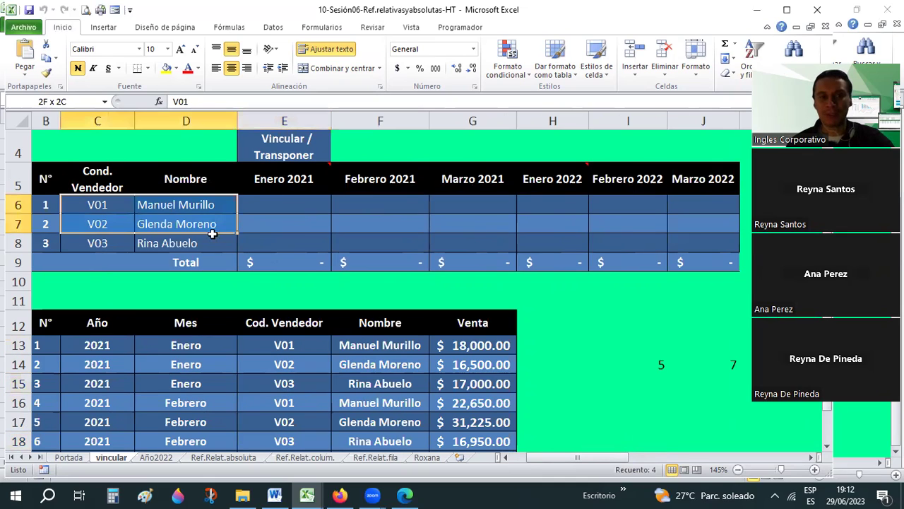
{"action": "left_click", "coordinate": [90, 204]}
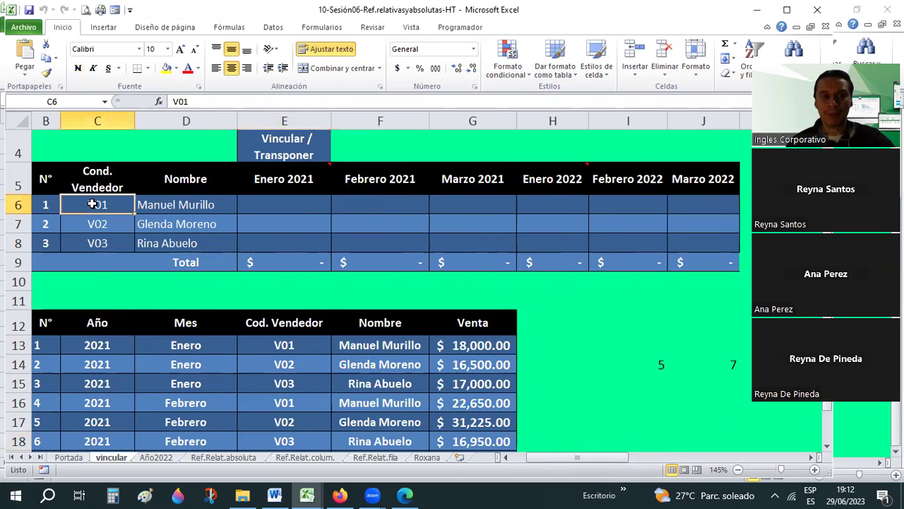
{"action": "left_click", "coordinate": [97, 242]}
{"action": "left_click", "coordinate": [167, 204]}
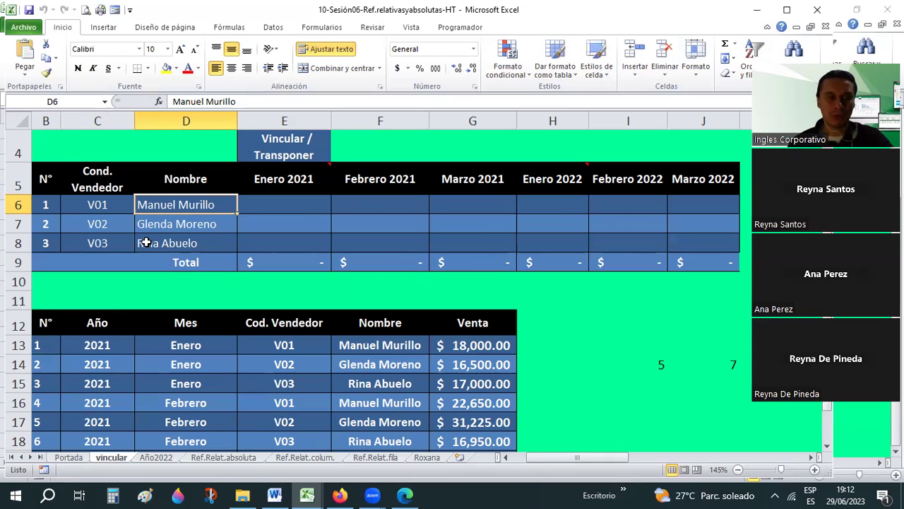
{"action": "left_click", "coordinate": [98, 205]}
{"action": "left_click", "coordinate": [165, 204]}
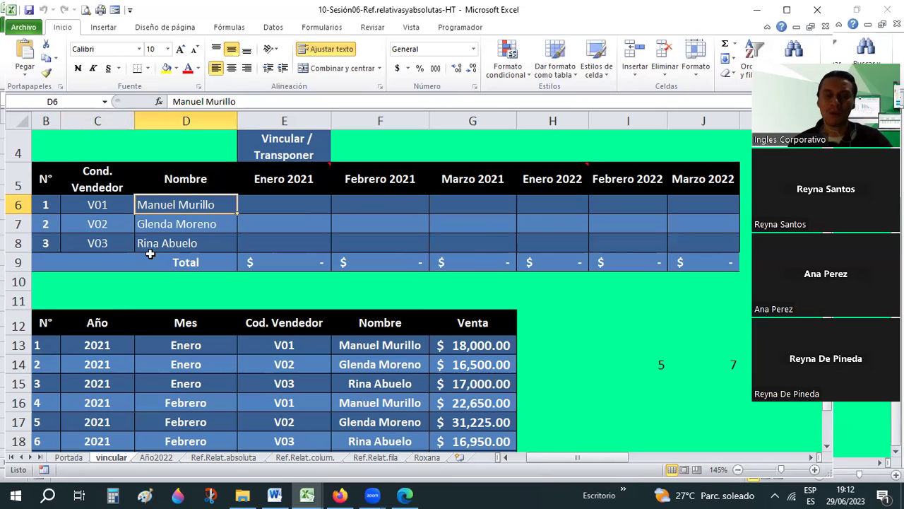
{"action": "left_click", "coordinate": [154, 244]}
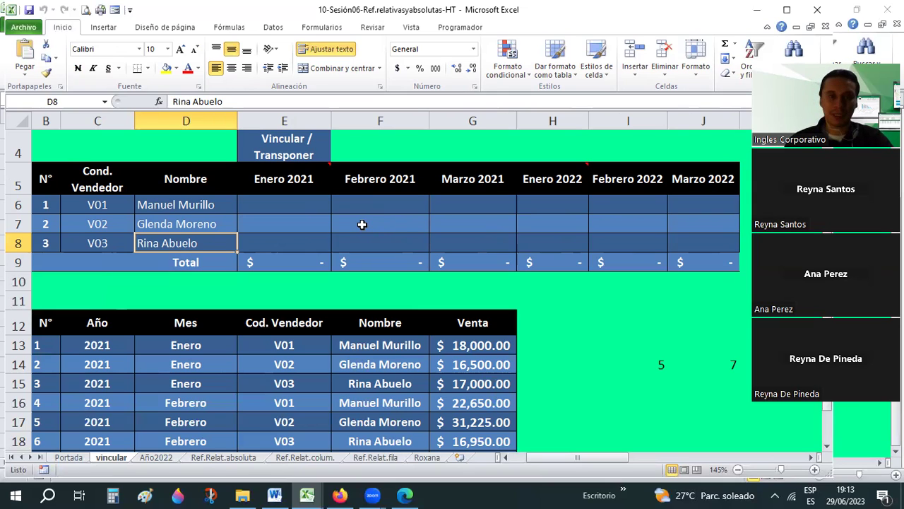
Compare V01's Enero 2021 cell with the 18,000.00 and 17,000.00 January sales, and mark E6:E8.
{"action": "left_click", "coordinate": [301, 201]}
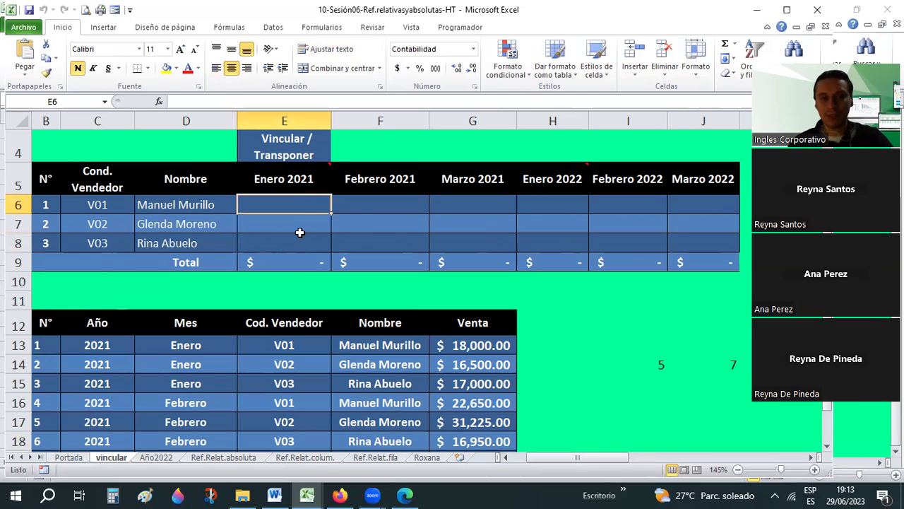
{"action": "scroll", "coordinate": [127, 311], "scroll_direction": "down", "scroll_amount": 1}
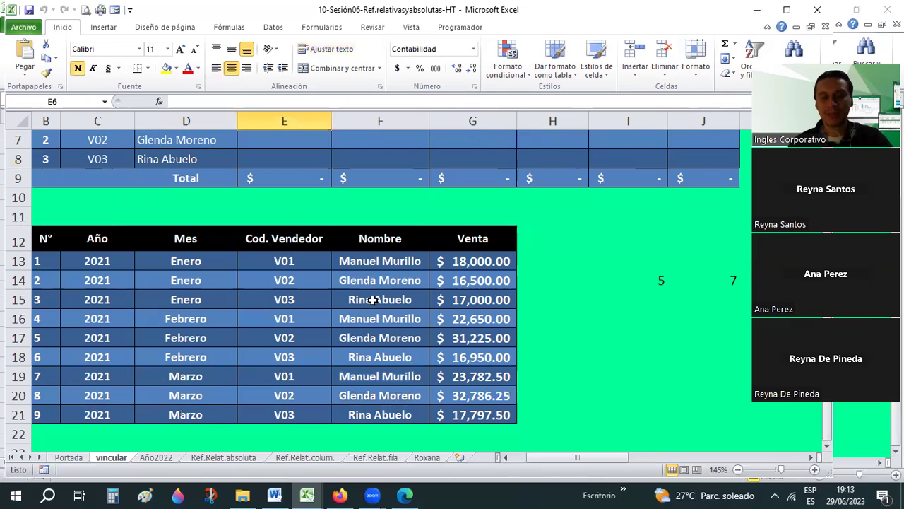
{"action": "scroll", "coordinate": [262, 203], "scroll_direction": "up", "scroll_amount": 1}
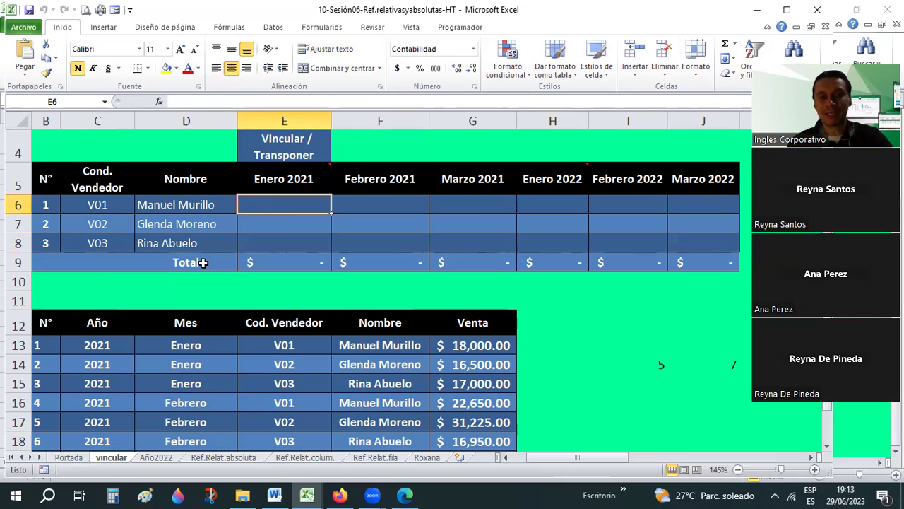
{"action": "left_click", "coordinate": [486, 346]}
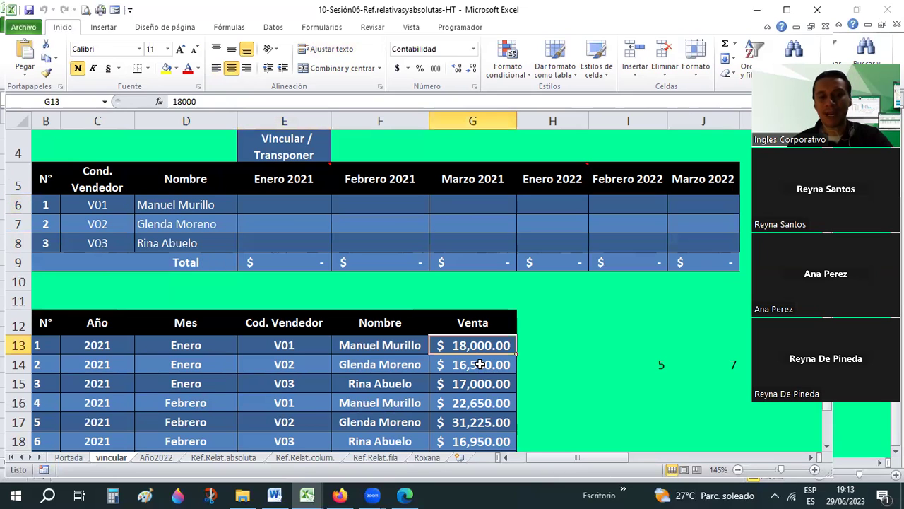
{"action": "left_click", "coordinate": [476, 384]}
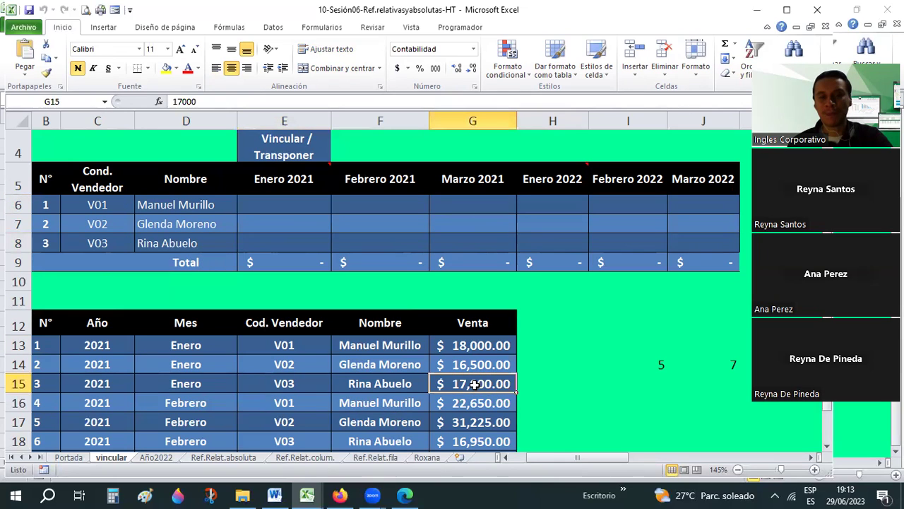
{"action": "left_click", "coordinate": [260, 198]}
{"action": "left_click", "coordinate": [262, 223]}
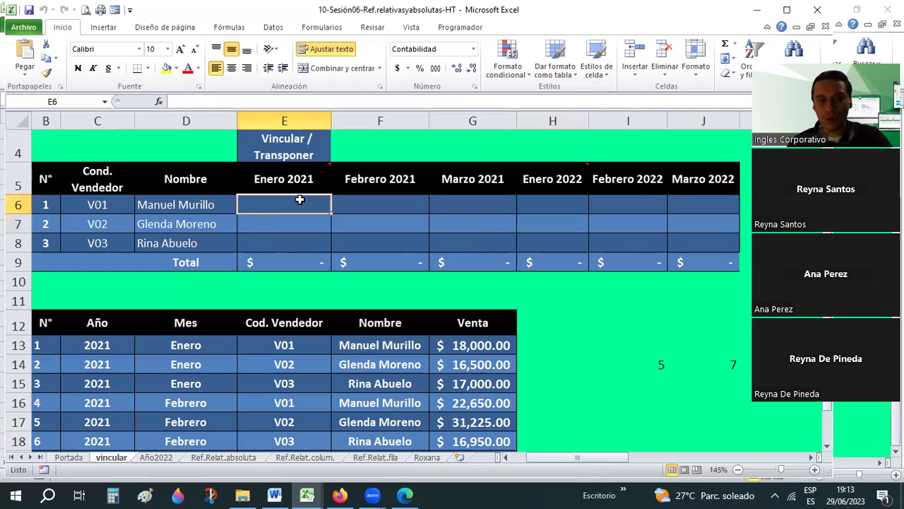
{"action": "left_click_drag", "start_coordinate": [299, 200], "coordinate": [280, 251]}
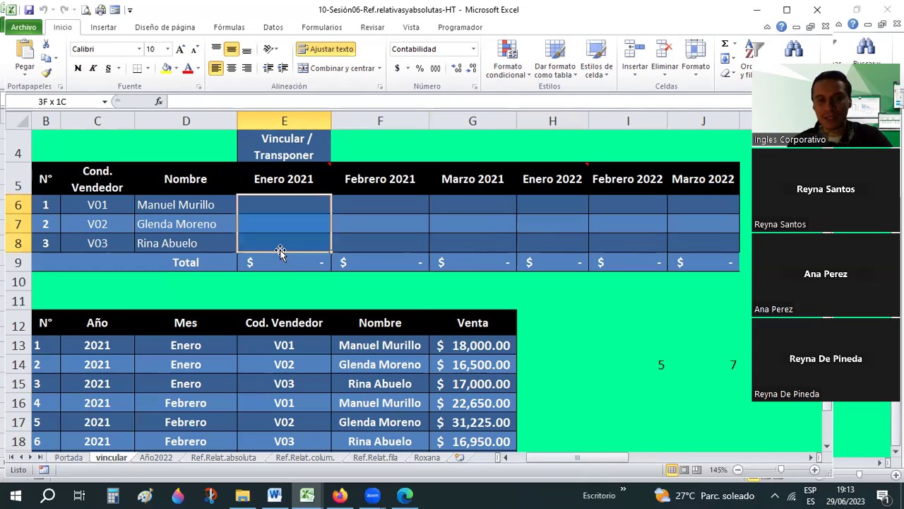
{"action": "left_click", "coordinate": [470, 342]}
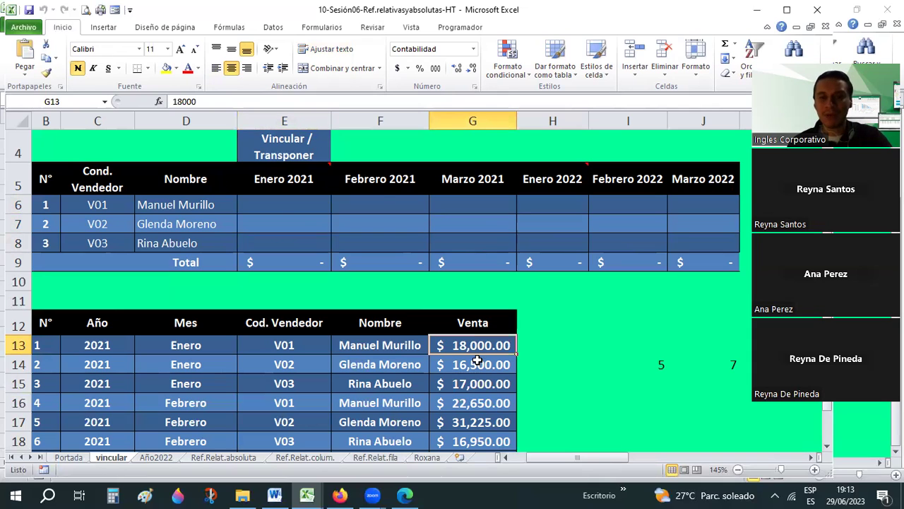
{"action": "left_click", "coordinate": [303, 205]}
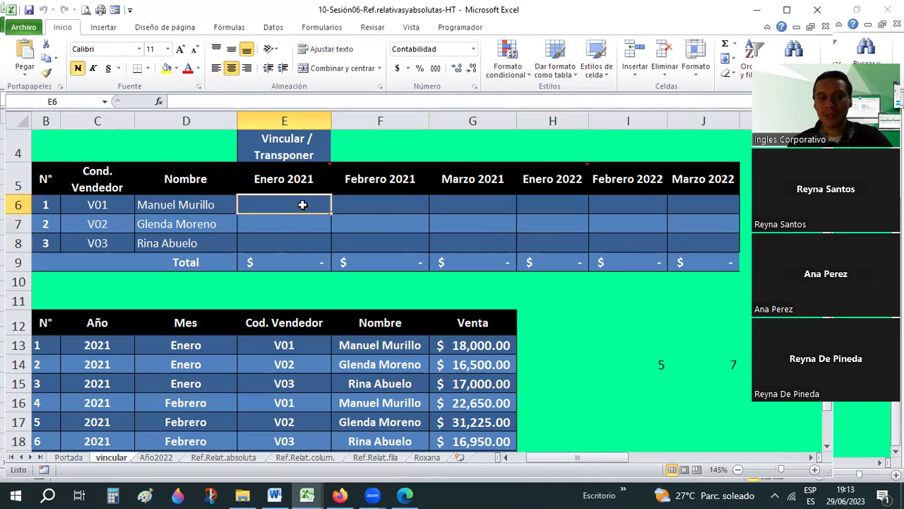
{"action": "left_click", "coordinate": [289, 233]}
{"action": "left_click", "coordinate": [286, 242]}
{"action": "scroll", "coordinate": [286, 242], "scroll_direction": "up", "scroll_amount": 1}
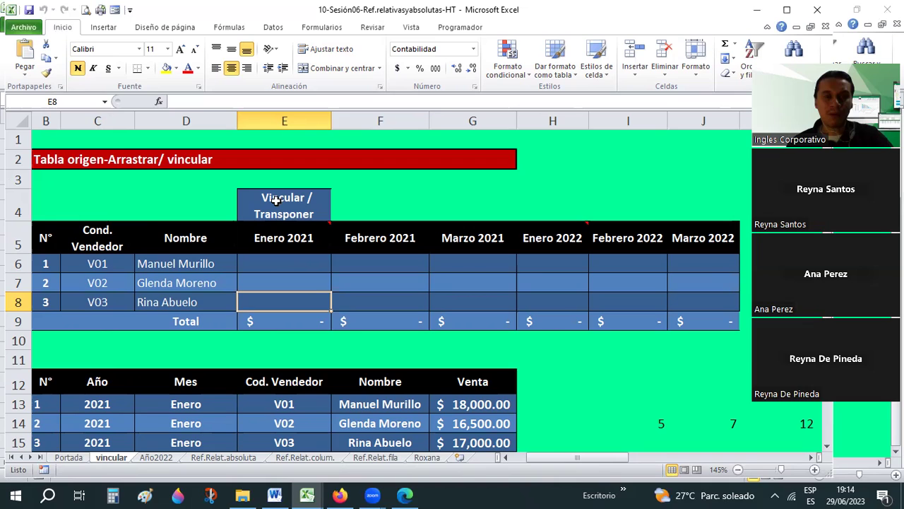
{"action": "scroll", "coordinate": [275, 200], "scroll_direction": "down", "scroll_amount": 1}
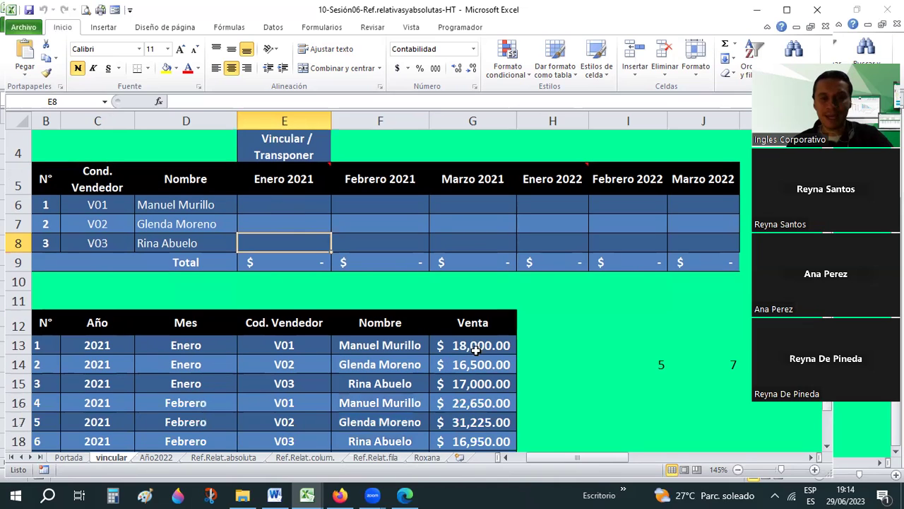
{"action": "left_click", "coordinate": [455, 346]}
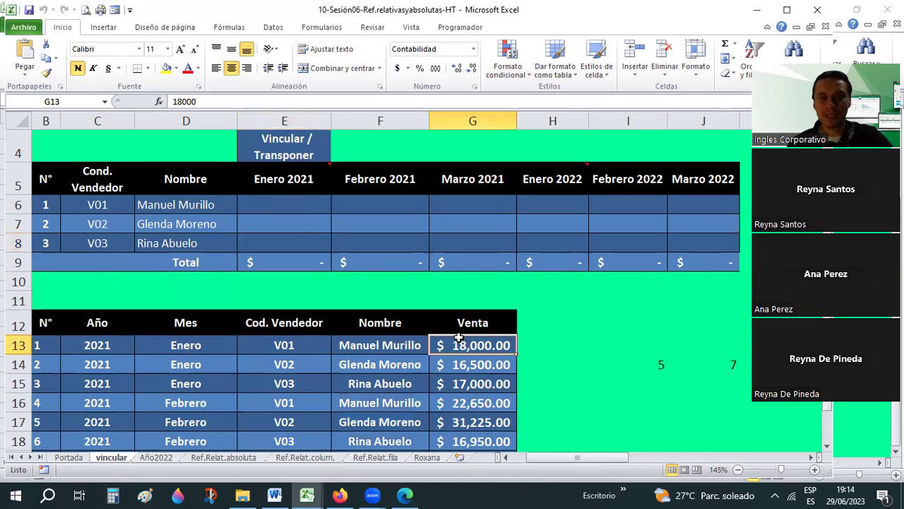
{"action": "left_click", "coordinate": [387, 346]}
{"action": "left_click", "coordinate": [289, 345]}
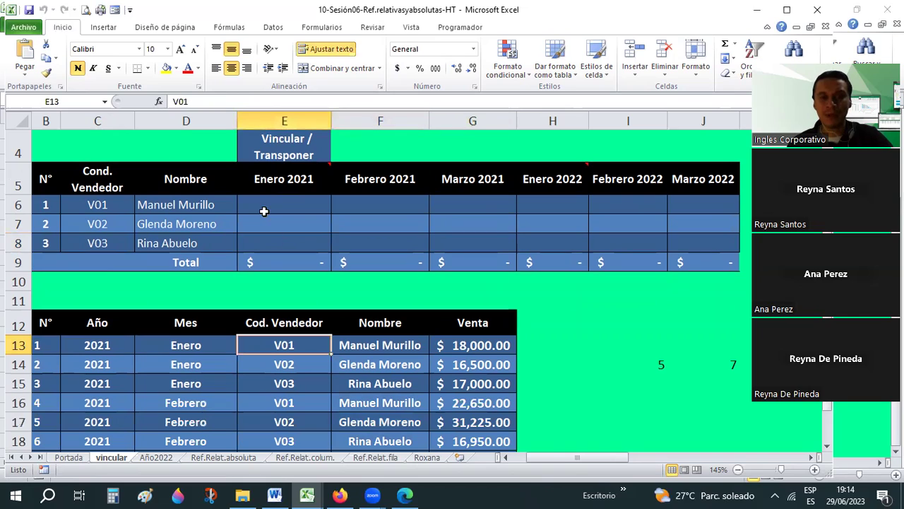
{"action": "left_click", "coordinate": [258, 203]}
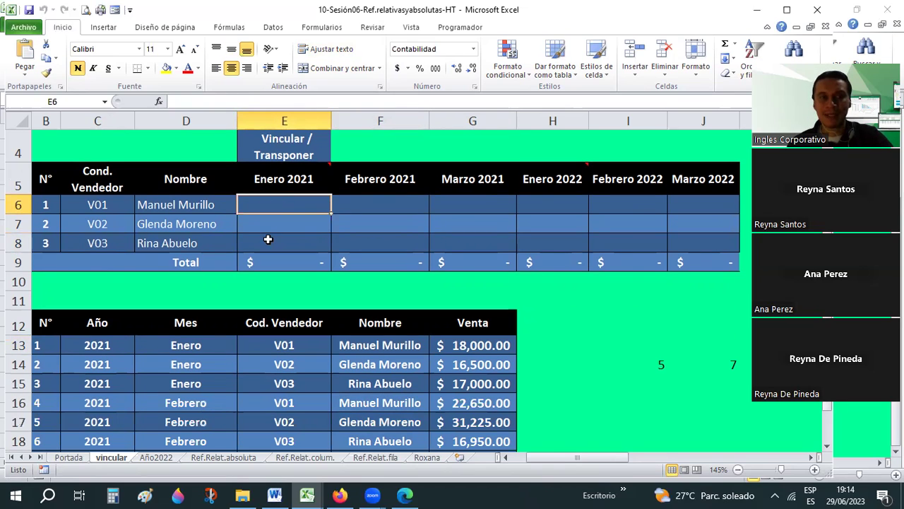
{"action": "left_click", "coordinate": [859, 12]}
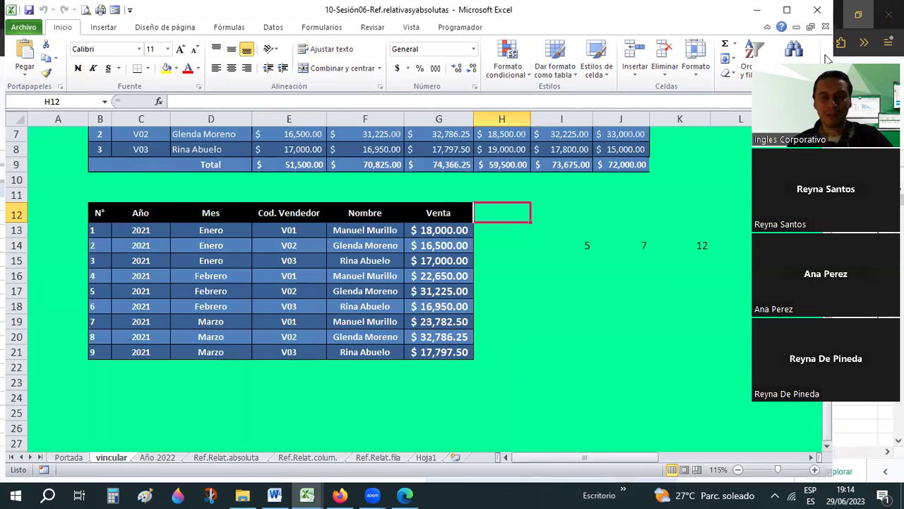
{"action": "left_click", "coordinate": [784, 12]}
{"action": "scroll", "coordinate": [444, 245], "scroll_direction": "up", "scroll_amount": 2}
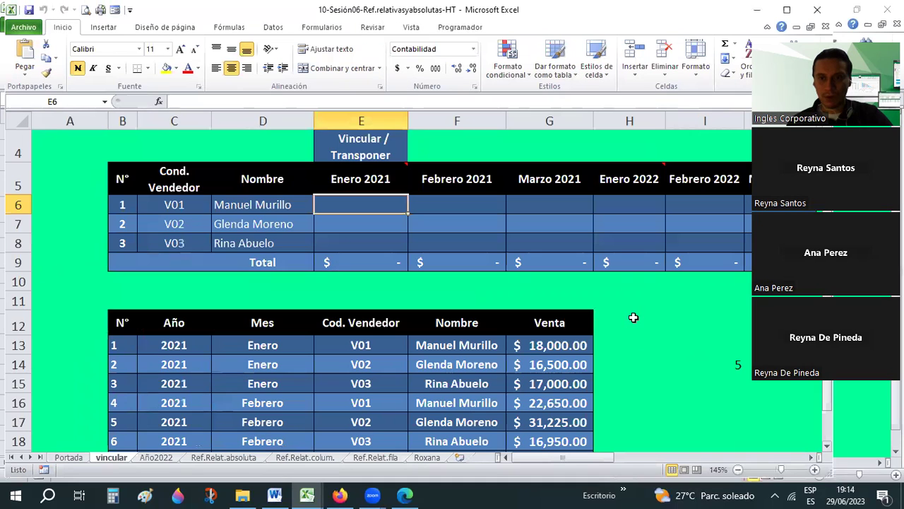
{"action": "scroll", "coordinate": [632, 315], "scroll_direction": "down", "scroll_amount": 8}
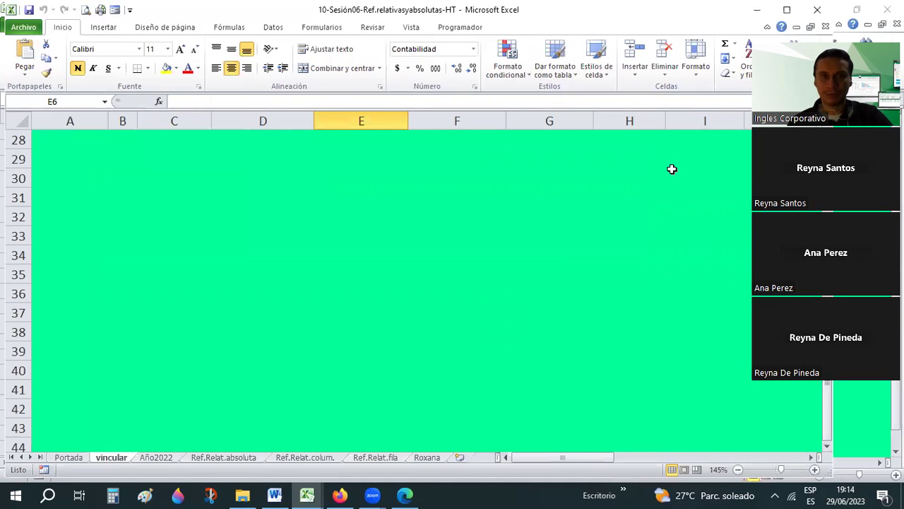
{"action": "scroll", "coordinate": [370, 10], "scroll_direction": "up", "scroll_amount": 8}
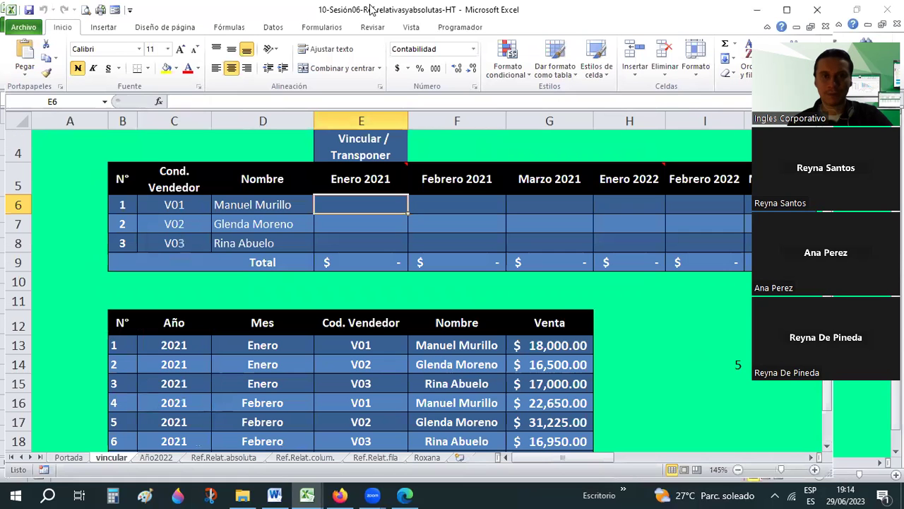
{"action": "scroll", "coordinate": [546, 208], "scroll_direction": "up", "scroll_amount": 1}
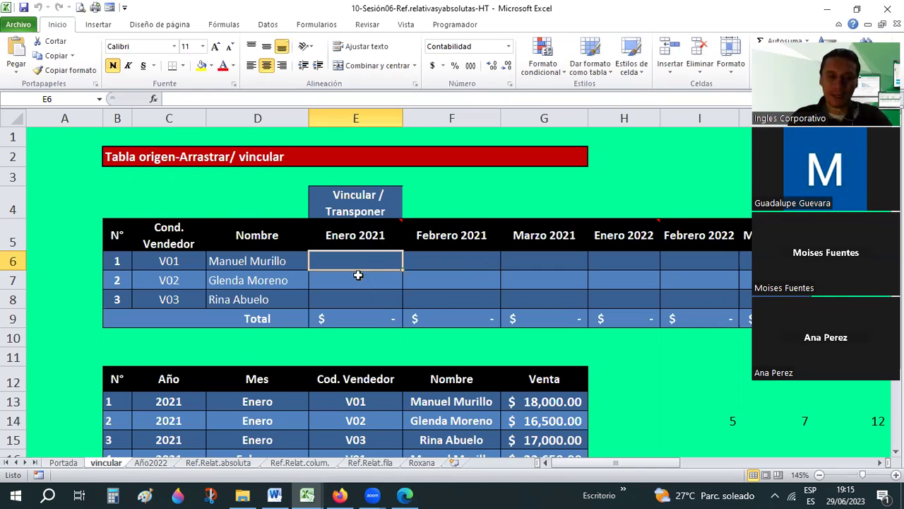
Enter =G13 in E6 so V01's Enero 2021 cell shows $18,000.00, then return to E6.
{"action": "type", "text": "="}
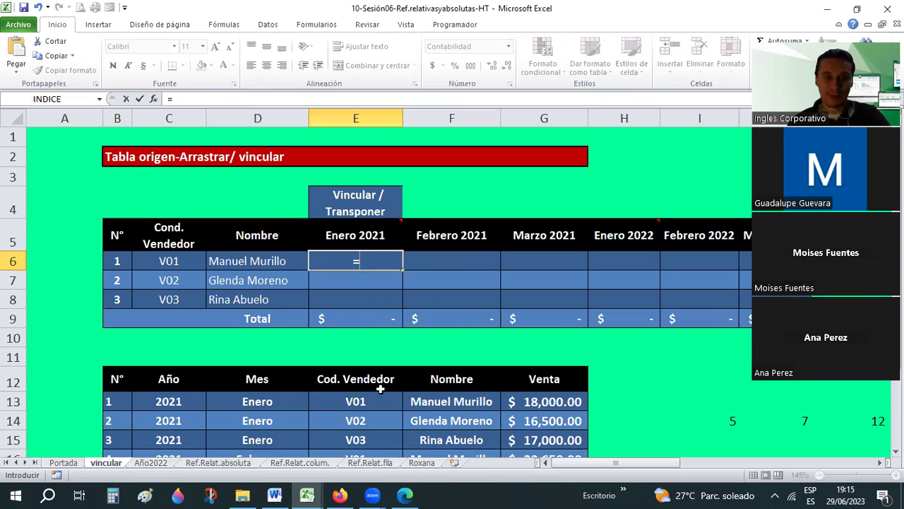
{"action": "type", "text": "g"}
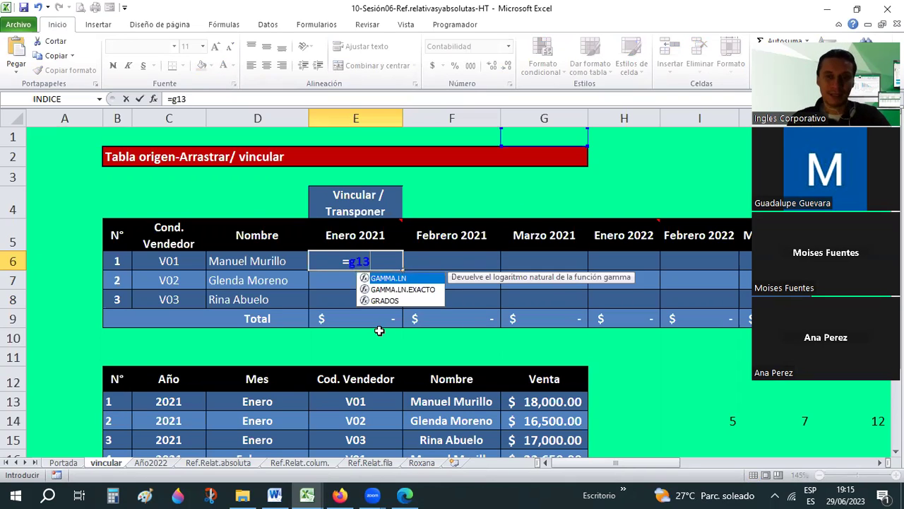
{"action": "type", "text": "13"}
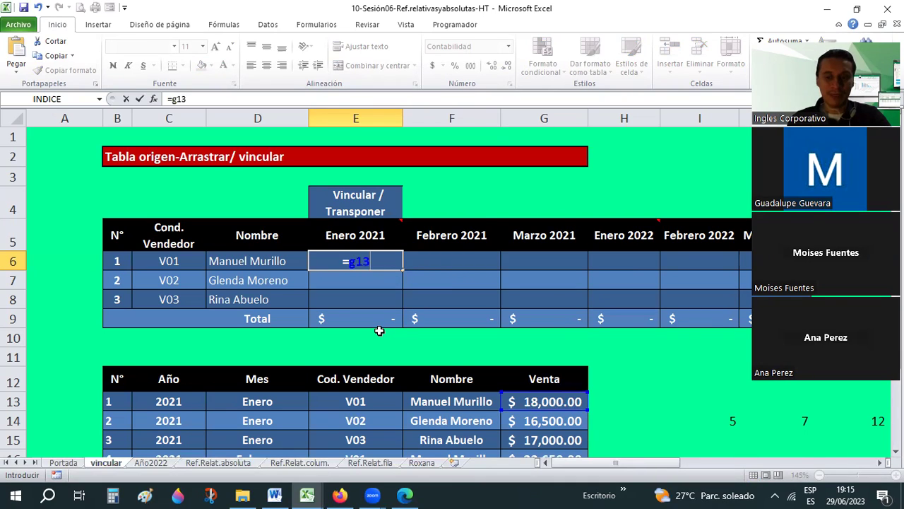
{"action": "key", "text": "Return"}
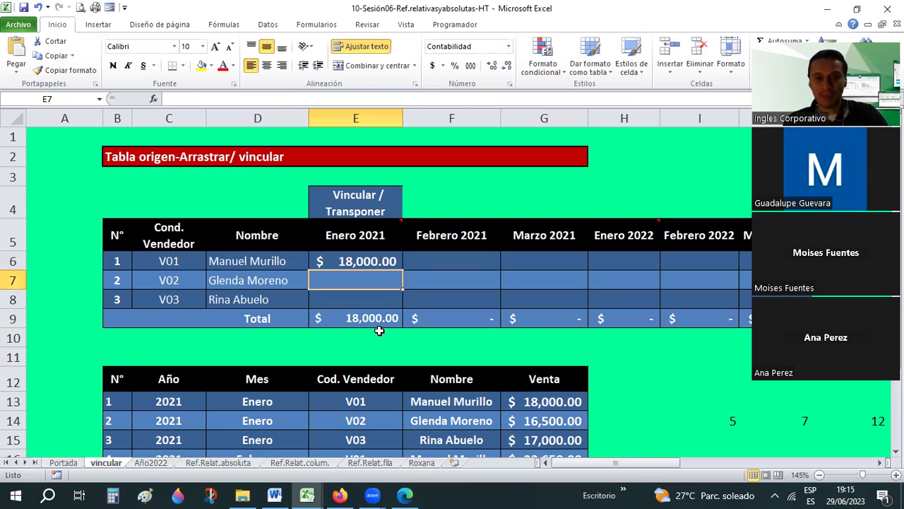
{"action": "key", "text": "Up"}
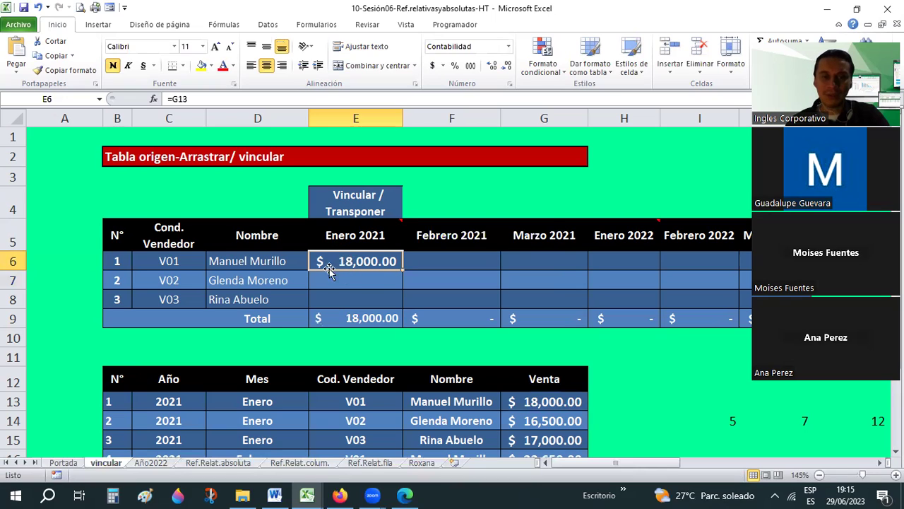
Compare E6's =G13 link with G13, then change G13 to 18500 and confirm E6 follows.
{"action": "left_click", "coordinate": [548, 400]}
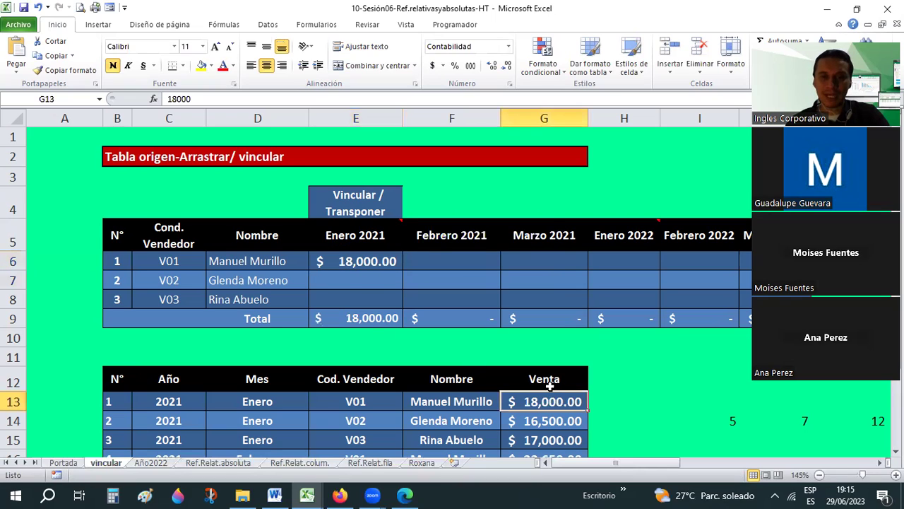
{"action": "left_click", "coordinate": [344, 256]}
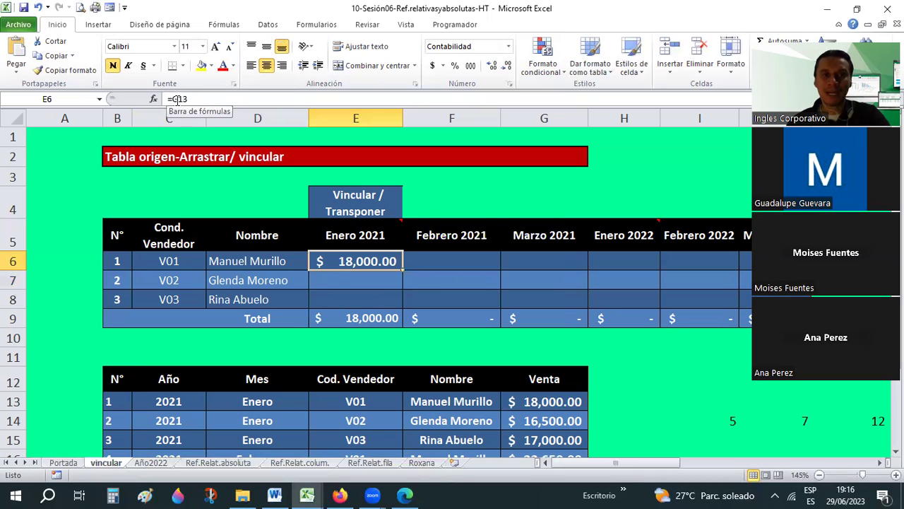
{"action": "left_click", "coordinate": [560, 400]}
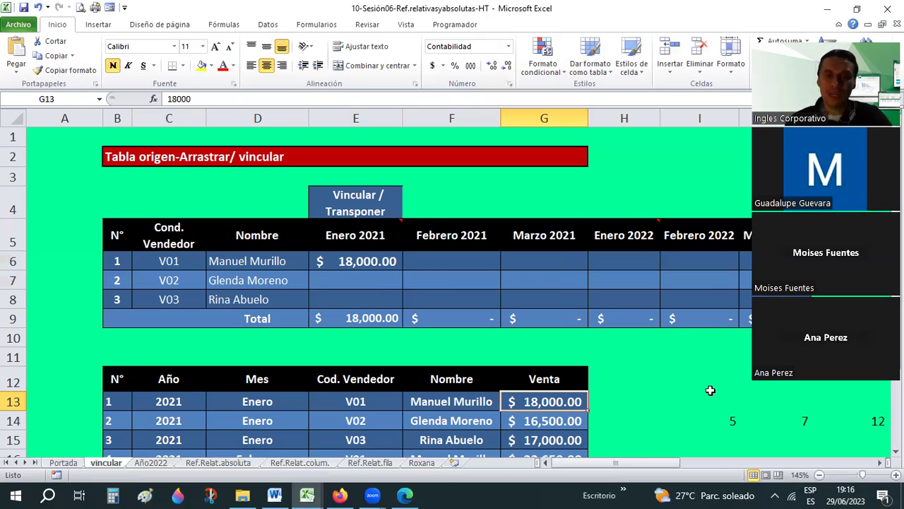
{"action": "left_click", "coordinate": [352, 263]}
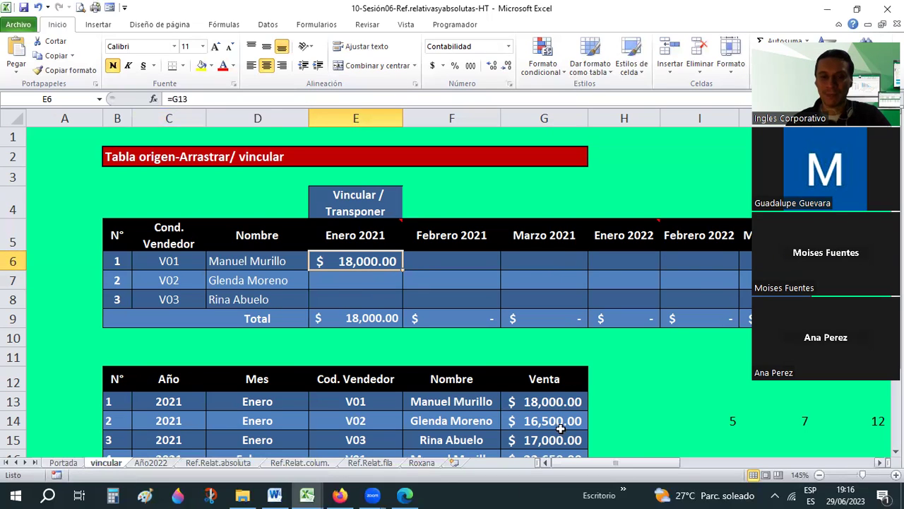
{"action": "left_click", "coordinate": [553, 400]}
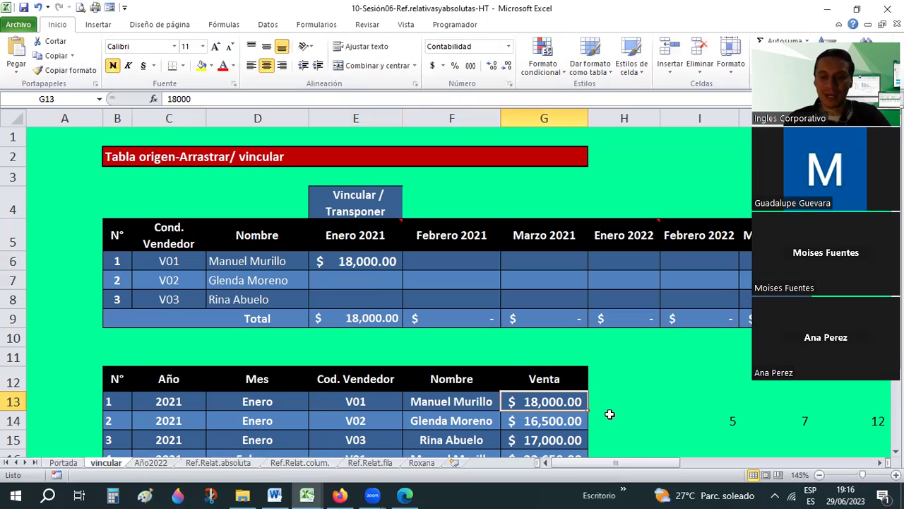
{"action": "type", "text": "18500"}
{"action": "key", "text": "Return"}
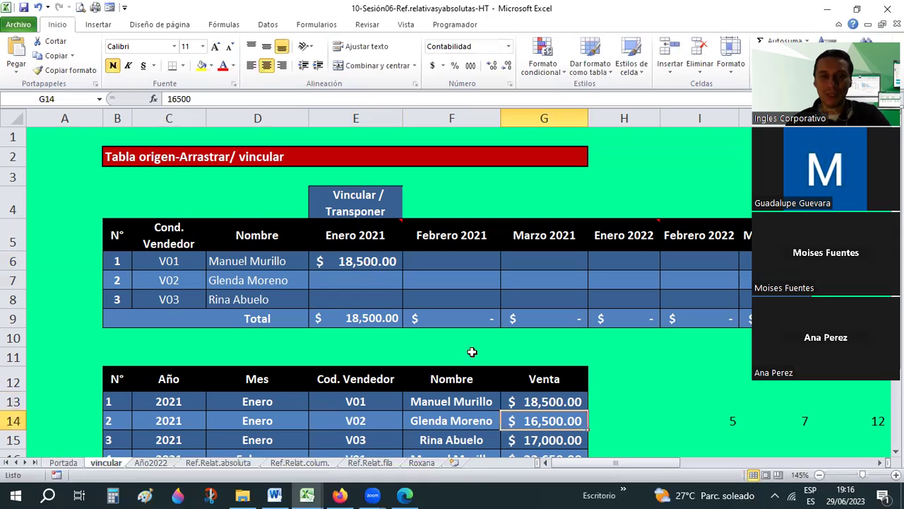
{"action": "left_click", "coordinate": [542, 401]}
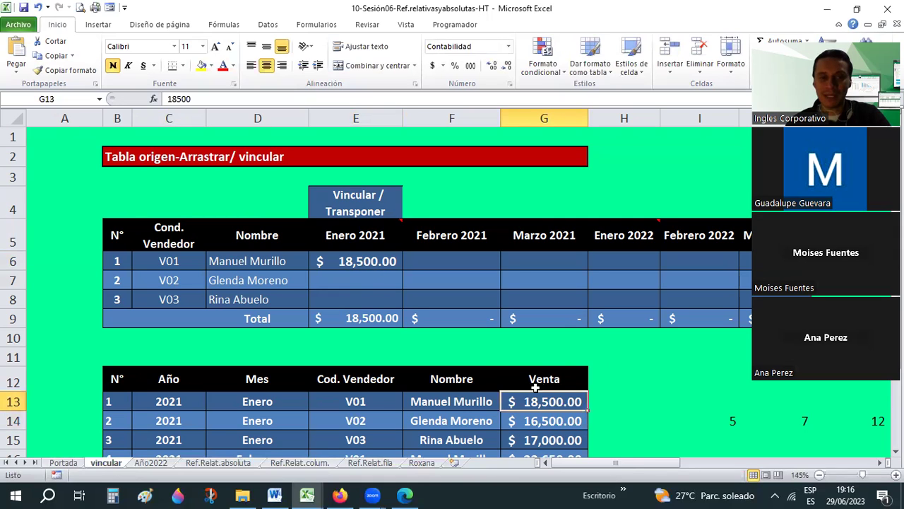
{"action": "left_click", "coordinate": [370, 255]}
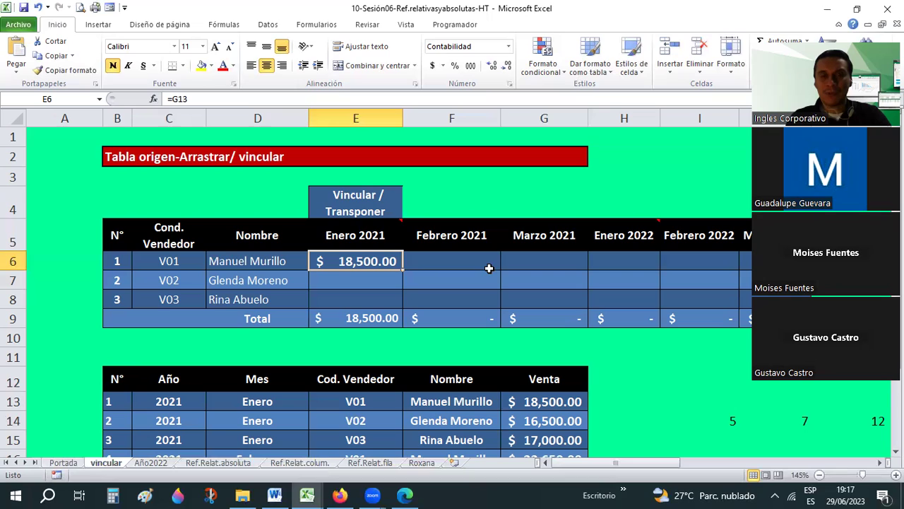
{"action": "key", "text": "Down"}
{"action": "key", "text": "Down"}
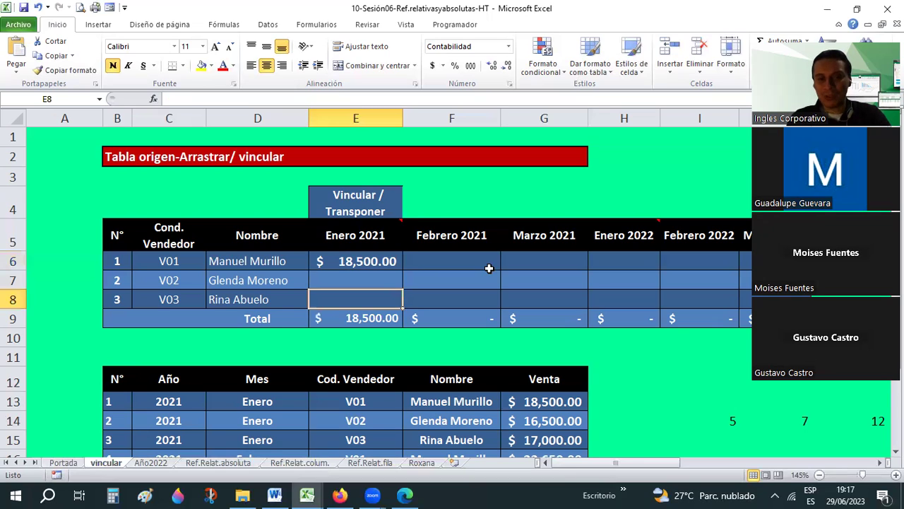
{"action": "key", "text": "Up"}
{"action": "key", "text": "Down"}
{"action": "key", "text": "Down"}
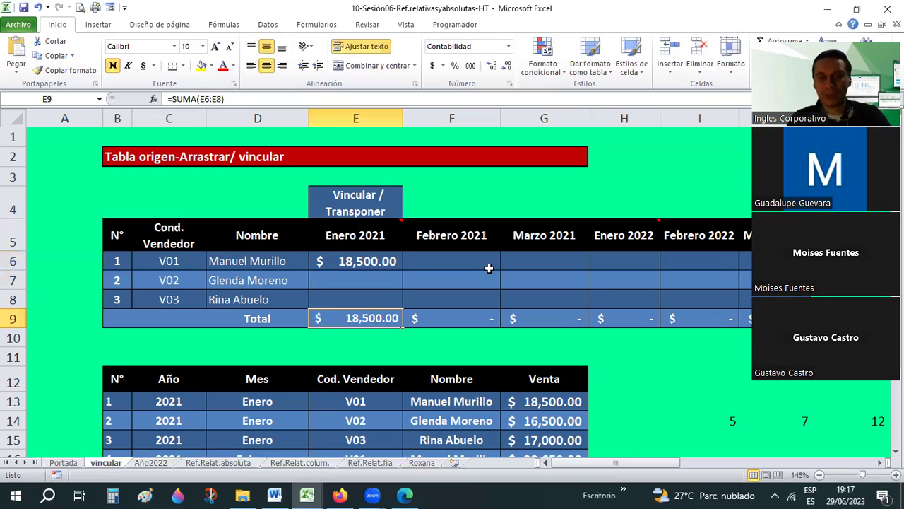
{"action": "key", "text": "Up"}
{"action": "key", "text": "Up"}
{"action": "key", "text": "Up"}
{"action": "key", "text": "Left"}
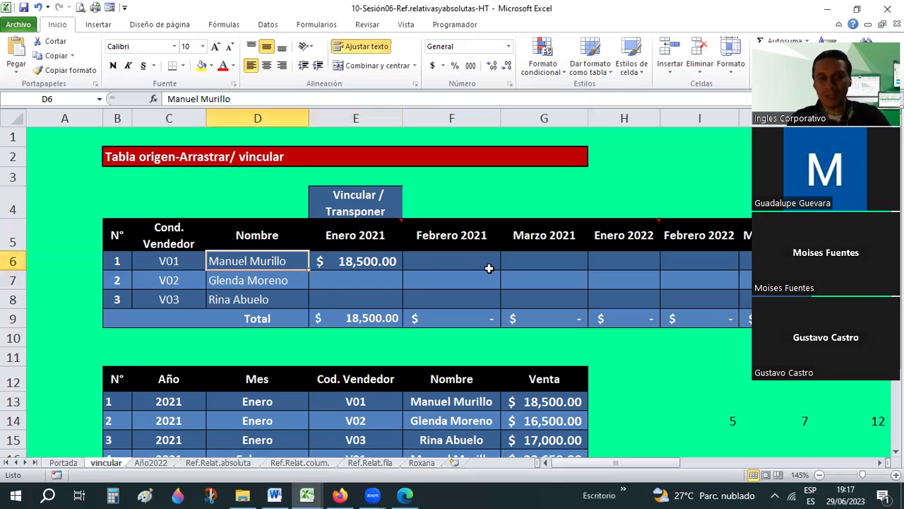
{"action": "key", "text": "Left"}
{"action": "key", "text": "Down"}
{"action": "key", "text": "Right"}
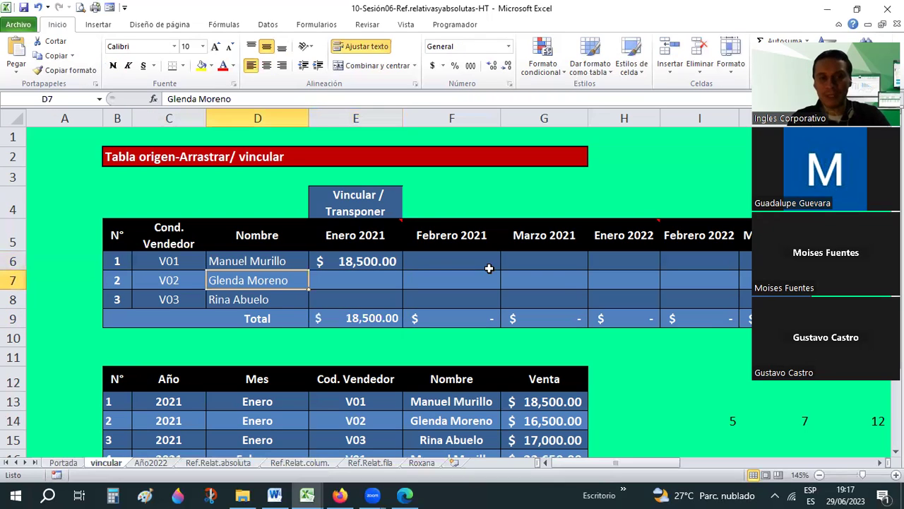
{"action": "key", "text": "Up"}
{"action": "key", "text": "Left"}
{"action": "key", "text": "Down"}
{"action": "key", "text": "Down"}
{"action": "key", "text": "Down"}
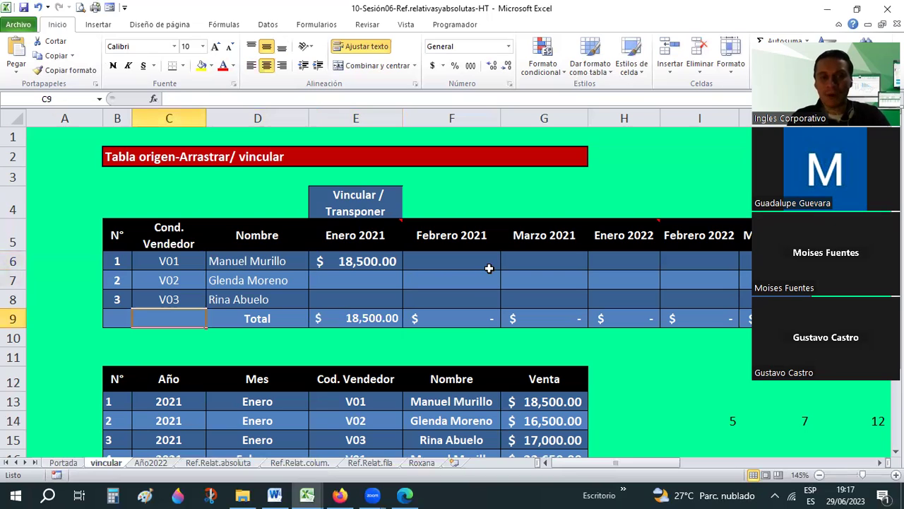
{"action": "key", "text": "Down"}
{"action": "key", "text": "Down"}
{"action": "key", "text": "Down"}
{"action": "key", "text": "Down"}
{"action": "key", "text": "Down"}
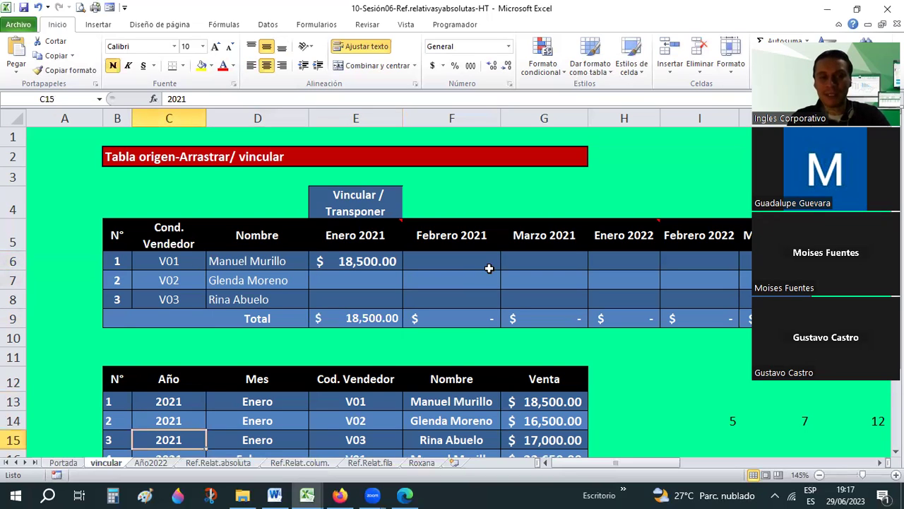
{"action": "key", "text": "Up"}
{"action": "key", "text": "Right"}
{"action": "key", "text": "Right"}
{"action": "key", "text": "Down"}
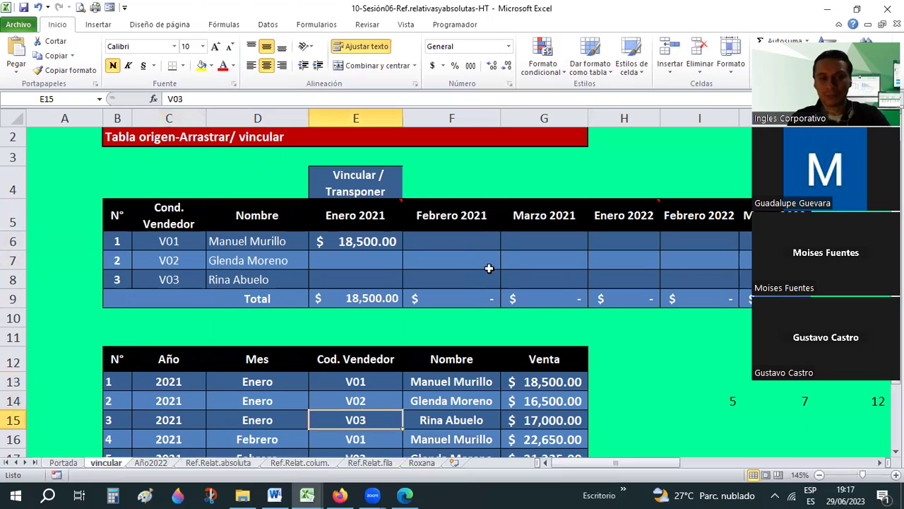
{"action": "key", "text": "Up"}
{"action": "key", "text": "Up"}
{"action": "key", "text": "Up"}
{"action": "key", "text": "Up"}
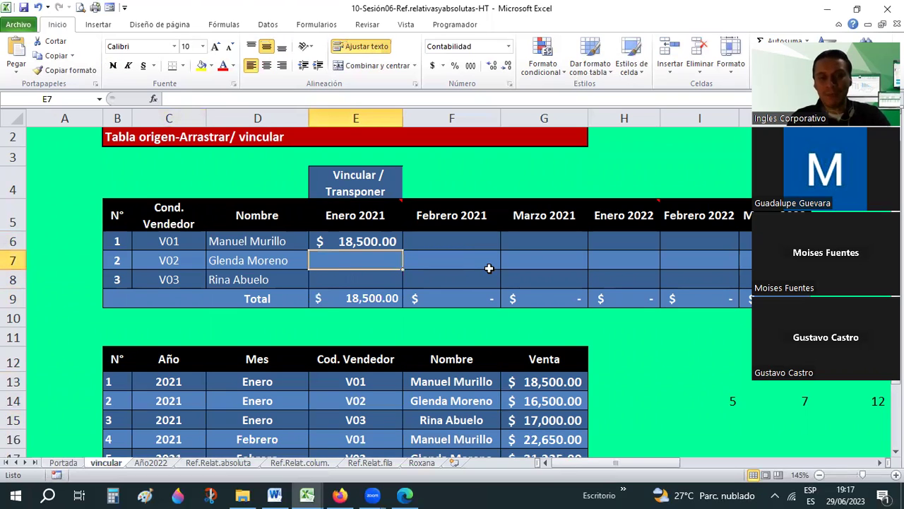
{"action": "key", "text": "Up"}
{"action": "key", "text": "Left"}
{"action": "key", "text": "Left"}
{"action": "key", "text": "Right"}
{"action": "key", "text": "Down"}
{"action": "key", "text": "Down"}
{"action": "key", "text": "Down"}
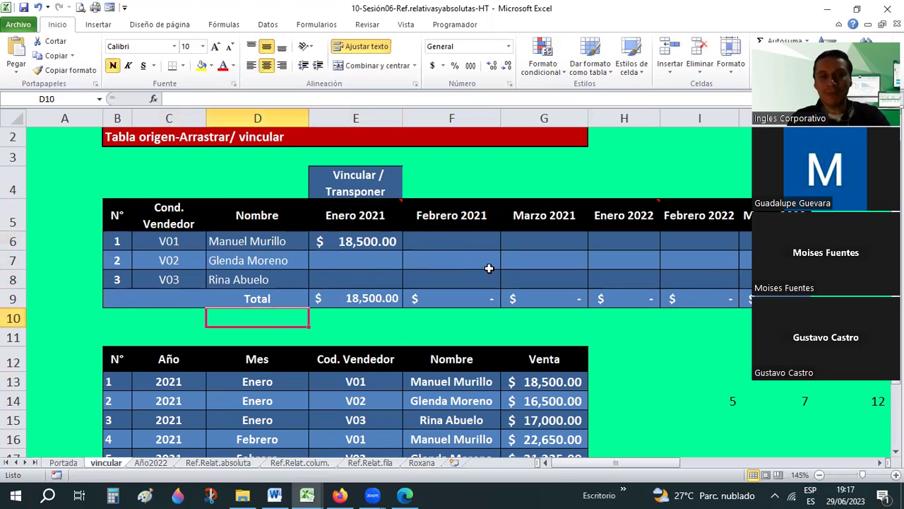
{"action": "key", "text": "Right"}
{"action": "key", "text": "Right"}
{"action": "key", "text": "Down"}
{"action": "key", "text": "Down"}
{"action": "key", "text": "Down"}
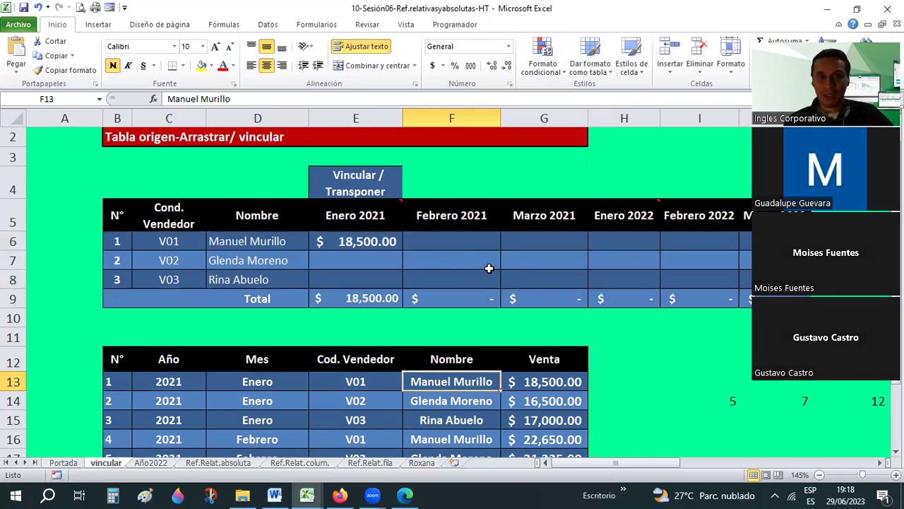
Fill E6's link down to E7:E8 so they read =G14 and =G15, totalling 52,000.00.
{"action": "left_click", "coordinate": [346, 240]}
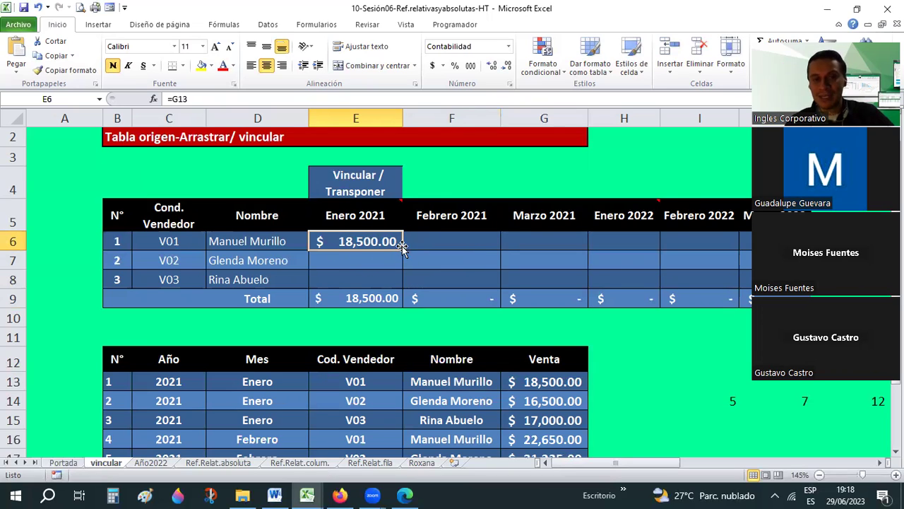
{"action": "left_click_drag", "start_coordinate": [403, 250], "coordinate": [399, 286]}
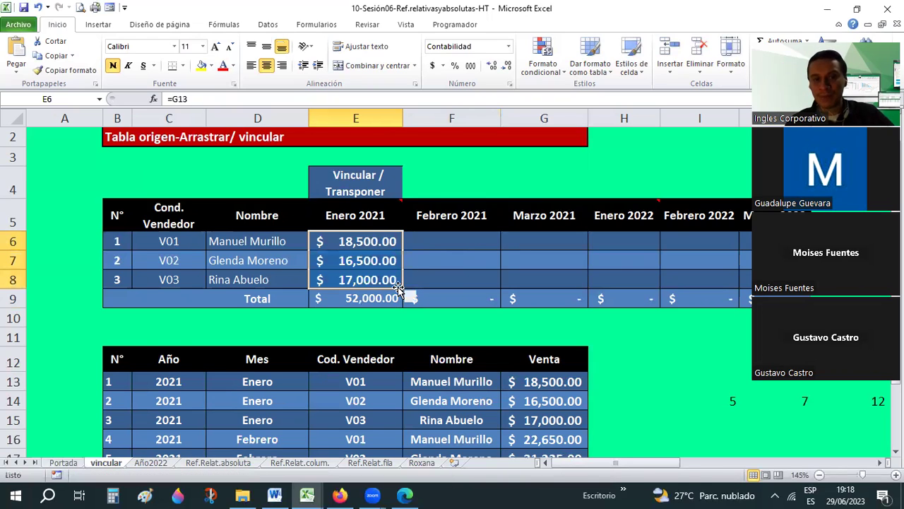
{"action": "left_click", "coordinate": [382, 263]}
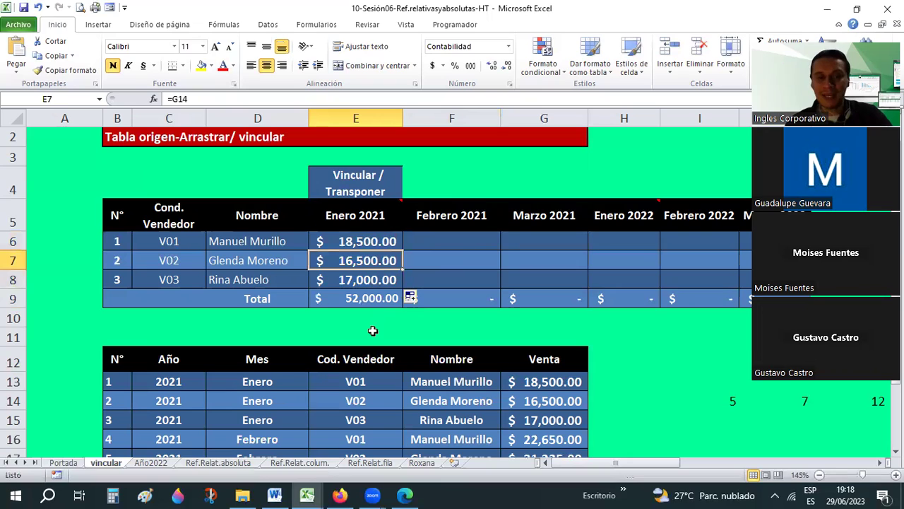
{"action": "left_click", "coordinate": [351, 401]}
{"action": "left_click", "coordinate": [353, 256]}
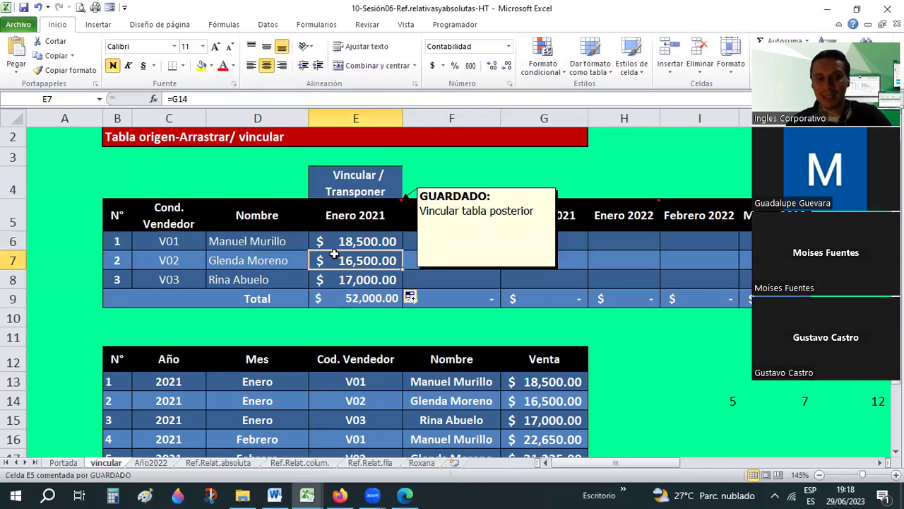
Step through the source sales in G13–G15 and recheck E6's link formula.
{"action": "scroll", "coordinate": [576, 351], "scroll_direction": "down", "scroll_amount": 1}
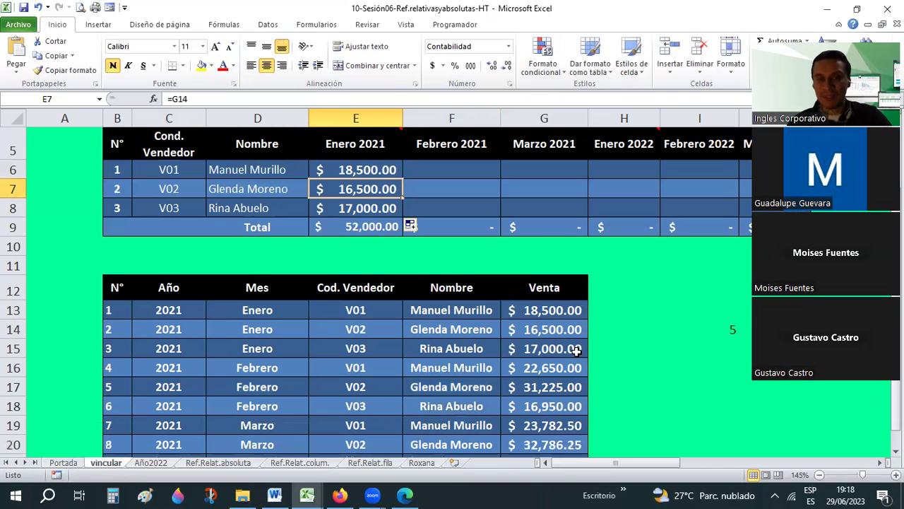
{"action": "left_click", "coordinate": [551, 311]}
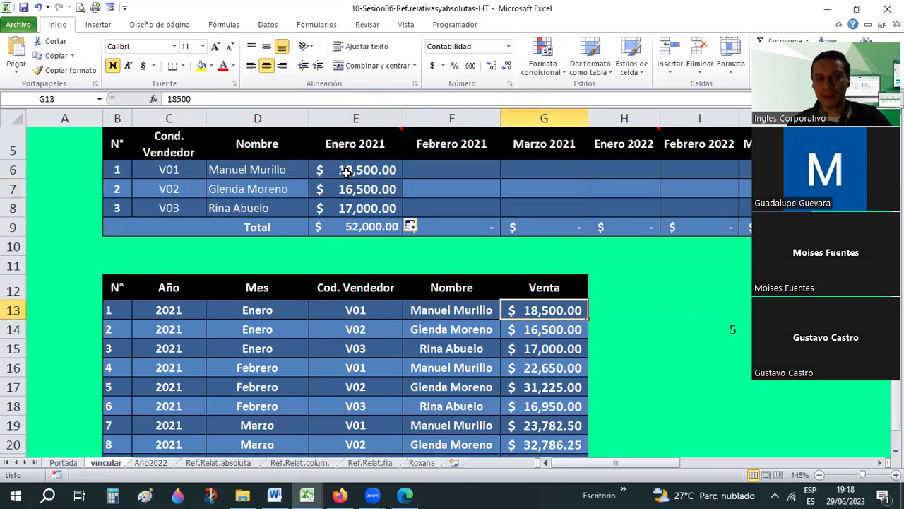
{"action": "left_click", "coordinate": [524, 330]}
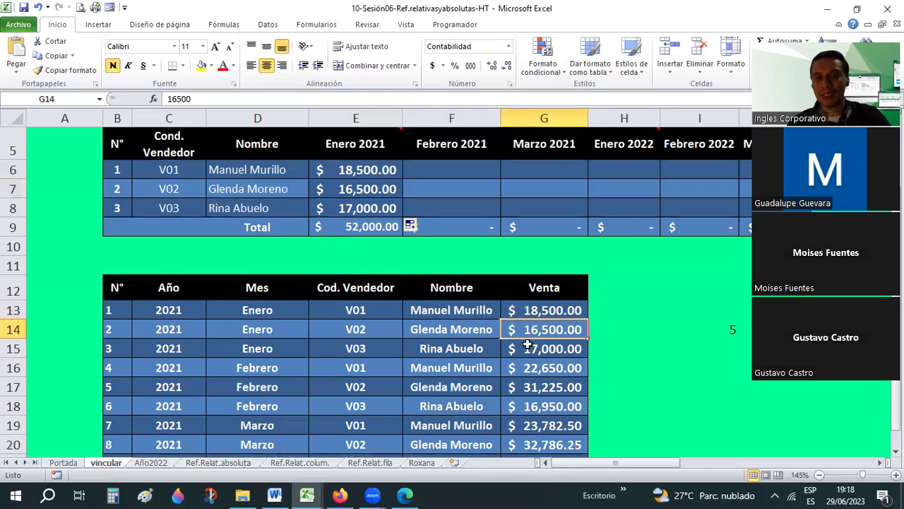
{"action": "left_click", "coordinate": [510, 348]}
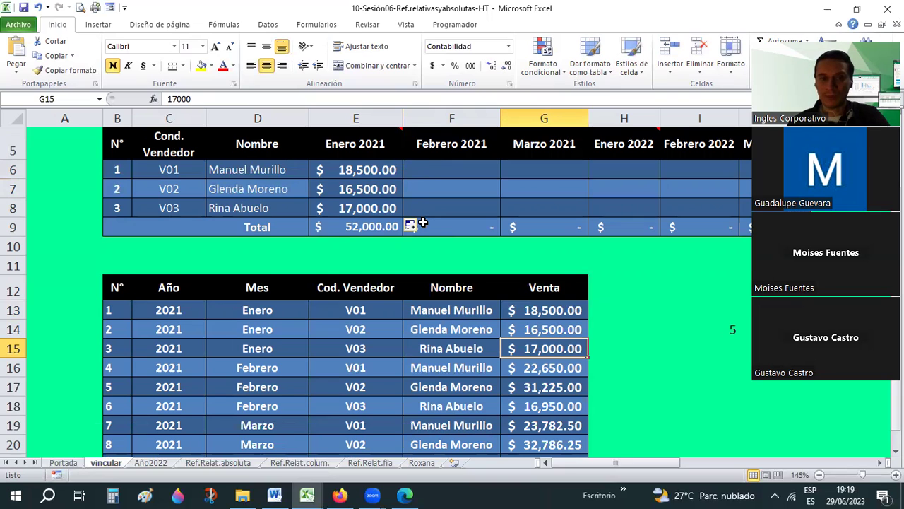
{"action": "scroll", "coordinate": [422, 221], "scroll_direction": "up", "scroll_amount": 1}
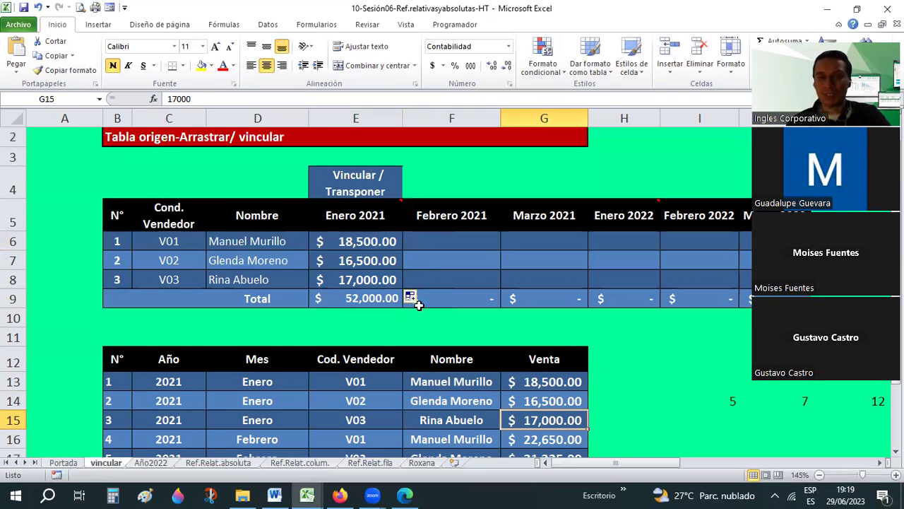
{"action": "left_click", "coordinate": [385, 243]}
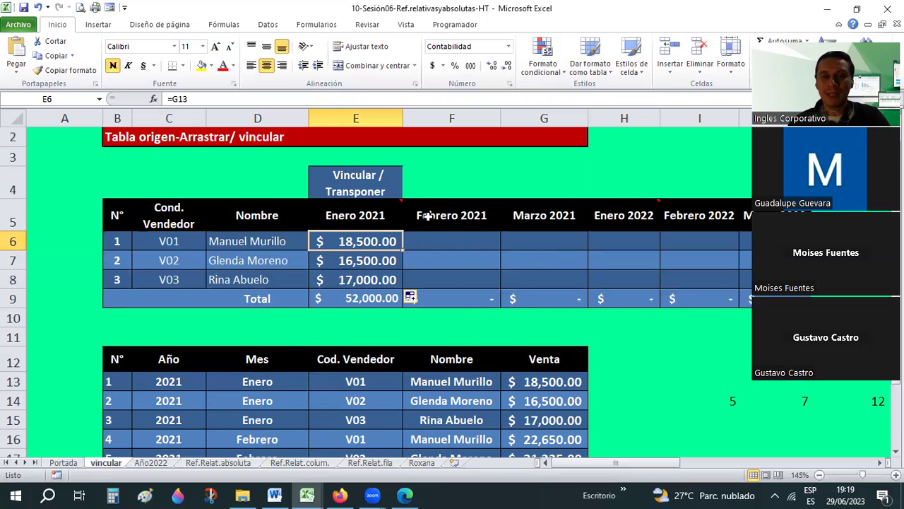
{"action": "left_click_drag", "start_coordinate": [401, 250], "coordinate": [401, 292]}
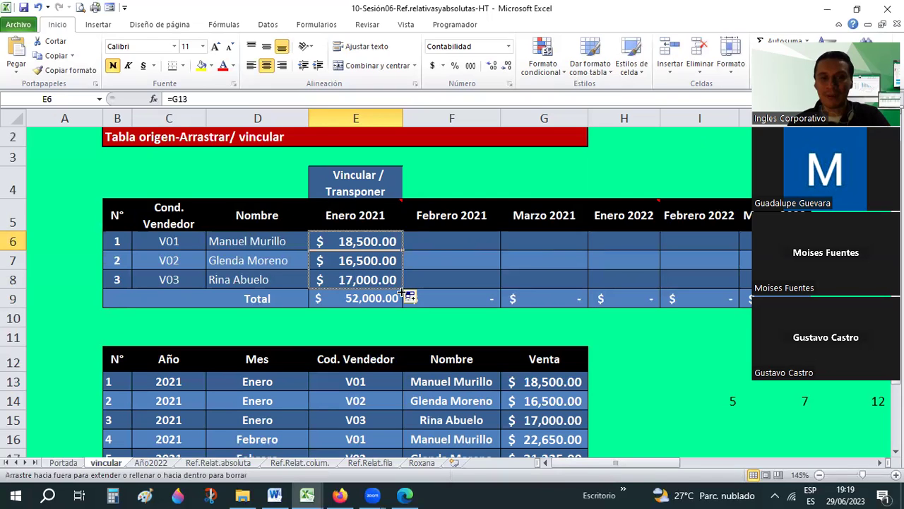
{"action": "left_click", "coordinate": [440, 244]}
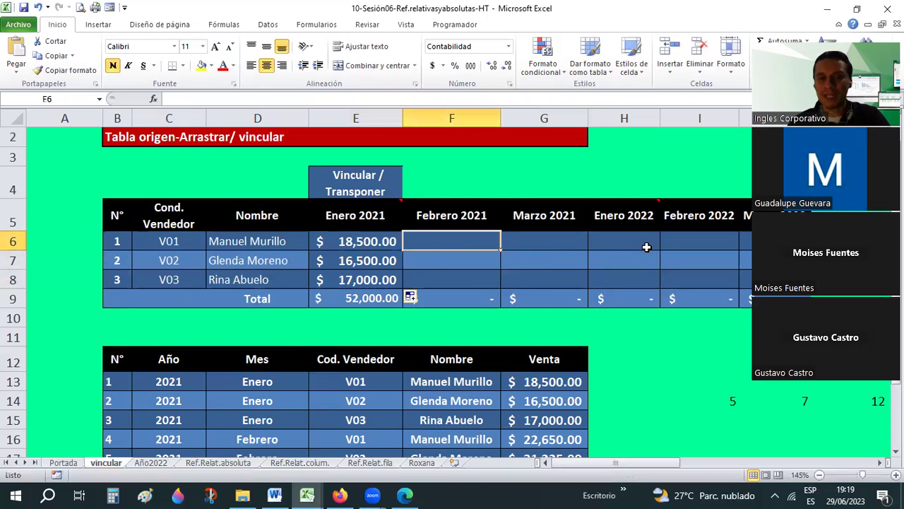
{"action": "left_click_drag", "start_coordinate": [365, 241], "coordinate": [365, 286]}
{"action": "left_click", "coordinate": [540, 279]}
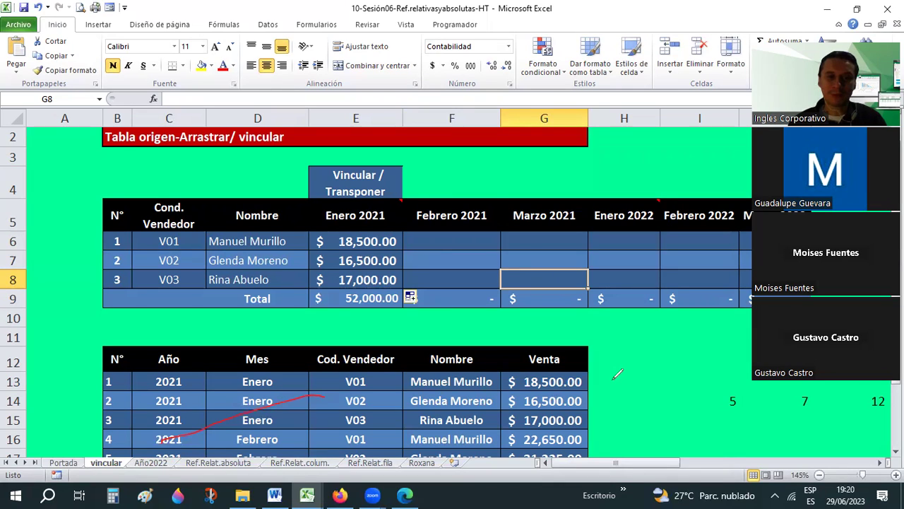
{"action": "left_click", "coordinate": [185, 436]}
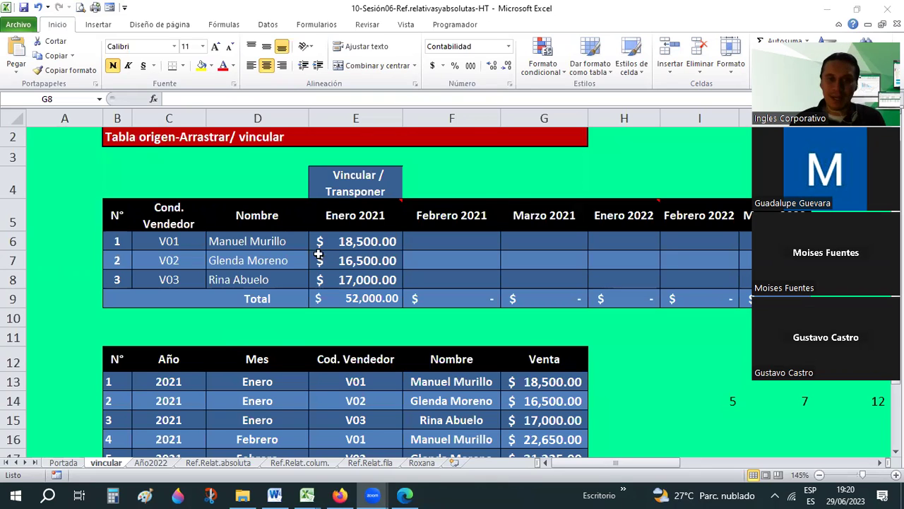
{"action": "key", "text": "alt+Tab"}
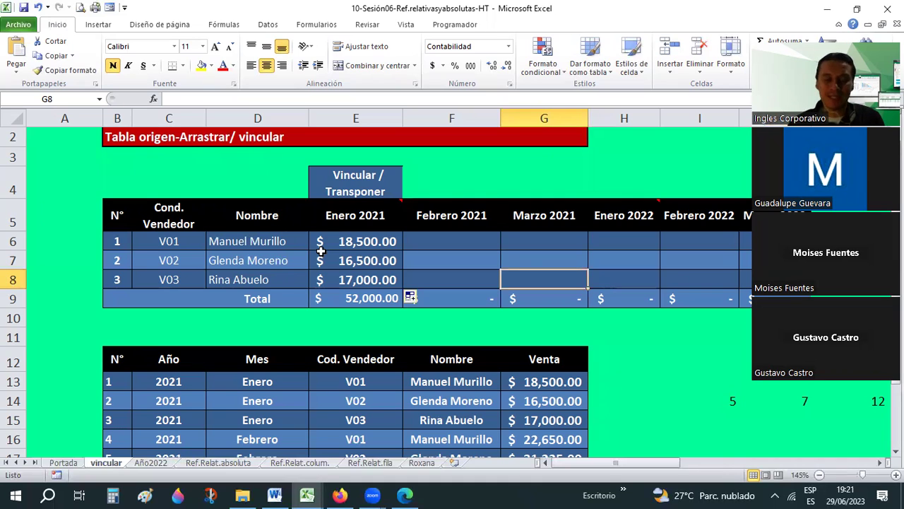
{"action": "left_click", "coordinate": [321, 260]}
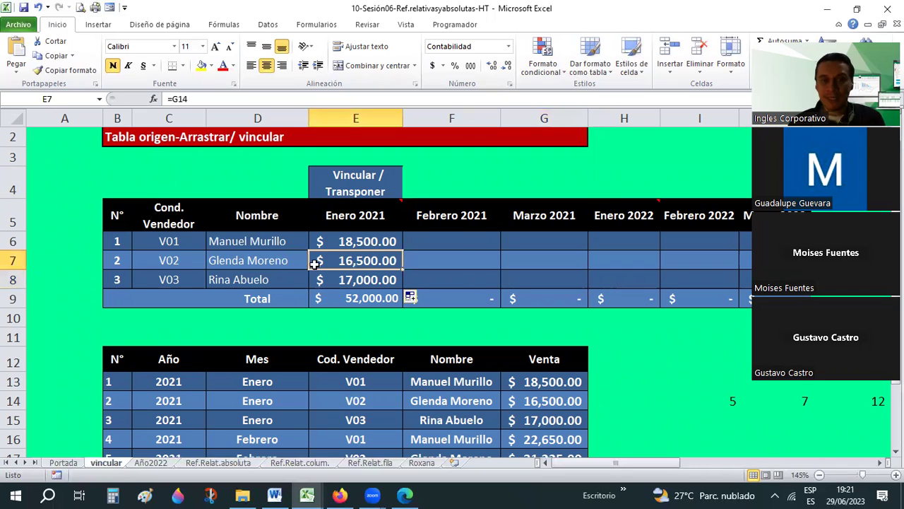
{"action": "key", "text": "Up"}
{"action": "key", "text": "Right"}
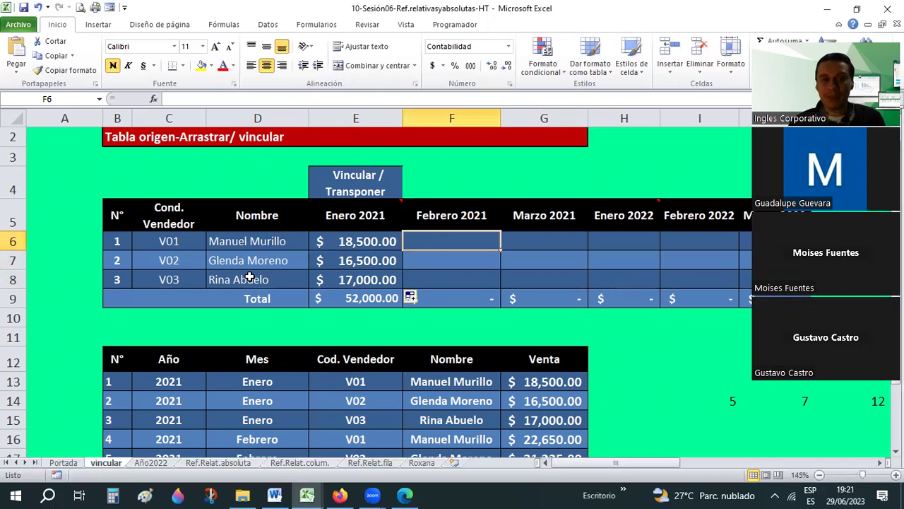
{"action": "left_click", "coordinate": [249, 241]}
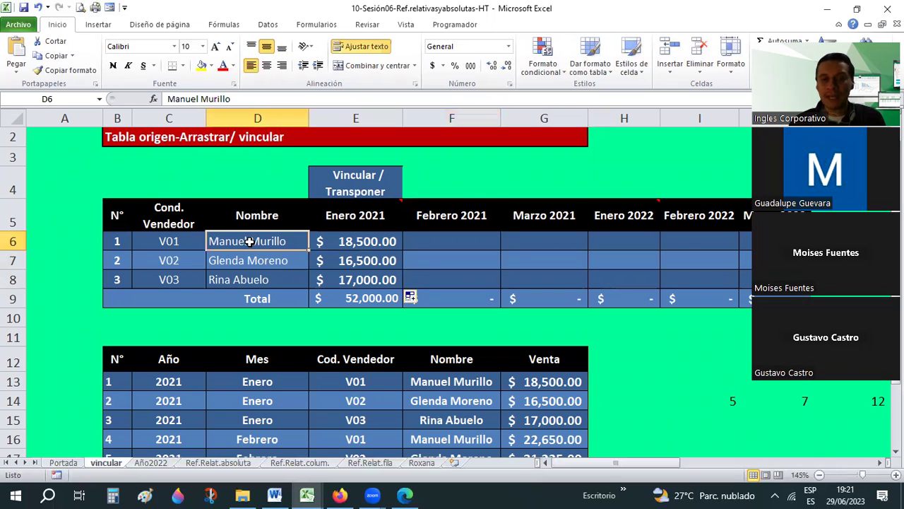
{"action": "left_click", "coordinate": [245, 258]}
{"action": "left_click", "coordinate": [241, 275]}
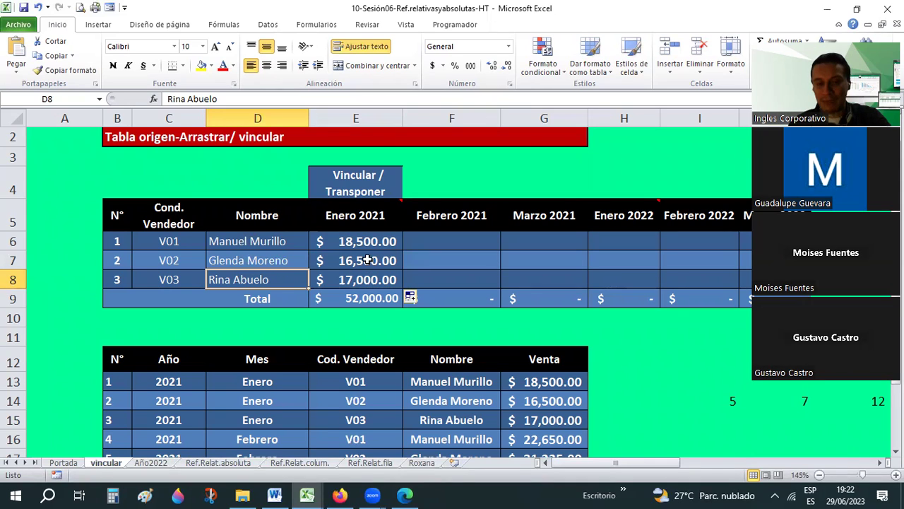
Undo the V02 and V03 January values and copy E6's link formula.
{"action": "key", "text": "Right"}
{"action": "key", "text": "Up"}
{"action": "key", "text": "Up"}
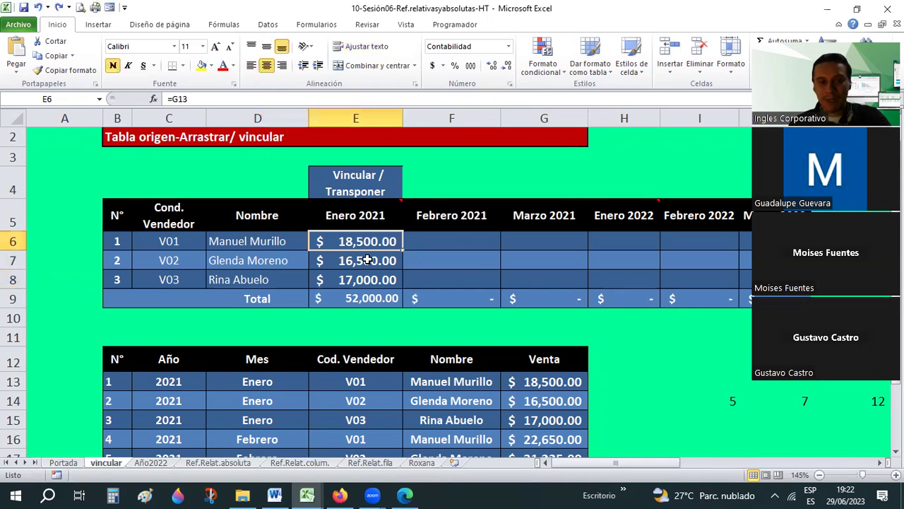
{"action": "key", "text": "ctrl+z"}
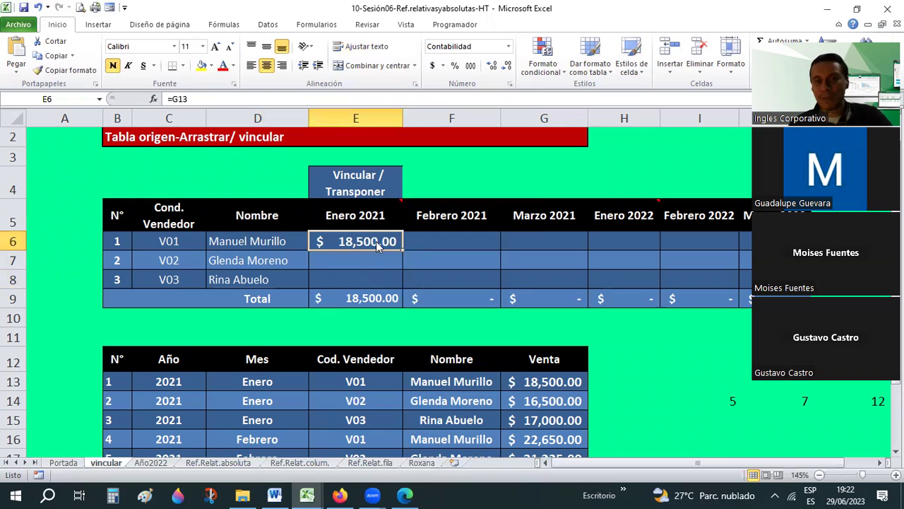
{"action": "right_click", "coordinate": [377, 242]}
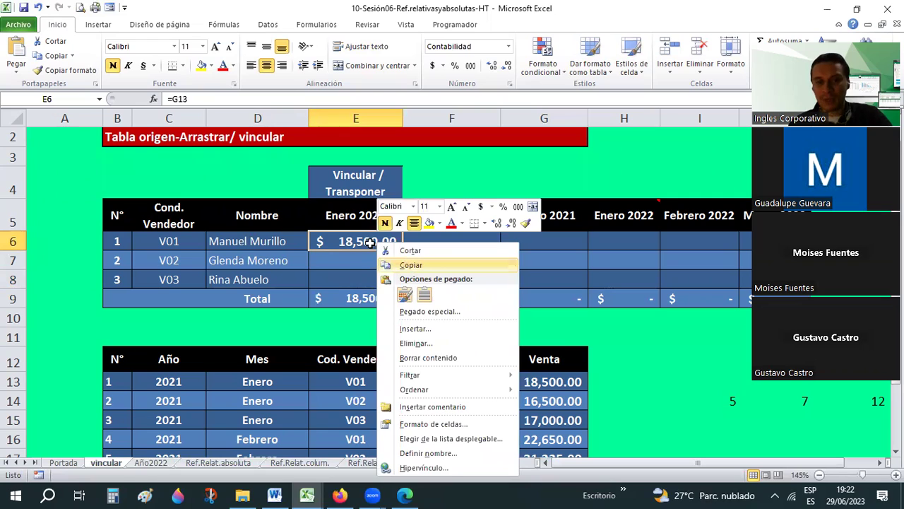
{"action": "key", "text": "Return"}
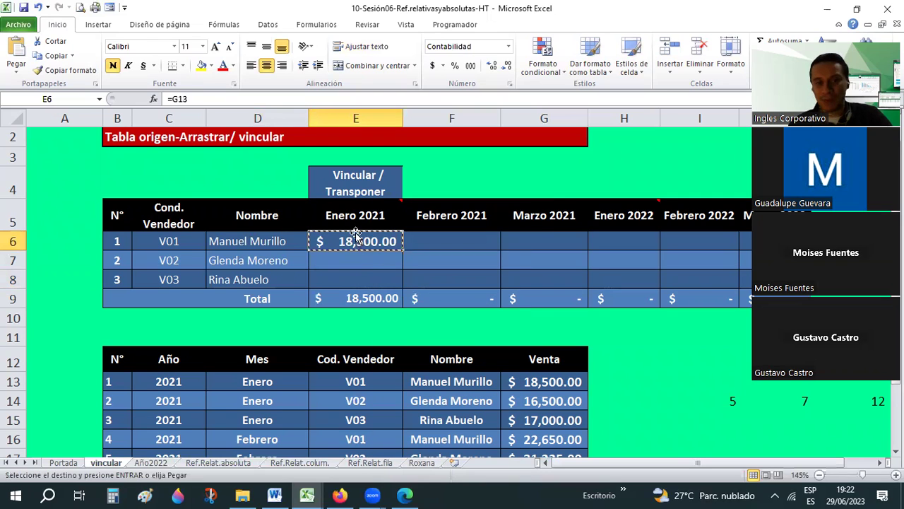
Paste only the formula into E7:E8 using Pegado especial > Fórmulas.
{"action": "left_click", "coordinate": [353, 260]}
{"action": "left_click_drag", "start_coordinate": [352, 260], "coordinate": [352, 275]}
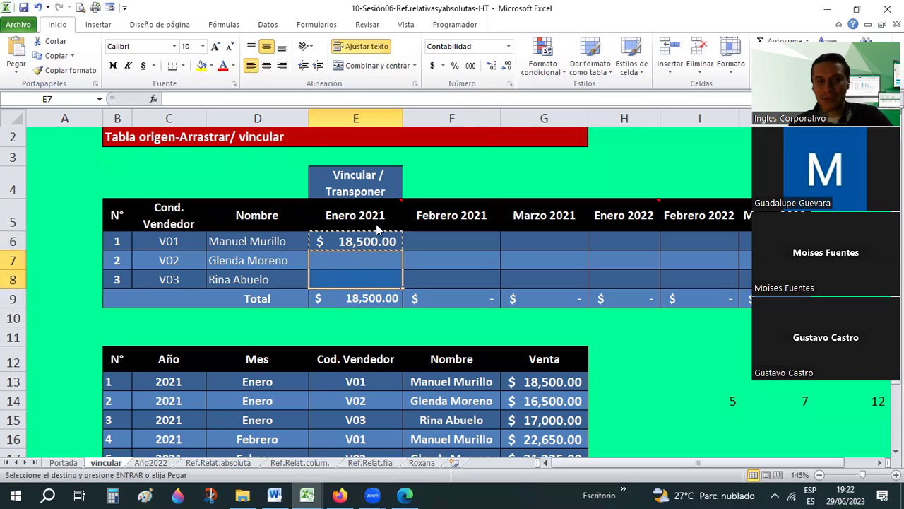
{"action": "right_click", "coordinate": [343, 264]}
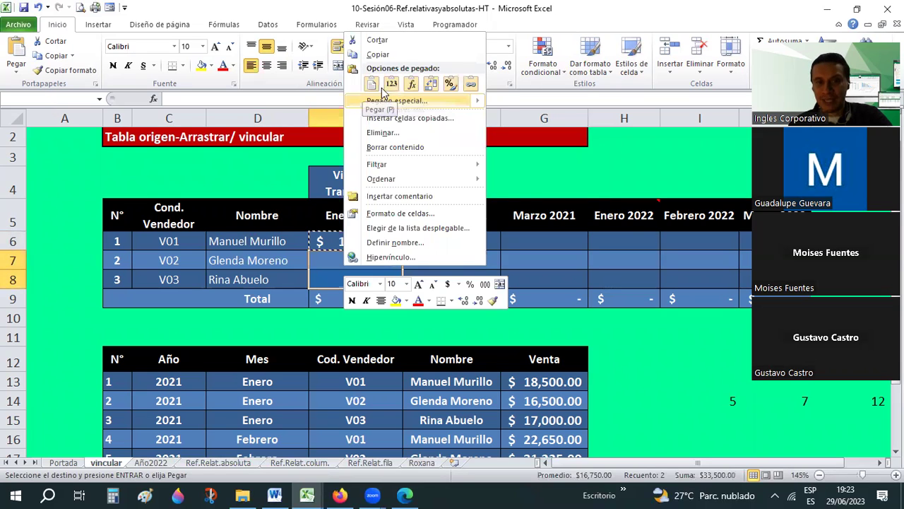
{"action": "mouse_move", "coordinate": [406, 101]}
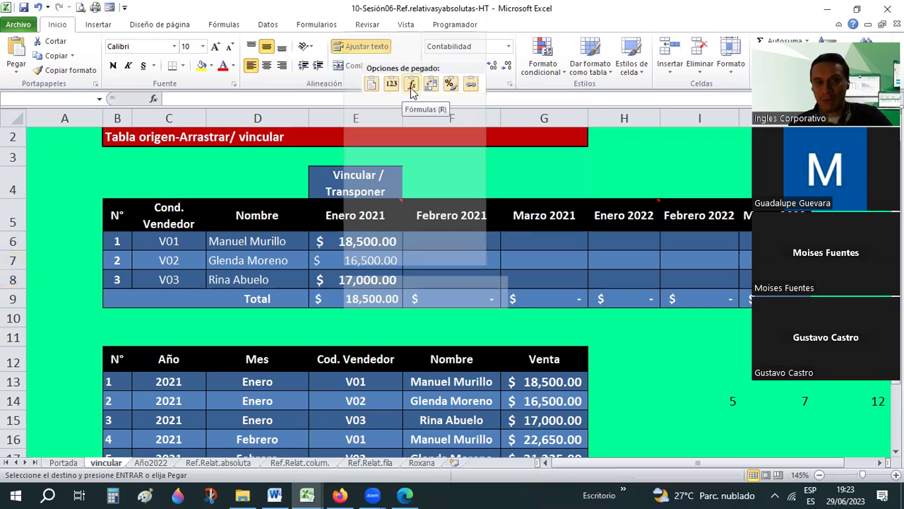
{"action": "left_click", "coordinate": [410, 88]}
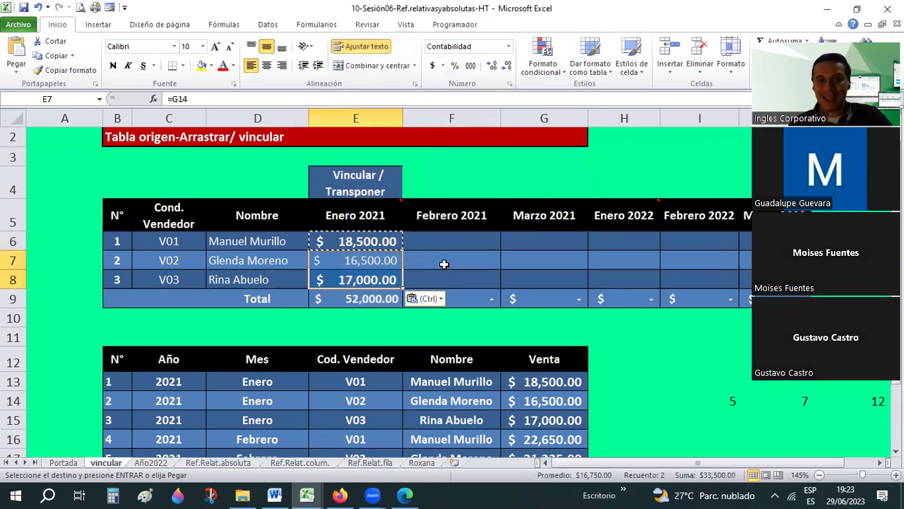
{"action": "left_click", "coordinate": [445, 264]}
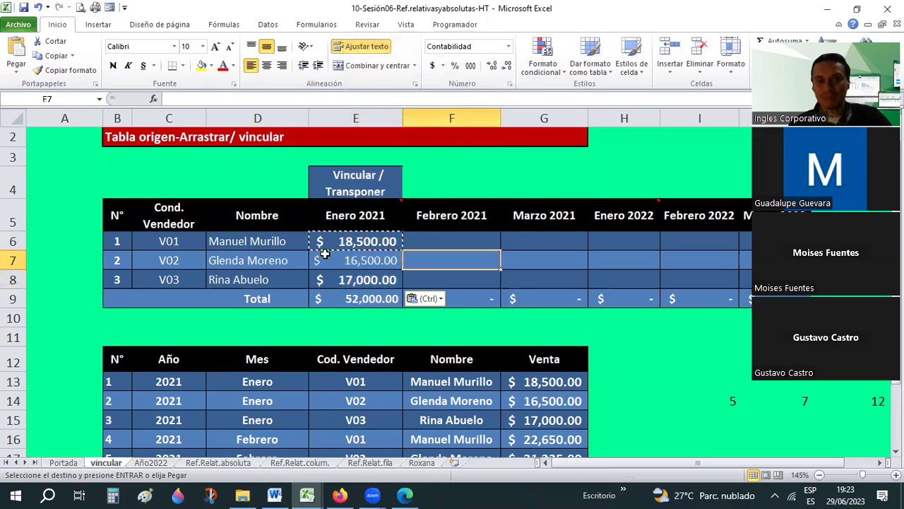
{"action": "key", "text": "Escape"}
{"action": "key", "text": "Left"}
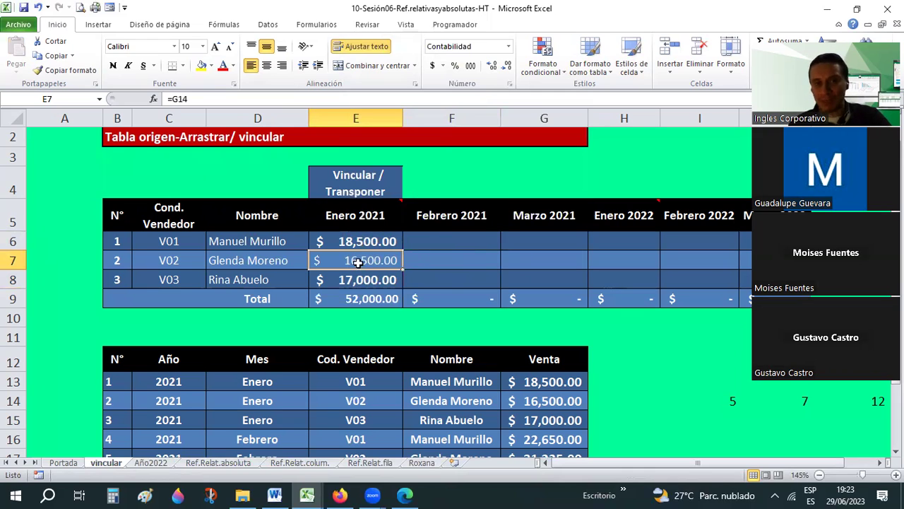
Check the E6–E8 formulas, then make E7 bold at font size 11.
{"action": "left_click", "coordinate": [342, 242]}
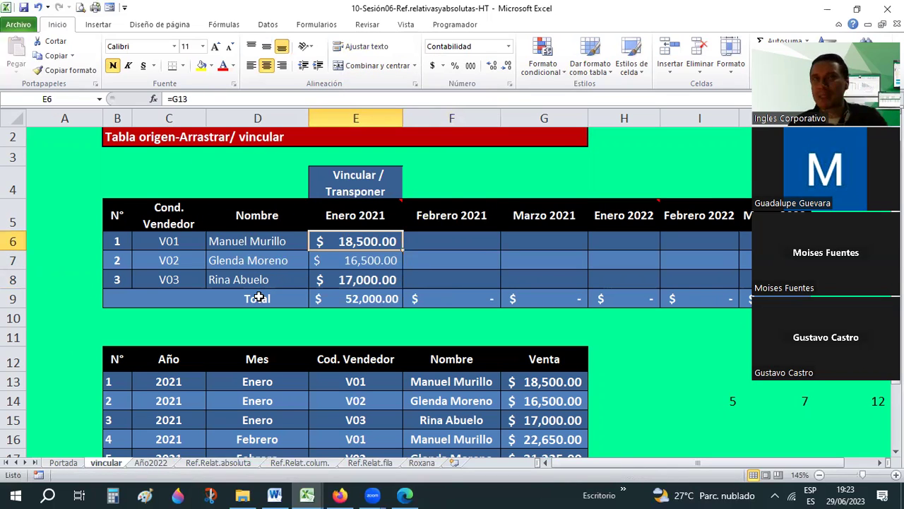
{"action": "left_click", "coordinate": [365, 257]}
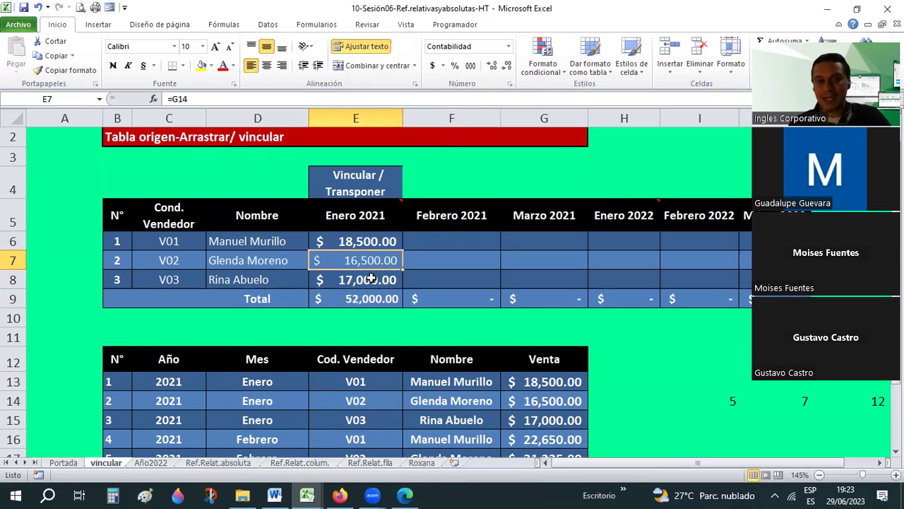
{"action": "left_click", "coordinate": [372, 278]}
{"action": "left_click", "coordinate": [346, 258]}
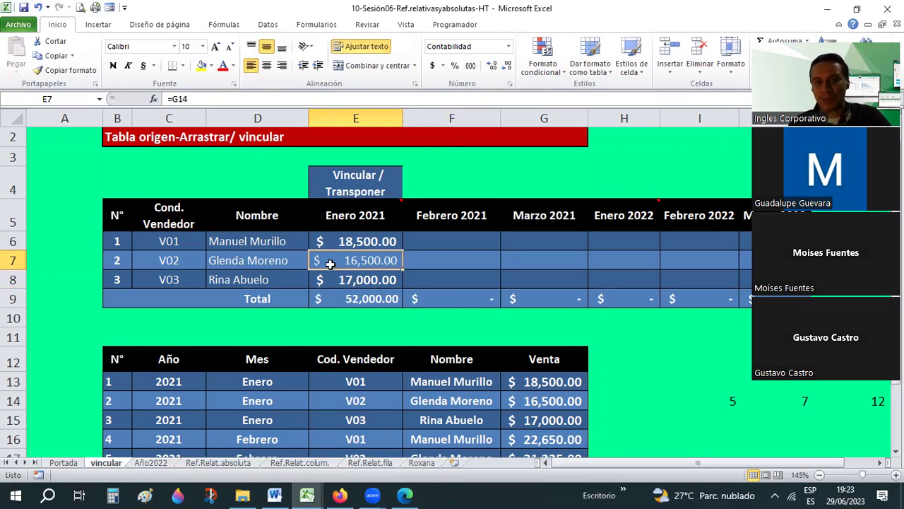
{"action": "left_click", "coordinate": [113, 66]}
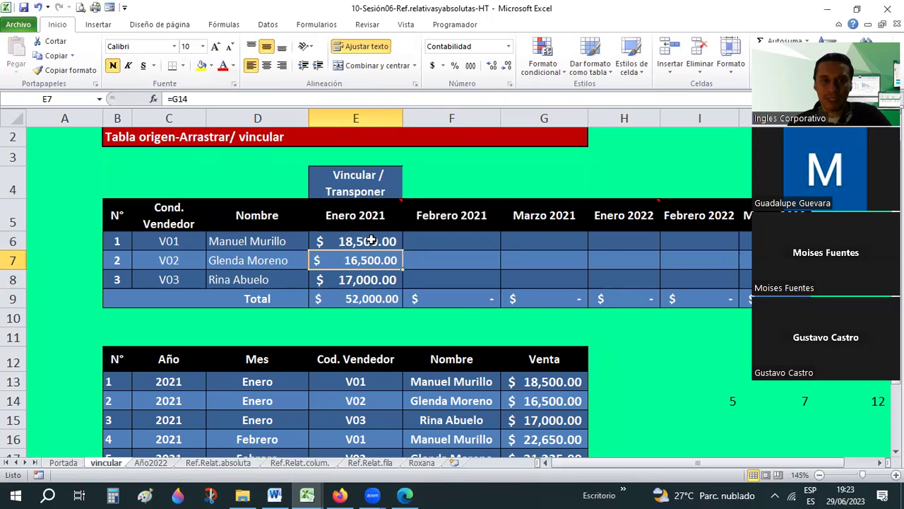
{"action": "left_click", "coordinate": [216, 48]}
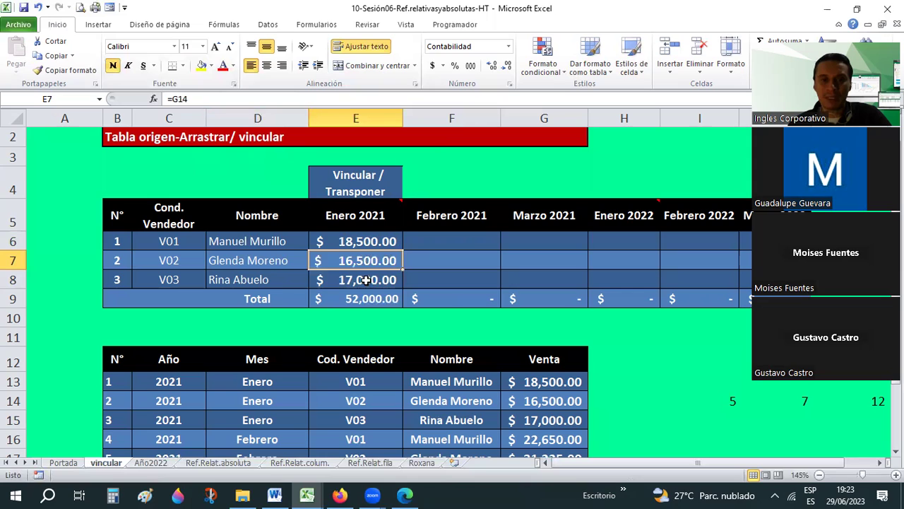
Apply the accounting number format to the Enero 2021 values and total E6:E9.
{"action": "left_click", "coordinate": [366, 279]}
{"action": "left_click", "coordinate": [362, 300]}
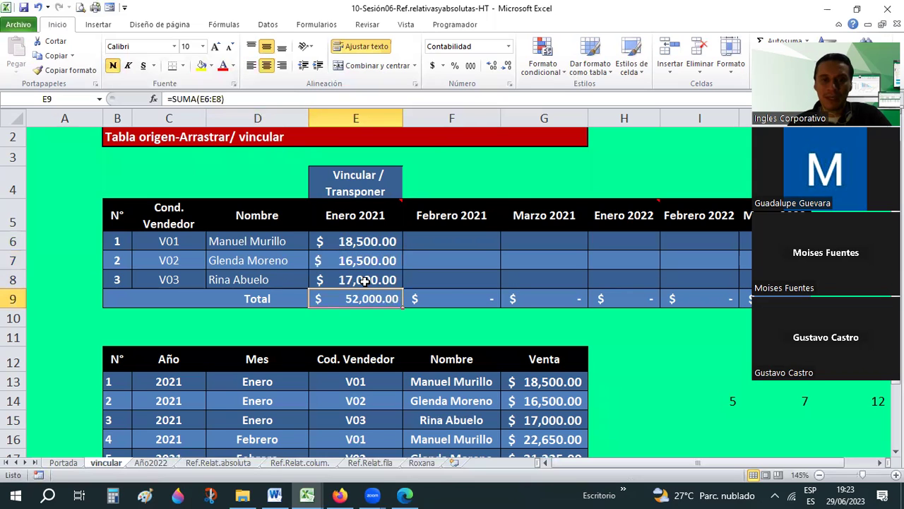
{"action": "left_click", "coordinate": [366, 241]}
{"action": "left_click", "coordinate": [364, 299], "text": "shift"}
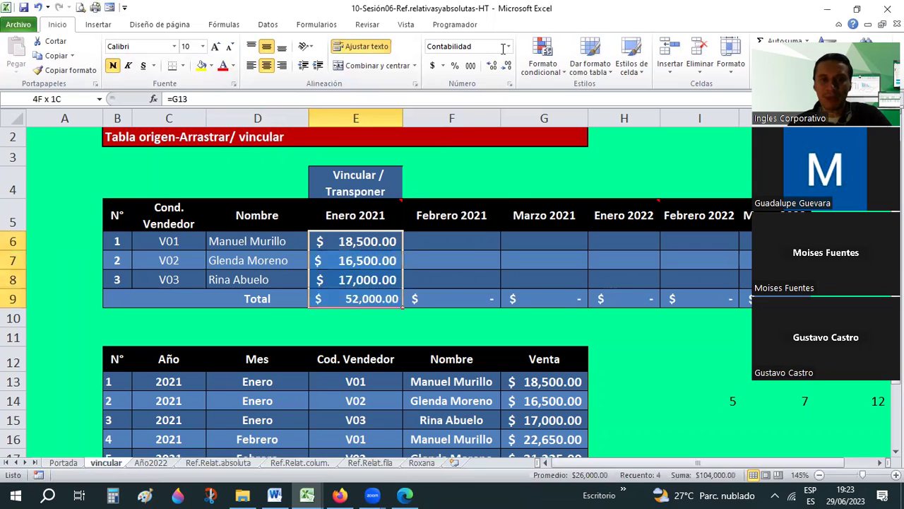
{"action": "left_click", "coordinate": [508, 46]}
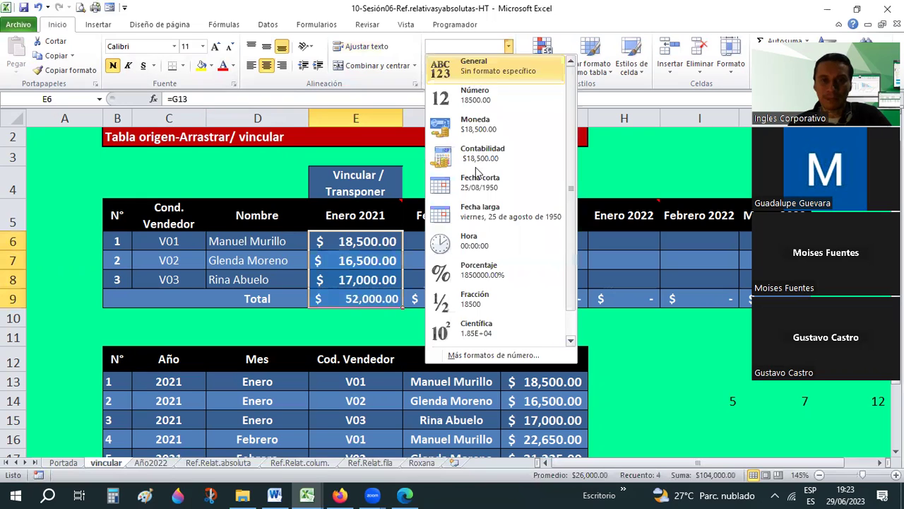
{"action": "left_click", "coordinate": [481, 154]}
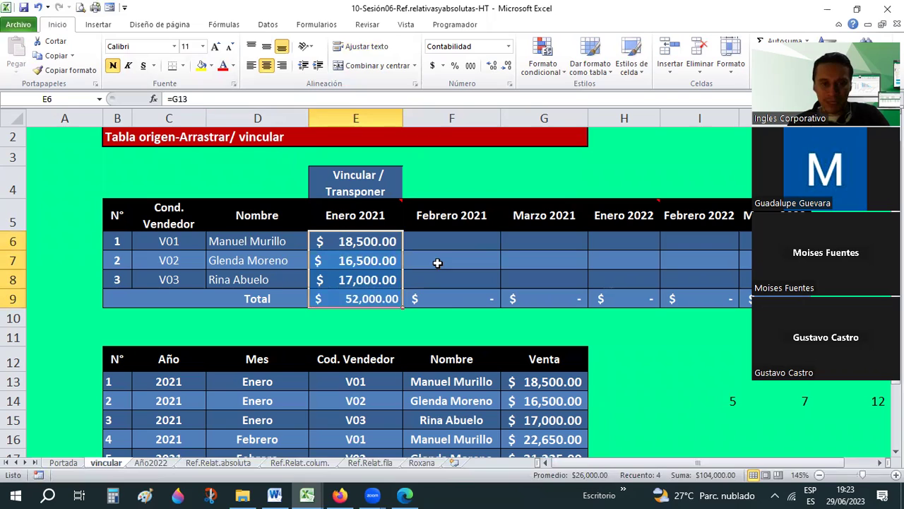
{"action": "left_click", "coordinate": [437, 263]}
Enlarge the =SUMA(E6:E8) total's font in E9 and recheck the linked Enero 2021 cells.
{"action": "left_click", "coordinate": [356, 295]}
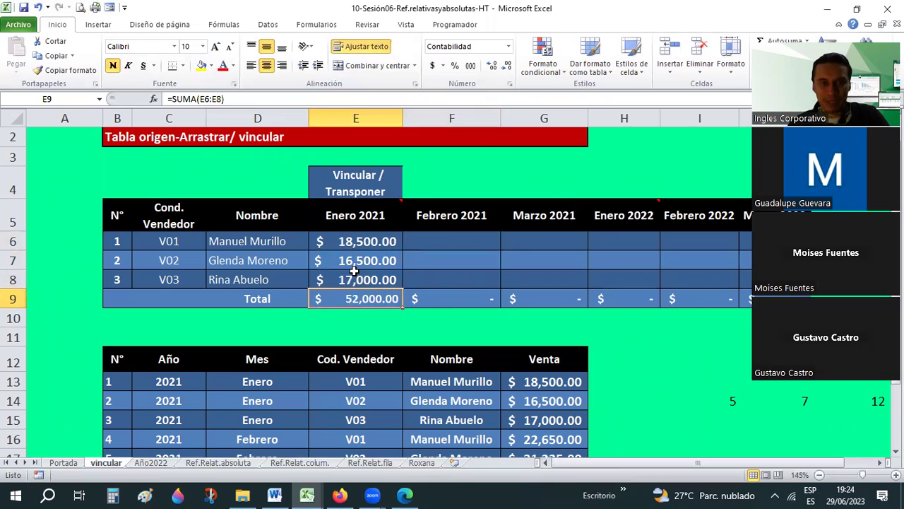
{"action": "left_click", "coordinate": [353, 272]}
{"action": "left_click", "coordinate": [352, 296]}
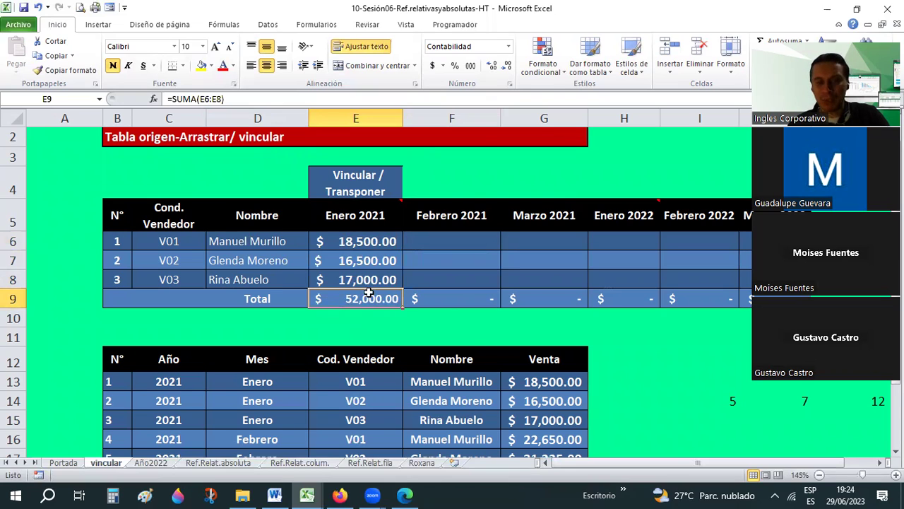
{"action": "left_click", "coordinate": [215, 47]}
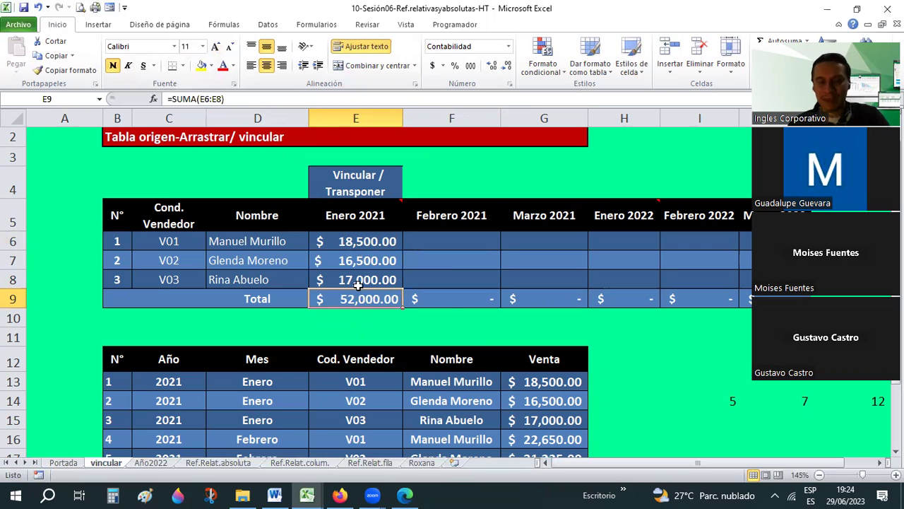
{"action": "left_click", "coordinate": [361, 259]}
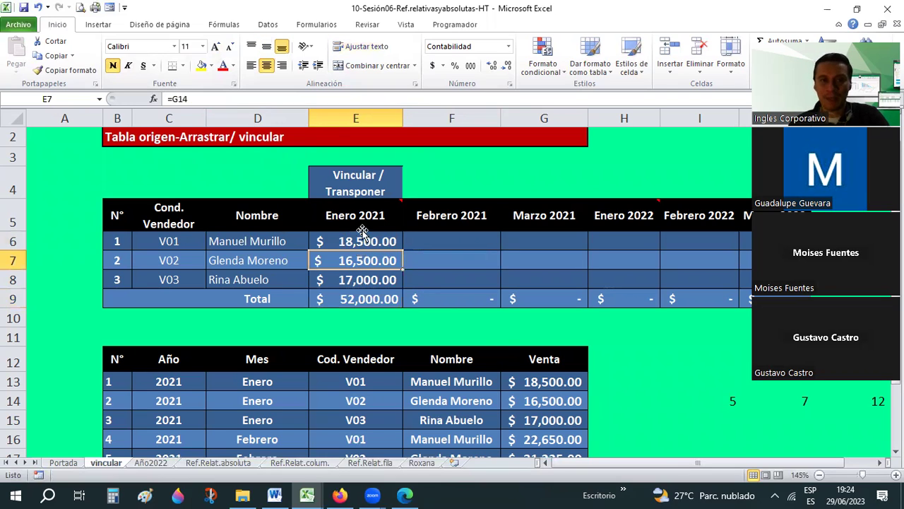
{"action": "left_click", "coordinate": [362, 230]}
{"action": "left_click", "coordinate": [358, 243]}
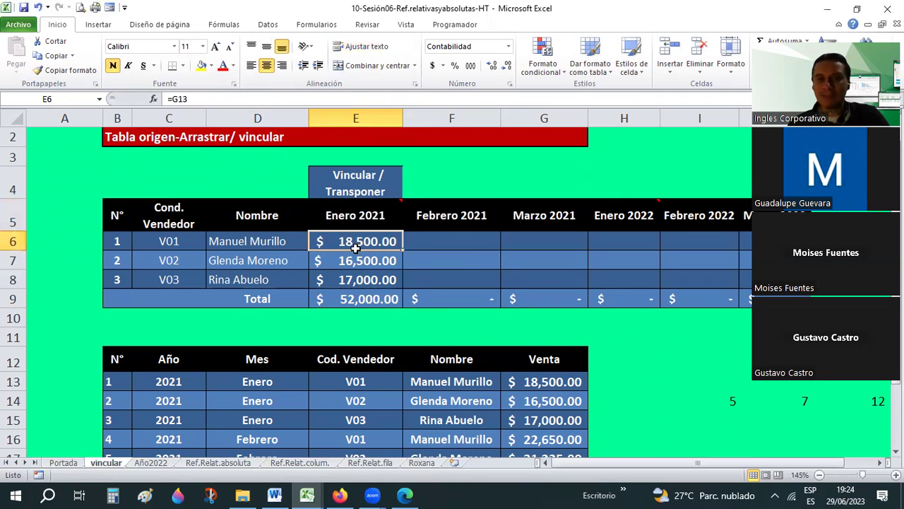
{"action": "scroll", "coordinate": [356, 248], "scroll_direction": "down", "scroll_amount": 1}
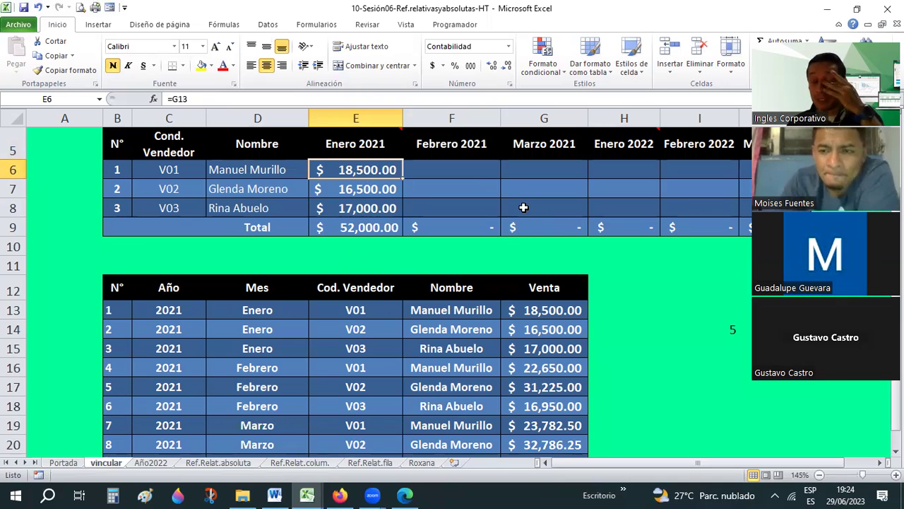
{"action": "left_click", "coordinate": [506, 255]}
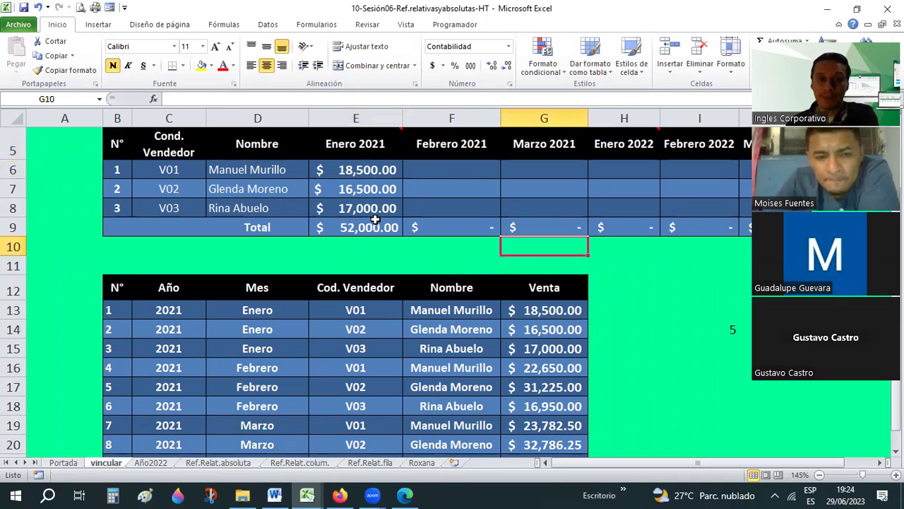
{"action": "left_click", "coordinate": [454, 173]}
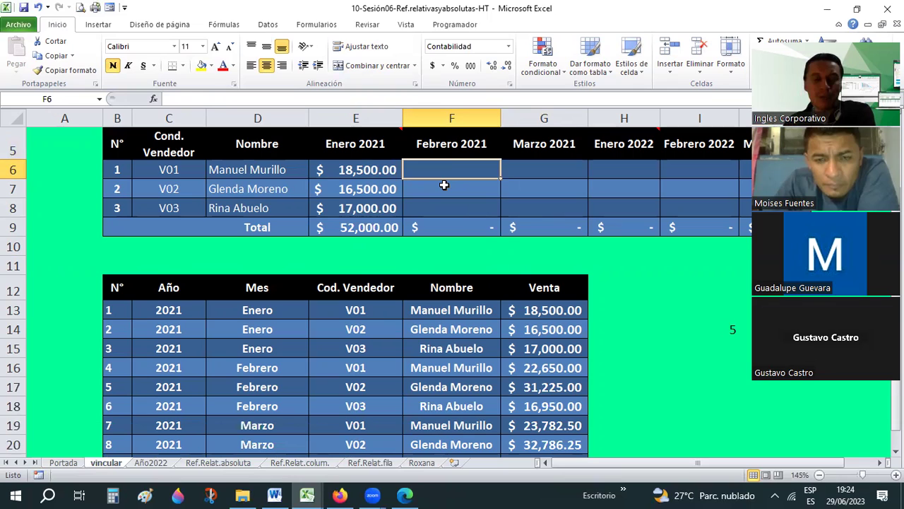
{"action": "type", "text": "+"}
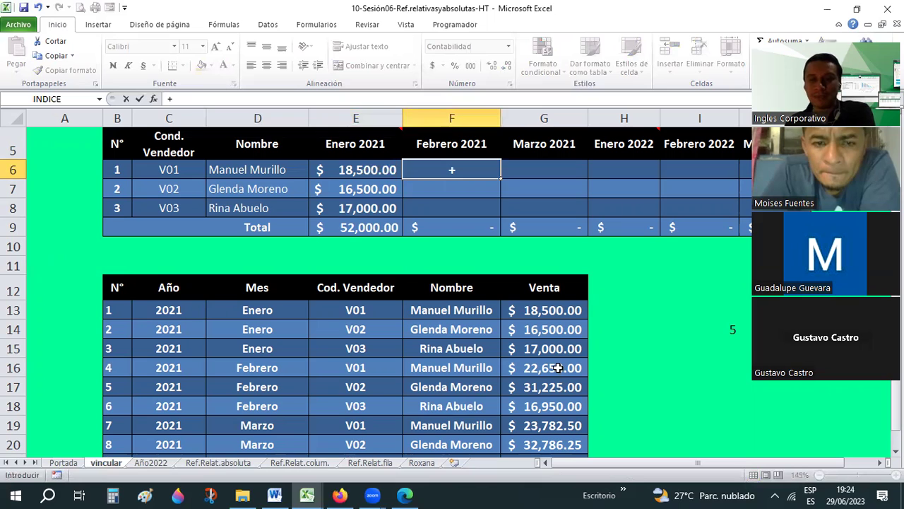
{"action": "left_click", "coordinate": [558, 367]}
{"action": "key", "text": "Return"}
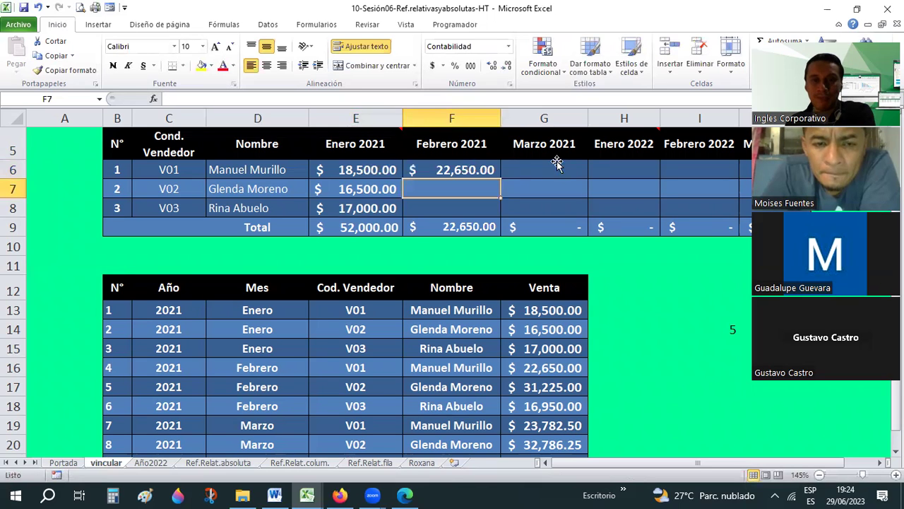
{"action": "left_click", "coordinate": [556, 162]}
{"action": "type", "text": "+"}
{"action": "scroll", "coordinate": [540, 304], "scroll_direction": "down", "scroll_amount": 1}
{"action": "left_click", "coordinate": [535, 335]}
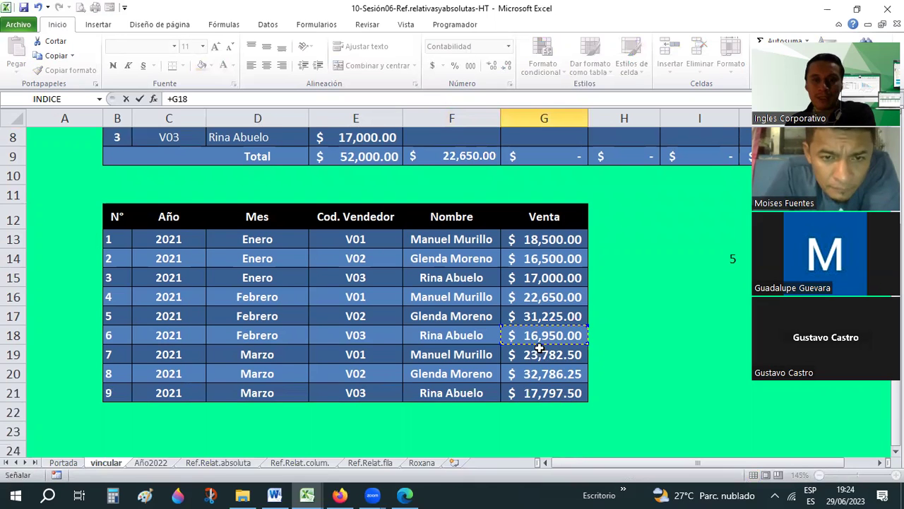
{"action": "left_click", "coordinate": [539, 347]}
{"action": "key", "text": "Return"}
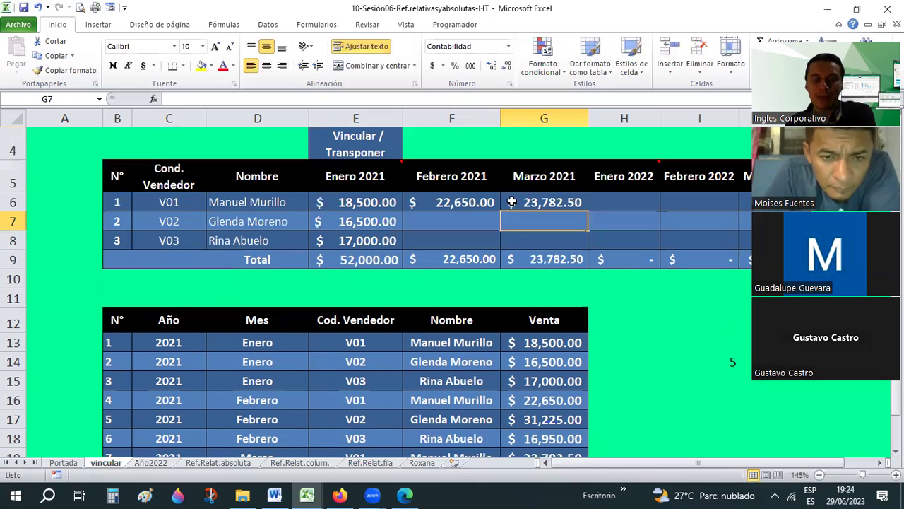
{"action": "left_click_drag", "start_coordinate": [441, 202], "coordinate": [508, 202]}
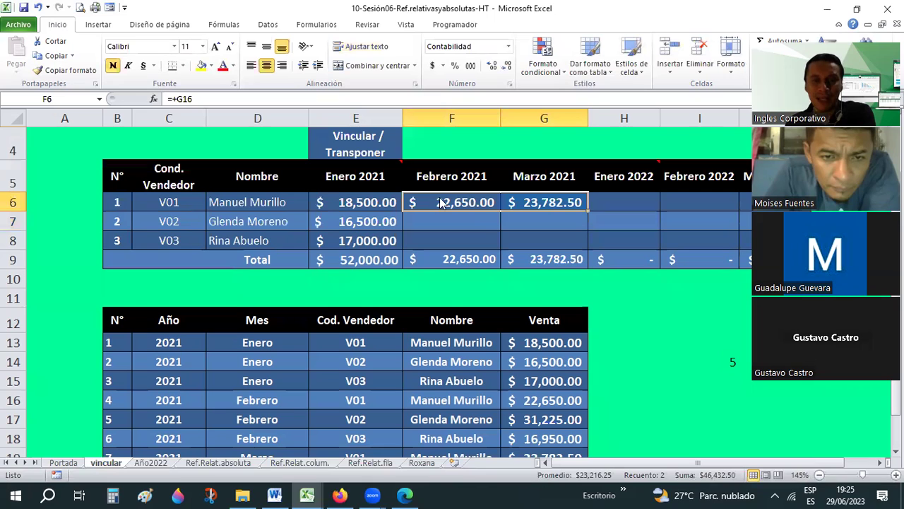
Copy the F6:G6 link formulas and paste only the formulas into F7:G8.
{"action": "right_click", "coordinate": [479, 228]}
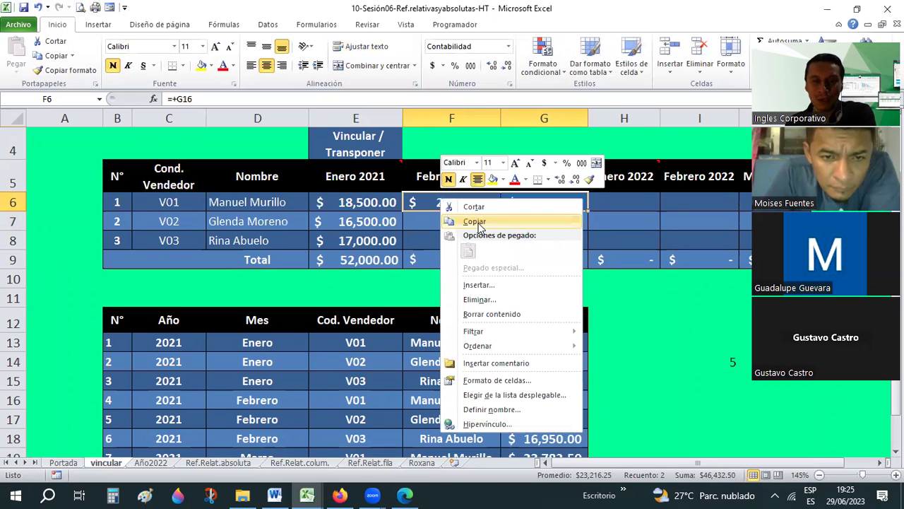
{"action": "left_click", "coordinate": [475, 221]}
{"action": "left_click_drag", "start_coordinate": [469, 221], "coordinate": [539, 239]}
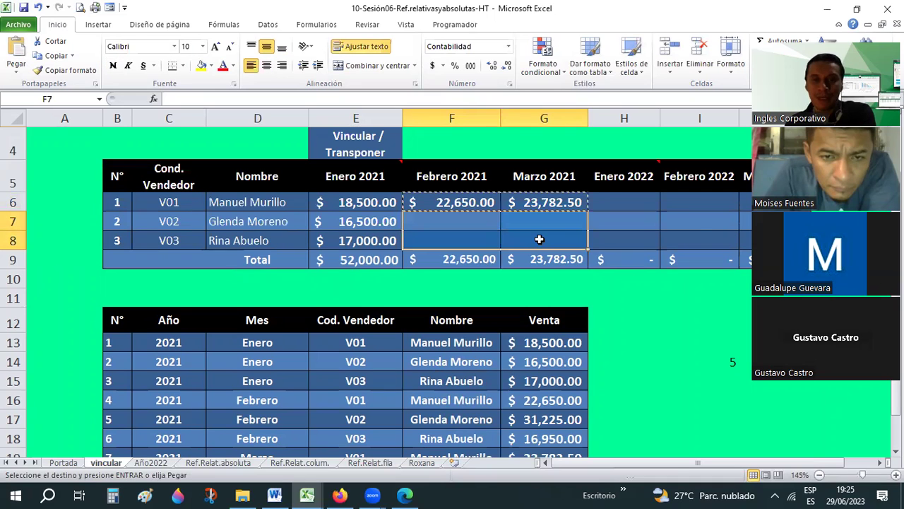
{"action": "right_click", "coordinate": [539, 239]}
{"action": "left_click", "coordinate": [606, 295]}
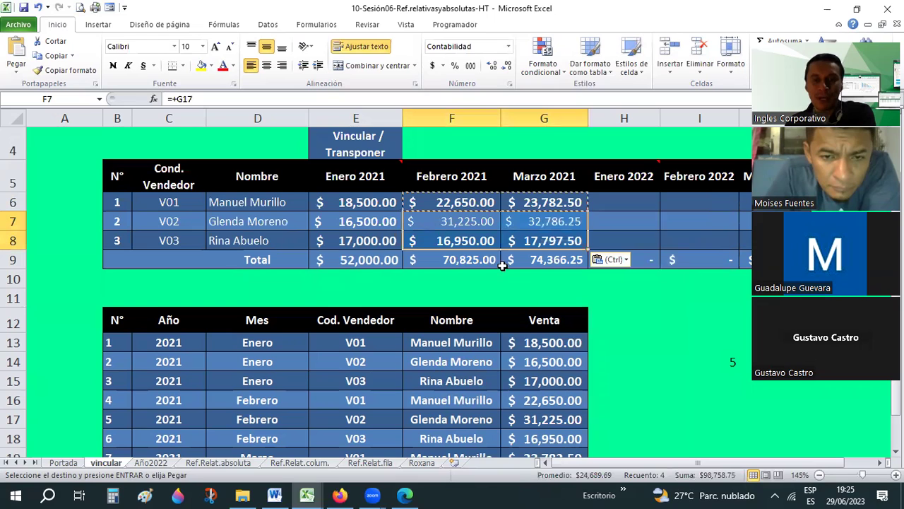
Format F6:G9 as size 11 bold, then unbold the seller figures E6:G8.
{"action": "left_click_drag", "start_coordinate": [452, 202], "coordinate": [544, 259]}
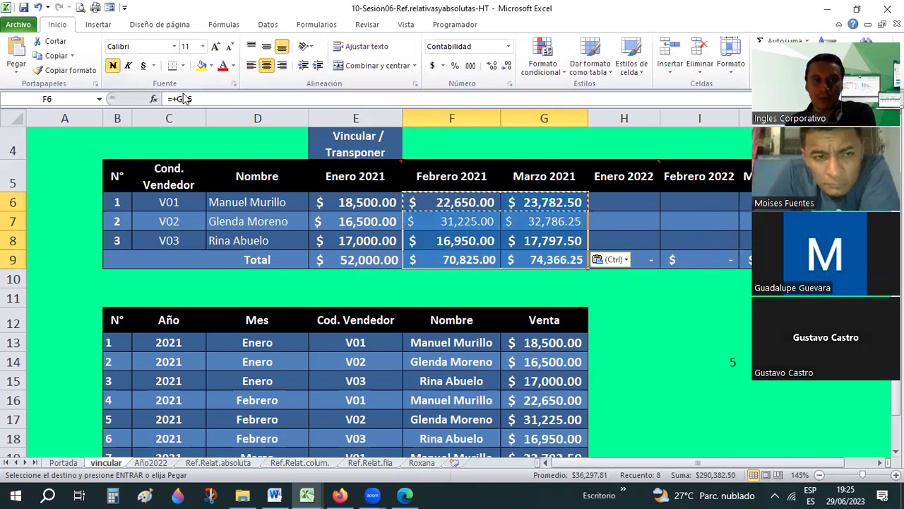
{"action": "left_click", "coordinate": [202, 46]}
{"action": "left_click", "coordinate": [187, 94]}
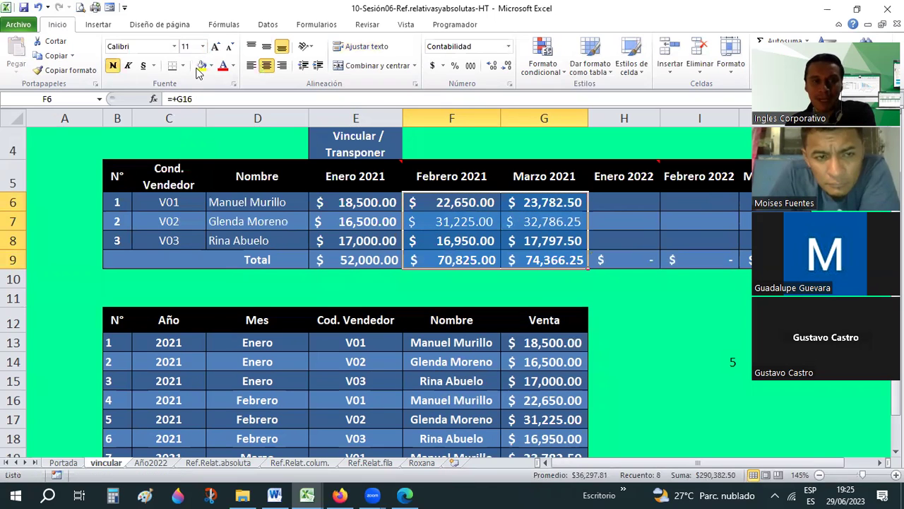
{"action": "left_click", "coordinate": [111, 66]}
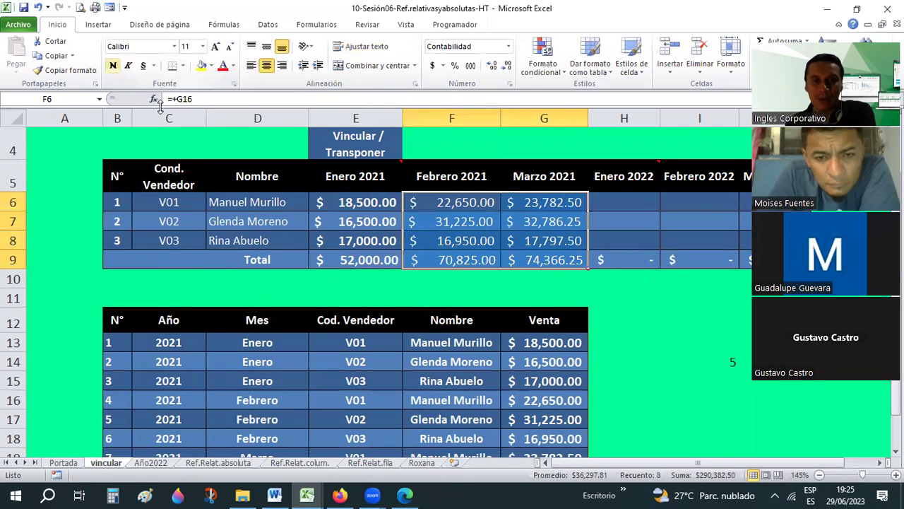
{"action": "left_click_drag", "start_coordinate": [375, 205], "coordinate": [575, 238]}
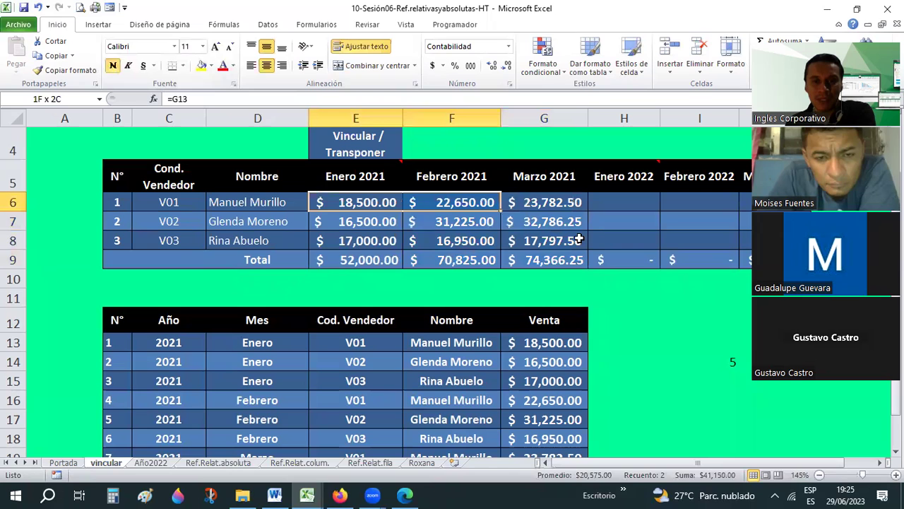
{"action": "left_click", "coordinate": [111, 66]}
{"action": "left_click", "coordinate": [426, 298]}
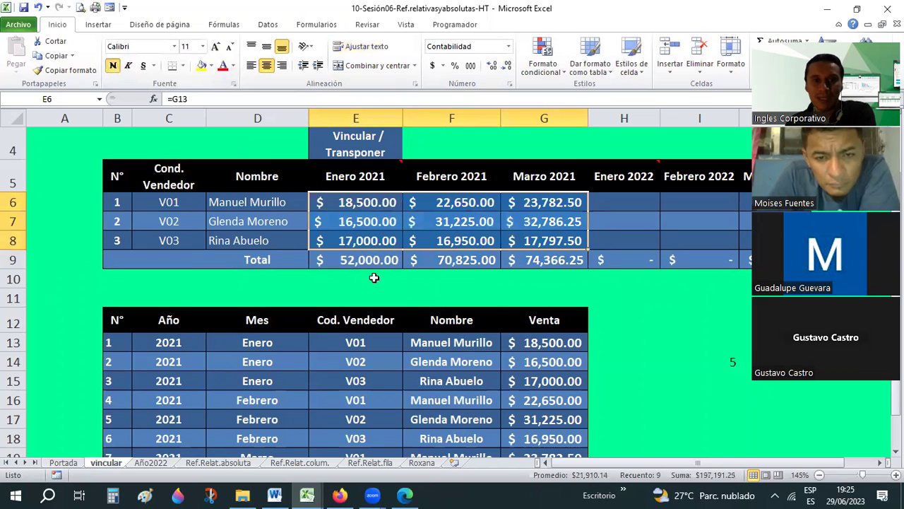
{"action": "left_click_drag", "start_coordinate": [339, 259], "coordinate": [575, 258]}
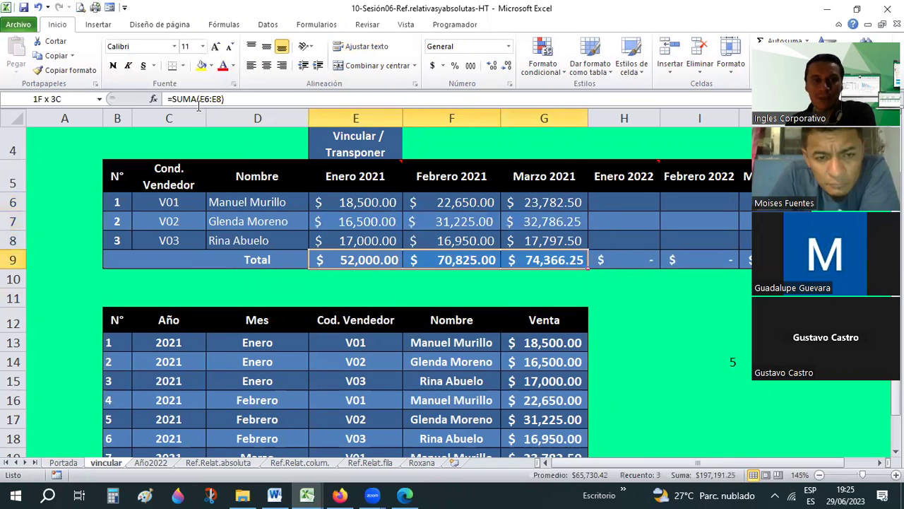
{"action": "left_click", "coordinate": [544, 281]}
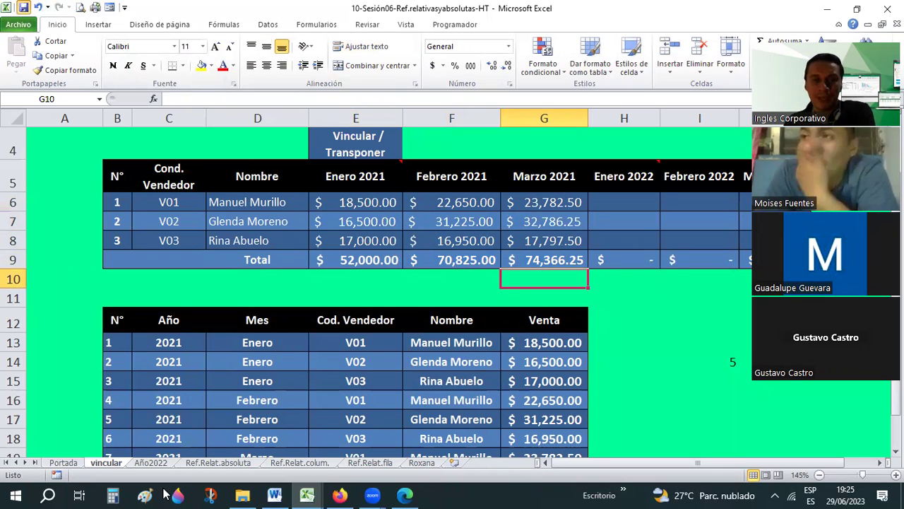
{"action": "left_click", "coordinate": [357, 260]}
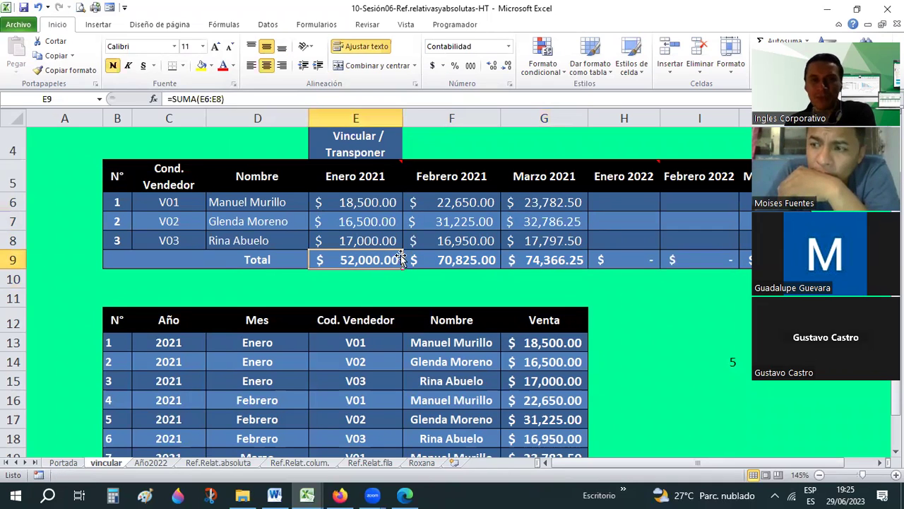
{"action": "key", "text": "Right"}
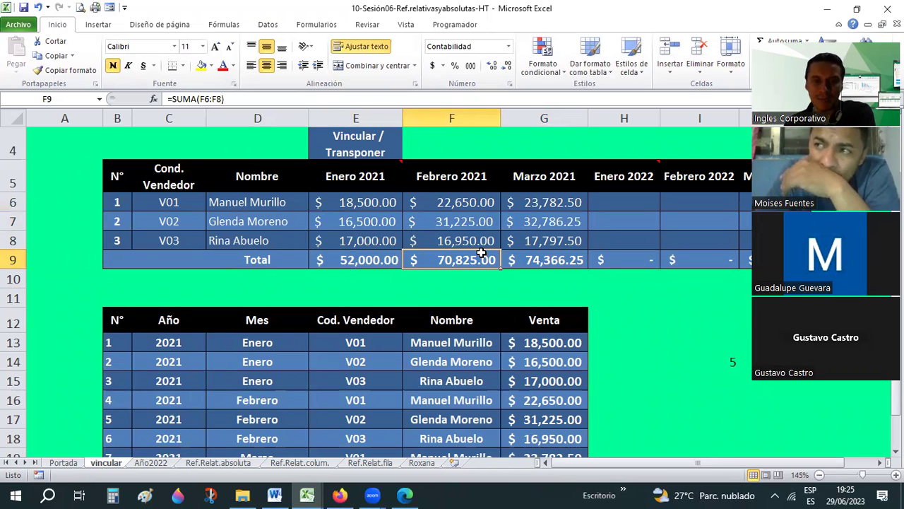
{"action": "left_click", "coordinate": [345, 257]}
{"action": "left_click", "coordinate": [438, 255]}
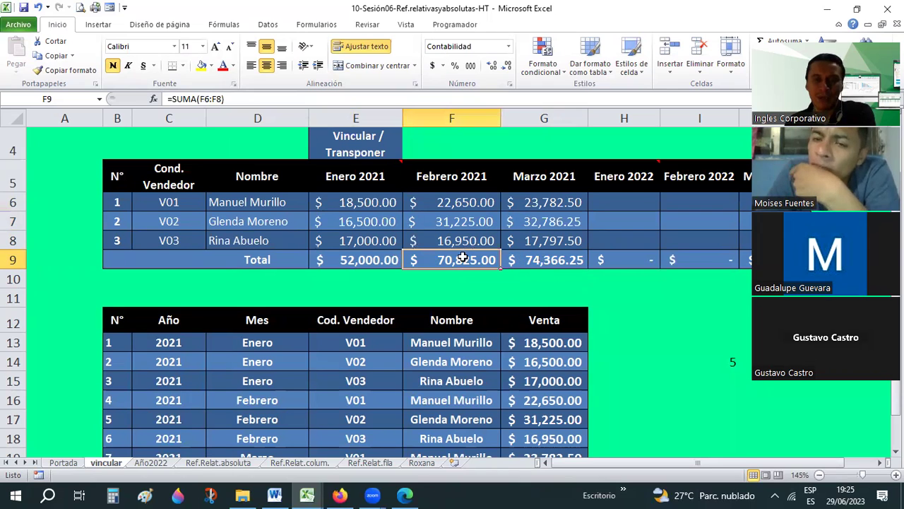
{"action": "left_click", "coordinate": [335, 262]}
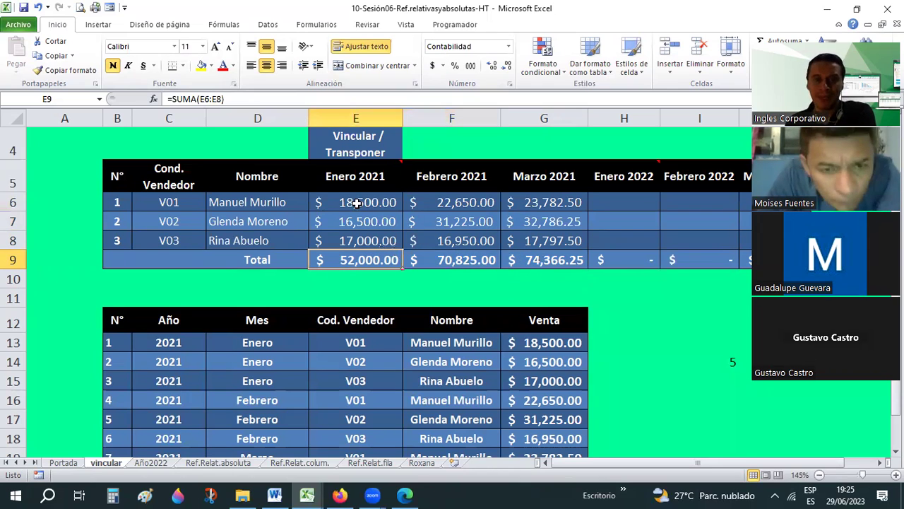
{"action": "left_click_drag", "start_coordinate": [359, 203], "coordinate": [569, 241]}
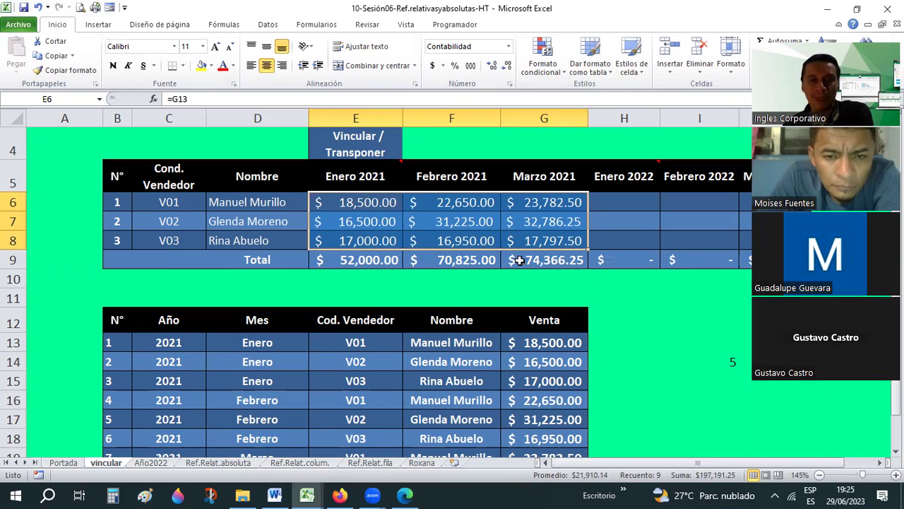
{"action": "left_click", "coordinate": [506, 293]}
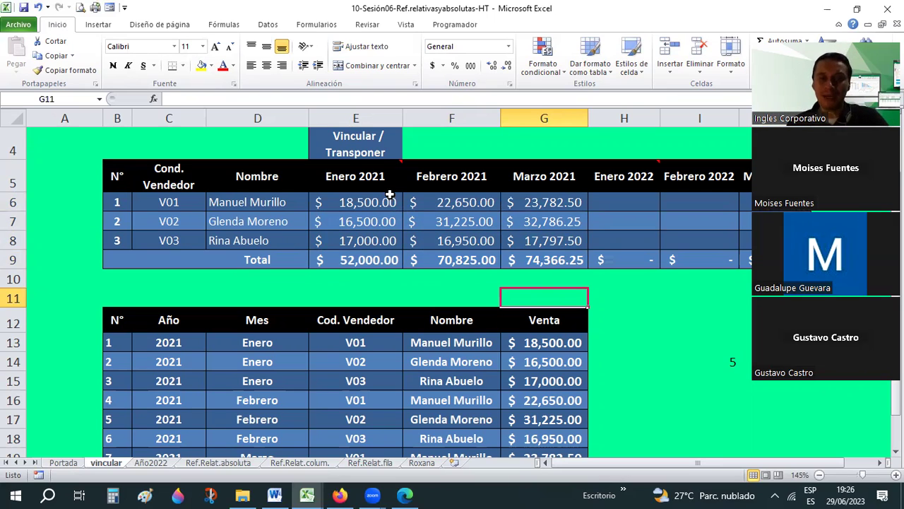
{"action": "left_click", "coordinate": [442, 285]}
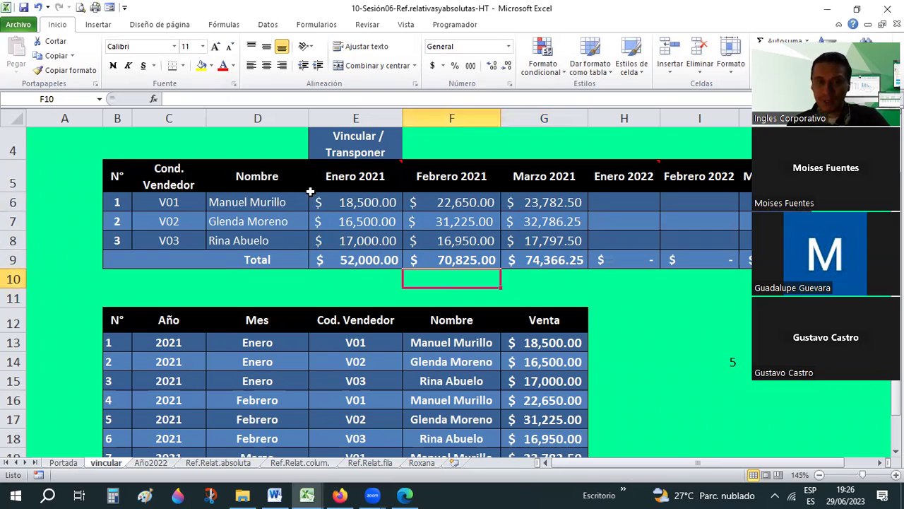
{"action": "left_click_drag", "start_coordinate": [357, 202], "coordinate": [558, 243]}
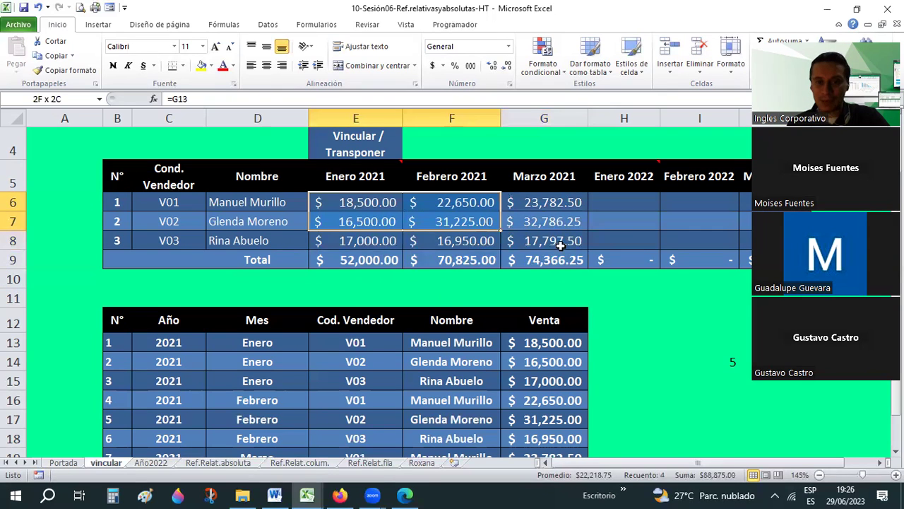
{"action": "left_click", "coordinate": [352, 292]}
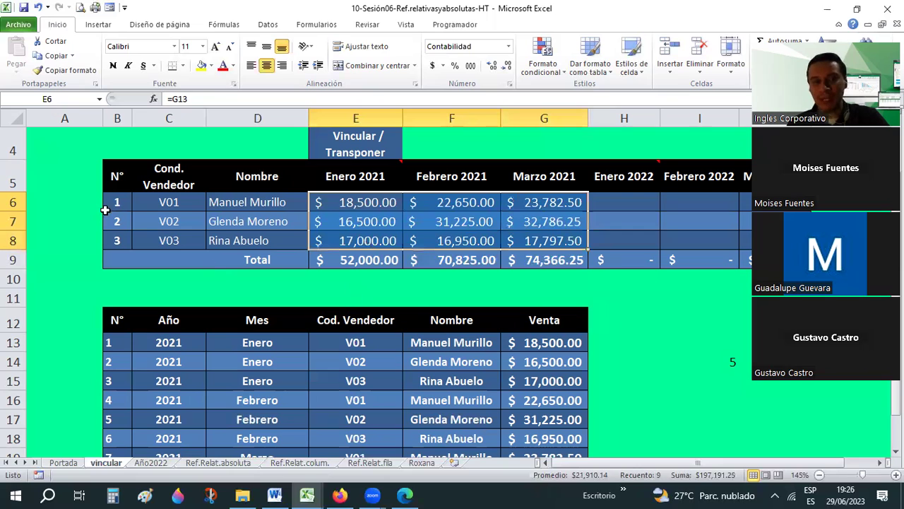
{"action": "mouse_move", "coordinate": [126, 172]}
{"action": "left_mouse_down"}
{"action": "mouse_move", "coordinate": [536, 245]}
{"action": "mouse_move", "coordinate": [551, 259]}
{"action": "left_mouse_up"}
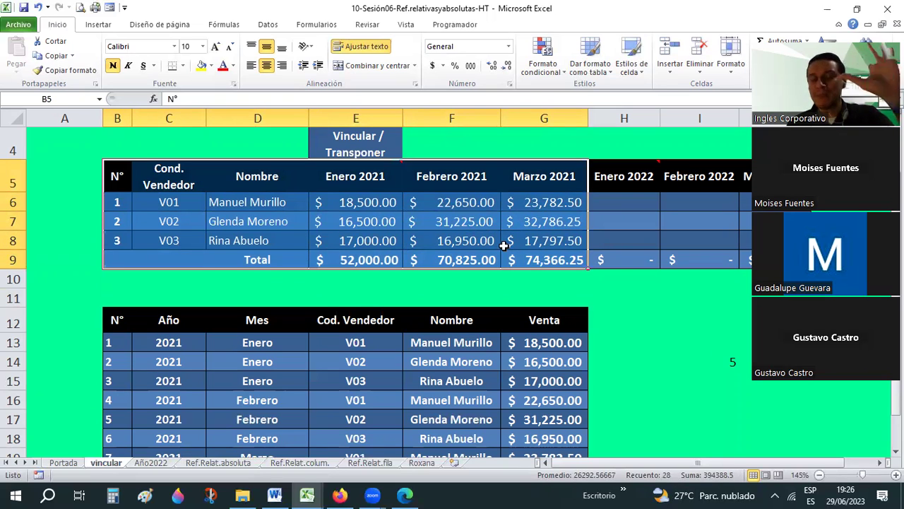
{"action": "left_click", "coordinate": [608, 285]}
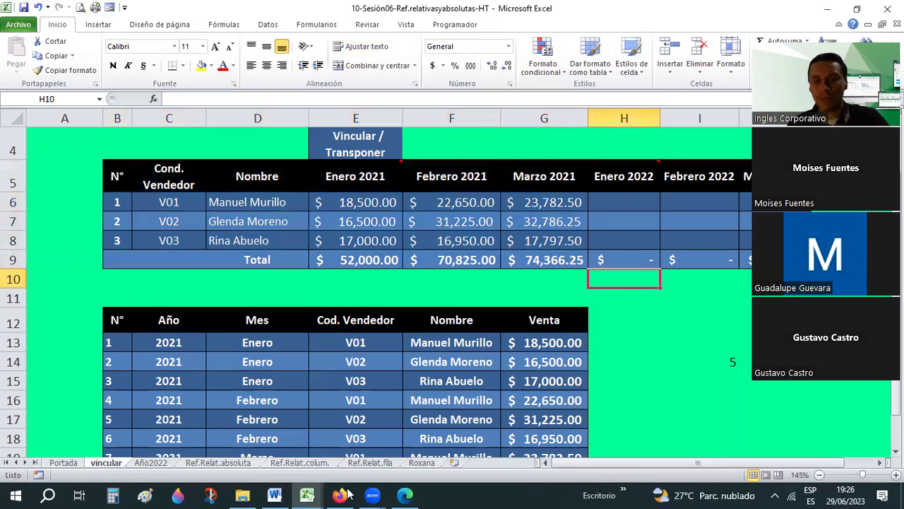
{"action": "mouse_move", "coordinate": [348, 495]}
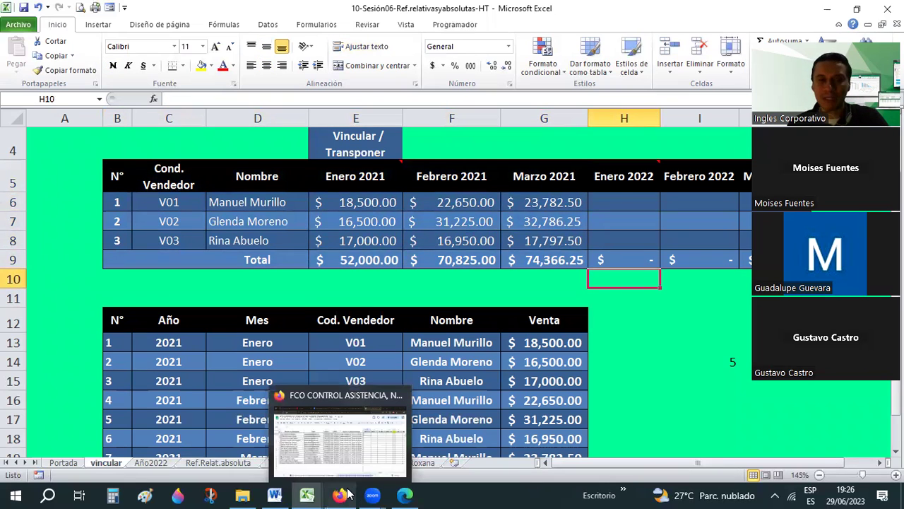
In the browser attendance sheet, enter 1, 1, 1, 0, 1, 1 down AJ2:AJ7.
{"action": "left_click", "coordinate": [348, 495]}
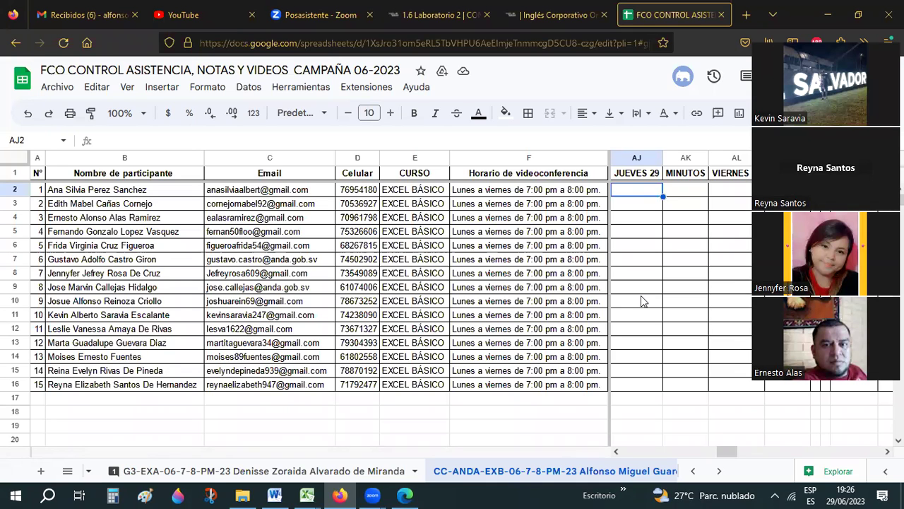
{"action": "type", "text": "1"}
{"action": "key", "text": "Return"}
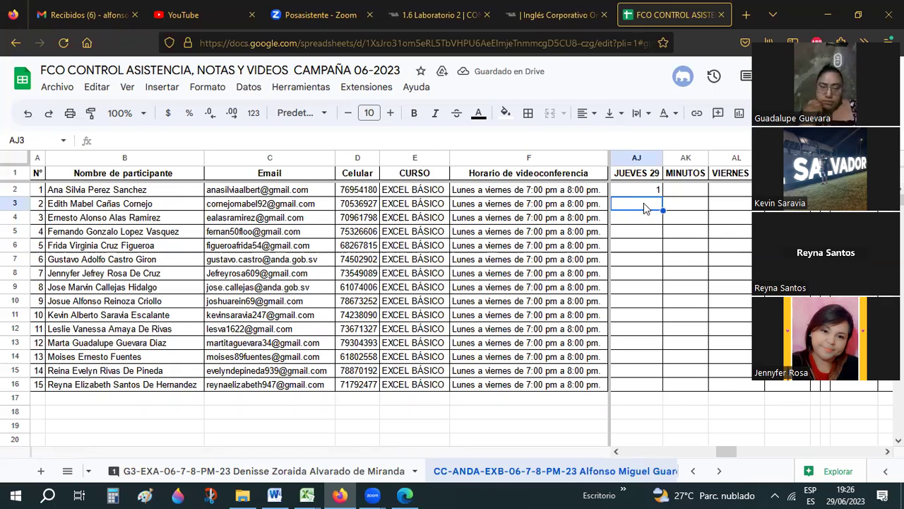
{"action": "type", "text": "1"}
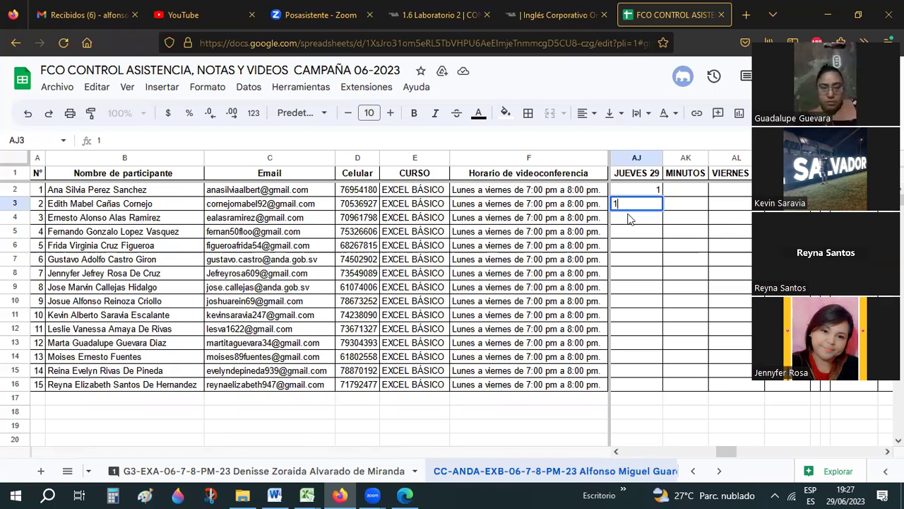
{"action": "key", "text": "Return"}
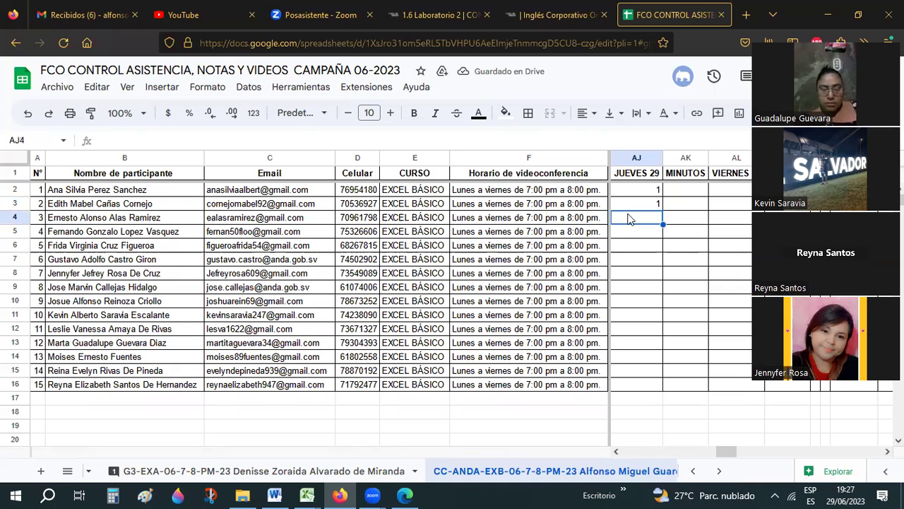
{"action": "type", "text": "1"}
{"action": "key", "text": "Return"}
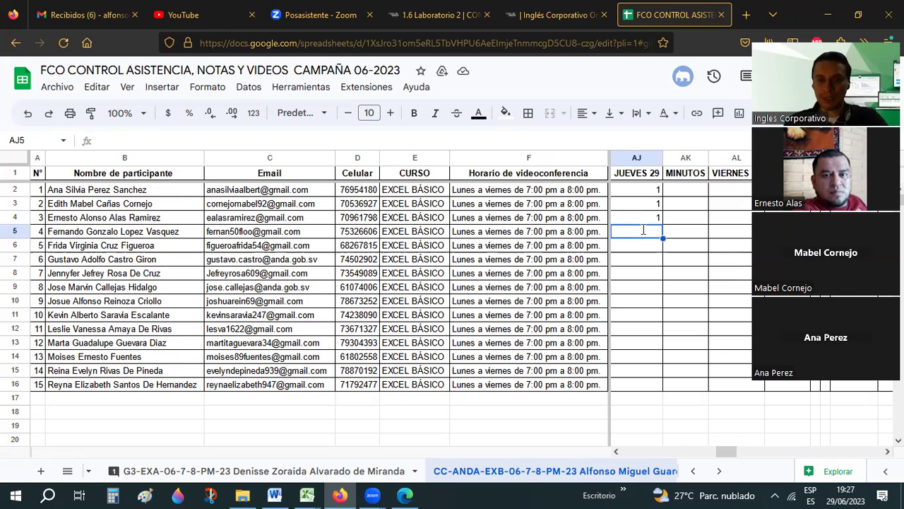
{"action": "type", "text": "0"}
{"action": "key", "text": "Return"}
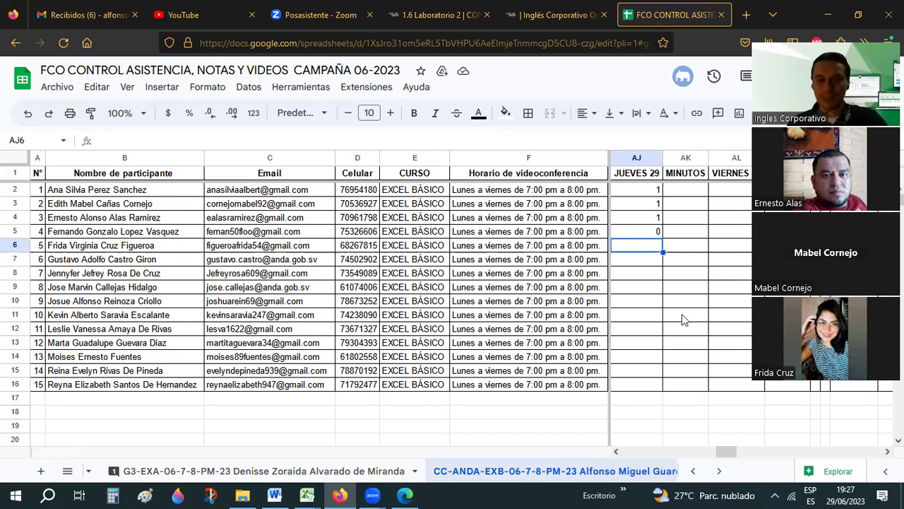
{"action": "type", "text": "1"}
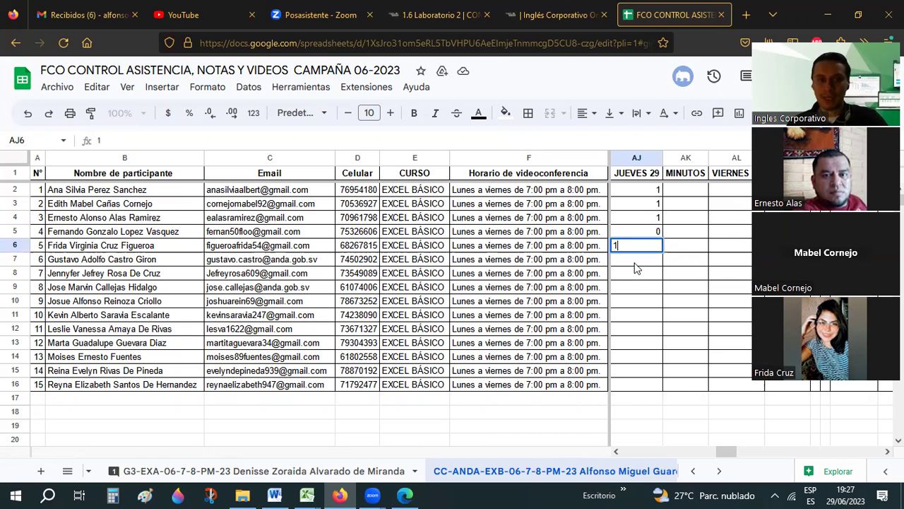
{"action": "key", "text": "Return"}
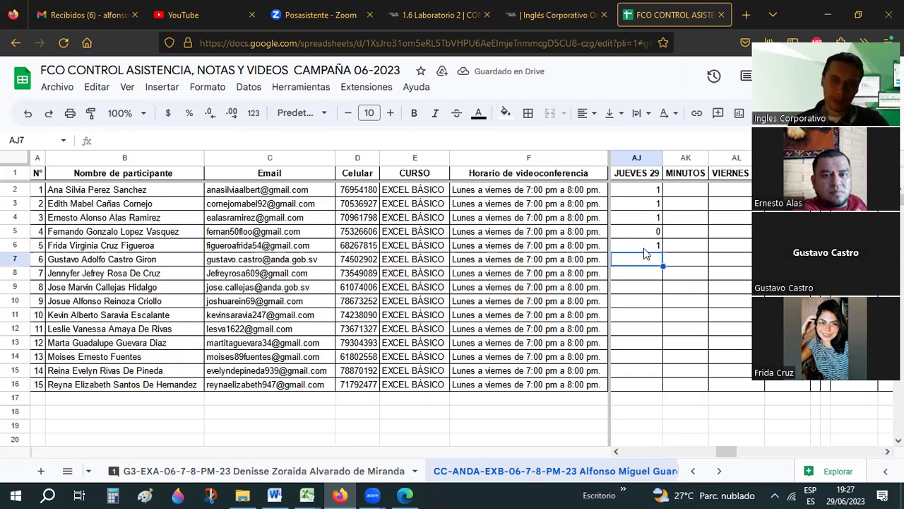
{"action": "type", "text": "1"}
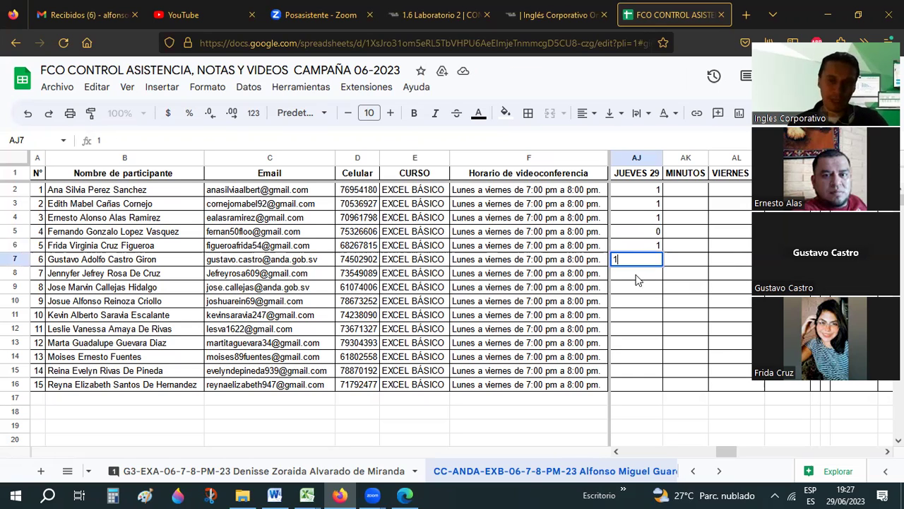
{"action": "key", "text": "Return"}
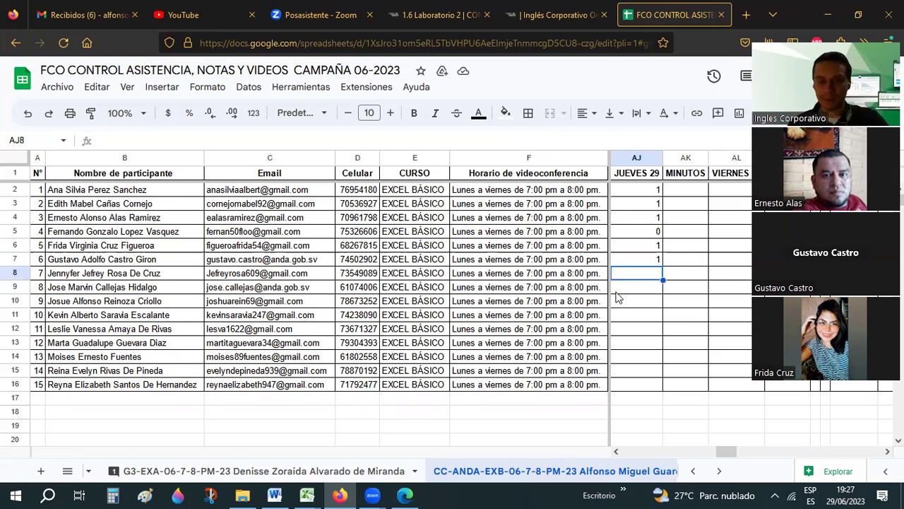
Enter JUEVES 29 attendance 1, 1, 0, 1 for participants 7–10 in AJ8:AJ11.
{"action": "type", "text": "1"}
{"action": "key", "text": "Return"}
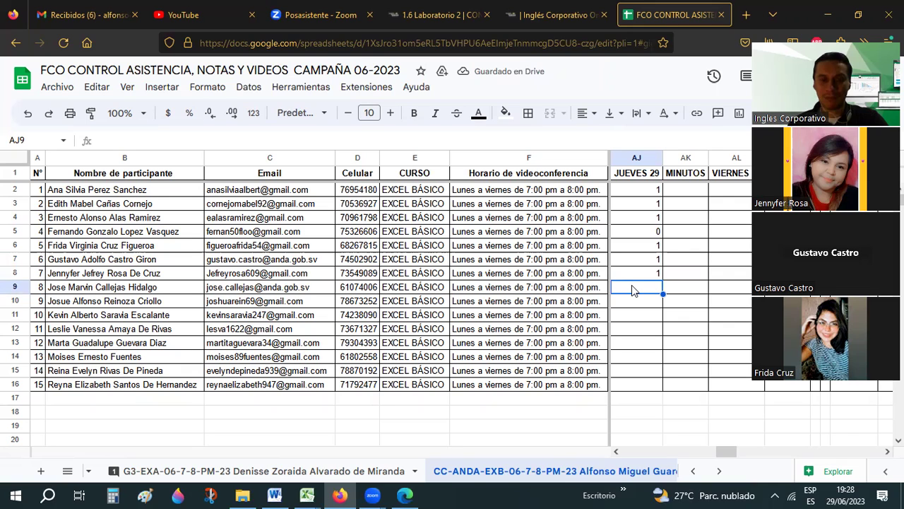
{"action": "type", "text": "1"}
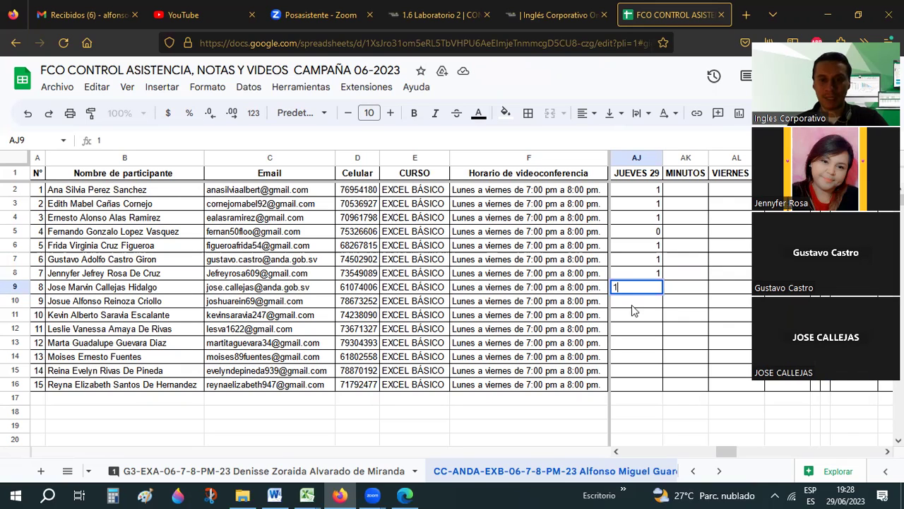
{"action": "key", "text": "Return"}
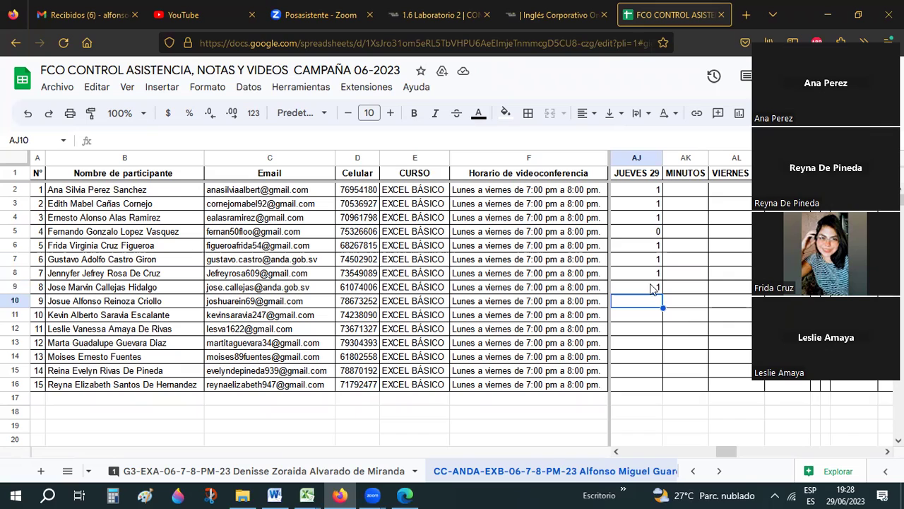
{"action": "type", "text": "0"}
{"action": "key", "text": "Return"}
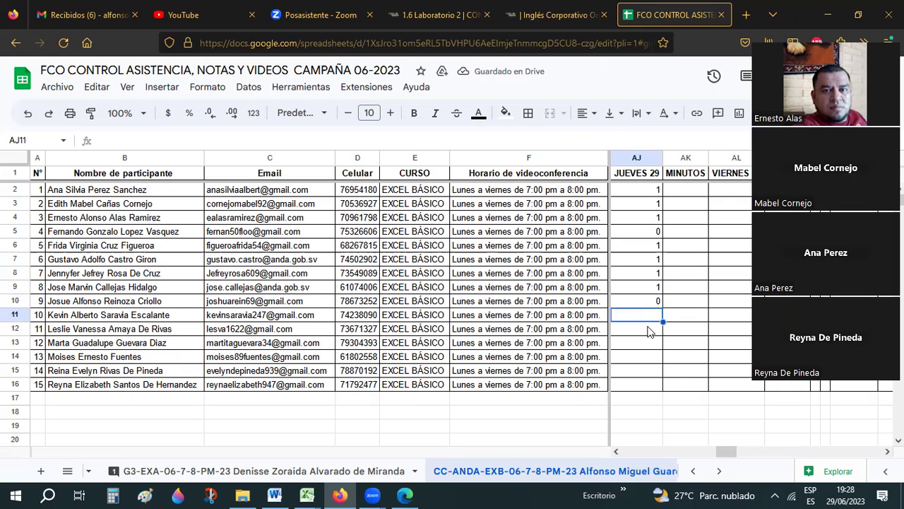
{"action": "type", "text": "1"}
{"action": "key", "text": "Return"}
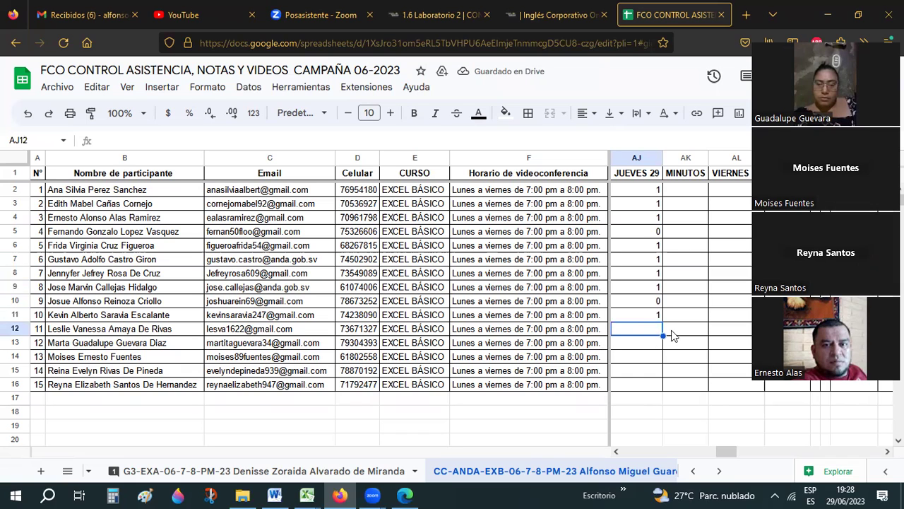
Mark participants 11–15 present with 1 in AJ12:AJ16.
{"action": "type", "text": "1"}
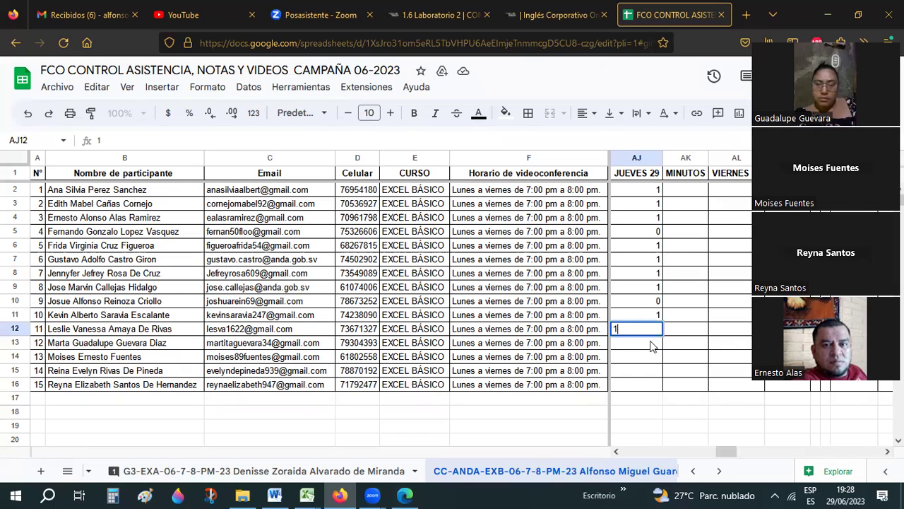
{"action": "key", "text": "Return"}
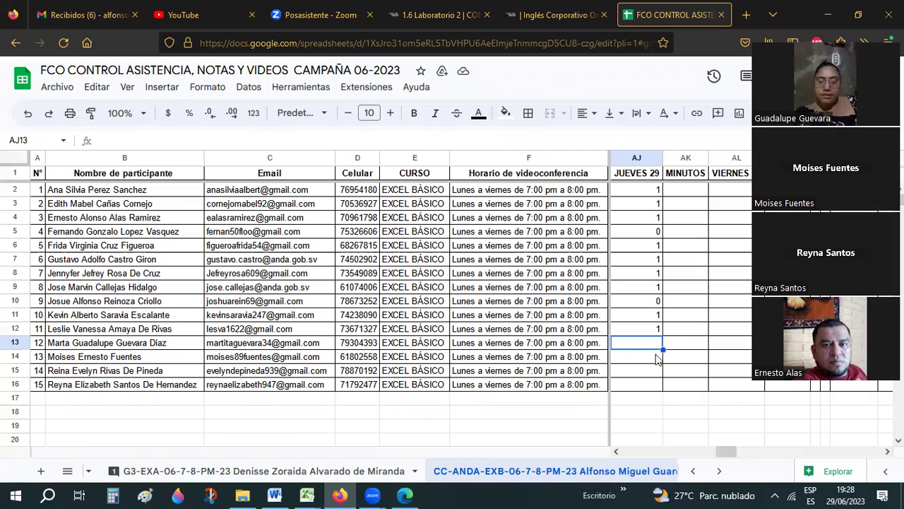
{"action": "type", "text": "1"}
{"action": "key", "text": "Return"}
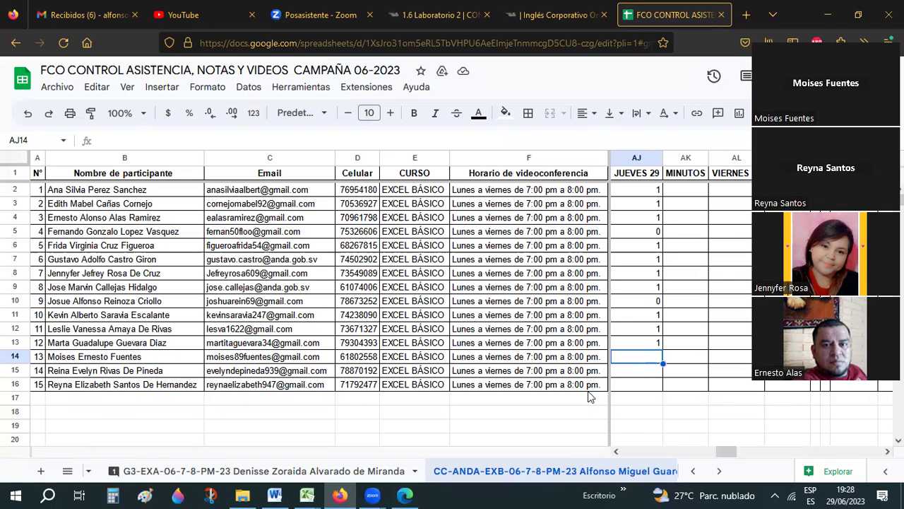
{"action": "type", "text": "1"}
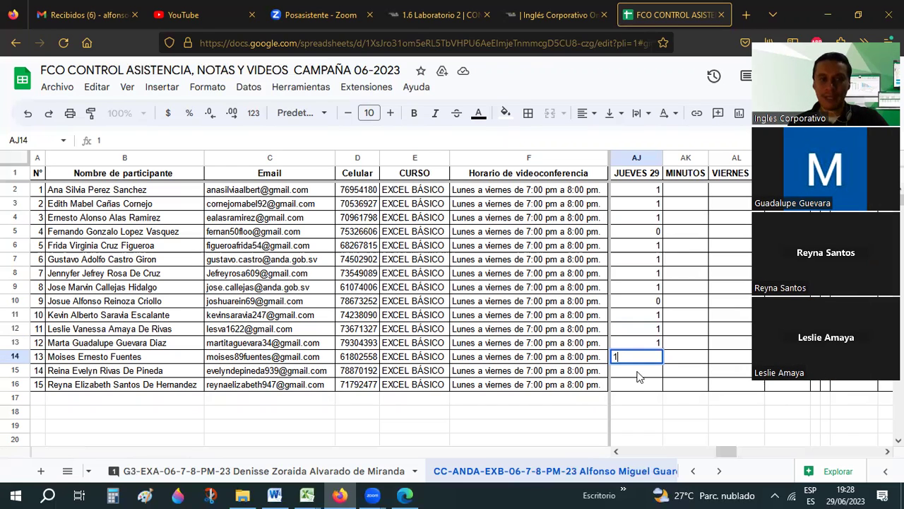
{"action": "key", "text": "Return"}
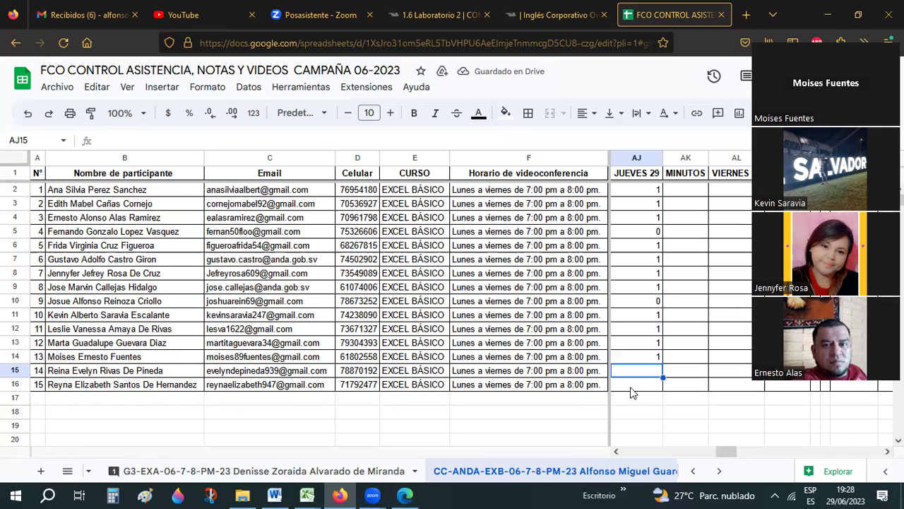
{"action": "type", "text": "1"}
{"action": "key", "text": "Return"}
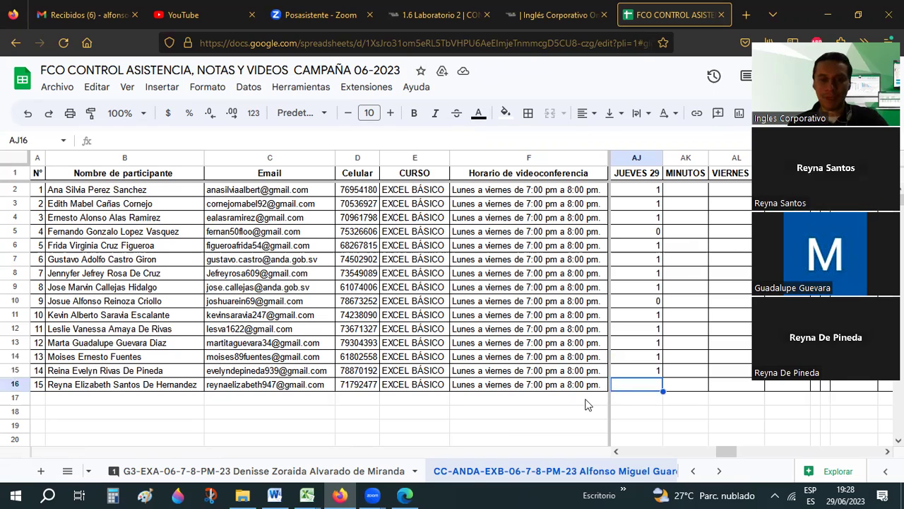
{"action": "type", "text": "1"}
{"action": "left_click", "coordinate": [730, 356]}
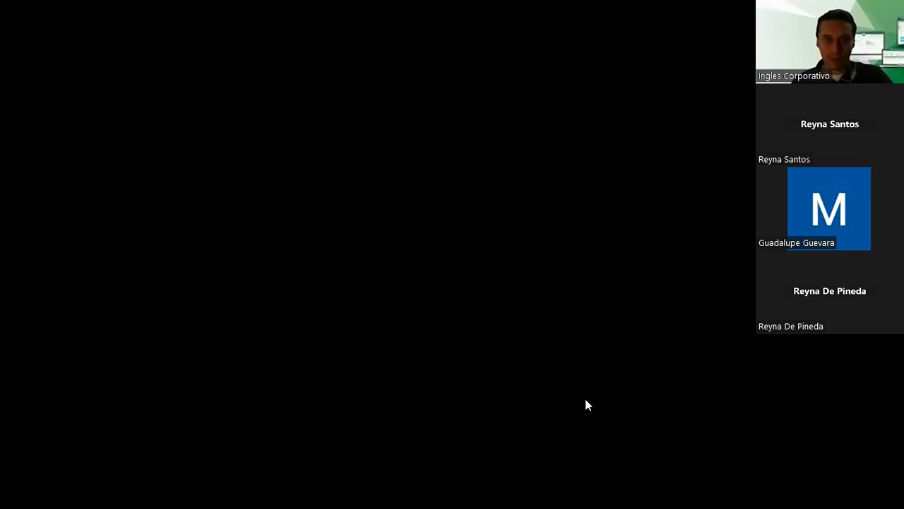
Select C13 in the attendance sheet, then return to the Excel sales workbook.
{"action": "key", "text": "alt+Tab"}
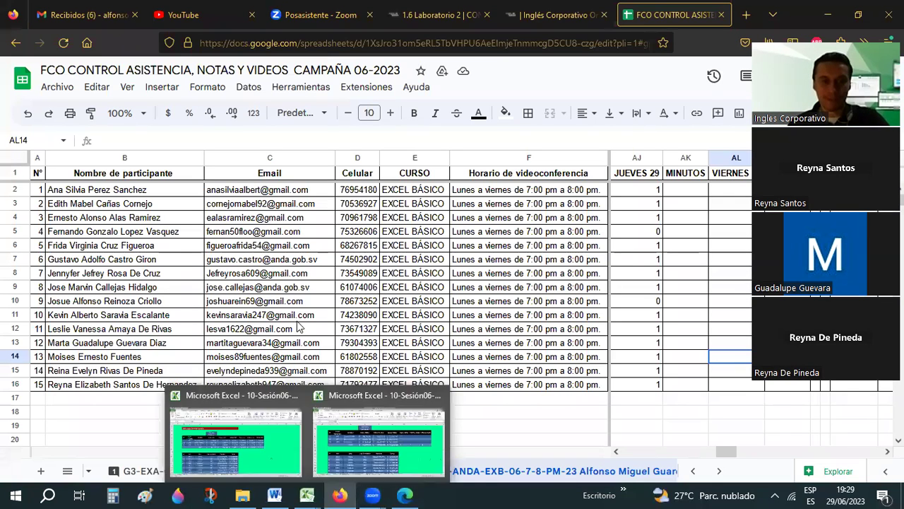
{"action": "left_click", "coordinate": [271, 339]}
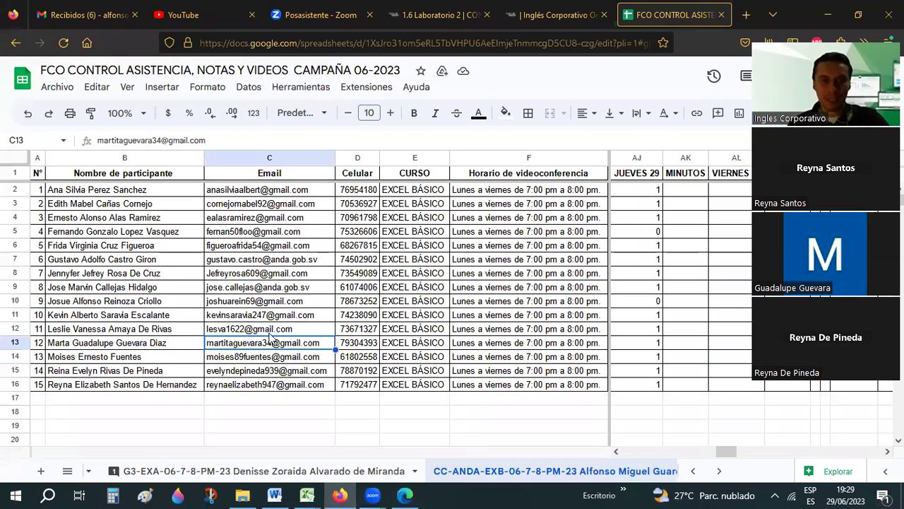
{"action": "mouse_move", "coordinate": [307, 494]}
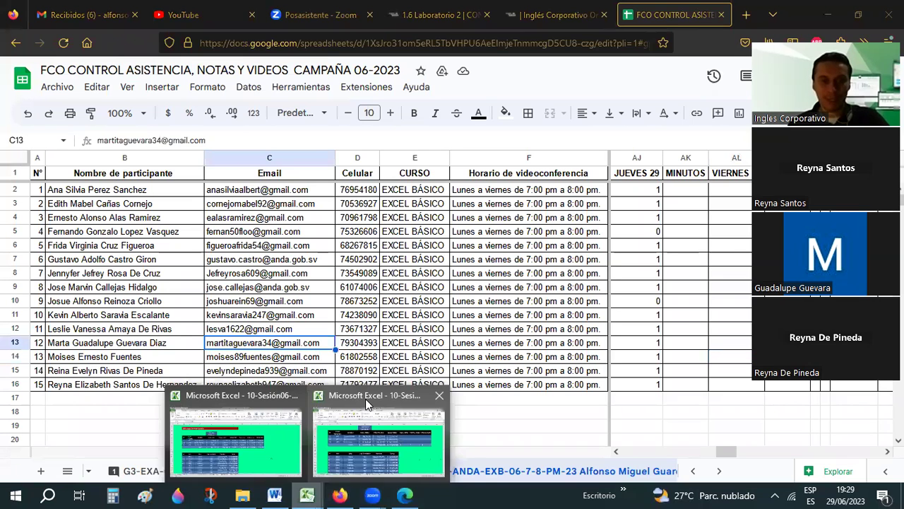
{"action": "left_click", "coordinate": [365, 399]}
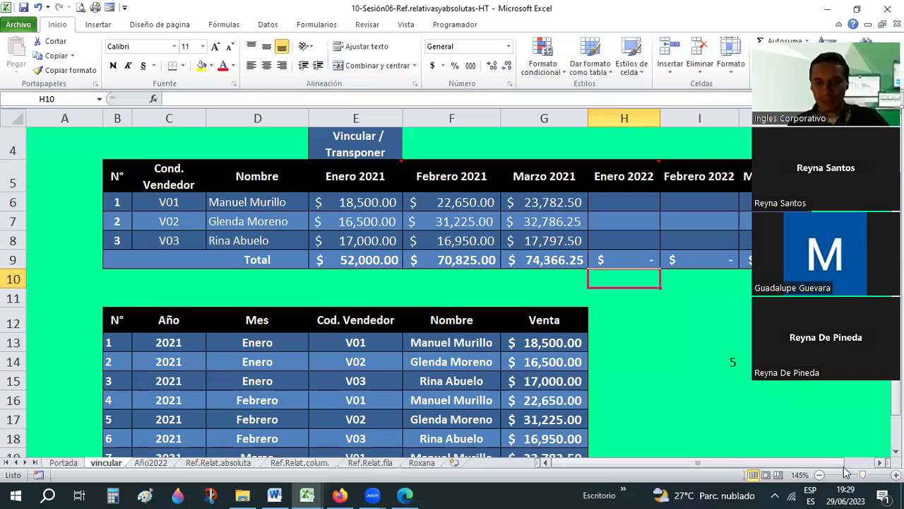
Scroll right to columns H–J on the vincular sheet and select H6, the first Enero 2022 cell.
{"action": "scroll", "coordinate": [793, 400], "scroll_direction": "right", "scroll_amount": 3}
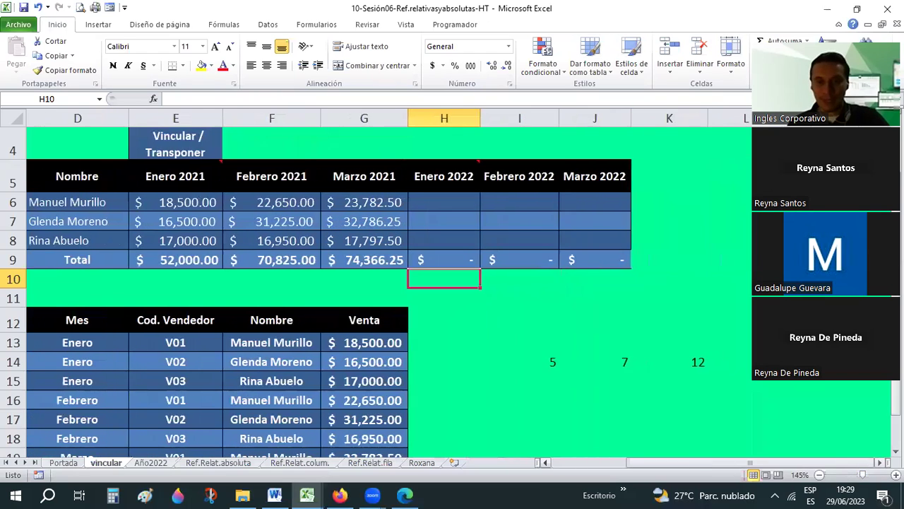
{"action": "left_click", "coordinate": [575, 291]}
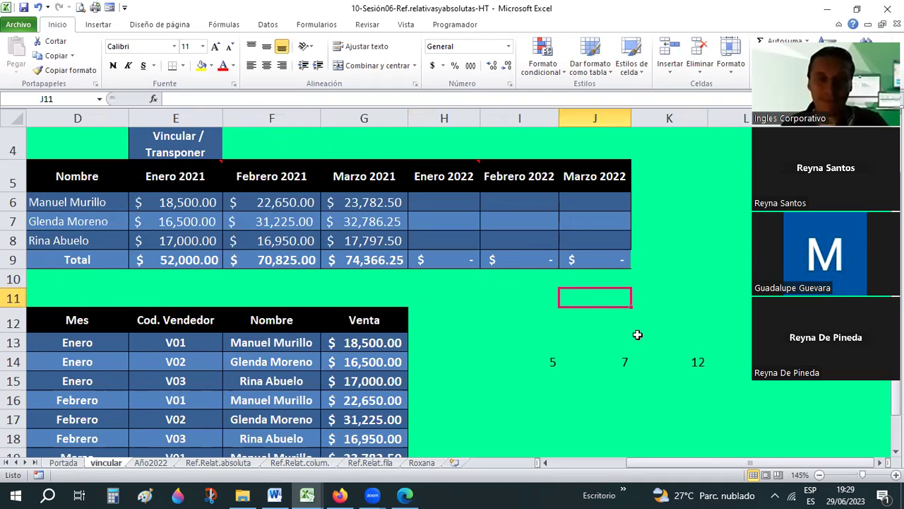
{"action": "left_click", "coordinate": [454, 206]}
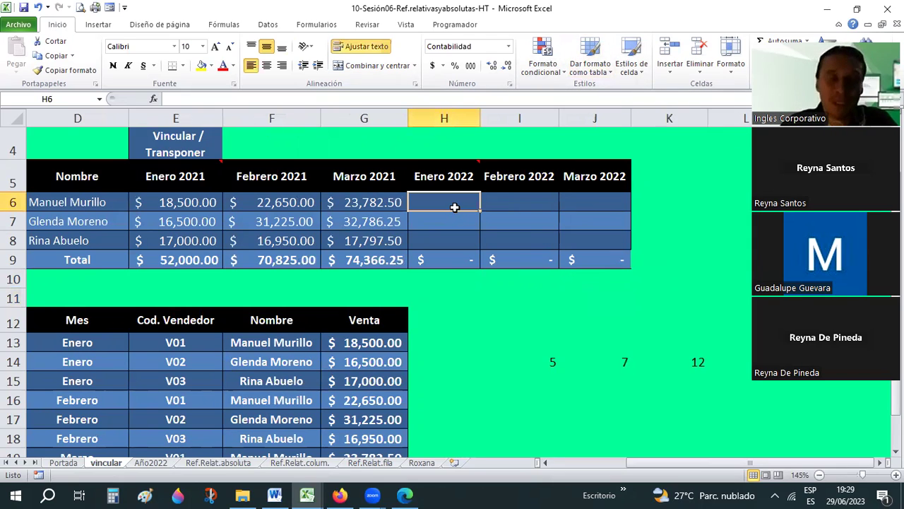
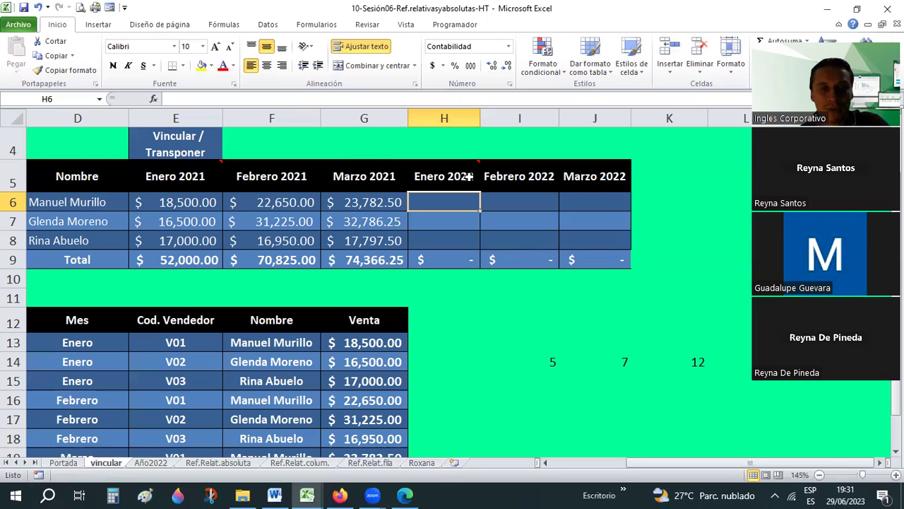
Review the Año2022 source table: years, months, seller codes V01–V03 and seller names.
{"action": "mouse_move", "coordinate": [445, 182]}
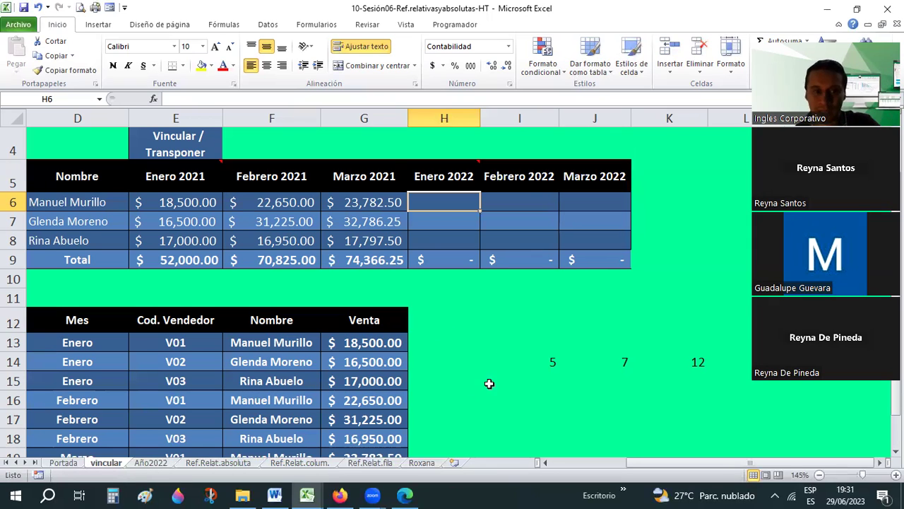
{"action": "left_click", "coordinate": [150, 463]}
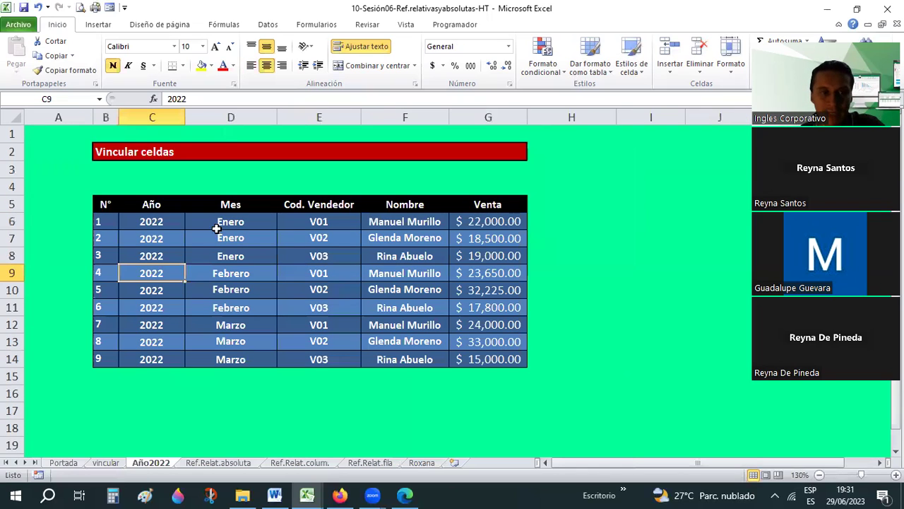
{"action": "left_click_drag", "start_coordinate": [310, 220], "coordinate": [403, 255]}
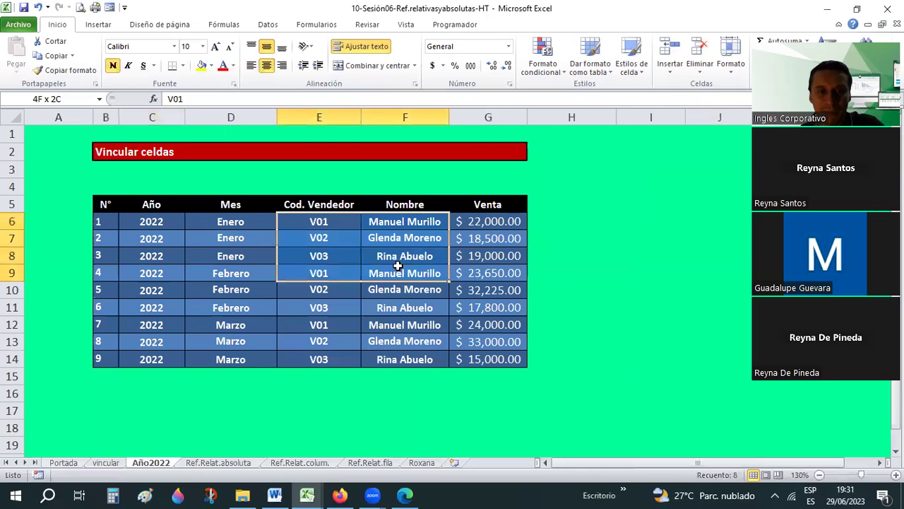
{"action": "left_click_drag", "start_coordinate": [171, 219], "coordinate": [170, 257]}
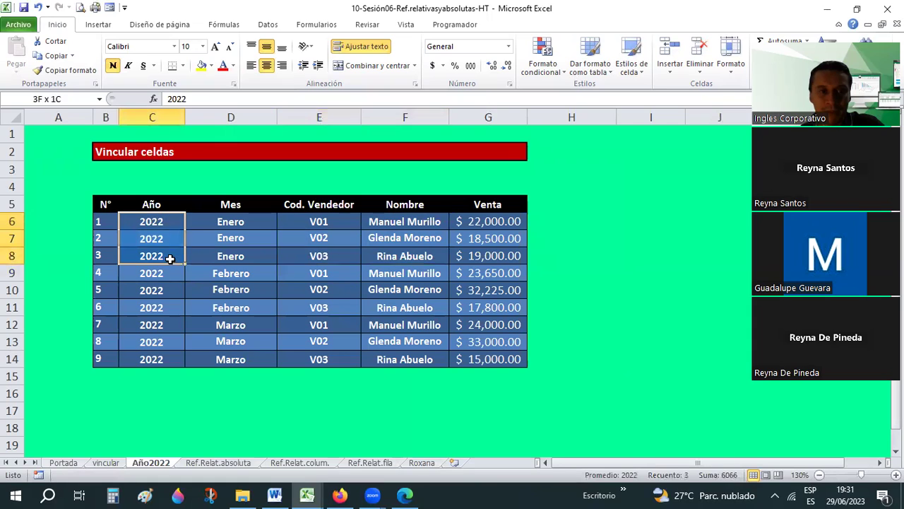
{"action": "left_click", "coordinate": [252, 240]}
{"action": "left_click", "coordinate": [233, 309]}
{"action": "left_click", "coordinate": [230, 339]}
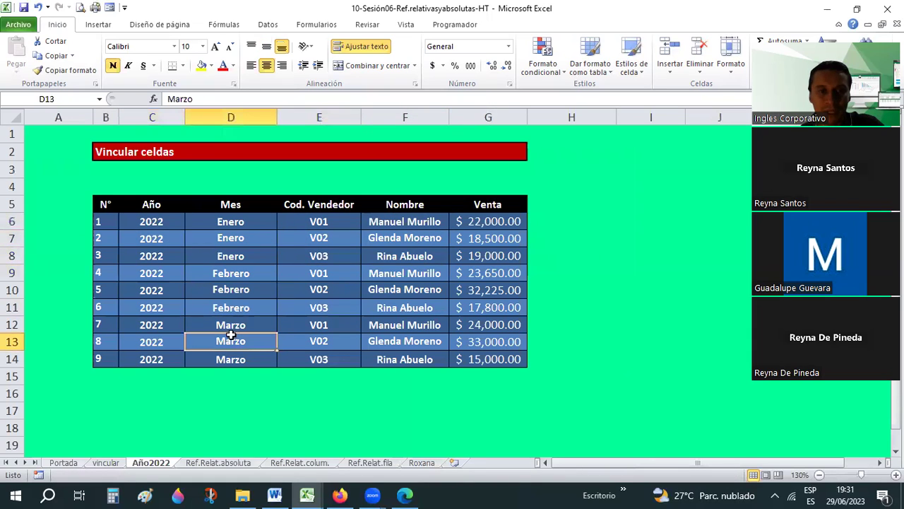
{"action": "left_click", "coordinate": [318, 224]}
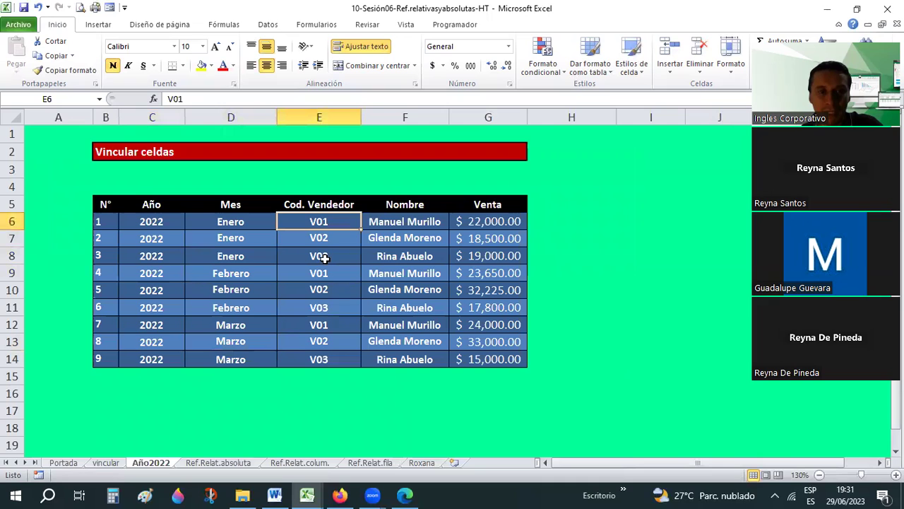
{"action": "left_click", "coordinate": [402, 222]}
{"action": "left_click", "coordinate": [399, 240]}
{"action": "left_click", "coordinate": [399, 256]}
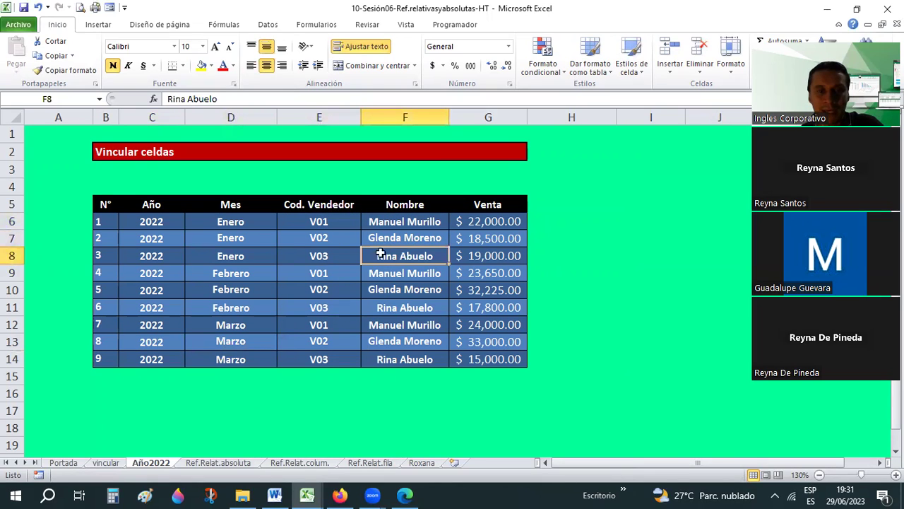
{"action": "left_click", "coordinate": [315, 237]}
{"action": "left_click_drag", "start_coordinate": [319, 223], "coordinate": [318, 256]}
{"action": "left_click", "coordinate": [104, 463]}
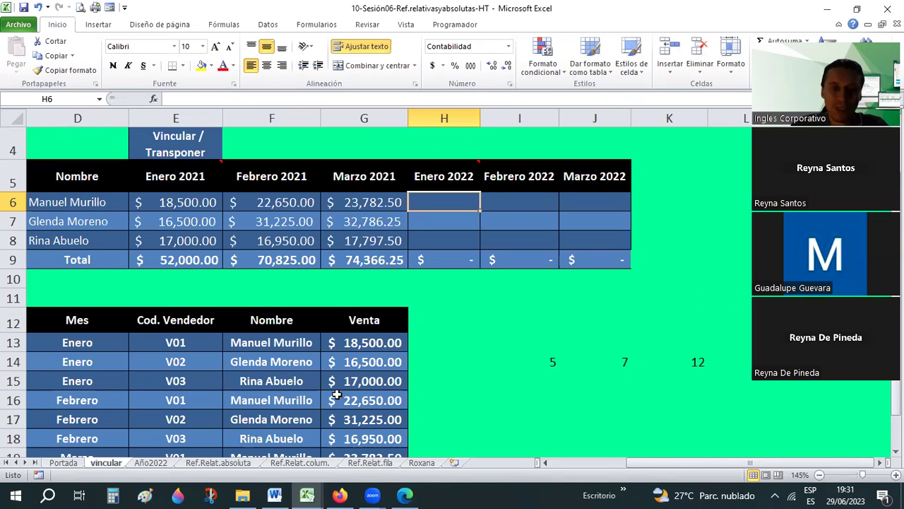
Enter =Año2022!G6 in H6 on the vincular sheet, showing $22,000.00.
{"action": "type", "text": "="}
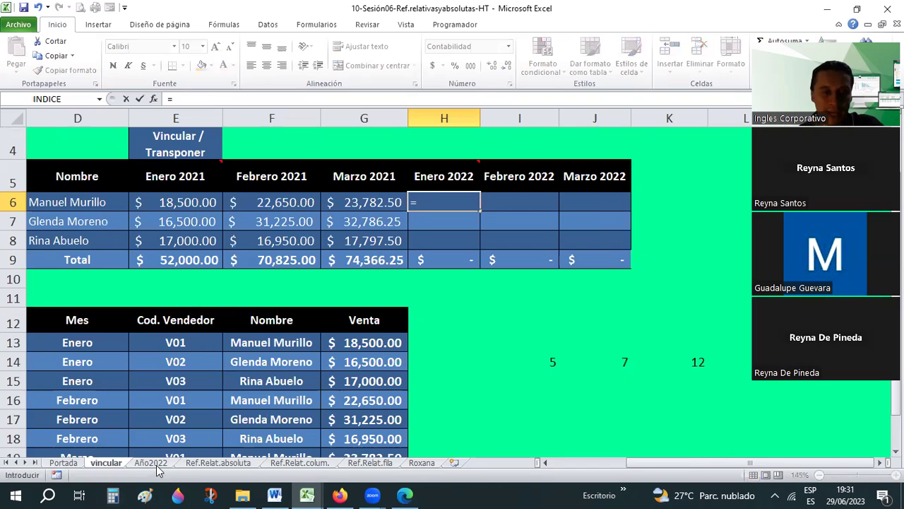
{"action": "left_click", "coordinate": [157, 464]}
{"action": "left_click", "coordinate": [467, 221]}
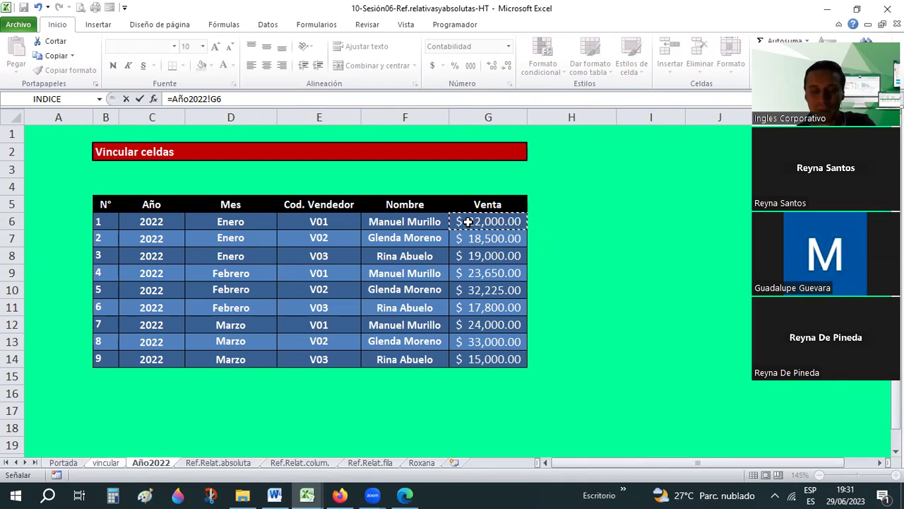
{"action": "left_click", "coordinate": [165, 99]}
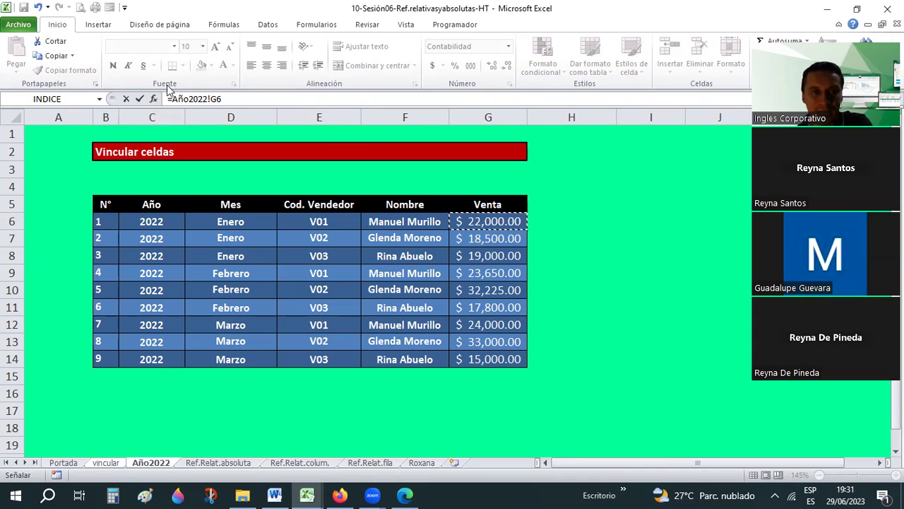
{"action": "key", "text": "Return"}
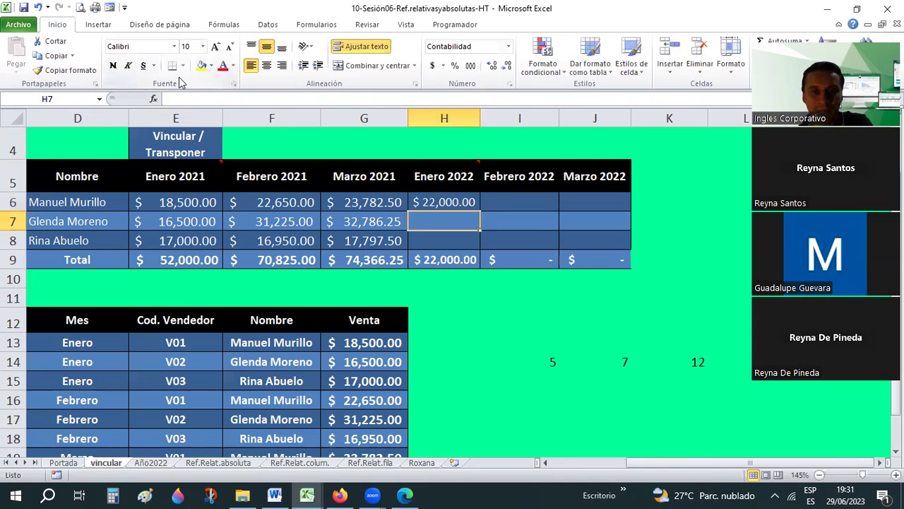
{"action": "left_click", "coordinate": [437, 195]}
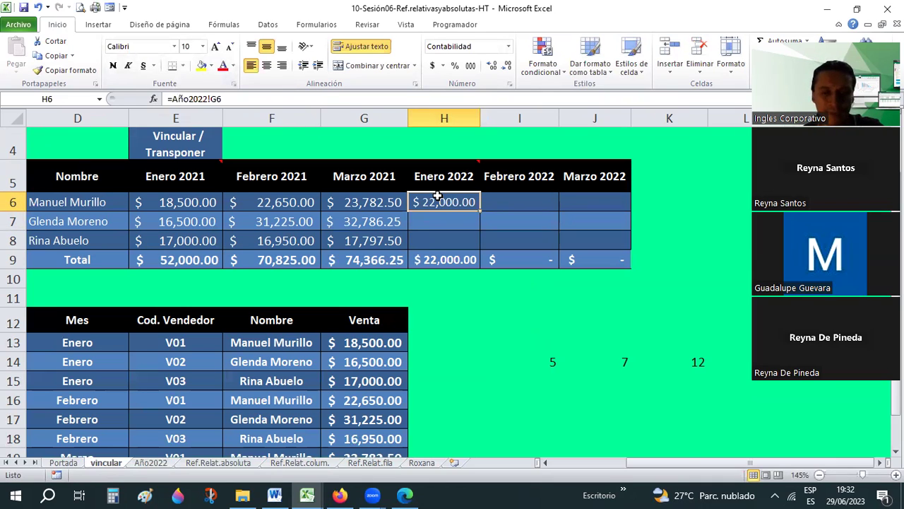
{"action": "double_click", "coordinate": [438, 197]}
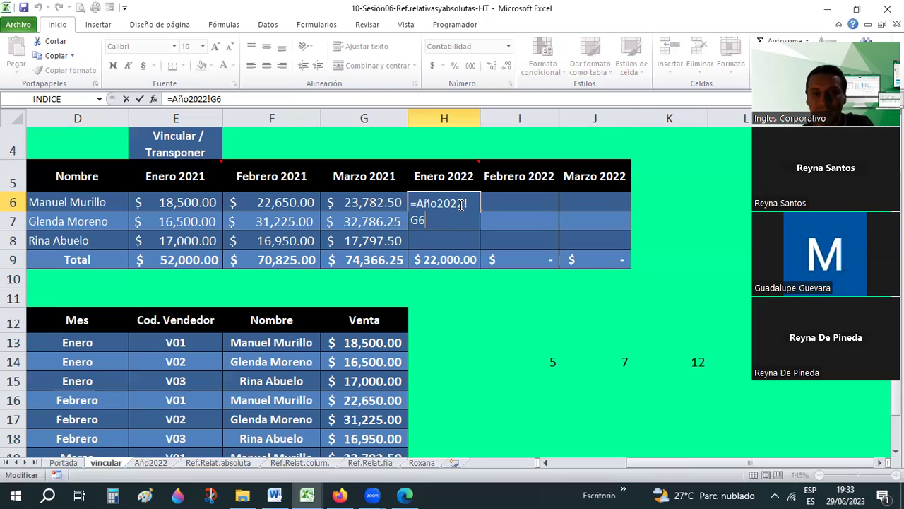
{"action": "key", "text": "Return"}
{"action": "left_click", "coordinate": [459, 204]}
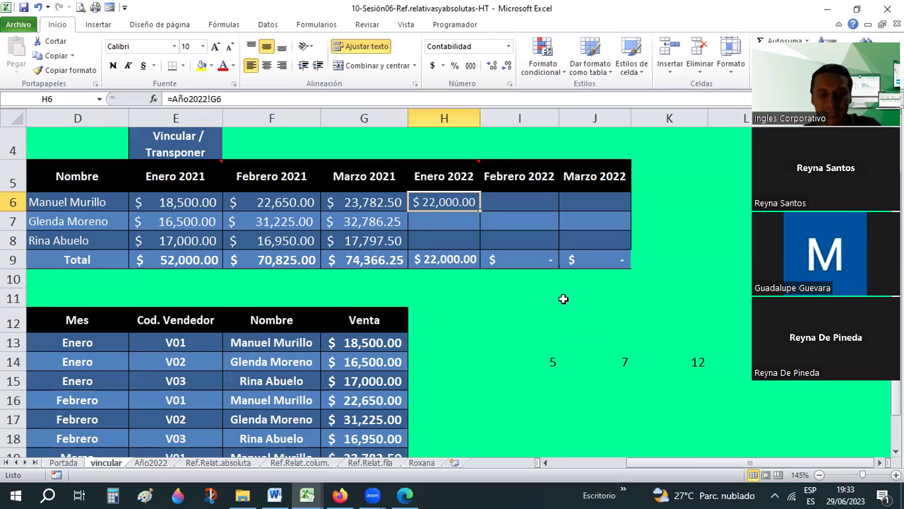
Paste H6's link formula into H7:H8, giving $18,500.00 and $19,000.00, and verify each formula.
{"action": "key", "text": "ctrl+c"}
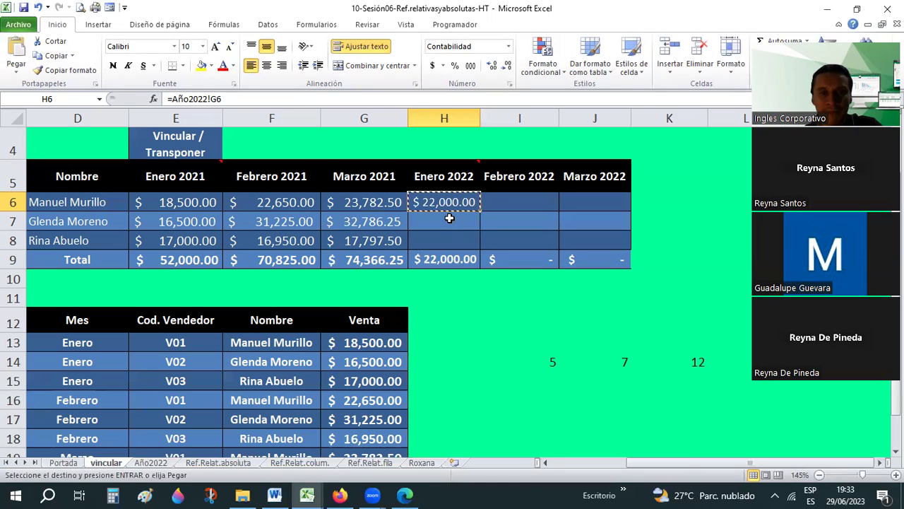
{"action": "left_click", "coordinate": [449, 223]}
{"action": "left_click_drag", "start_coordinate": [449, 231], "coordinate": [449, 237]}
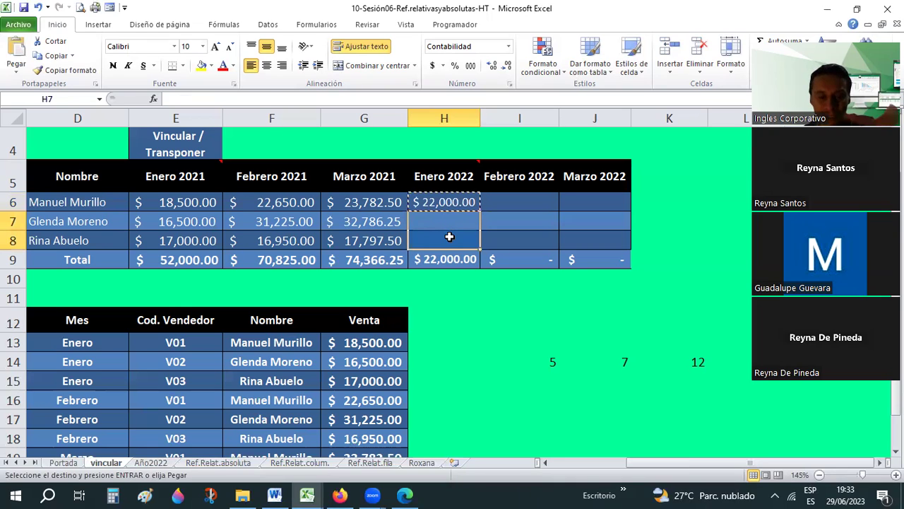
{"action": "right_click", "coordinate": [449, 236]}
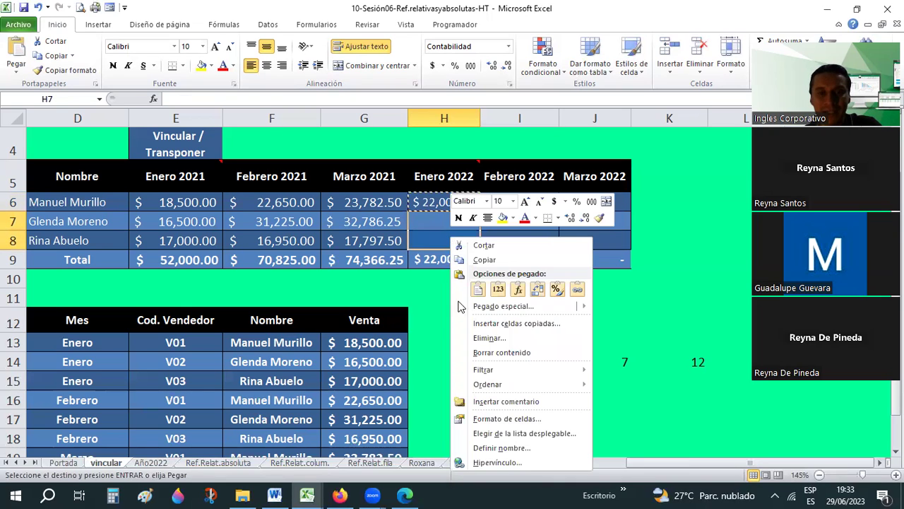
{"action": "left_click", "coordinate": [519, 290]}
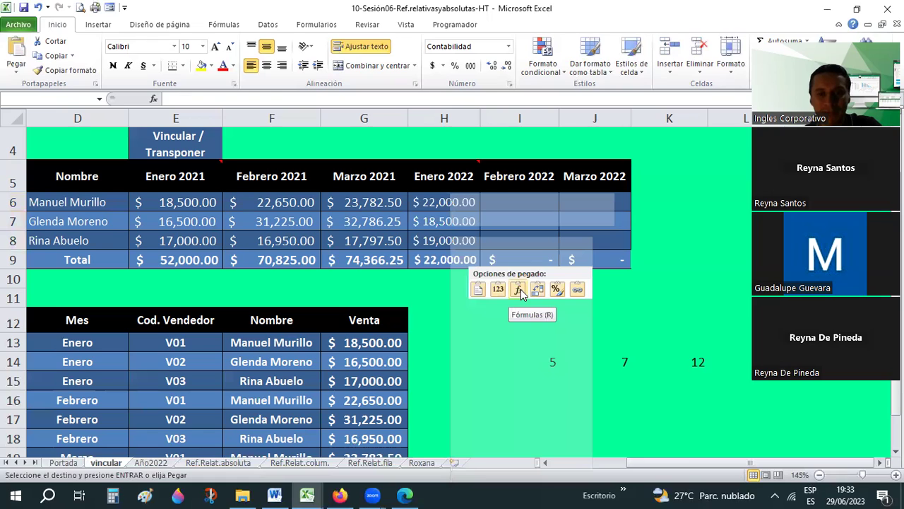
{"action": "left_click", "coordinate": [469, 226]}
{"action": "left_click", "coordinate": [452, 241]}
{"action": "left_click", "coordinate": [450, 198]}
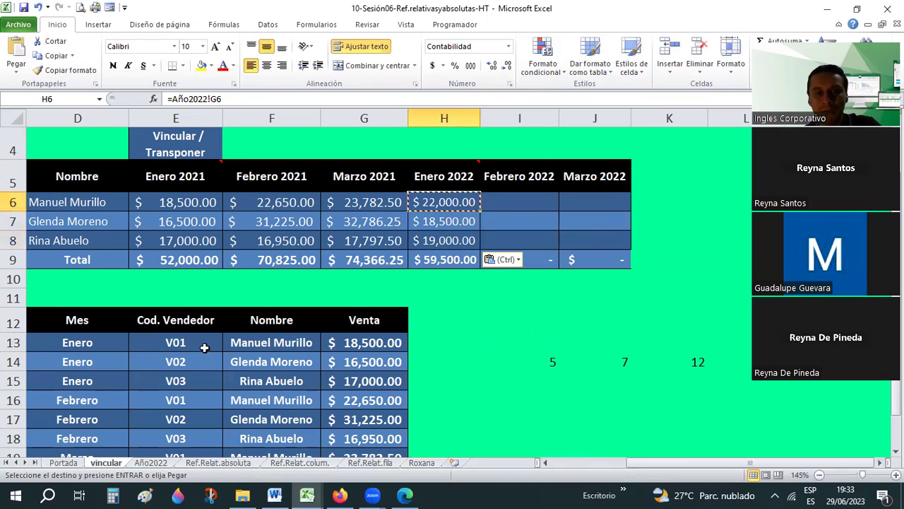
{"action": "left_click", "coordinate": [152, 462]}
{"action": "left_click", "coordinate": [497, 215]}
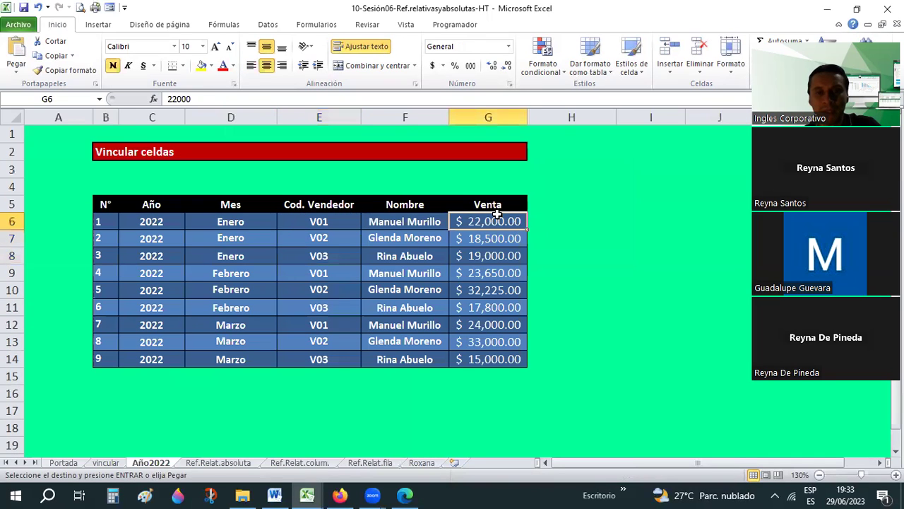
{"action": "left_click", "coordinate": [487, 240]}
{"action": "left_click", "coordinate": [476, 257]}
{"action": "left_click", "coordinate": [412, 257]}
{"action": "left_click", "coordinate": [406, 239]}
{"action": "left_click", "coordinate": [404, 222]}
{"action": "left_click", "coordinate": [106, 462]}
{"action": "left_click", "coordinate": [74, 223]}
{"action": "left_click", "coordinate": [110, 206]}
{"action": "key", "text": "Escape"}
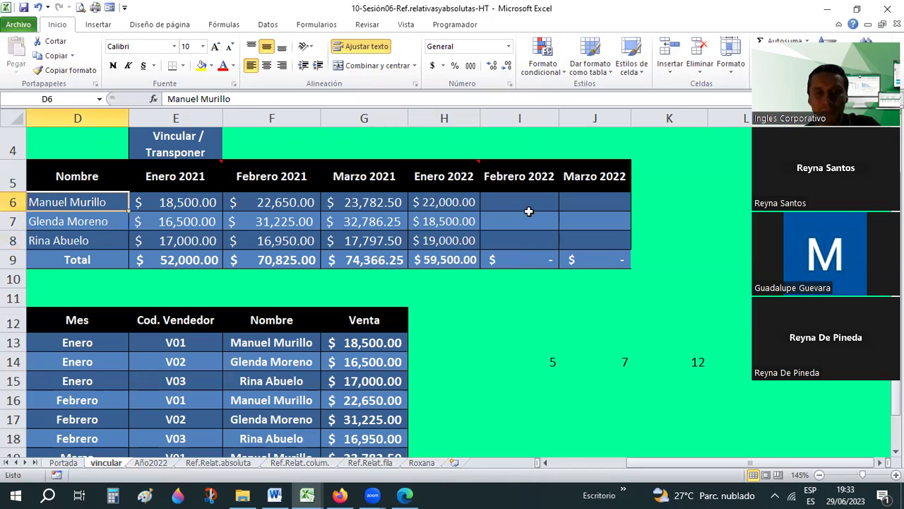
{"action": "left_click", "coordinate": [433, 203]}
{"action": "left_click_drag", "start_coordinate": [433, 202], "coordinate": [433, 233]}
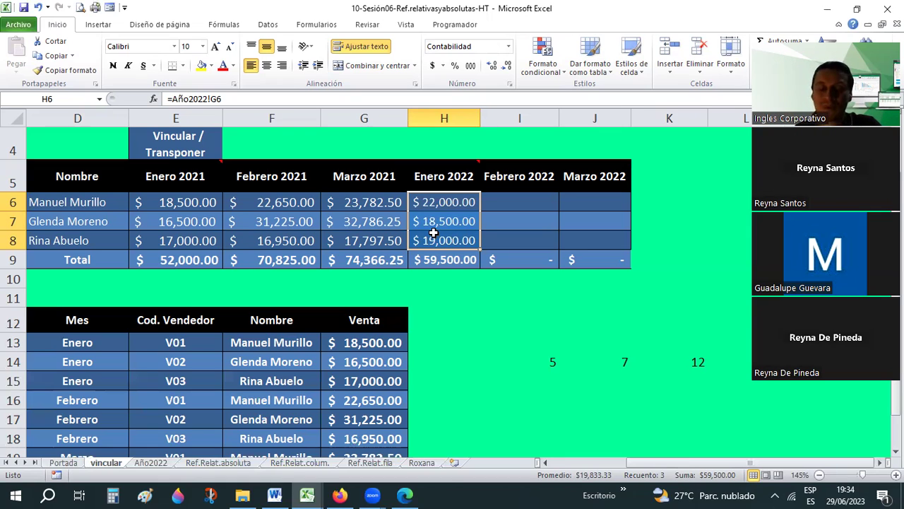
{"action": "left_click", "coordinate": [434, 200]}
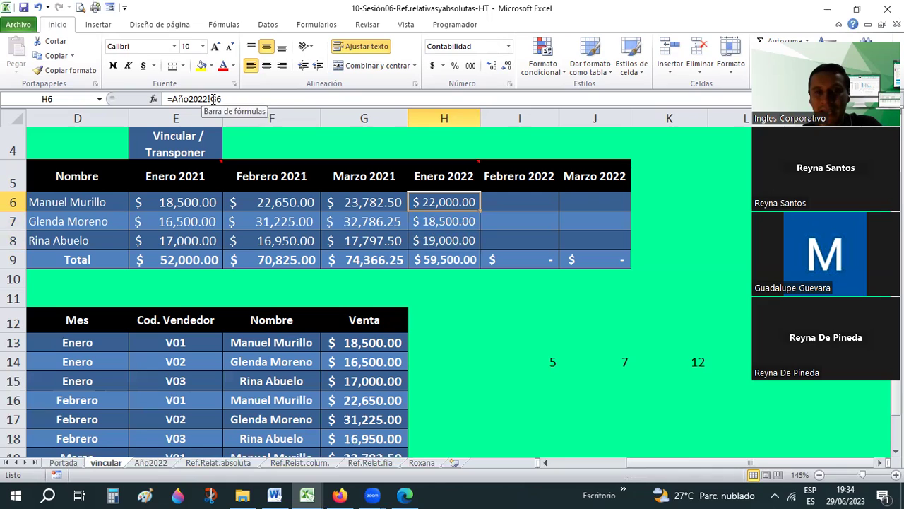
{"action": "left_click", "coordinate": [150, 462]}
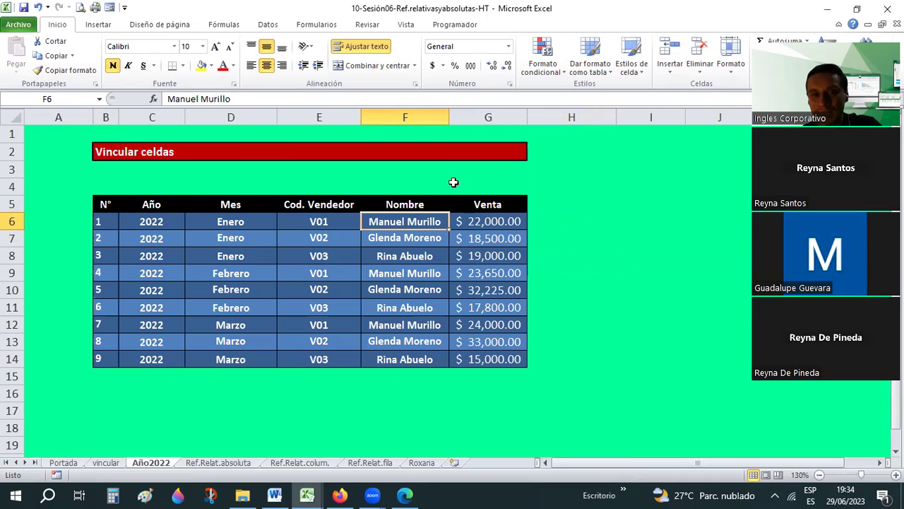
{"action": "left_click", "coordinate": [106, 463]}
{"action": "left_click_drag", "start_coordinate": [460, 202], "coordinate": [460, 241]}
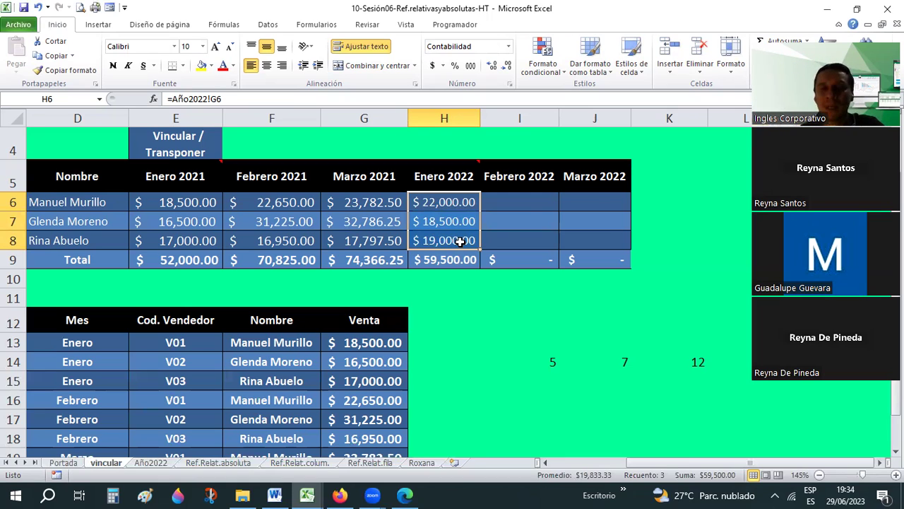
{"action": "left_click", "coordinate": [525, 206]}
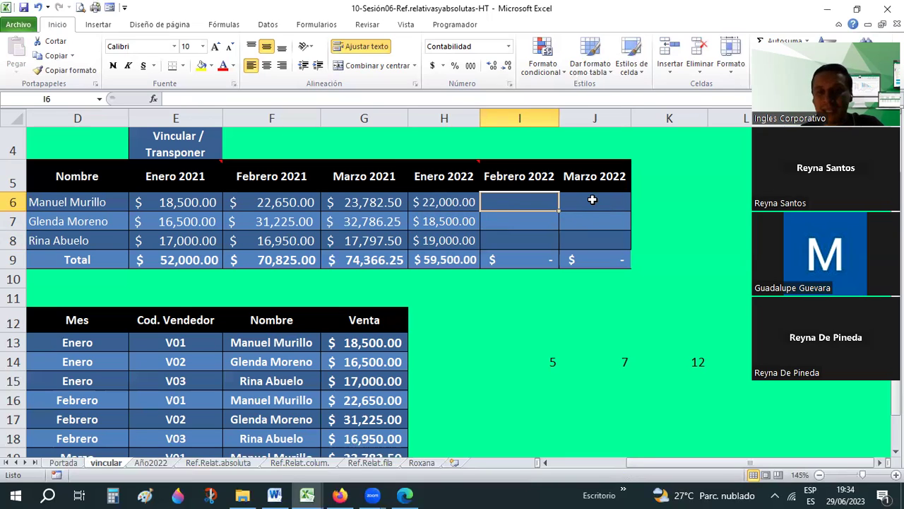
Look over the empty February and March 2022 cells, then start =Añ in I6.
{"action": "left_click_drag", "start_coordinate": [531, 204], "coordinate": [605, 202]}
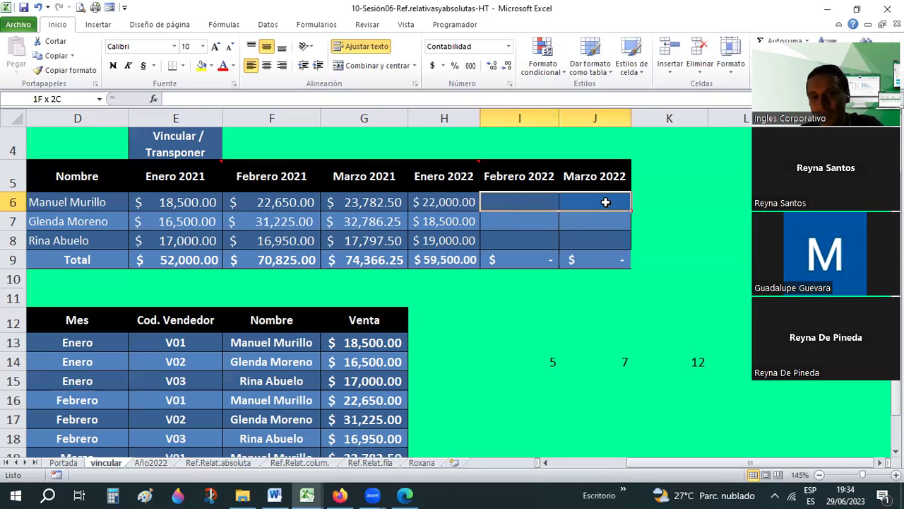
{"action": "left_click_drag", "start_coordinate": [544, 222], "coordinate": [579, 243]}
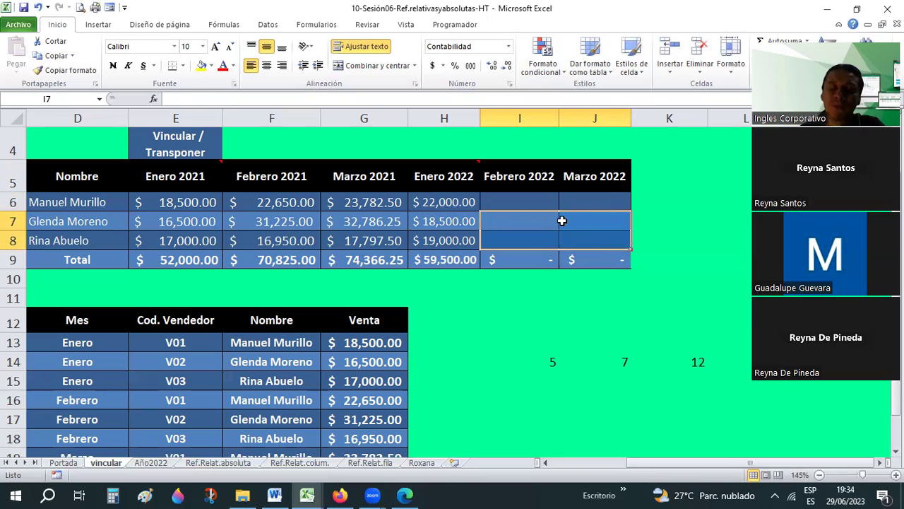
{"action": "left_click", "coordinate": [499, 201]}
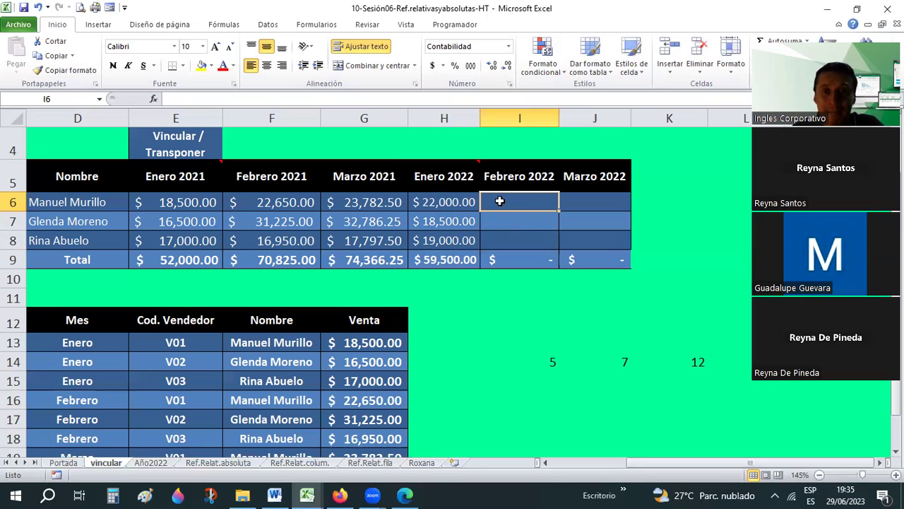
{"action": "left_click", "coordinate": [149, 463]}
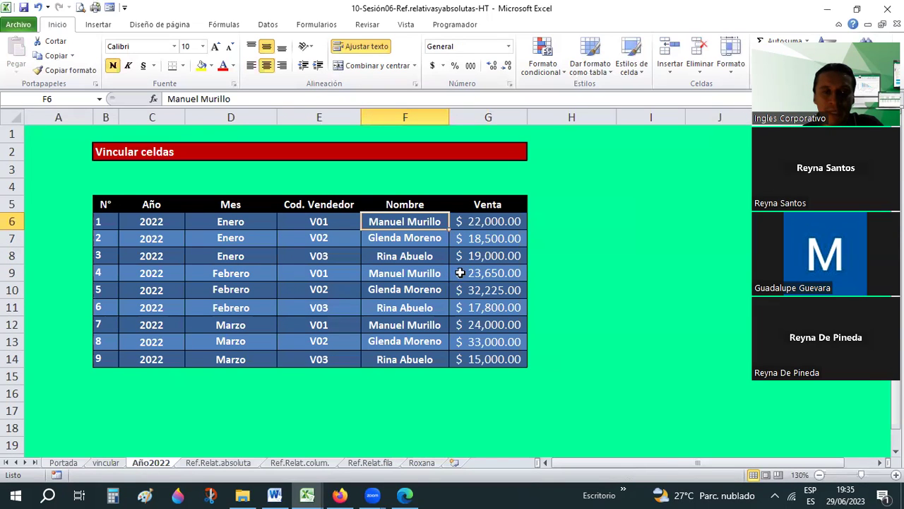
{"action": "left_click", "coordinate": [115, 465]}
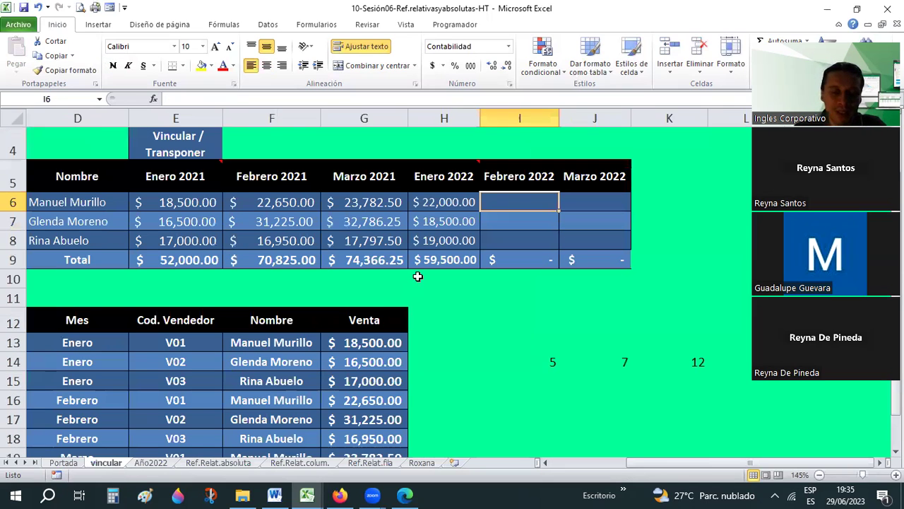
{"action": "type", "text": "=Año"}
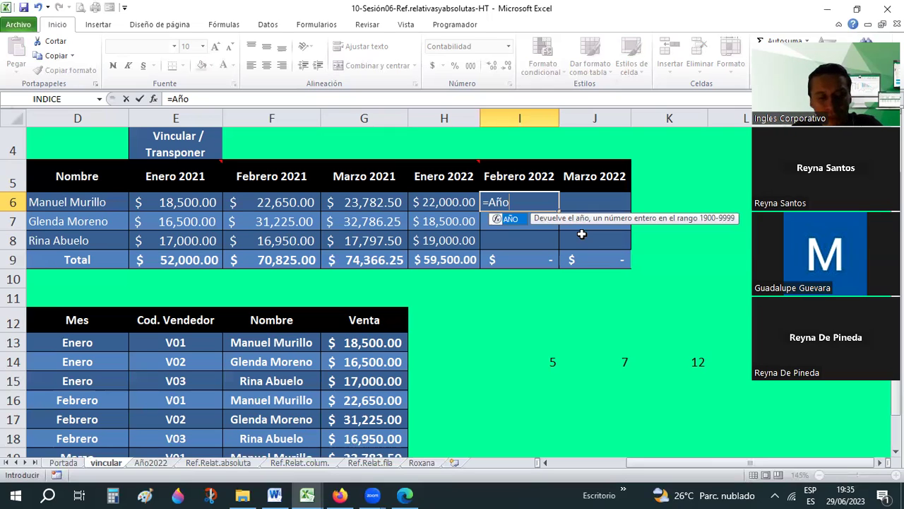
Complete I6 as =Año2022!G9 so it shows $23,650.00.
{"action": "type", "text": "!"}
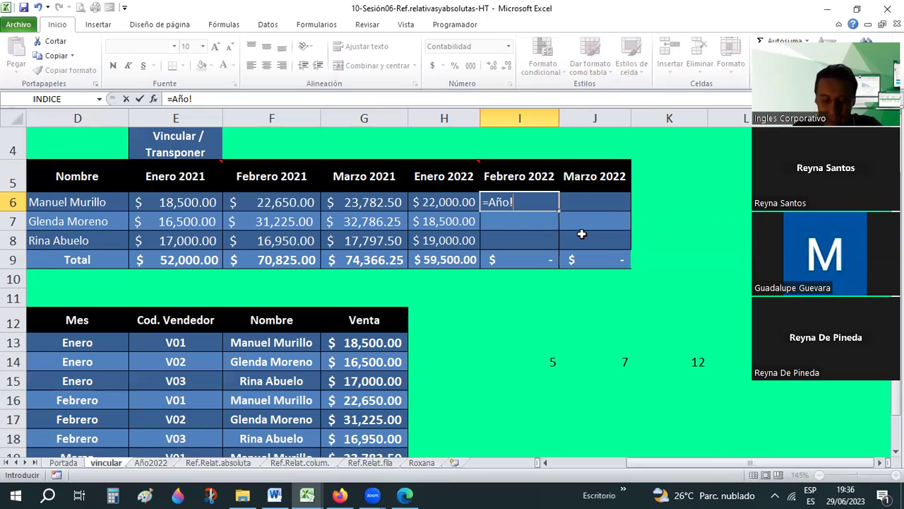
{"action": "type", "text": "g9"}
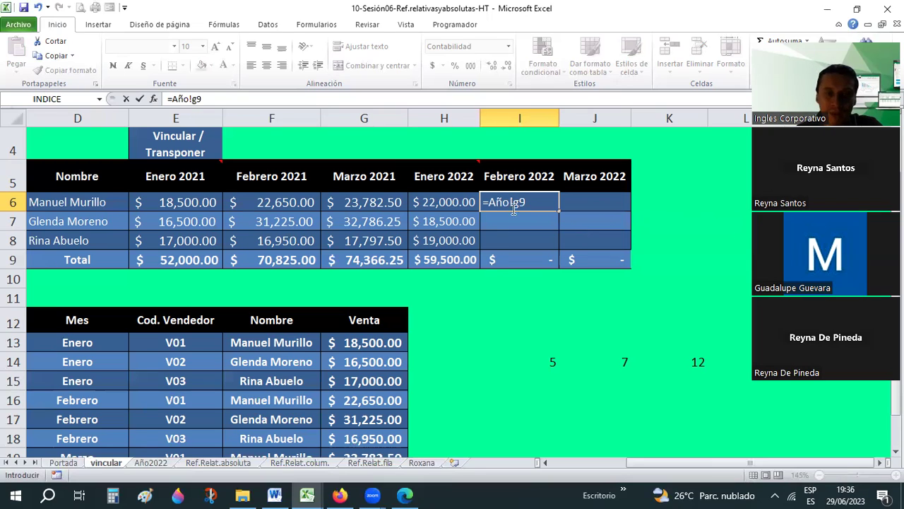
{"action": "left_click", "coordinate": [510, 202]}
{"action": "type", "text": "2022"}
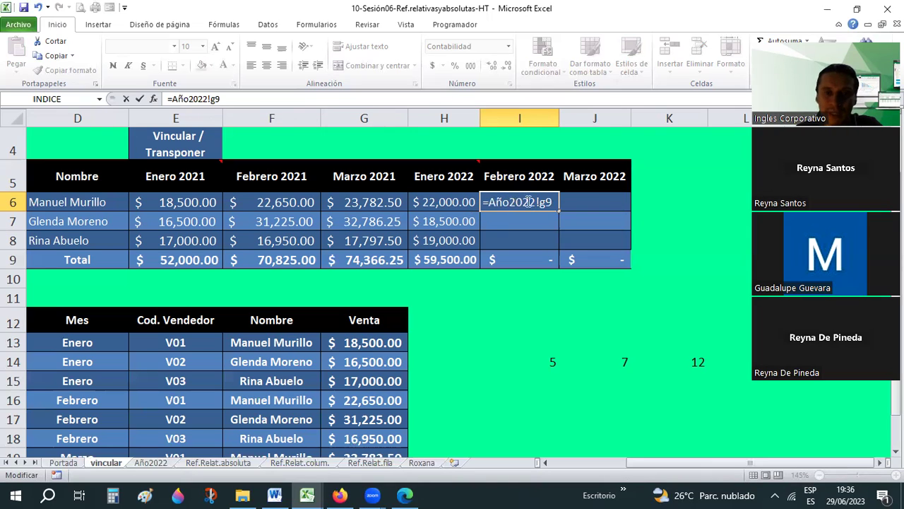
{"action": "left_click_drag", "start_coordinate": [487, 202], "coordinate": [542, 204]}
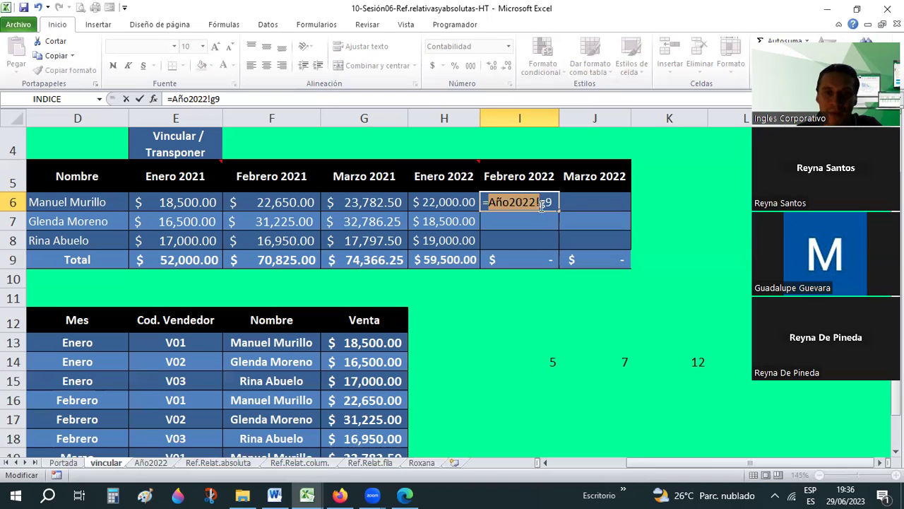
{"action": "key", "text": "Right"}
{"action": "key", "text": "shift+Right"}
{"action": "key", "text": "shift+Right"}
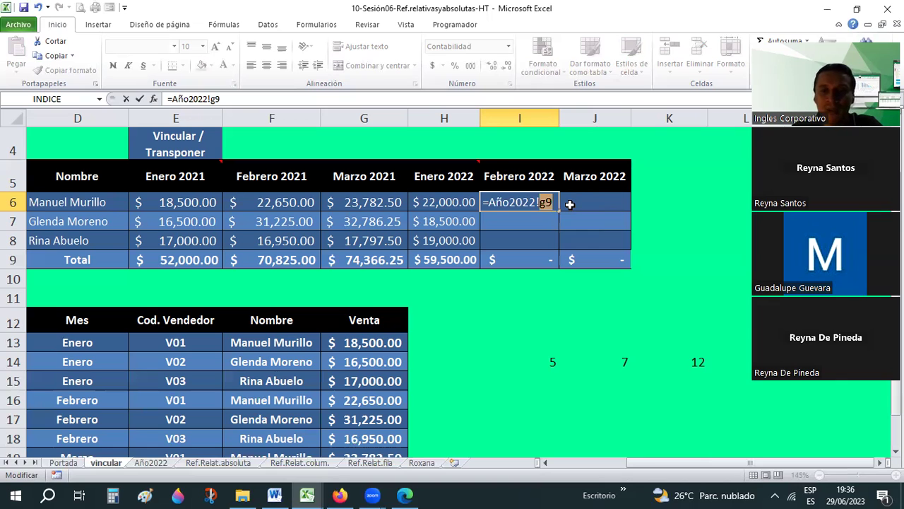
{"action": "key", "text": "Return"}
{"action": "key", "text": "Up"}
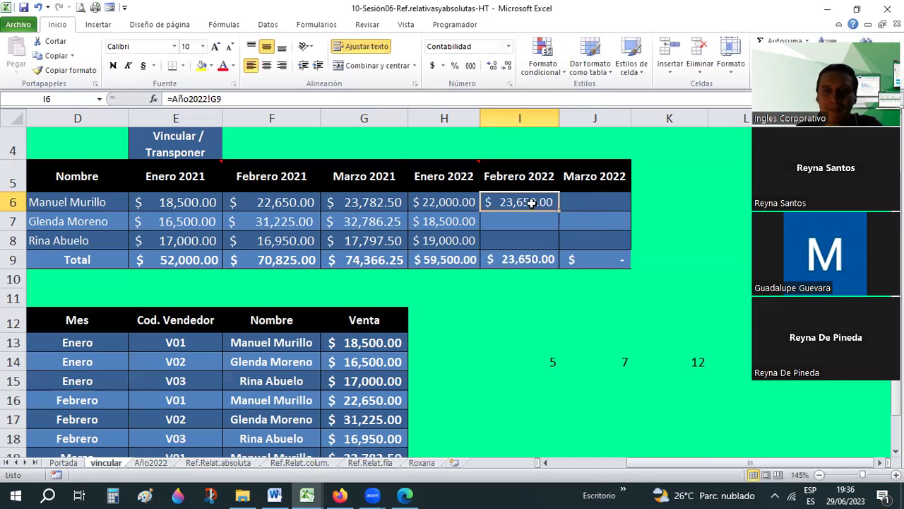
Check the source sales on Año2022: 23650 in G9 and 24000 in G12.
{"action": "left_click", "coordinate": [150, 463]}
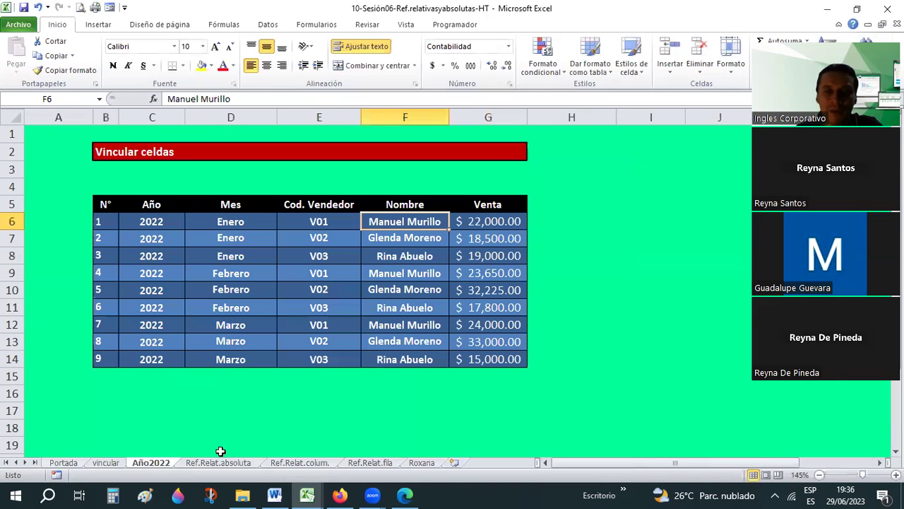
{"action": "left_click", "coordinate": [472, 272]}
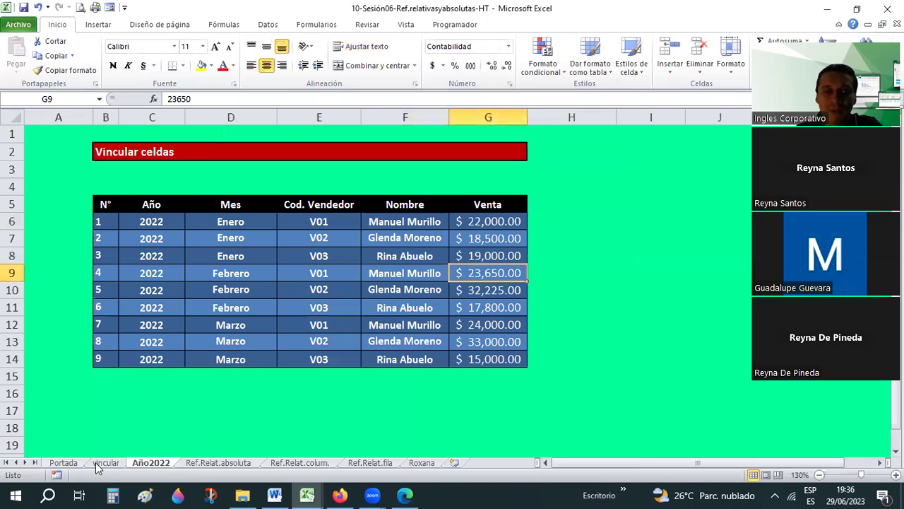
{"action": "key", "text": "ctrl+Page_Up"}
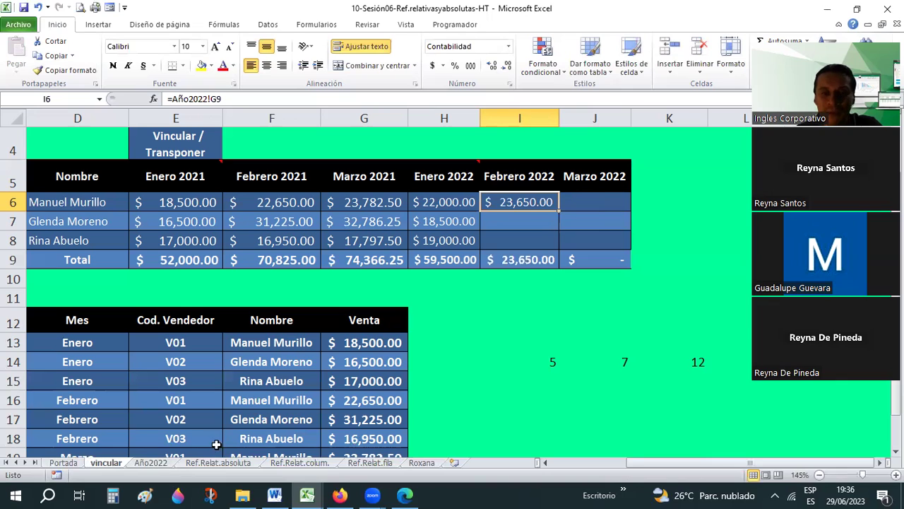
{"action": "left_click", "coordinate": [579, 195]}
{"action": "left_click", "coordinate": [534, 202]}
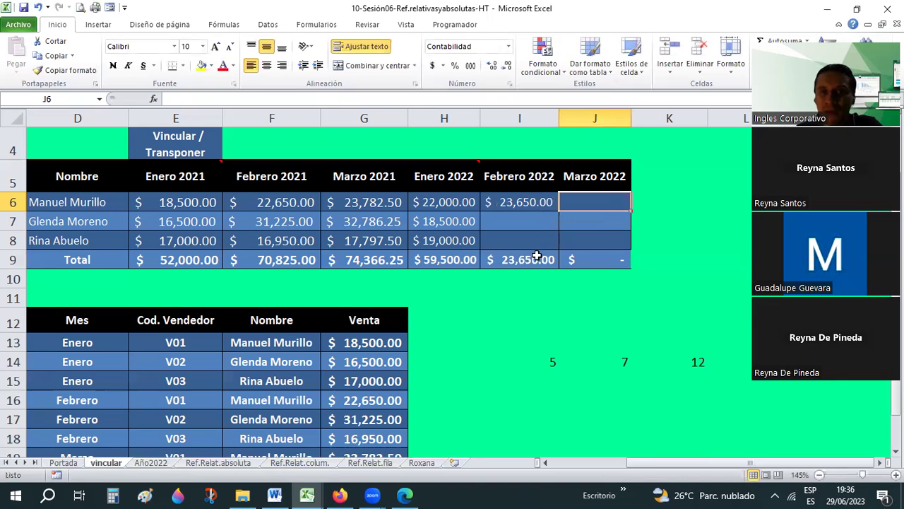
{"action": "left_click", "coordinate": [141, 464]}
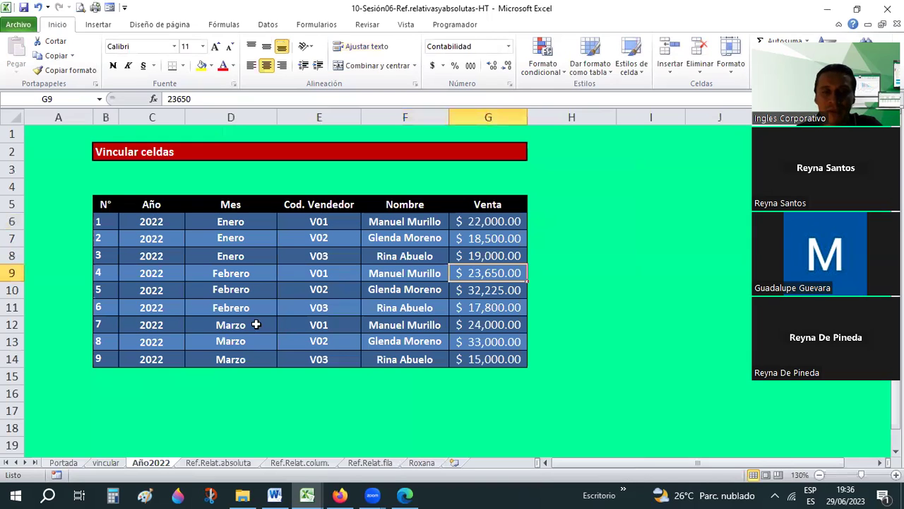
{"action": "left_click", "coordinate": [479, 326]}
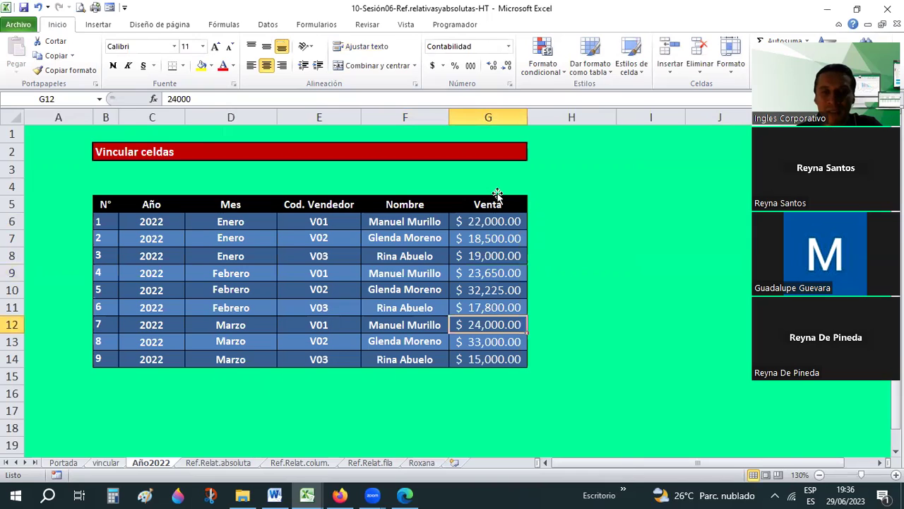
{"action": "key", "text": "ctrl+Page_Up"}
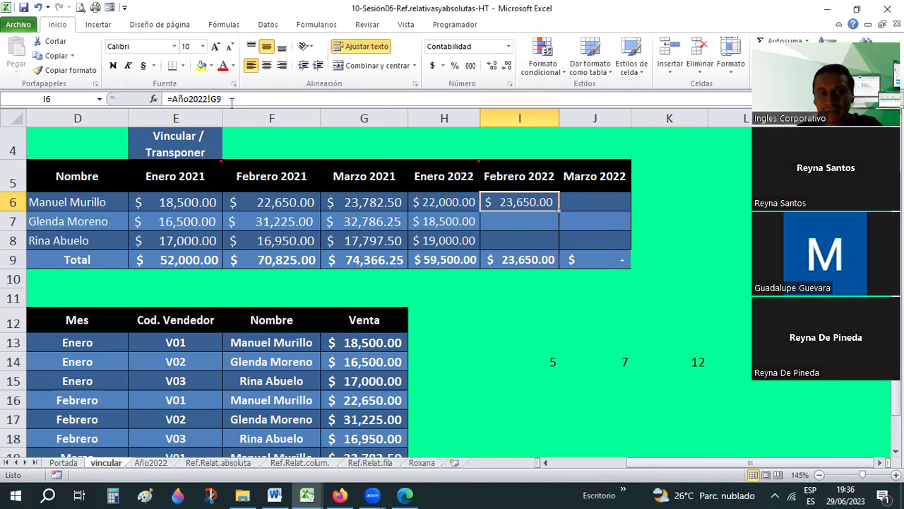
Copy the =Año2022!G9 formula text from I6's formula bar.
{"action": "left_click_drag", "start_coordinate": [221, 99], "coordinate": [153, 98]}
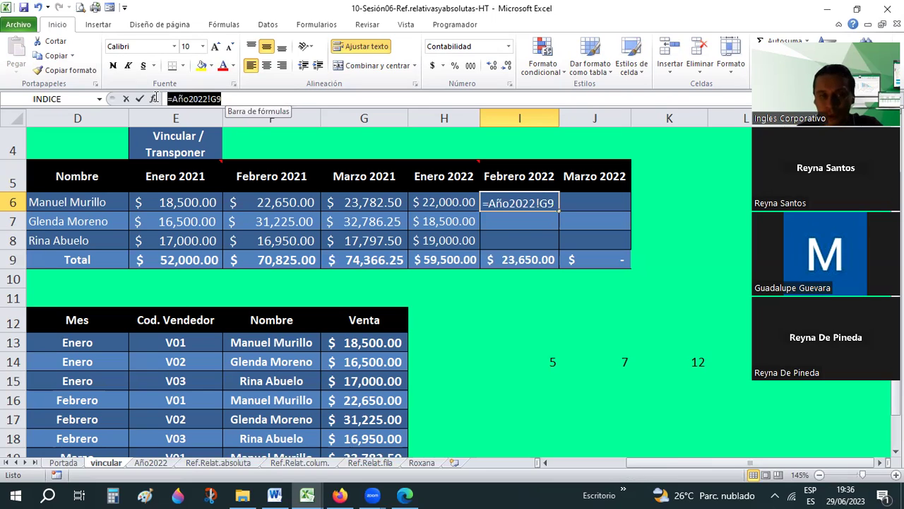
{"action": "left_click", "coordinate": [230, 99]}
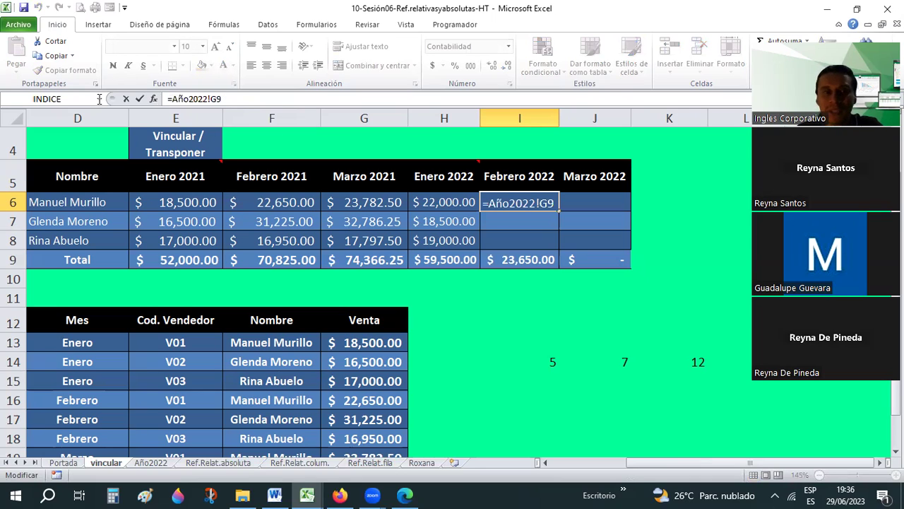
{"action": "key", "text": "shift+Home"}
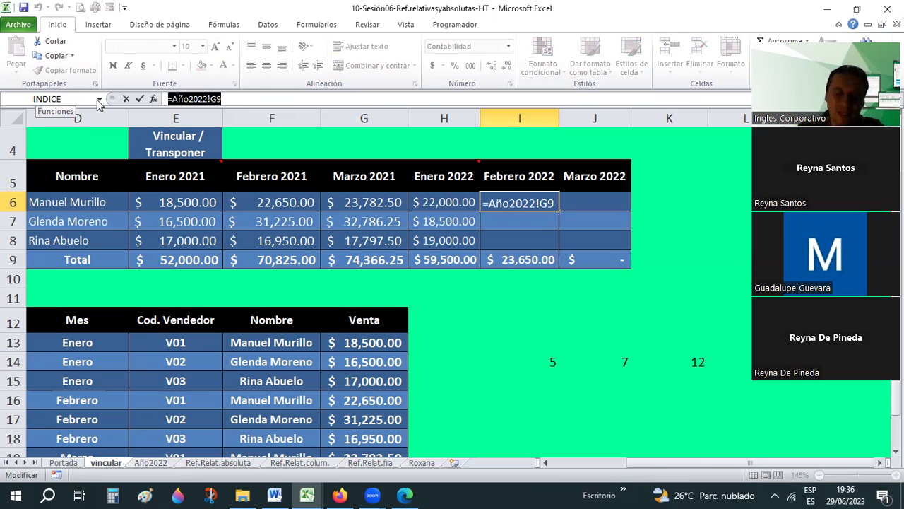
{"action": "key", "text": "ctrl+c"}
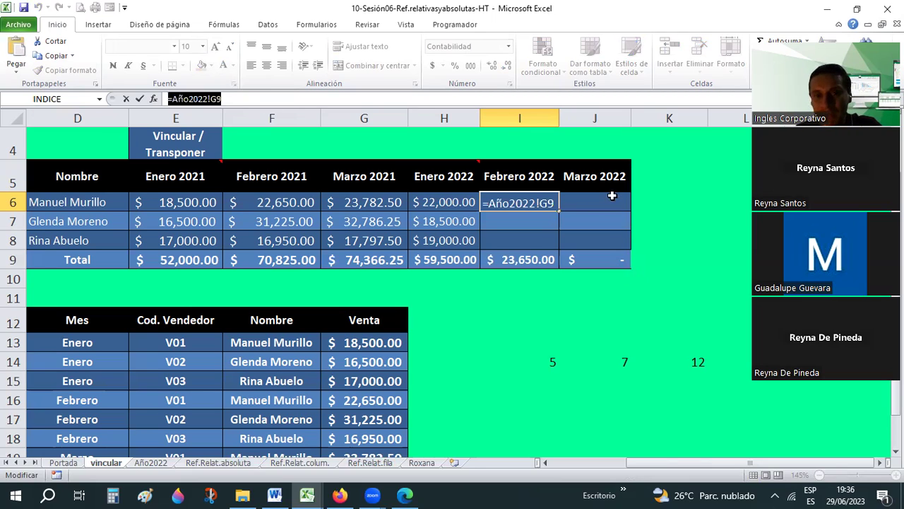
{"action": "key", "text": "ctrl+Return"}
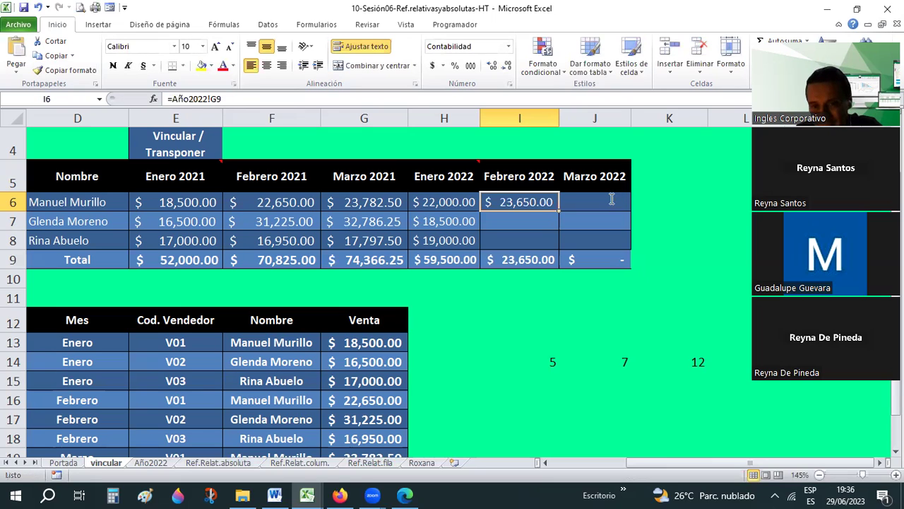
Paste =Año2022!G9 into J6, then change it to =Año2022!G12 to show $24,000.00.
{"action": "double_click", "coordinate": [611, 202]}
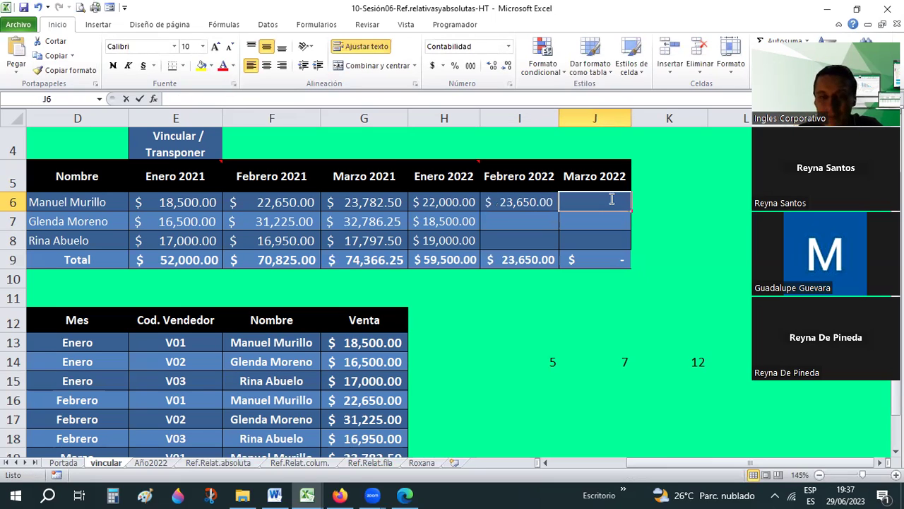
{"action": "type", "text": "="}
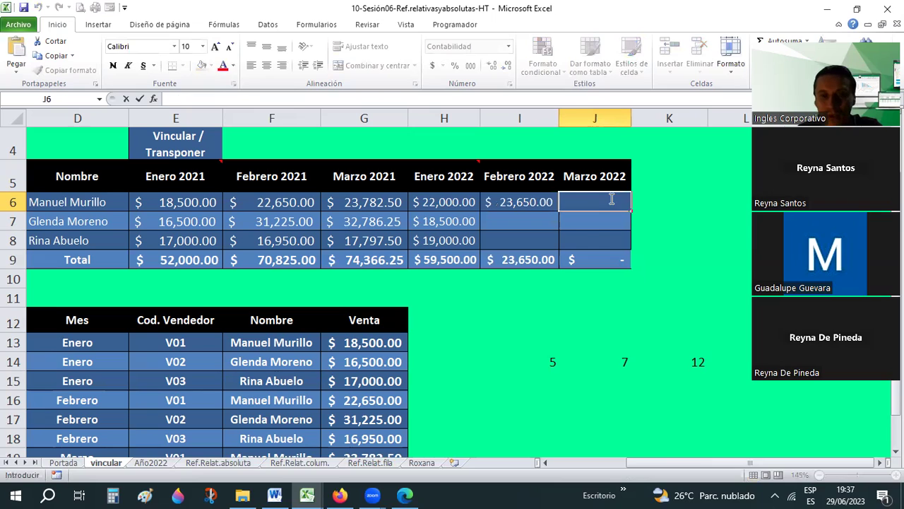
{"action": "type", "text": "=Año2022!G9"}
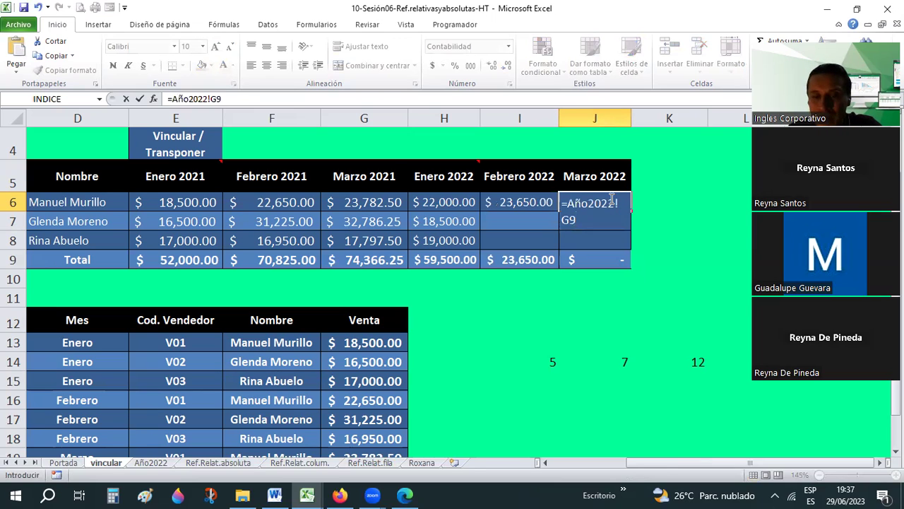
{"action": "key", "text": "Return"}
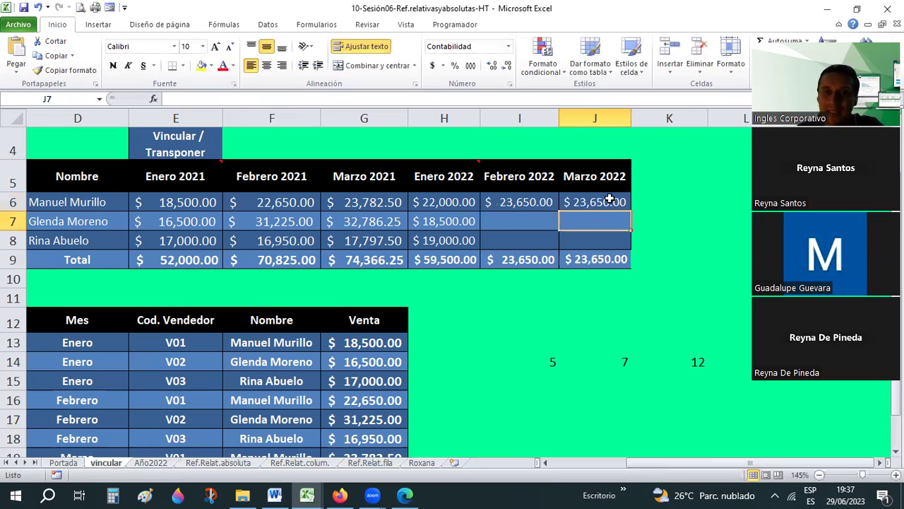
{"action": "left_click", "coordinate": [609, 201]}
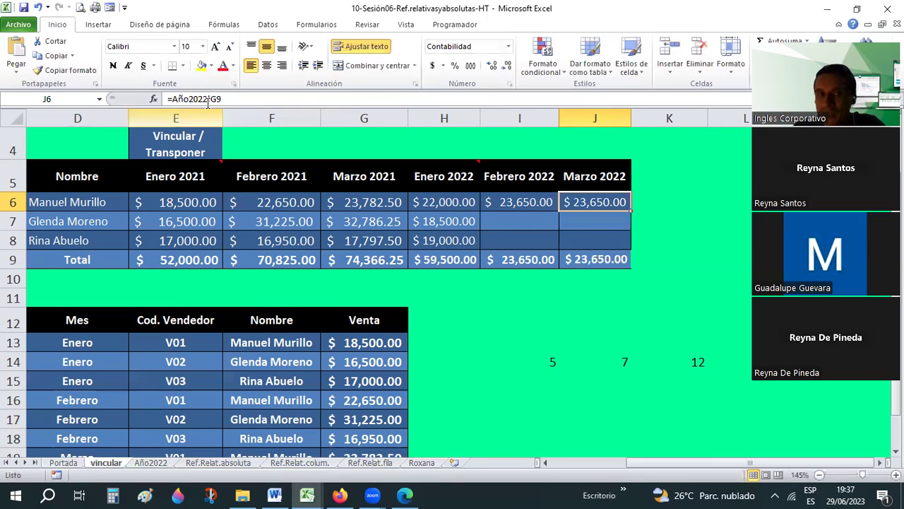
{"action": "left_click", "coordinate": [148, 463]}
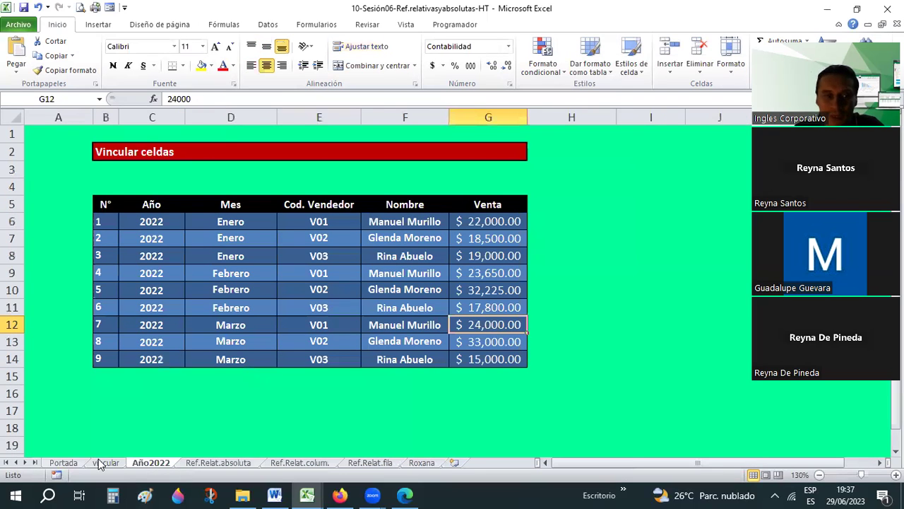
{"action": "left_click", "coordinate": [102, 463]}
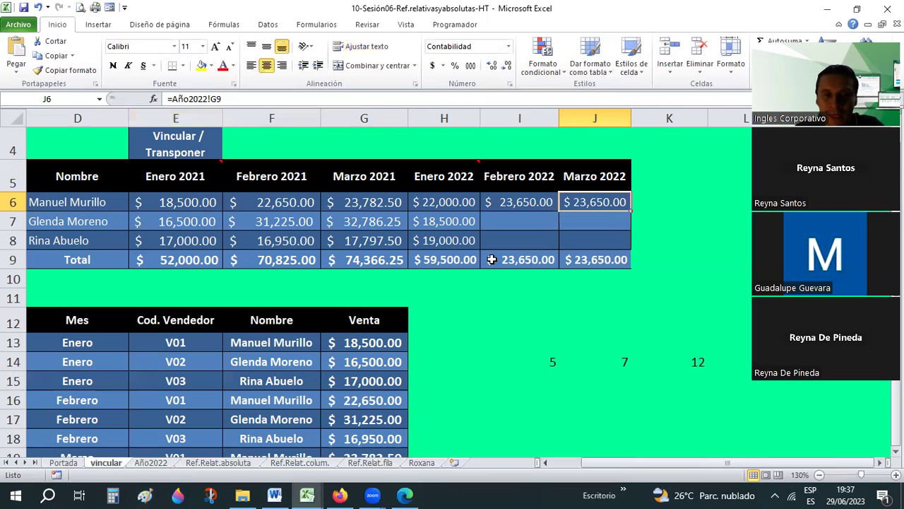
{"action": "double_click", "coordinate": [584, 202]}
{"action": "left_click", "coordinate": [578, 220]}
{"action": "key", "text": "BackSpace"}
{"action": "type", "text": "12"}
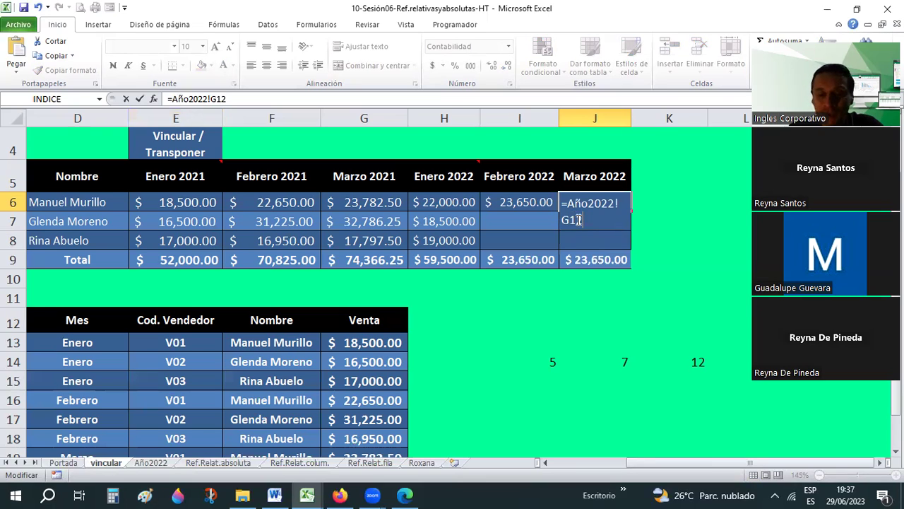
{"action": "key", "text": "Return"}
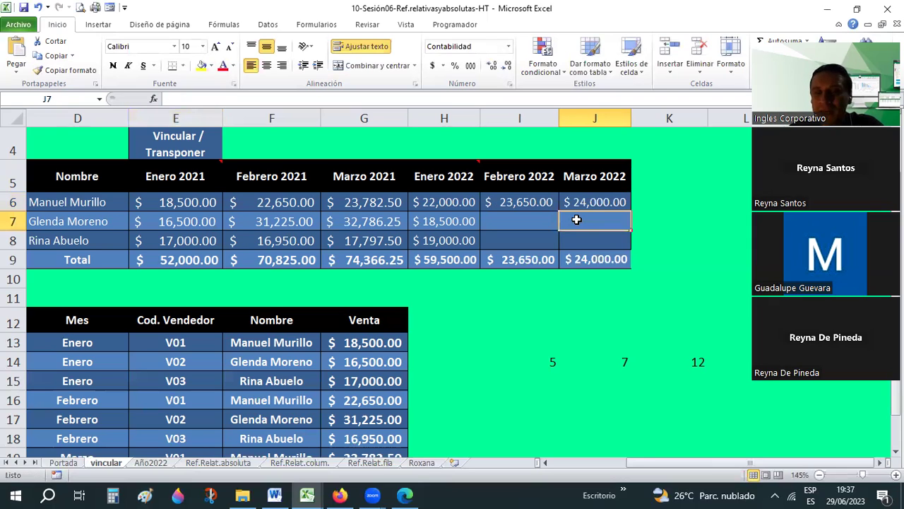
{"action": "key", "text": "Up"}
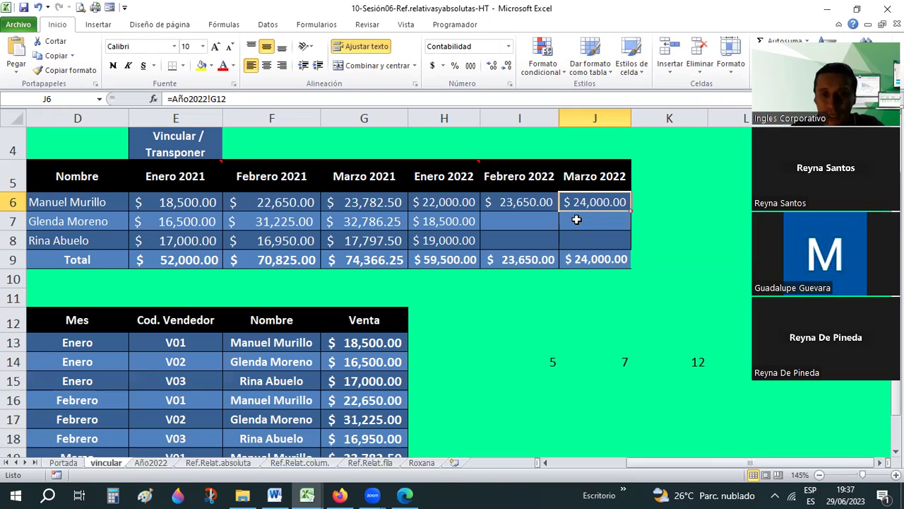
Copy the I6:J6 formulas into I7:J8, bringing totals to $73,675.00 and $72,000.00.
{"action": "key", "text": "shift+Left"}
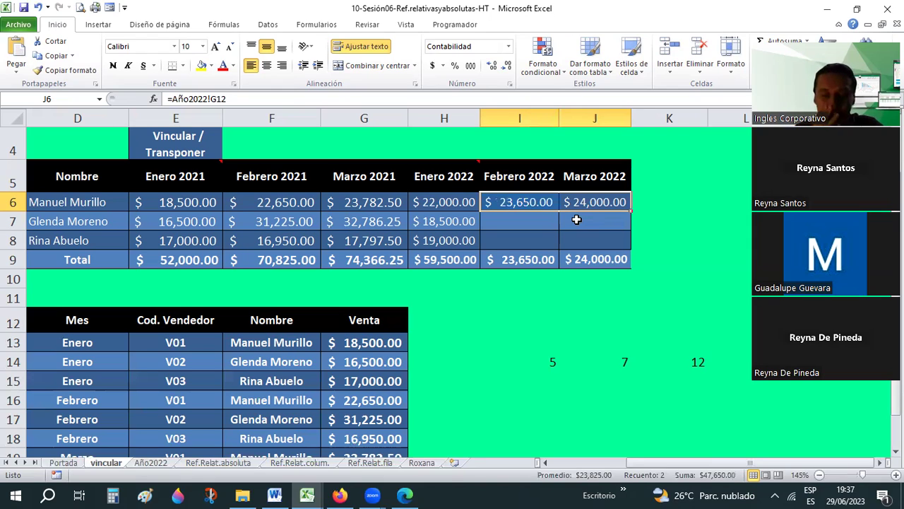
{"action": "key", "text": "ctrl+c"}
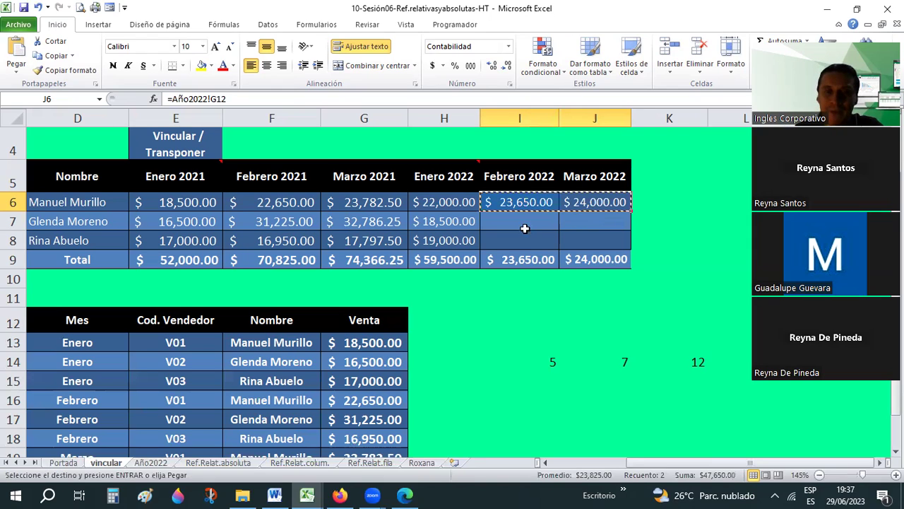
{"action": "left_click_drag", "start_coordinate": [520, 222], "coordinate": [571, 233]}
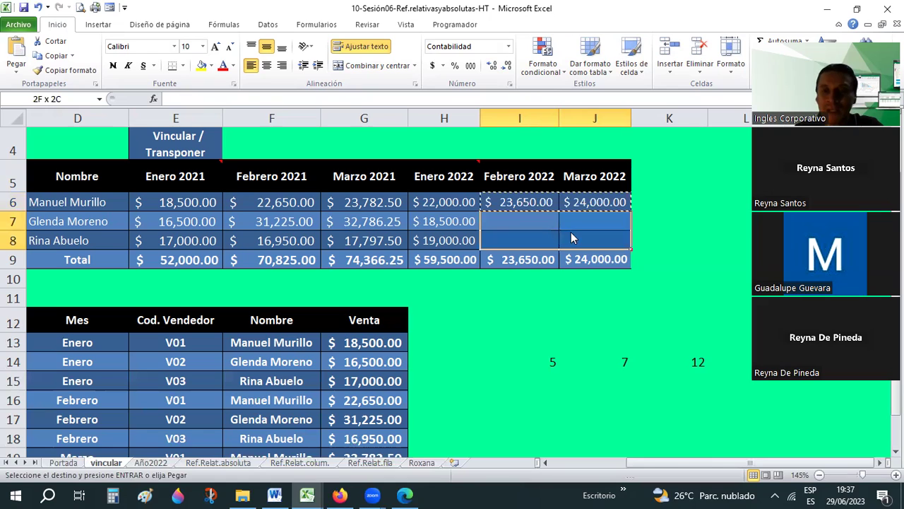
{"action": "right_click", "coordinate": [571, 232]}
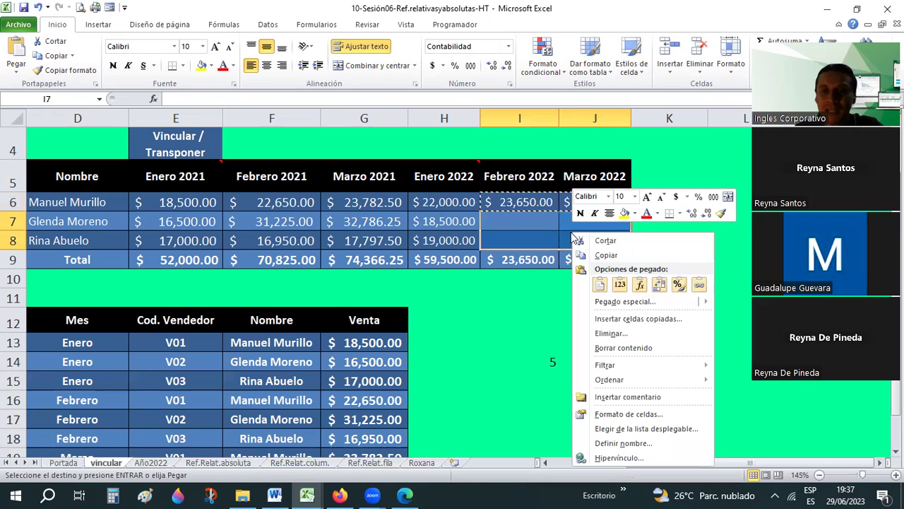
{"action": "left_click", "coordinate": [640, 284]}
{"action": "left_click", "coordinate": [599, 319]}
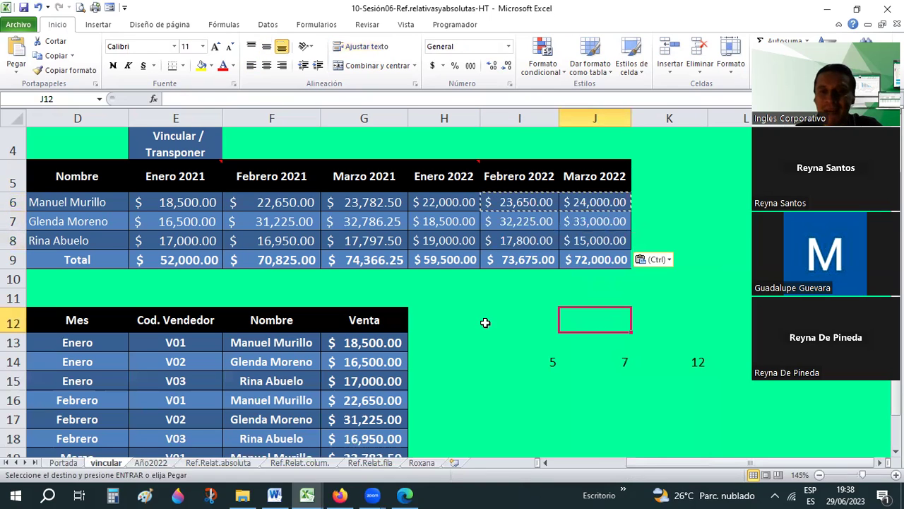
{"action": "key", "text": "Escape"}
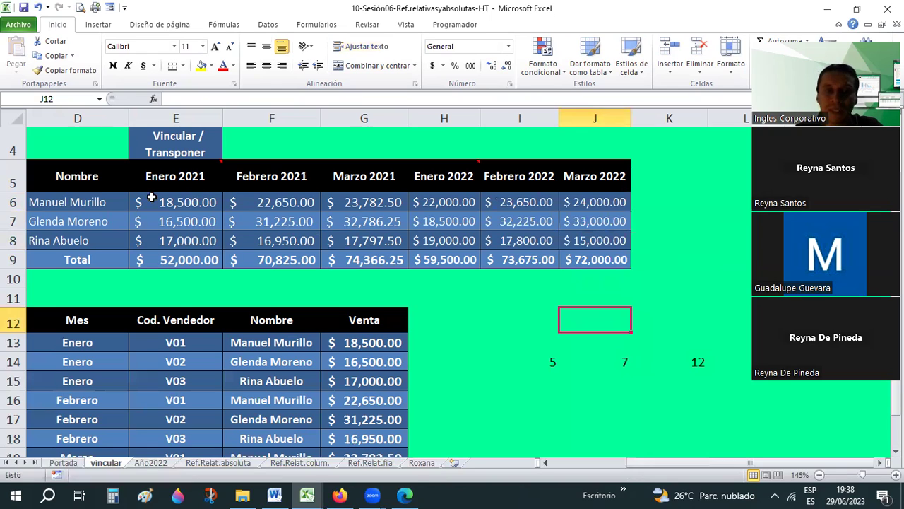
Review the linked 2021 and 2022 sales figures and their totals.
{"action": "left_click", "coordinate": [154, 342]}
{"action": "left_click", "coordinate": [190, 198]}
{"action": "left_click_drag", "start_coordinate": [189, 202], "coordinate": [336, 244]}
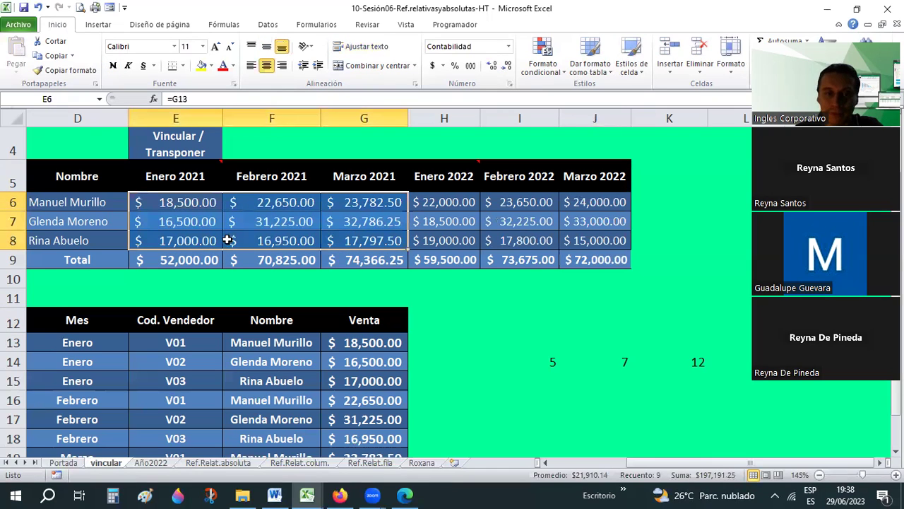
{"action": "left_click", "coordinate": [277, 206]}
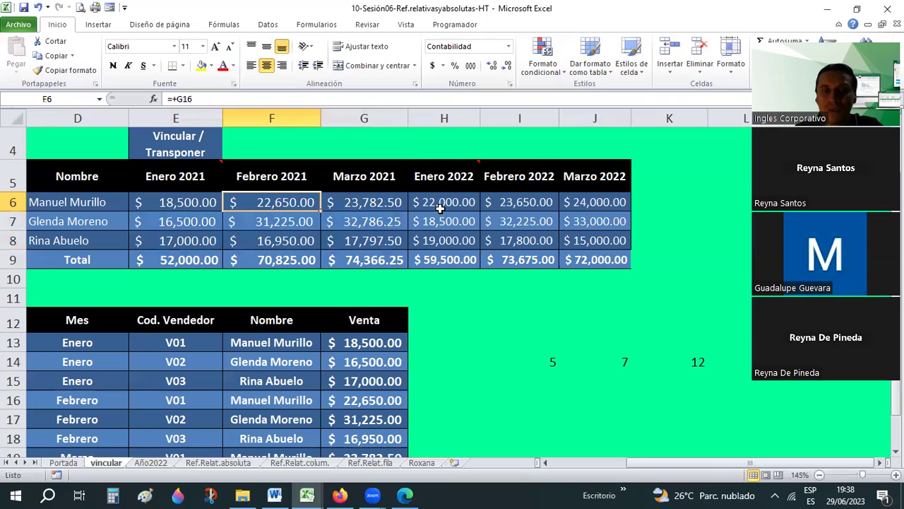
{"action": "left_click_drag", "start_coordinate": [445, 203], "coordinate": [579, 254]}
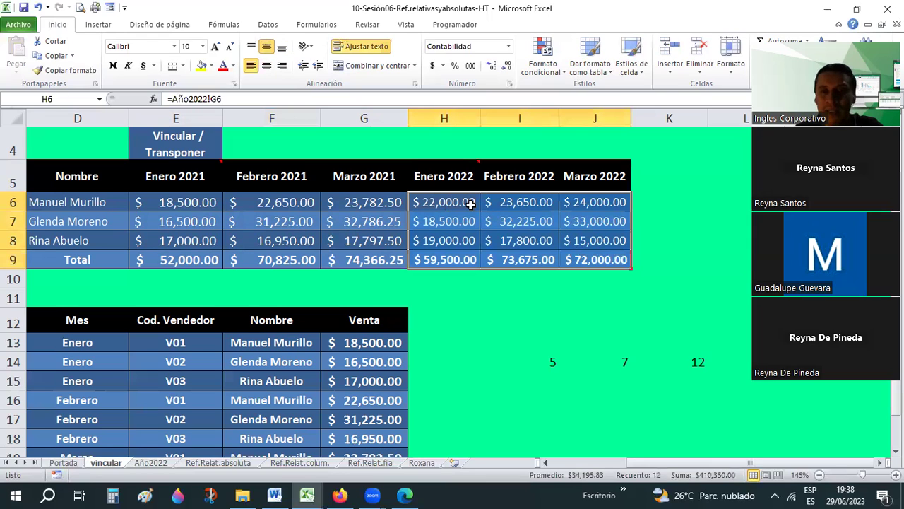
{"action": "key", "text": "shift+BackSpace"}
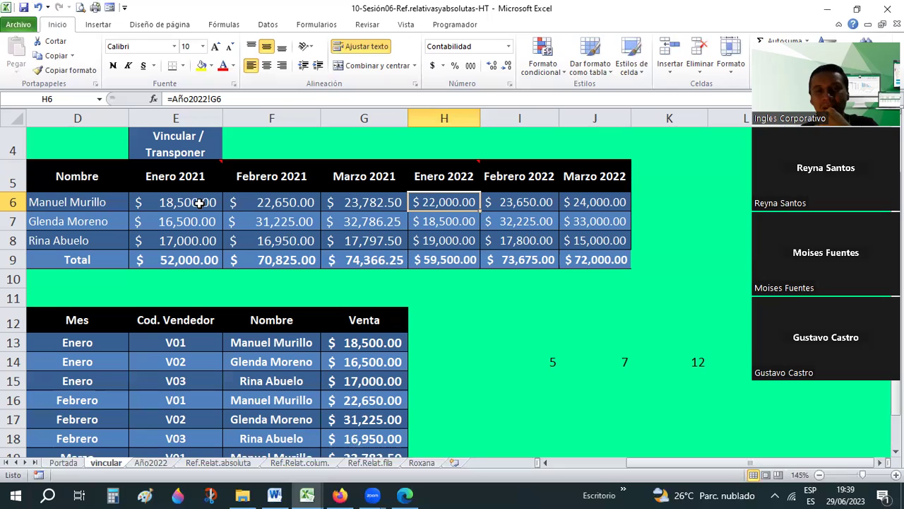
{"action": "left_click", "coordinate": [641, 186]}
{"action": "left_click", "coordinate": [24, 7]}
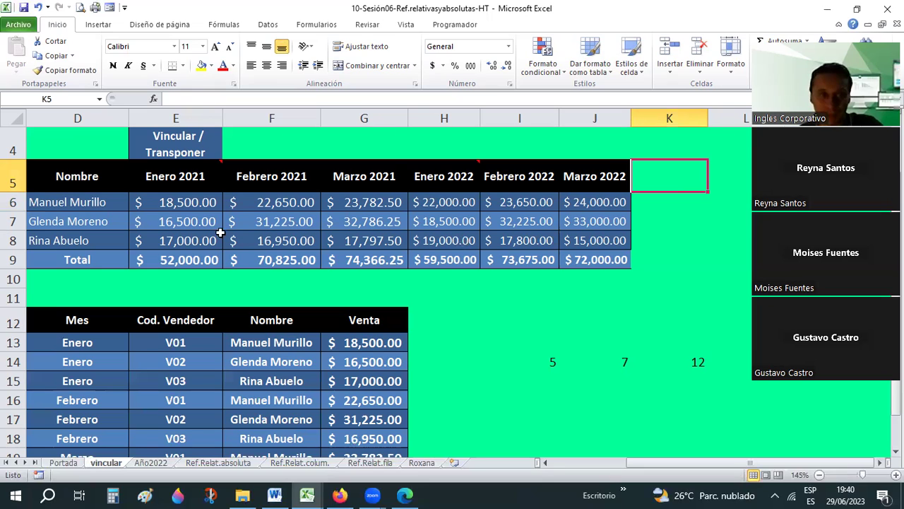
{"action": "left_click_drag", "start_coordinate": [175, 204], "coordinate": [562, 206]}
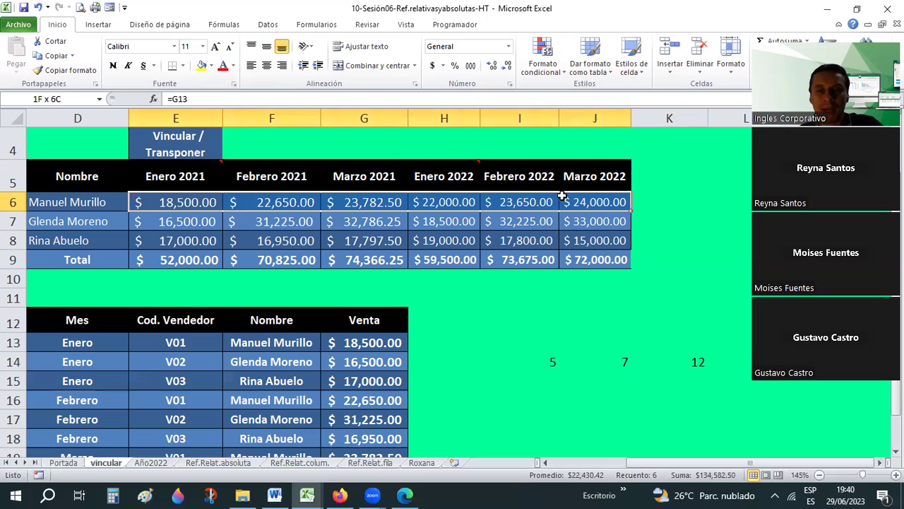
{"action": "left_click", "coordinate": [563, 203]}
{"action": "left_click", "coordinate": [651, 202]}
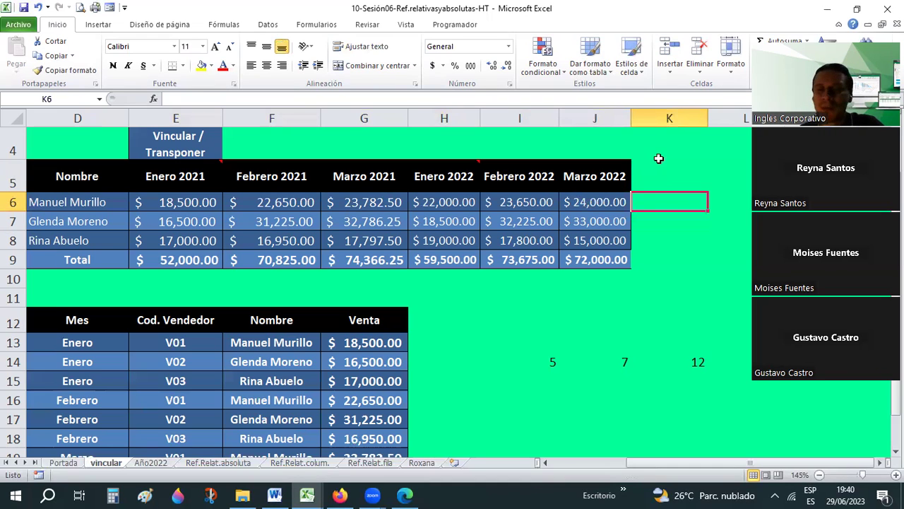
{"action": "key", "text": "Up"}
{"action": "key", "text": "Up"}
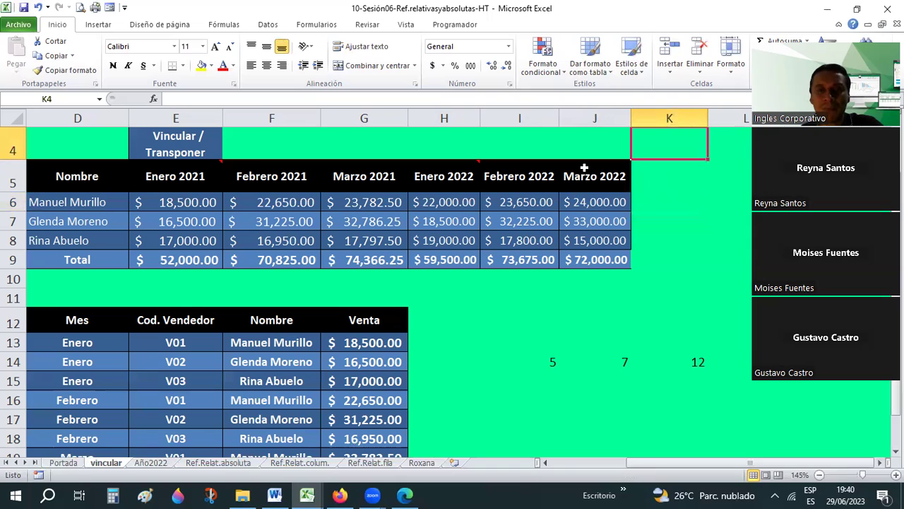
{"action": "left_click_drag", "start_coordinate": [590, 177], "coordinate": [585, 260]}
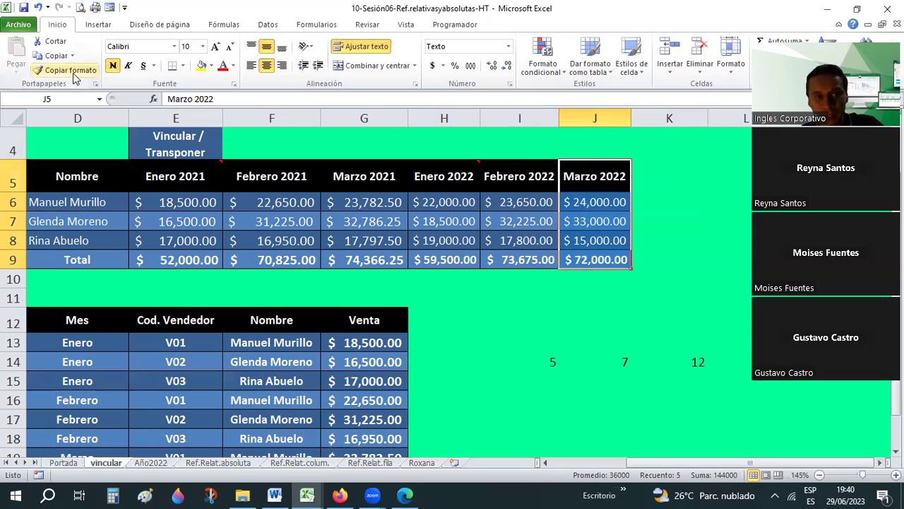
Copy the March 2022 column's formatting onto column K with Format Painter.
{"action": "left_click", "coordinate": [74, 73]}
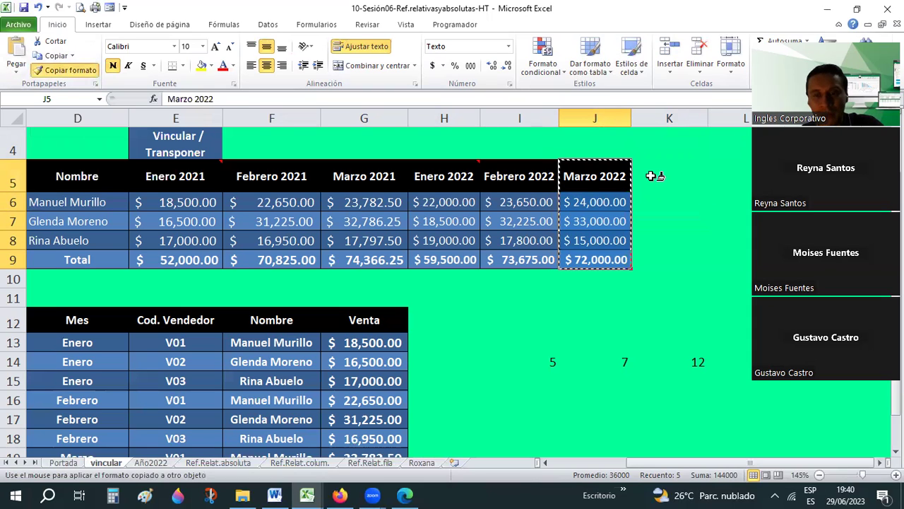
{"action": "left_click", "coordinate": [651, 176]}
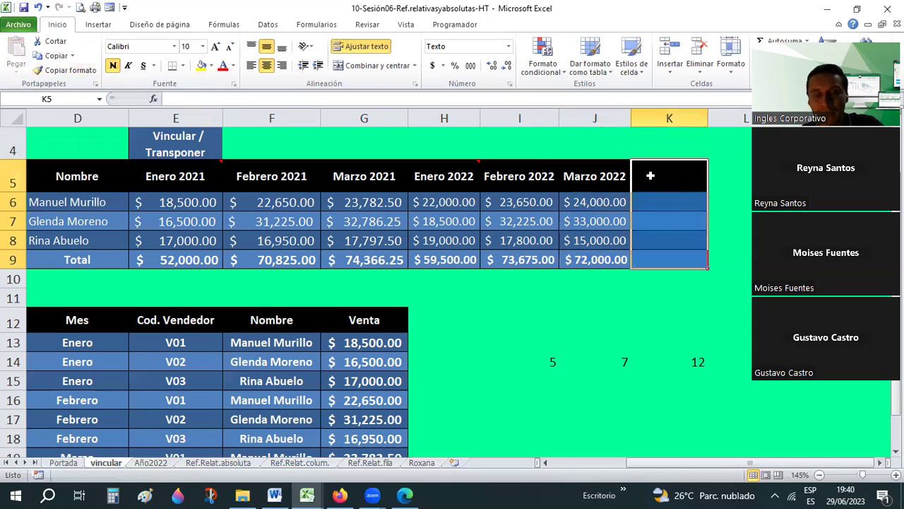
{"action": "left_click", "coordinate": [653, 298]}
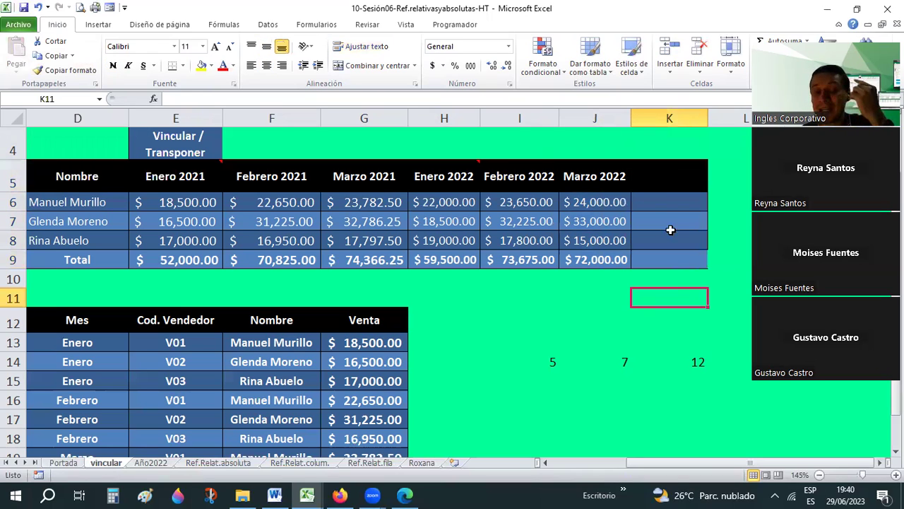
Head column K "Total / vendedor" and start an AutoSum in K6.
{"action": "left_click", "coordinate": [664, 178]}
{"action": "type", "text": "Total"}
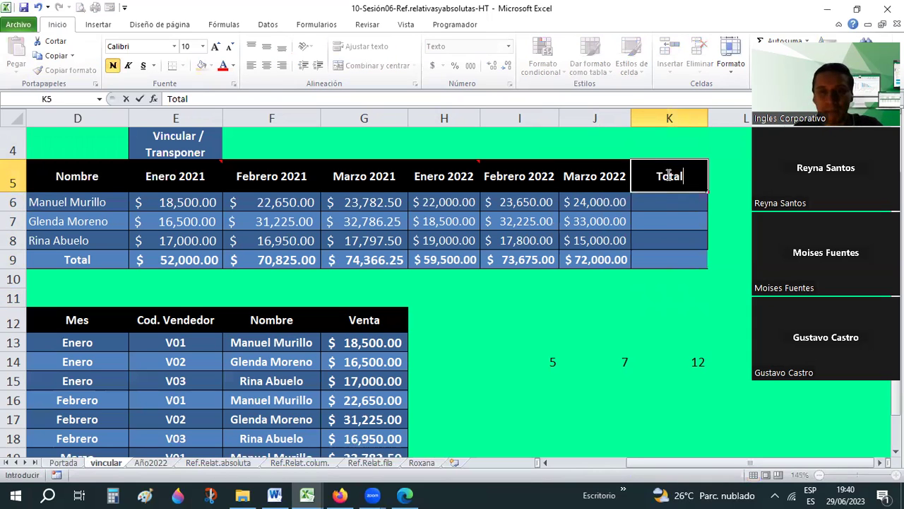
{"action": "type", "text": " / venderor"}
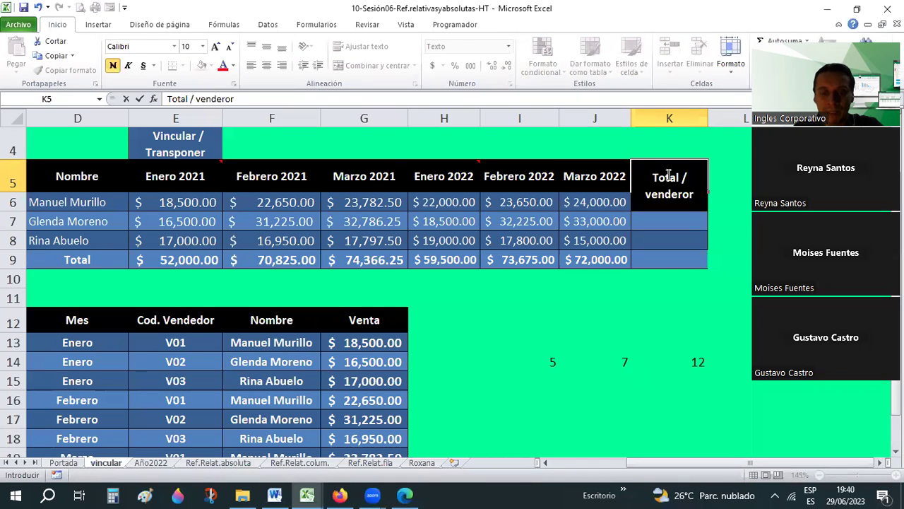
{"action": "key", "text": "BackSpace"}
{"action": "key", "text": "BackSpace"}
{"action": "key", "text": "BackSpace"}
{"action": "type", "text": "dor"}
{"action": "key", "text": "Return"}
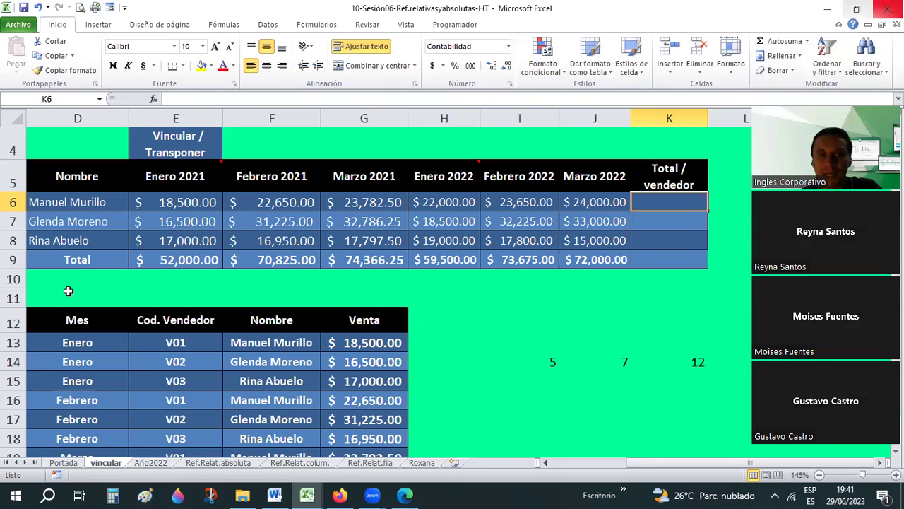
{"action": "key", "text": "alt+equal"}
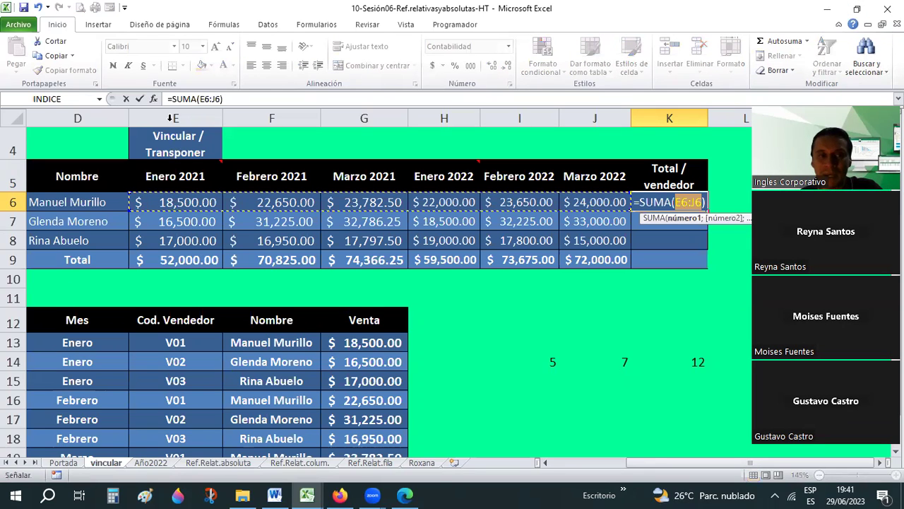
Accept =SUMA(E6:J6) in K6 for $134,582.50 and review the row 6 formulas.
{"action": "key", "text": "ctrl+Return"}
{"action": "left_click", "coordinate": [621, 198]}
{"action": "key", "text": "Left"}
{"action": "key", "text": "Left"}
{"action": "key", "text": "Left"}
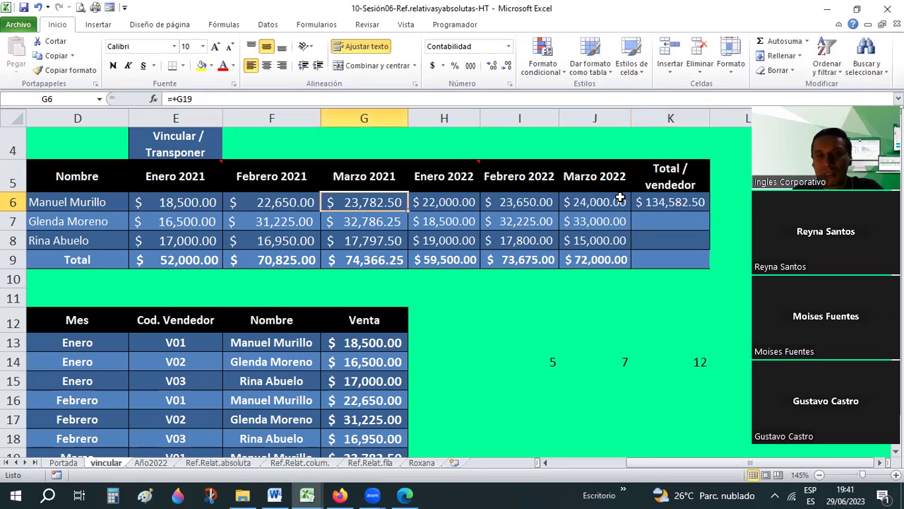
{"action": "key", "text": "Right"}
{"action": "key", "text": "Right"}
{"action": "key", "text": "Right"}
{"action": "key", "text": "Left"}
{"action": "key", "text": "Right"}
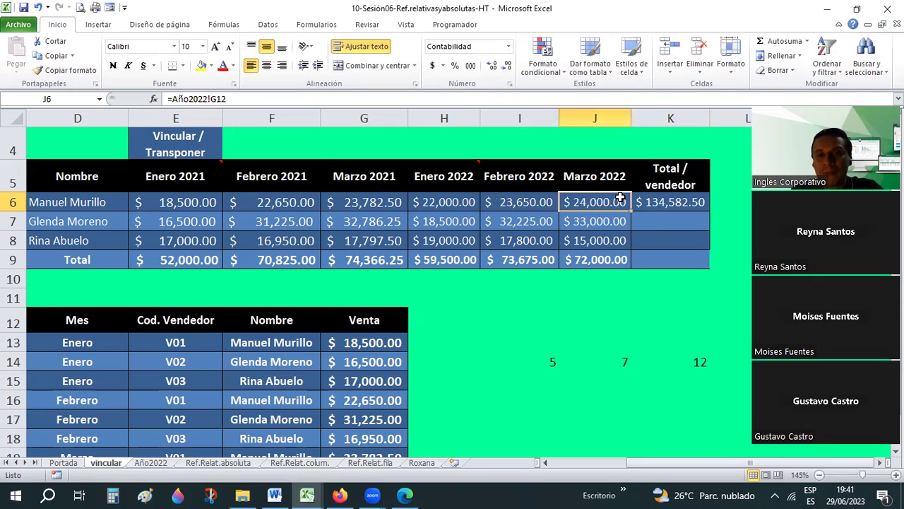
{"action": "key", "text": "Right"}
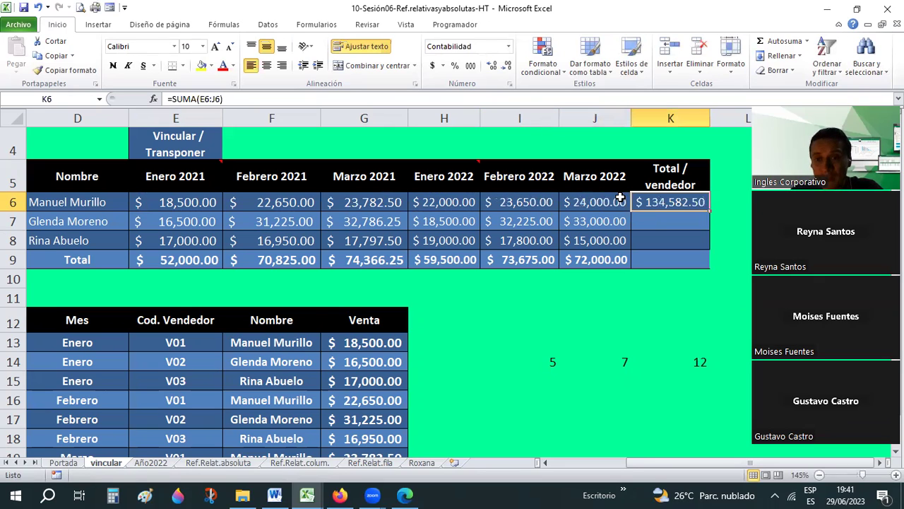
{"action": "key", "text": "Down"}
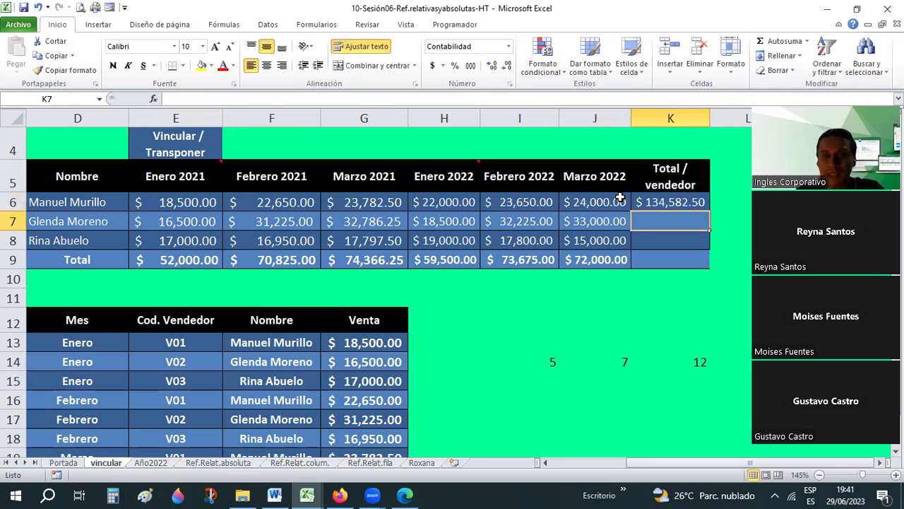
Build =E7+F7+G7+H7+I7+J7 in K7 for $164,236.25 and compare it with K6's SUMA.
{"action": "type", "text": "="}
{"action": "left_click", "coordinate": [191, 222]}
{"action": "type", "text": "+"}
{"action": "left_click", "coordinate": [260, 221]}
{"action": "type", "text": "+"}
{"action": "left_click", "coordinate": [375, 221]}
{"action": "type", "text": "+"}
{"action": "left_click", "coordinate": [445, 219]}
{"action": "type", "text": "+"}
{"action": "left_click", "coordinate": [505, 219]}
{"action": "type", "text": "+"}
{"action": "left_click", "coordinate": [584, 221]}
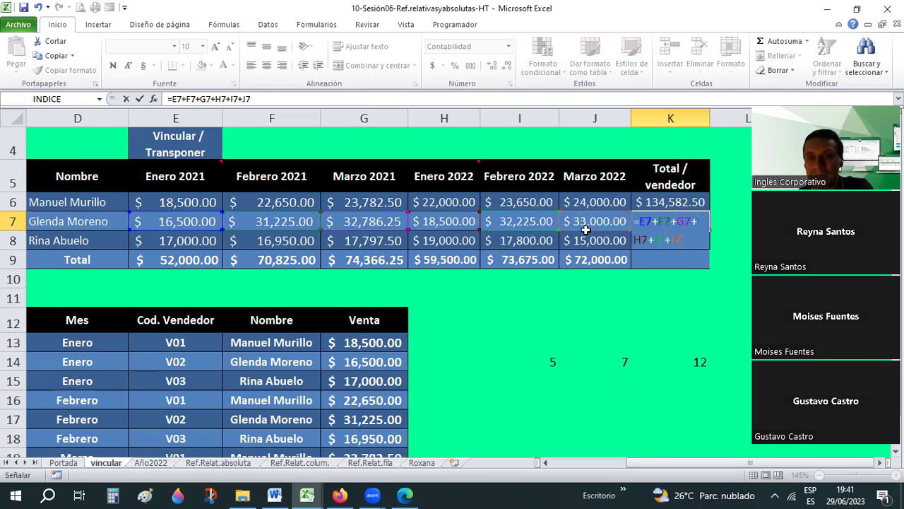
{"action": "key", "text": "Return"}
{"action": "key", "text": "Up"}
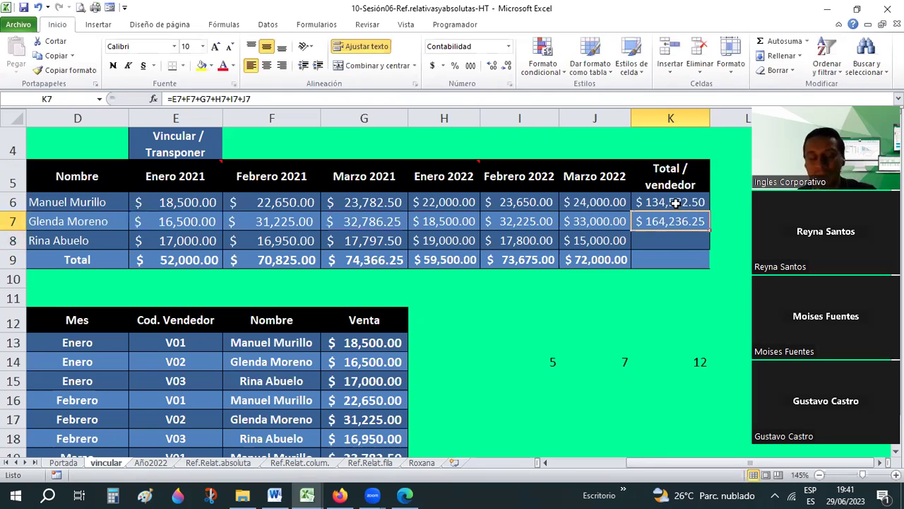
{"action": "left_click", "coordinate": [675, 203]}
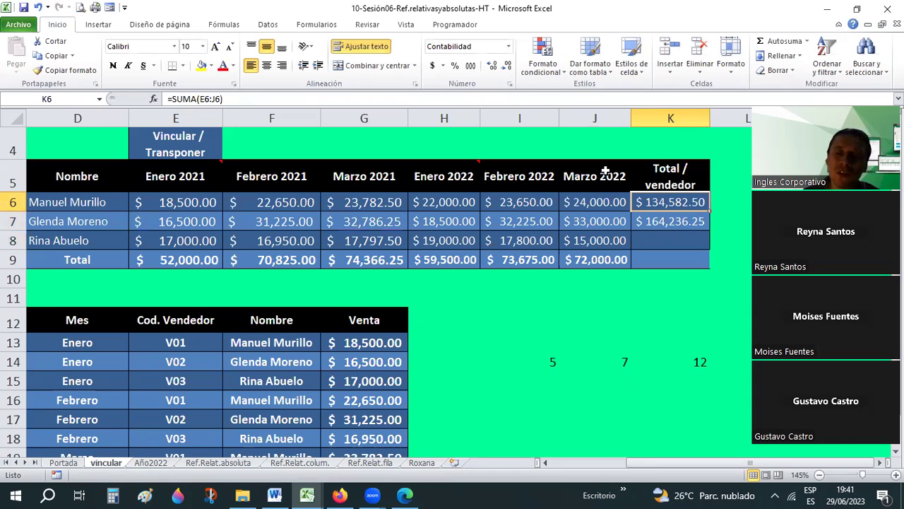
{"action": "left_click", "coordinate": [667, 222]}
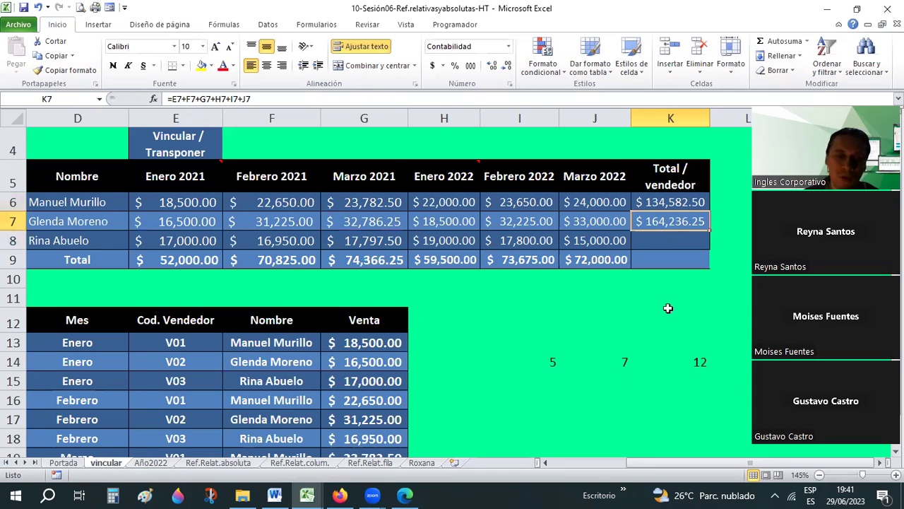
Copy K7's total formula down to K8:K9, giving $103,547.50 and a $402,366.25 grand total.
{"action": "right_click", "coordinate": [670, 224]}
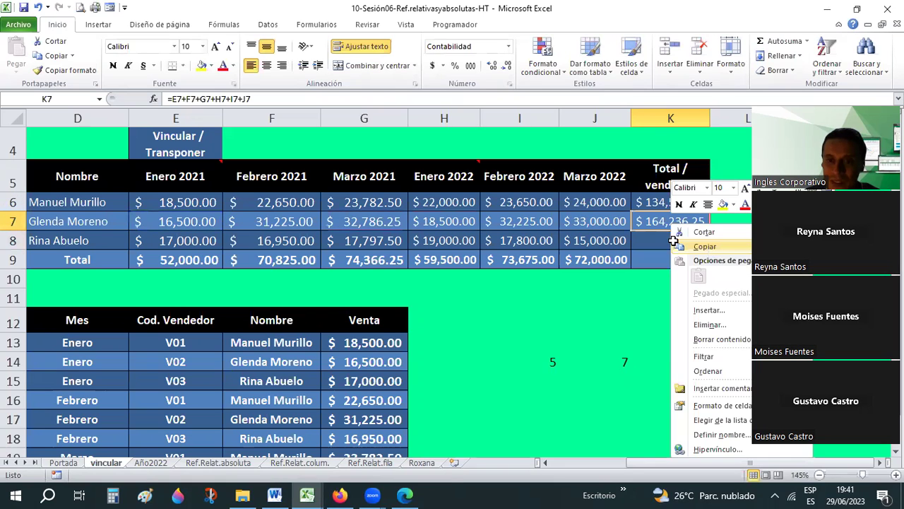
{"action": "left_click", "coordinate": [673, 244]}
{"action": "left_click_drag", "start_coordinate": [673, 241], "coordinate": [673, 262]}
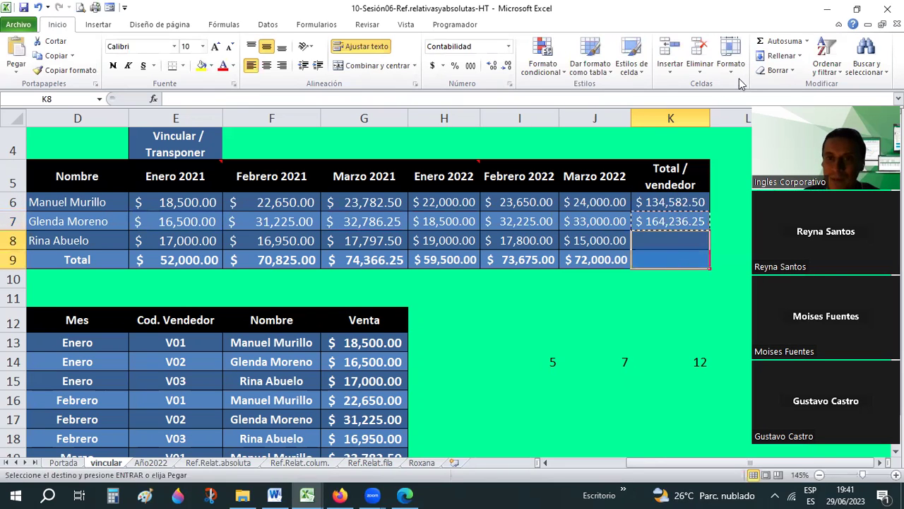
{"action": "right_click", "coordinate": [674, 262]}
{"action": "left_click", "coordinate": [689, 79]}
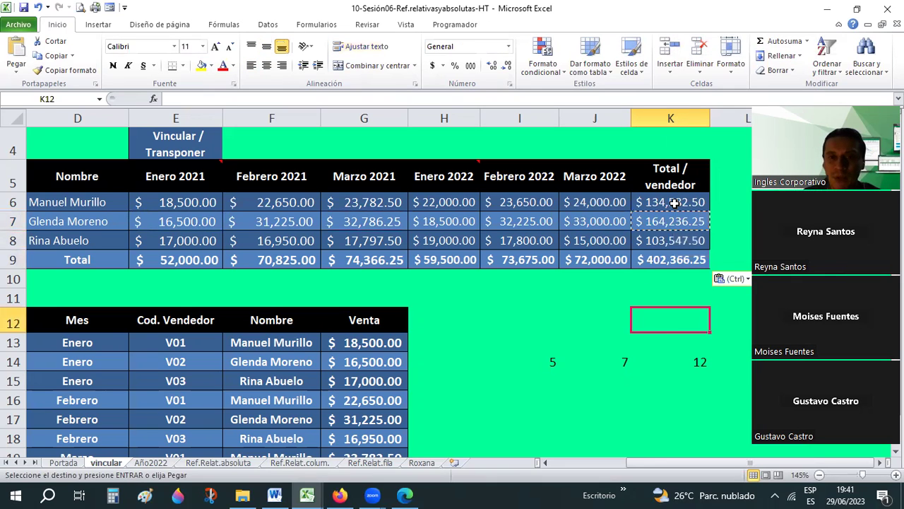
Review the K6–K9 total formulas and cancel the pending copy of K6:K8.
{"action": "left_click", "coordinate": [674, 203]}
{"action": "left_click", "coordinate": [663, 232]}
{"action": "left_click", "coordinate": [662, 240]}
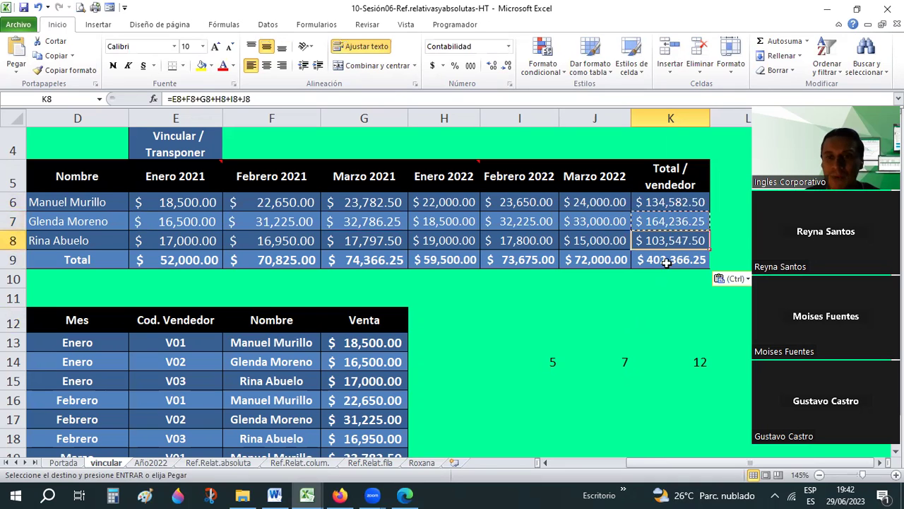
{"action": "left_click", "coordinate": [681, 265]}
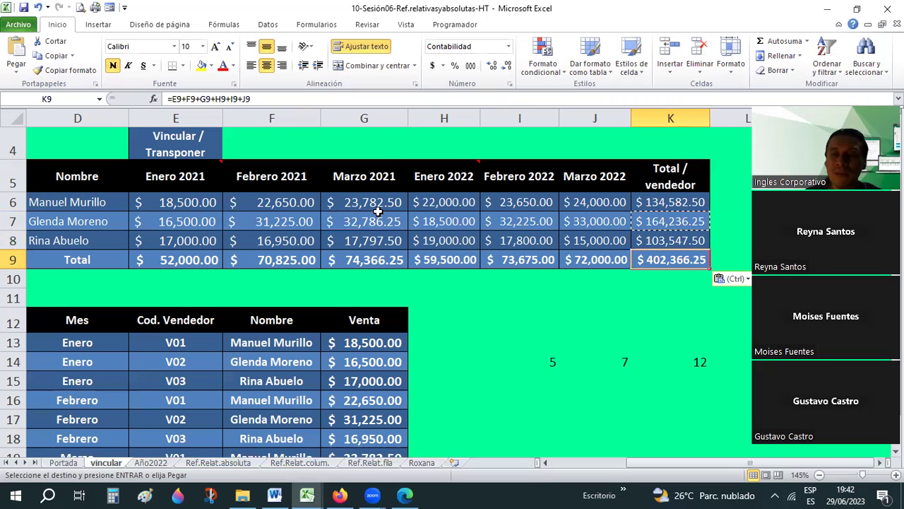
{"action": "left_click", "coordinate": [657, 204]}
{"action": "left_click", "coordinate": [659, 240], "text": "shift"}
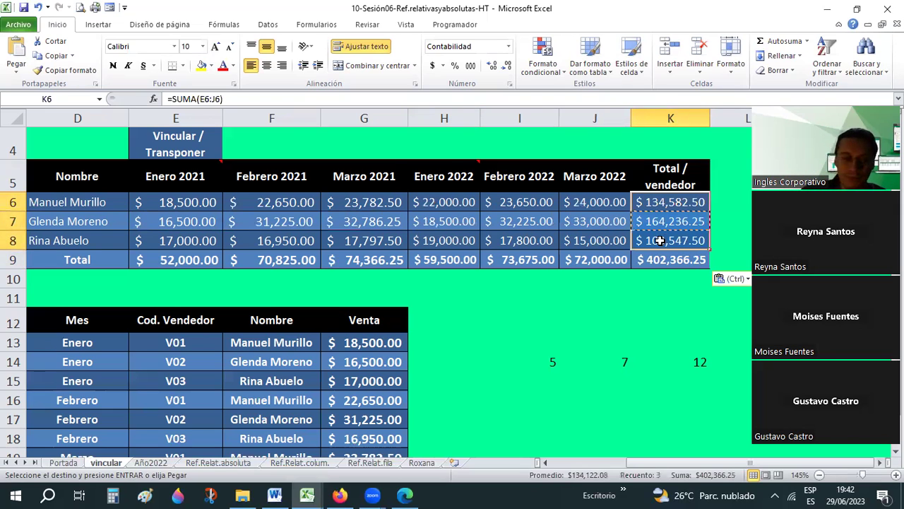
{"action": "key", "text": "Escape"}
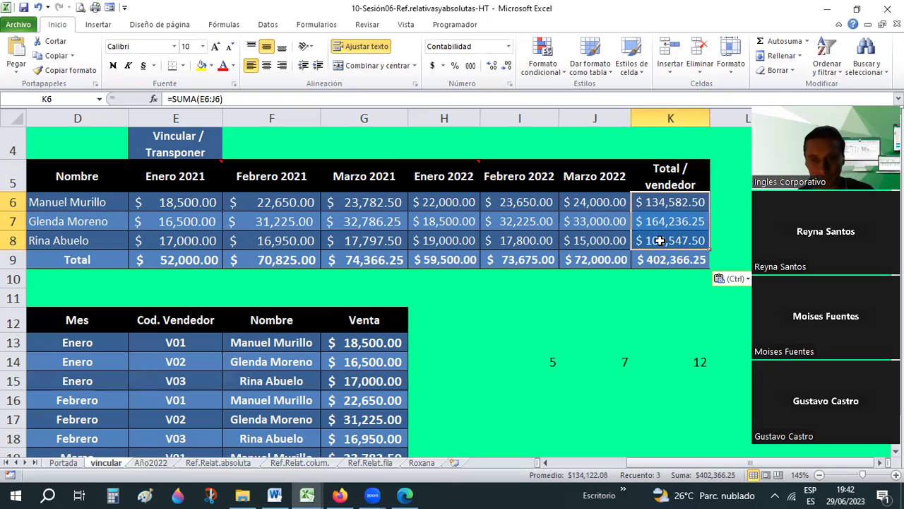
{"action": "key", "text": "Escape"}
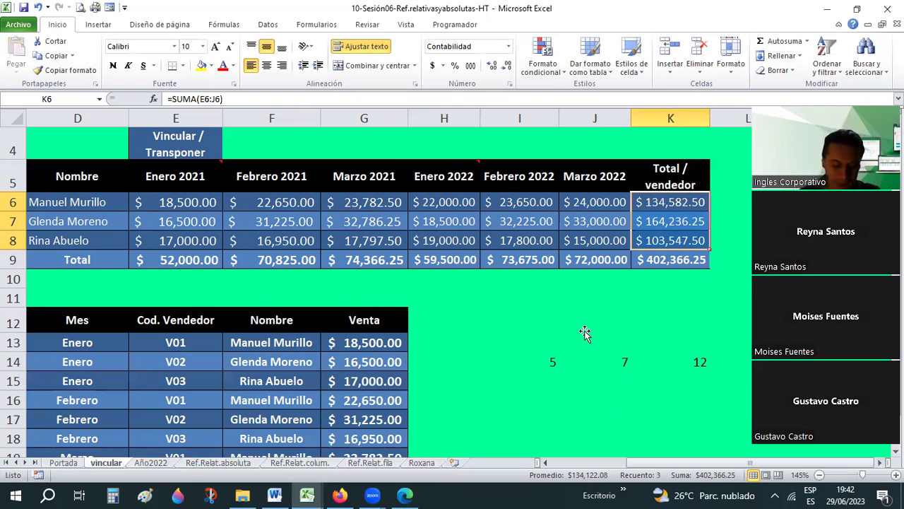
{"action": "left_click", "coordinate": [584, 330]}
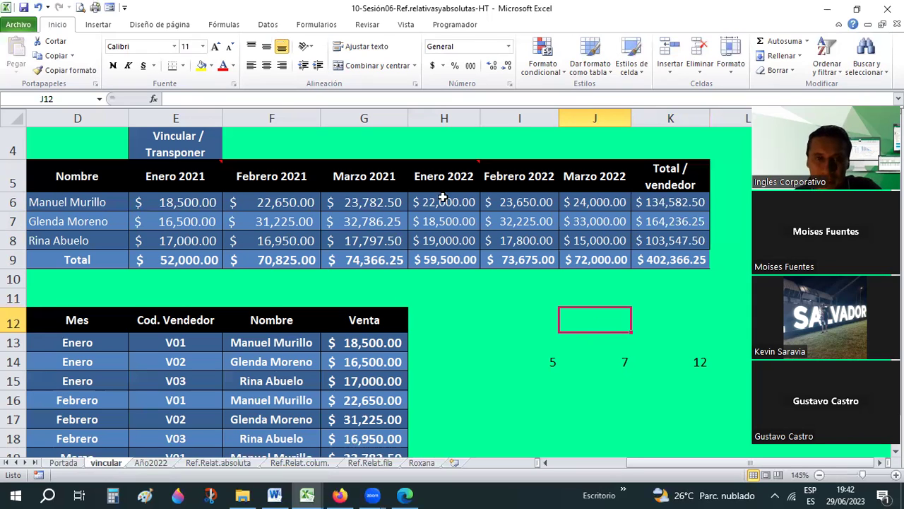
Change the first seller's March 2021 cell G6 from =+G19 to =G20, showing 32,786.25.
{"action": "left_click", "coordinate": [379, 204]}
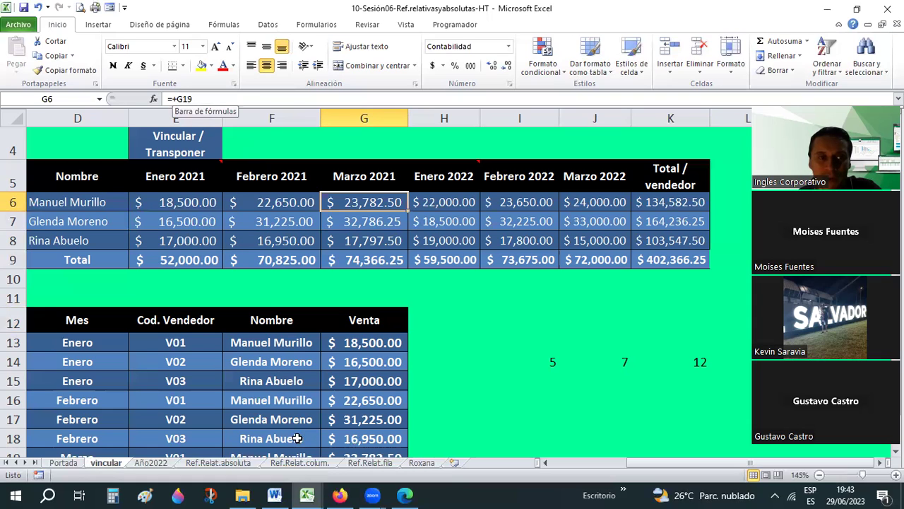
{"action": "scroll", "coordinate": [209, 369], "scroll_direction": "down", "scroll_amount": 1}
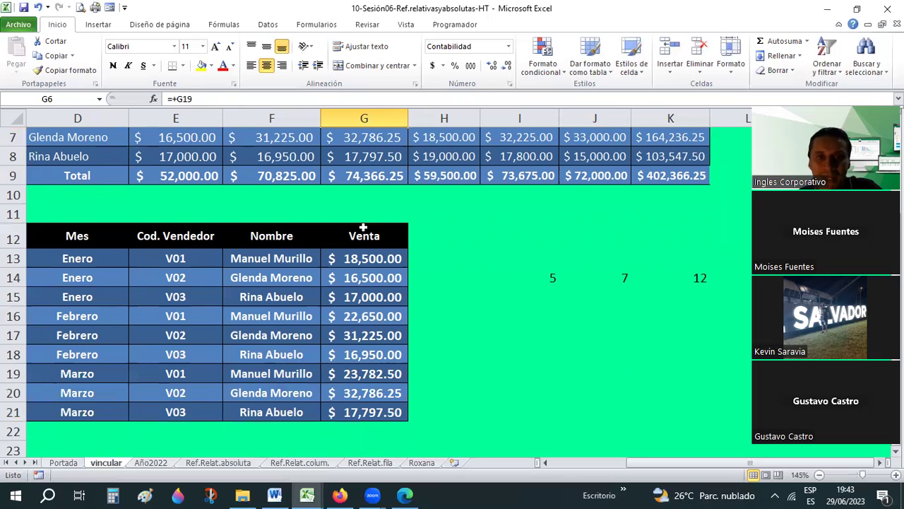
{"action": "scroll", "coordinate": [346, 203], "scroll_direction": "up", "scroll_amount": 1}
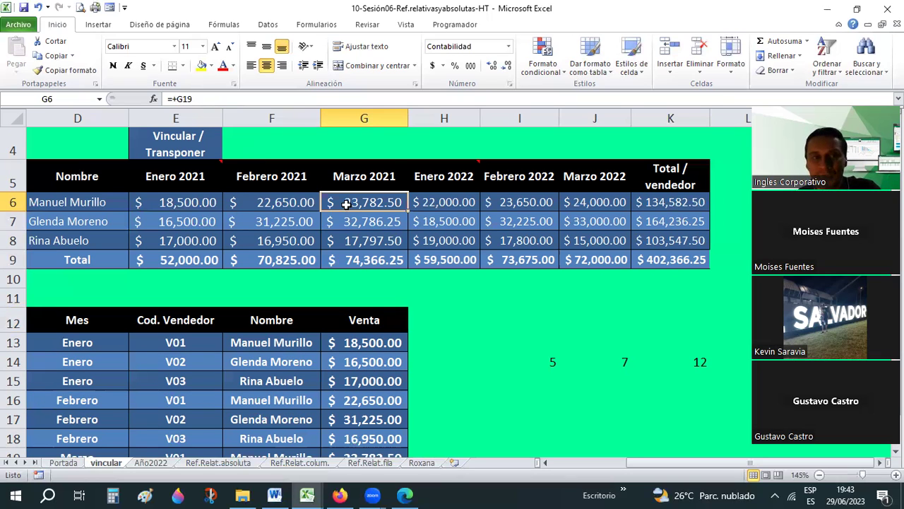
{"action": "left_click_drag", "start_coordinate": [233, 98], "coordinate": [171, 98]}
{"action": "left_click", "coordinate": [167, 101]}
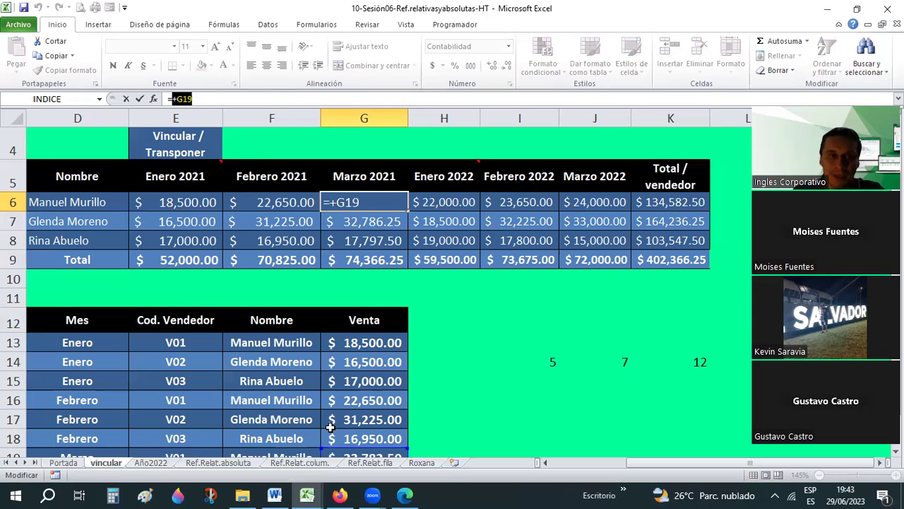
{"action": "type", "text": "g20"}
{"action": "key", "text": "Return"}
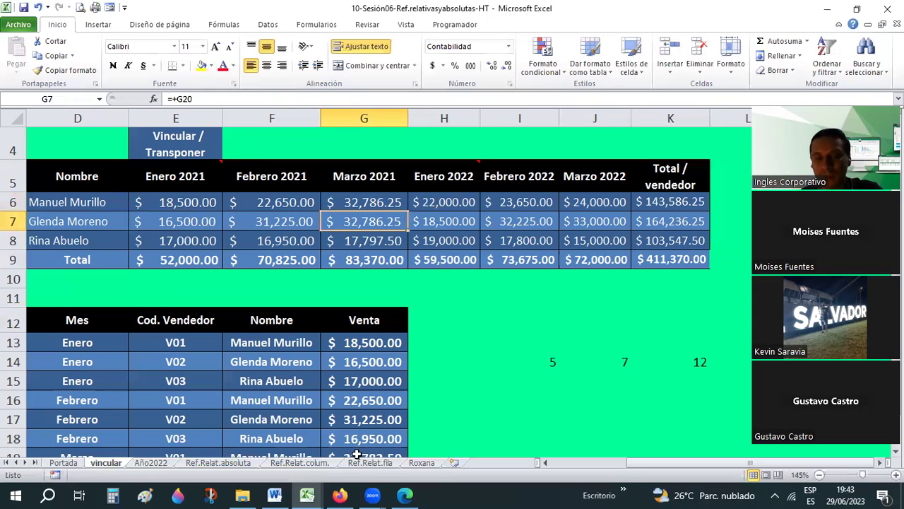
Compare G6's new formula with the one in G7.
{"action": "left_click", "coordinate": [367, 200]}
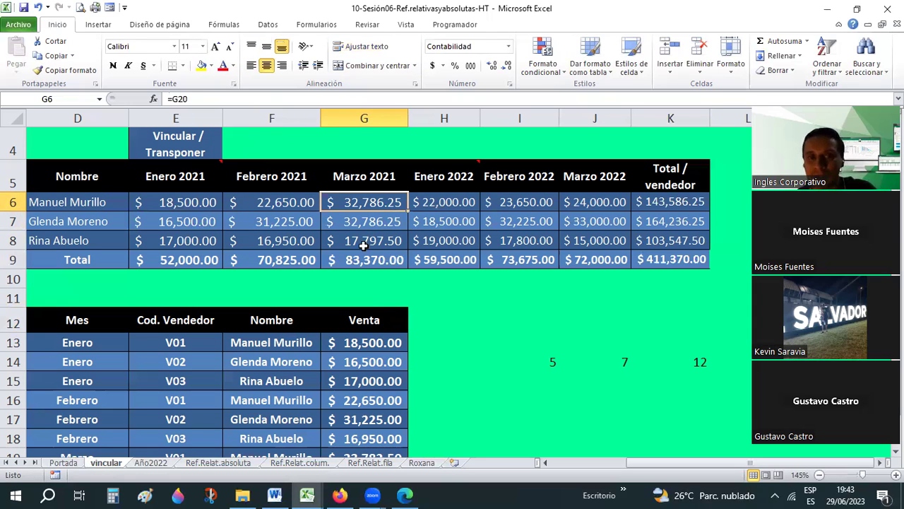
{"action": "left_click", "coordinate": [375, 223]}
{"action": "left_click_drag", "start_coordinate": [380, 197], "coordinate": [387, 220]}
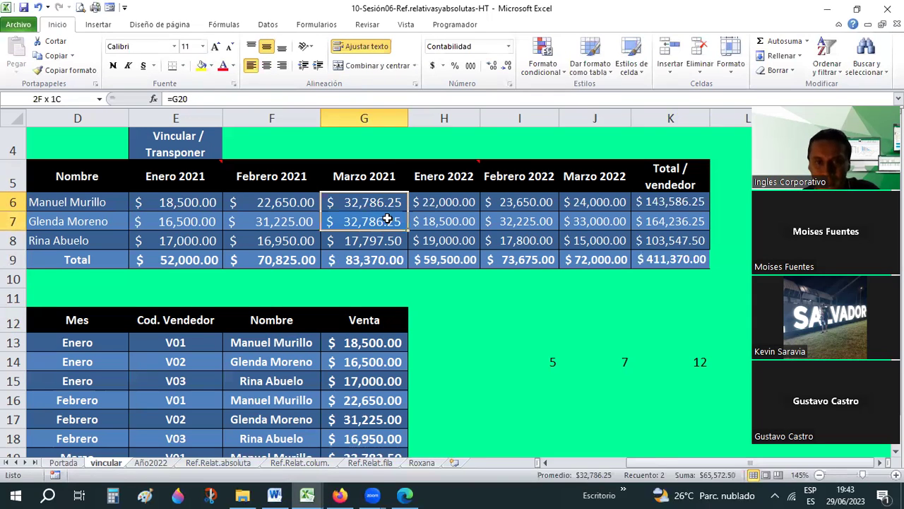
{"action": "left_click", "coordinate": [387, 220]}
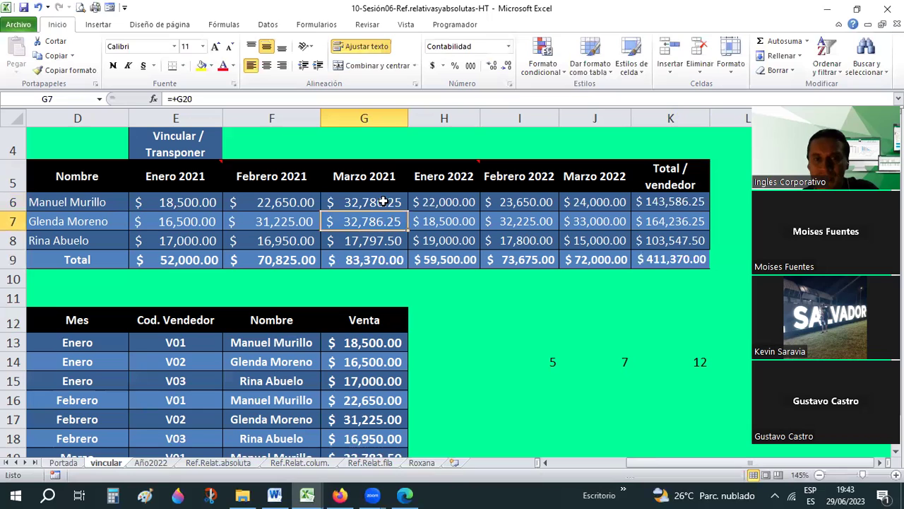
{"action": "left_click", "coordinate": [384, 201]}
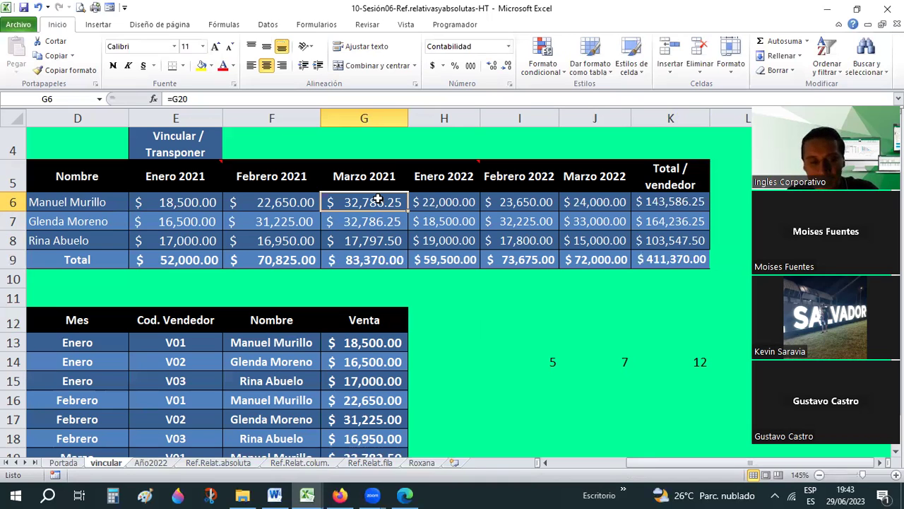
Restore G6 to =+G19 so it shows 23,782.50 again.
{"action": "type", "text": "+G19"}
{"action": "key", "text": "ctrl+Return"}
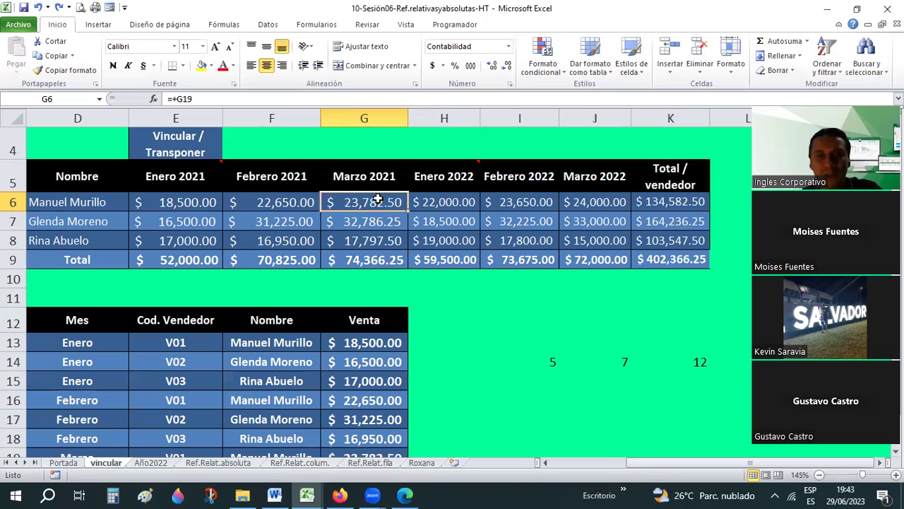
{"action": "left_click", "coordinate": [378, 217]}
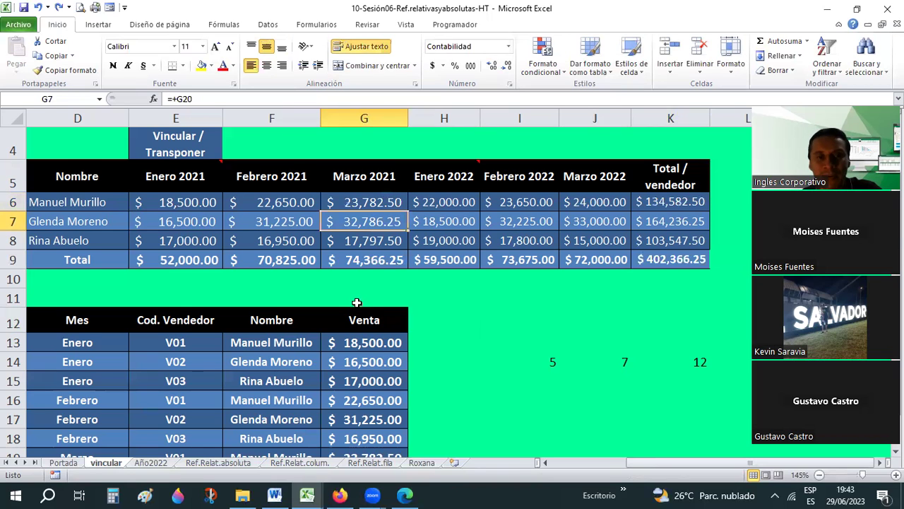
{"action": "scroll", "coordinate": [356, 385], "scroll_direction": "down", "scroll_amount": 2}
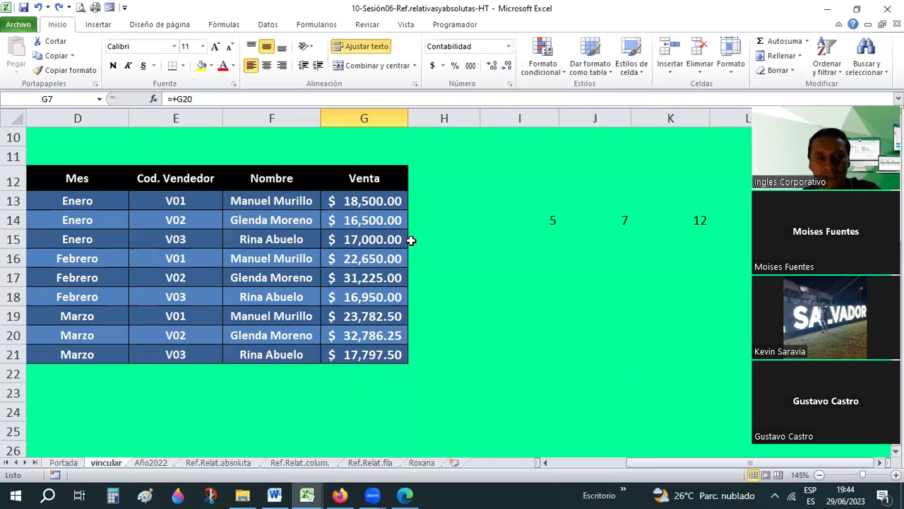
{"action": "scroll", "coordinate": [411, 240], "scroll_direction": "up", "scroll_amount": 2}
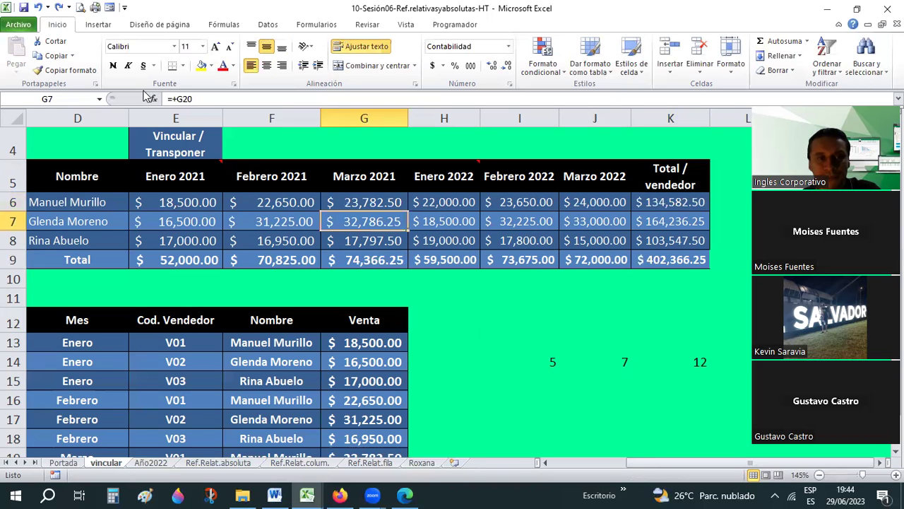
Test G7 linked to G21, then undo back to G20.
{"action": "left_click", "coordinate": [200, 98]}
{"action": "key", "text": "BackSpace"}
{"action": "type", "text": "1"}
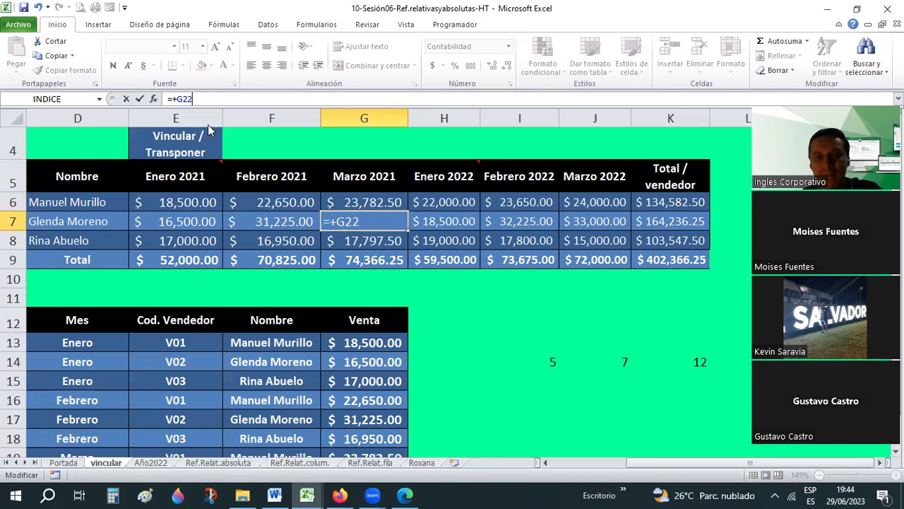
{"action": "key", "text": "Return"}
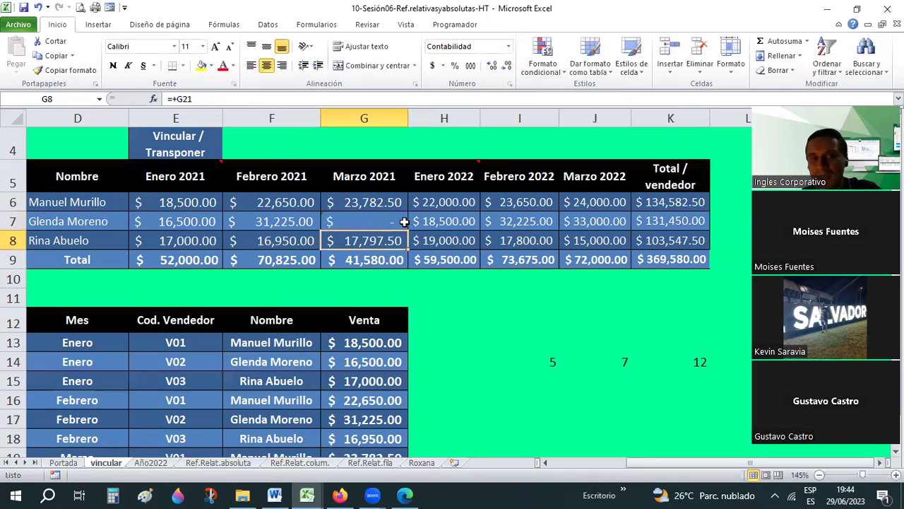
{"action": "left_click", "coordinate": [404, 222]}
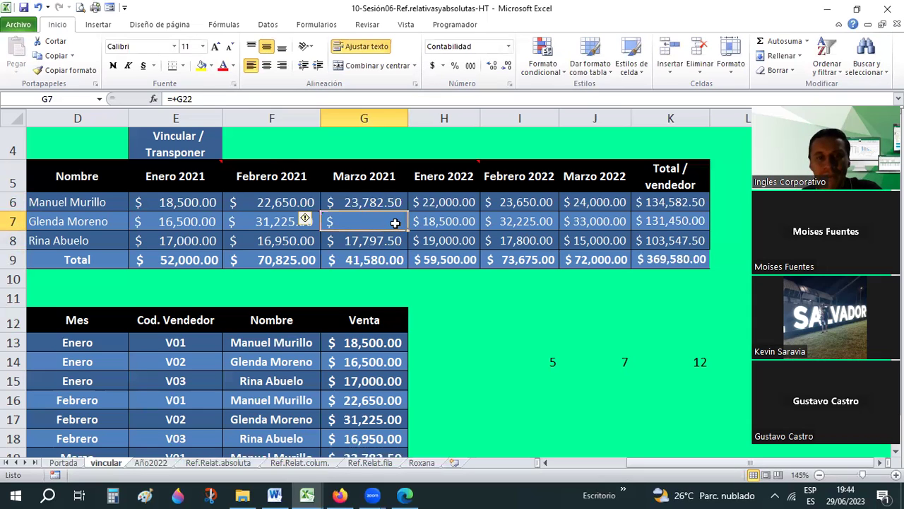
{"action": "key", "text": "ctrl+z"}
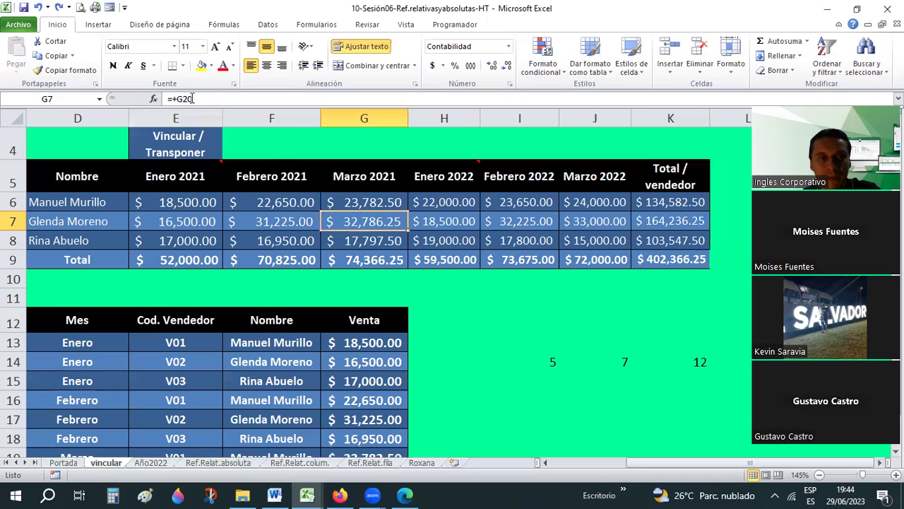
Try linking G7 to G12 instead, then undo to restore G20.
{"action": "left_click", "coordinate": [190, 99]}
{"action": "key", "text": "BackSpace"}
{"action": "key", "text": "BackSpace"}
{"action": "type", "text": "12"}
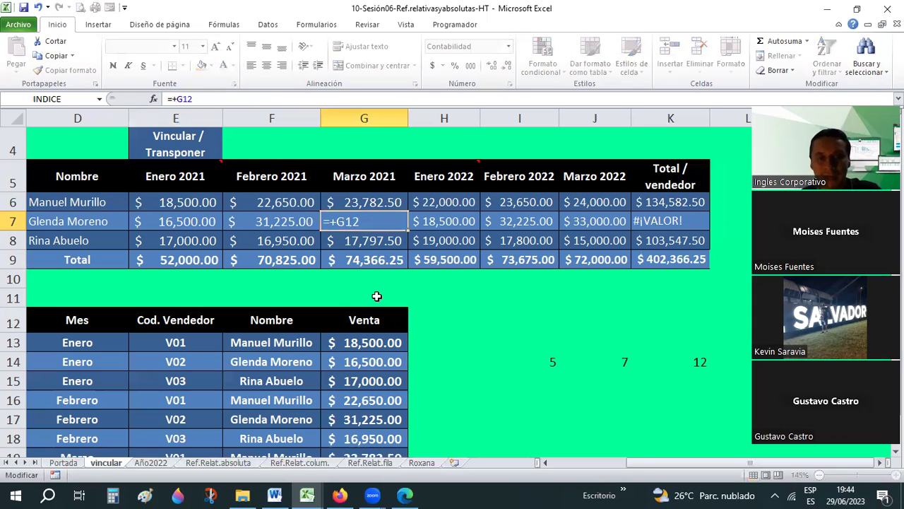
{"action": "key", "text": "Return"}
{"action": "key", "text": "Up"}
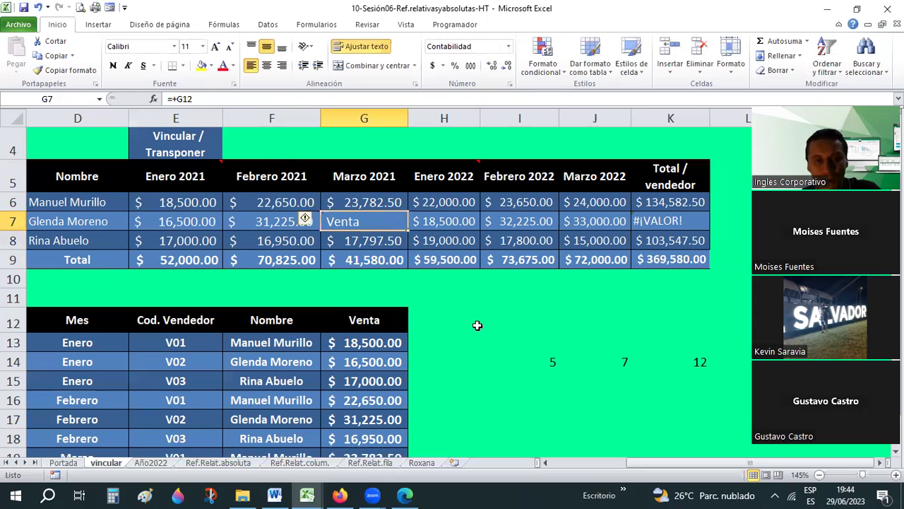
{"action": "key", "text": "ctrl+z"}
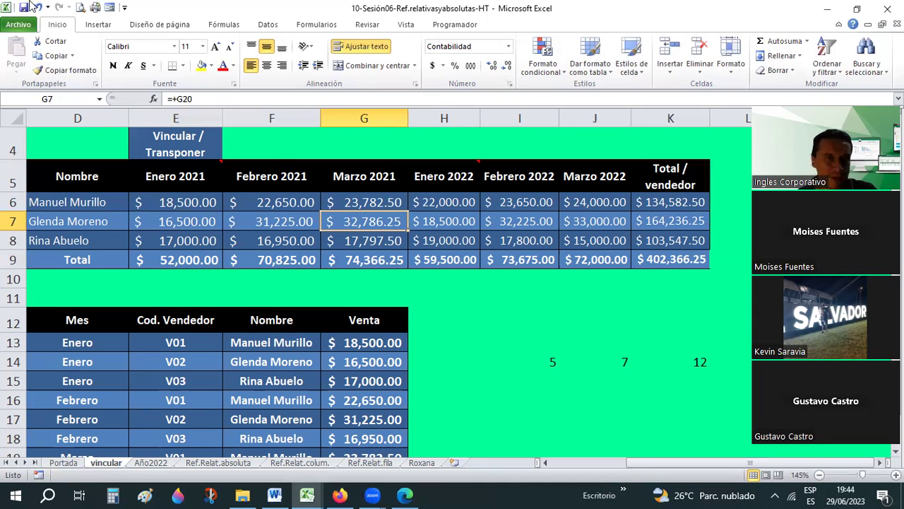
{"action": "left_click", "coordinate": [151, 462]}
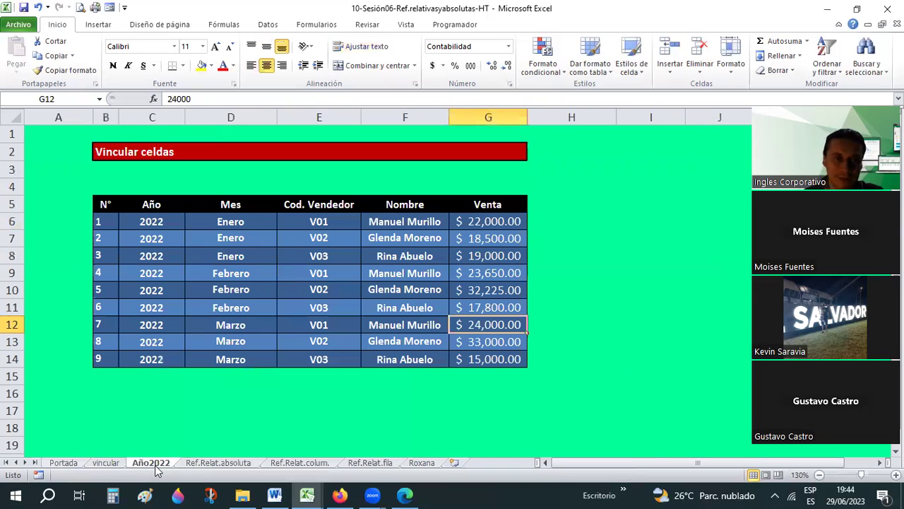
{"action": "left_click", "coordinate": [207, 463]}
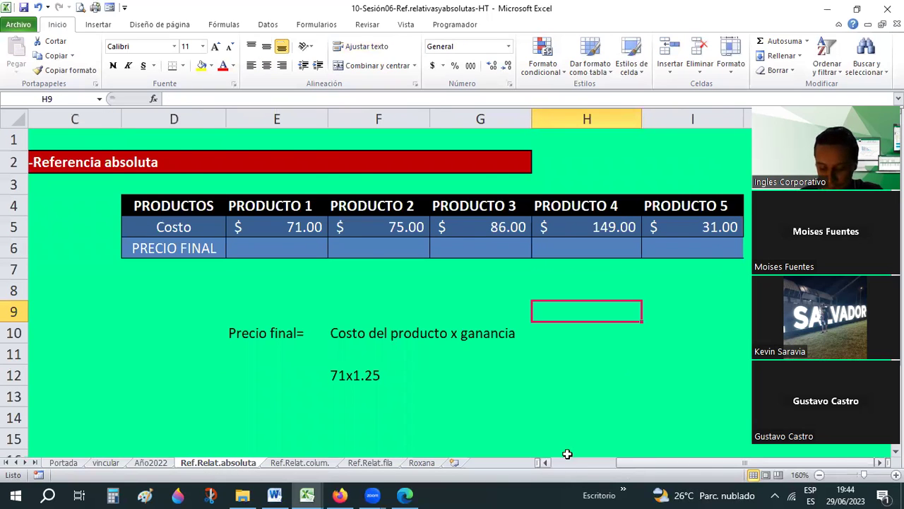
{"action": "scroll", "coordinate": [569, 446], "scroll_direction": "left", "scroll_amount": 2}
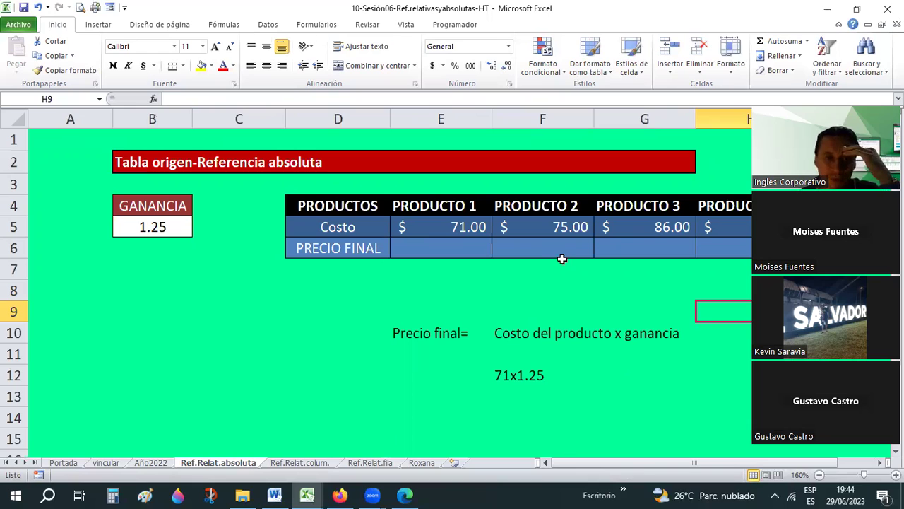
{"action": "left_click", "coordinate": [556, 296]}
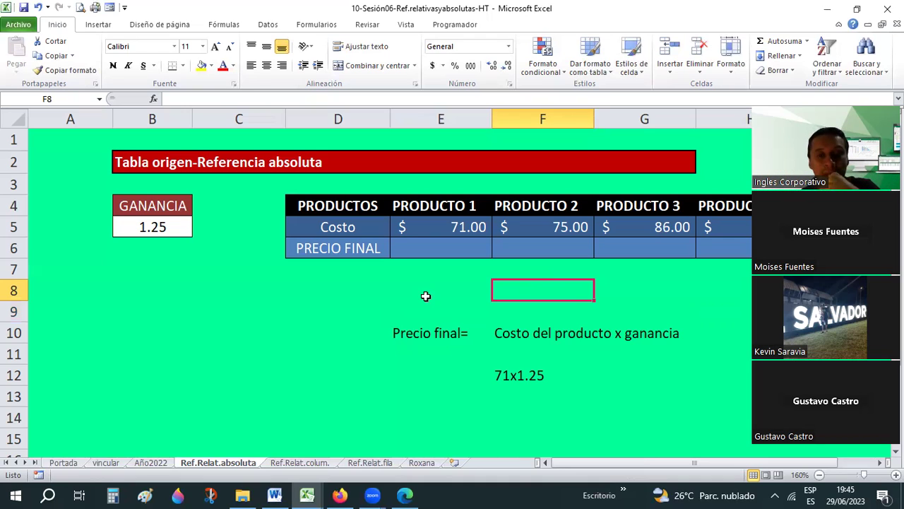
{"action": "key", "text": "Left"}
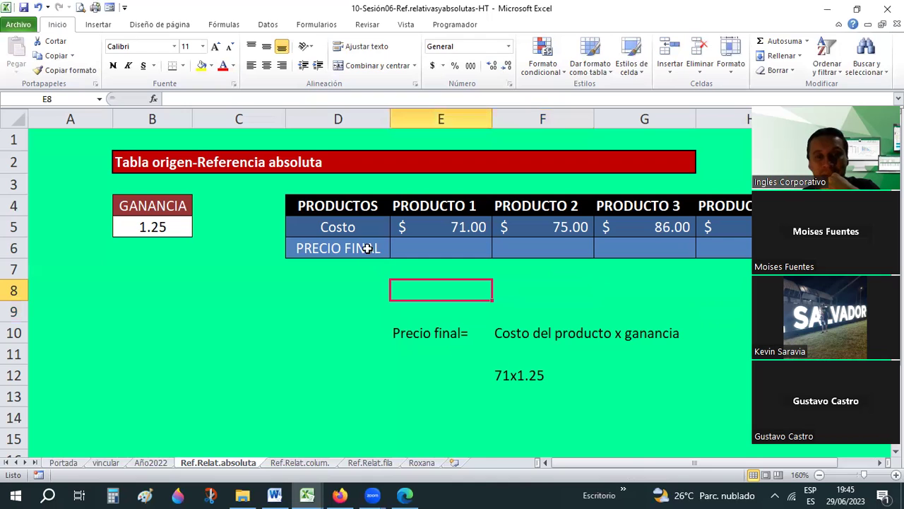
{"action": "left_click", "coordinate": [325, 248]}
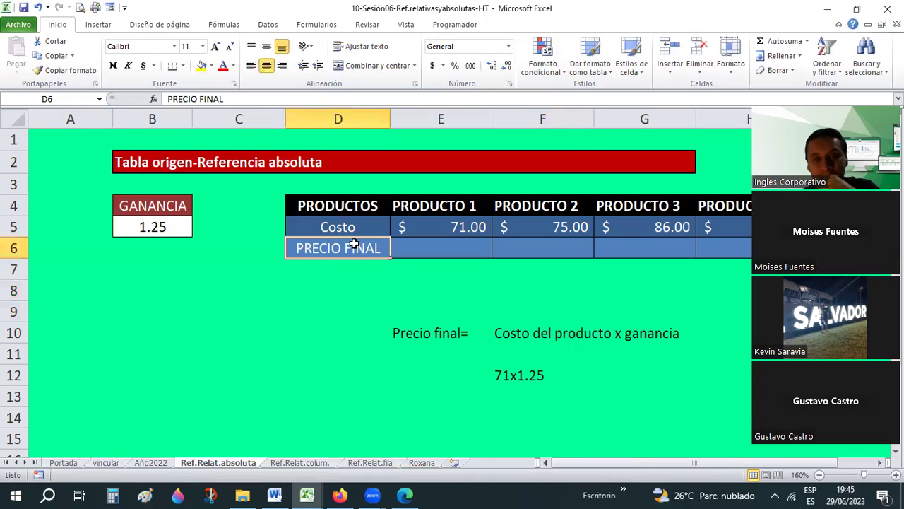
{"action": "left_click", "coordinate": [433, 226]}
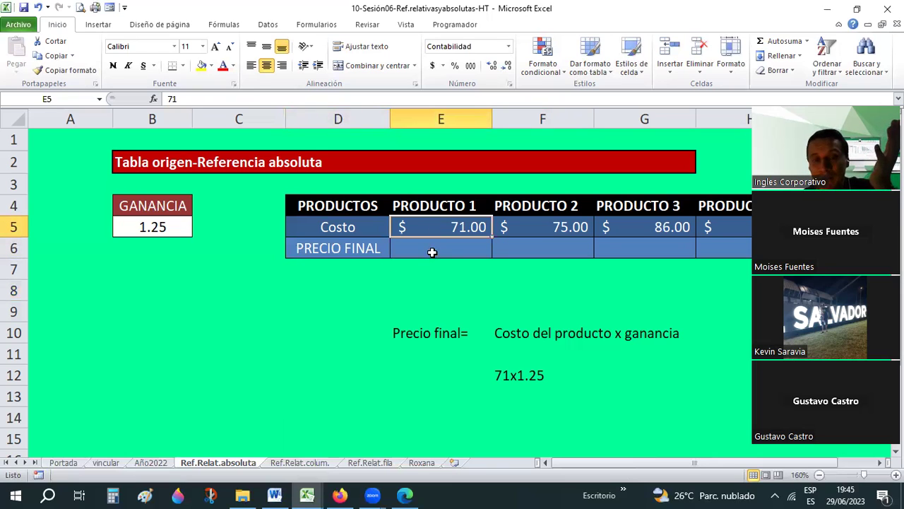
{"action": "key", "text": "Return"}
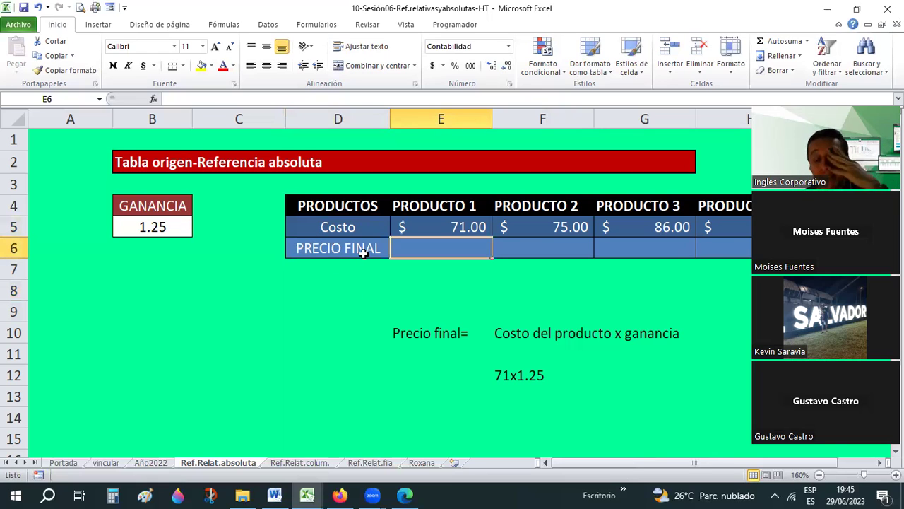
{"action": "left_click", "coordinate": [440, 225]}
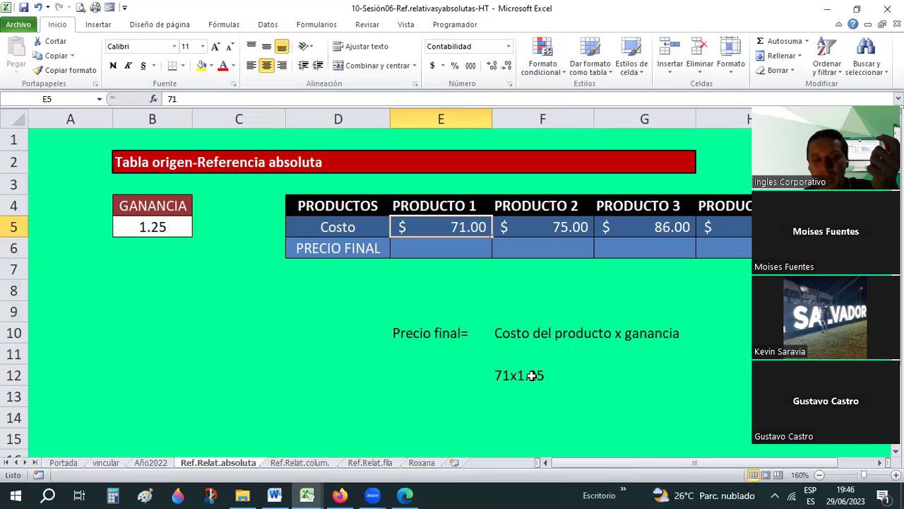
{"action": "left_click", "coordinate": [165, 224]}
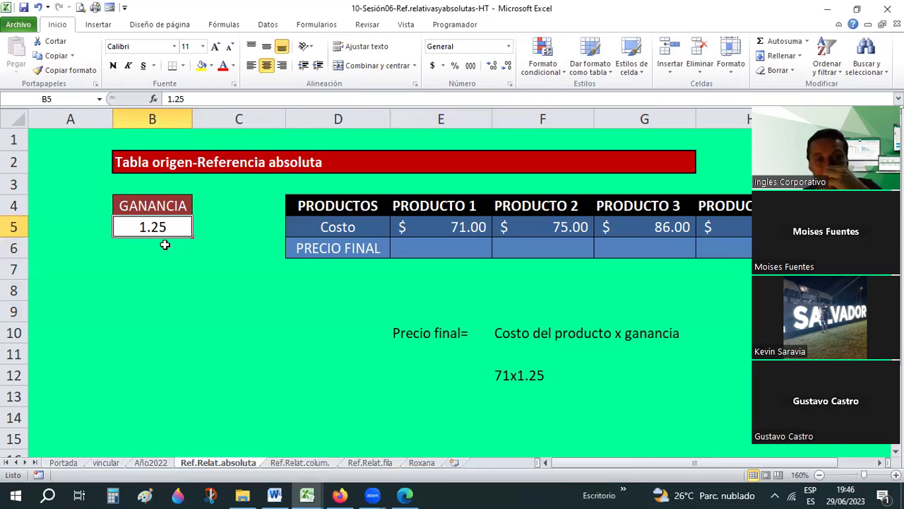
Enter 25%, 1.25, 30% and 1.3 down column B starting at B8.
{"action": "left_click", "coordinate": [183, 285]}
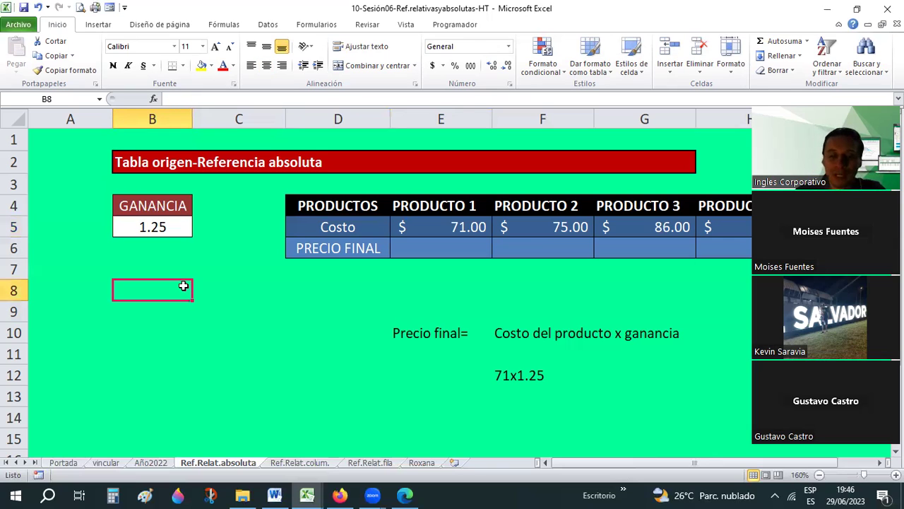
{"action": "type", "text": "25%"}
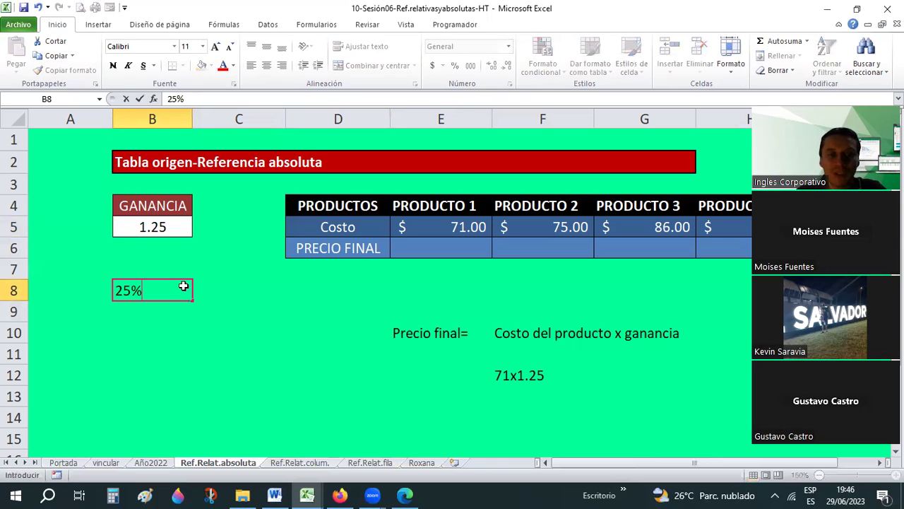
{"action": "key", "text": "Return"}
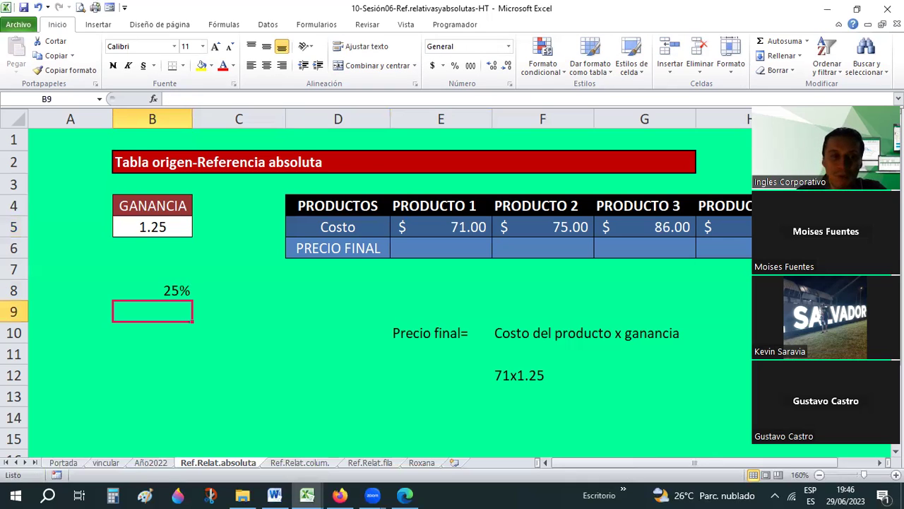
{"action": "type", "text": "1.25"}
{"action": "key", "text": "Return"}
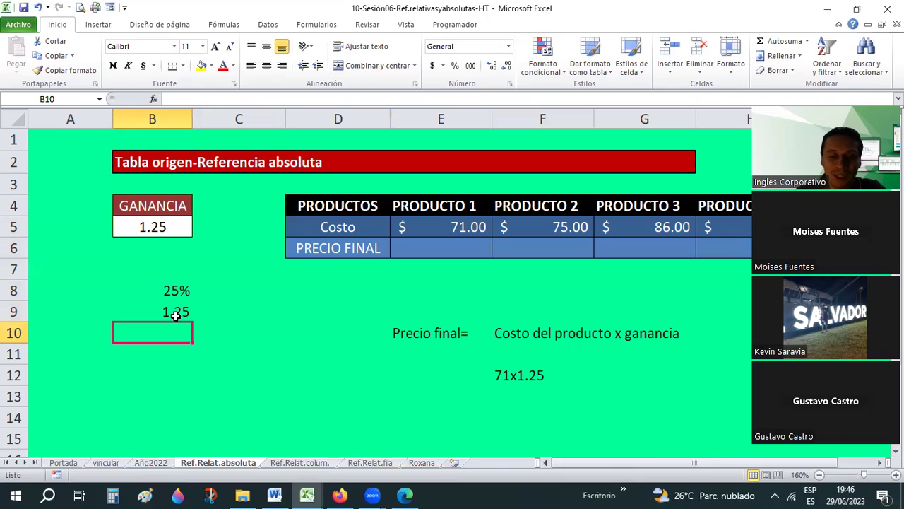
{"action": "type", "text": "30%"}
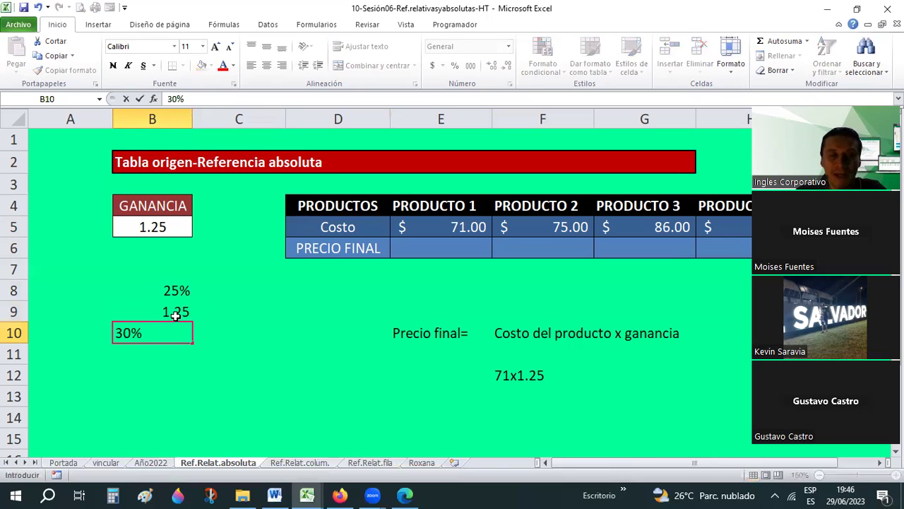
{"action": "key", "text": "Return"}
{"action": "type", "text": "1."}
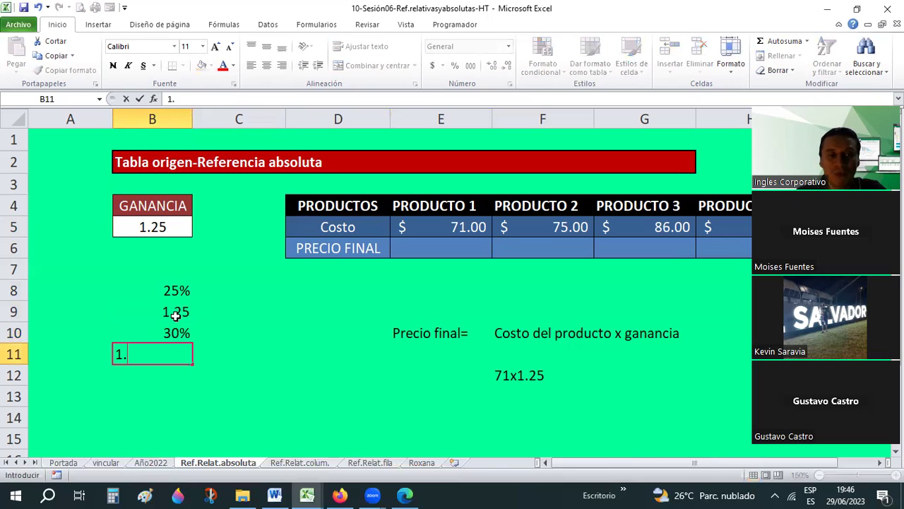
{"action": "type", "text": "3"}
{"action": "key", "text": "Return"}
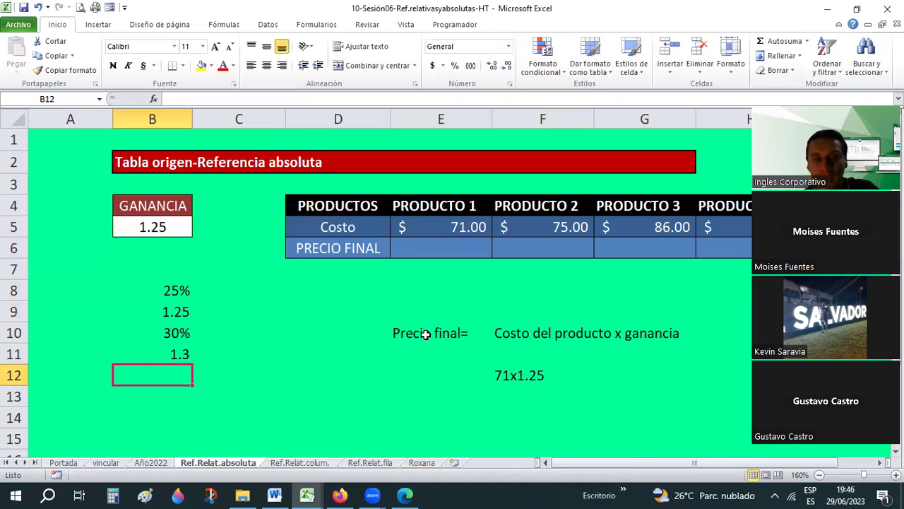
{"action": "left_click", "coordinate": [447, 347]}
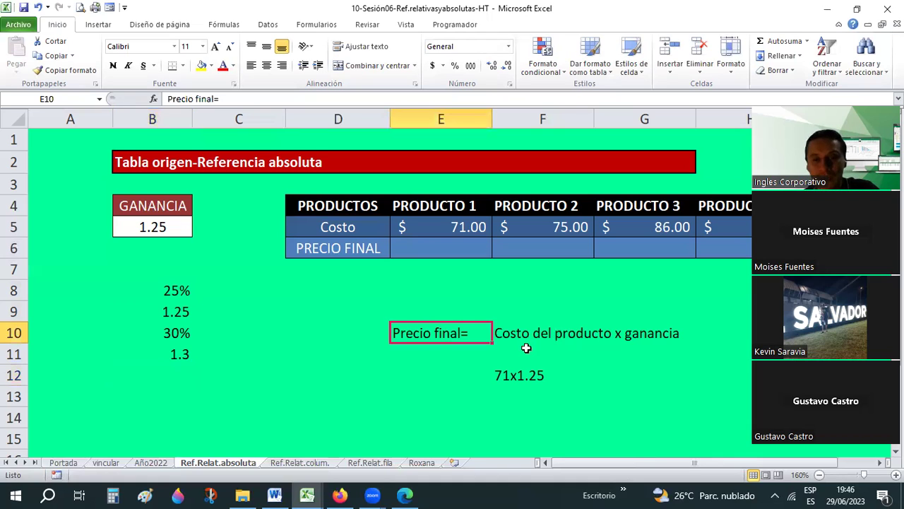
{"action": "left_click", "coordinate": [592, 344]}
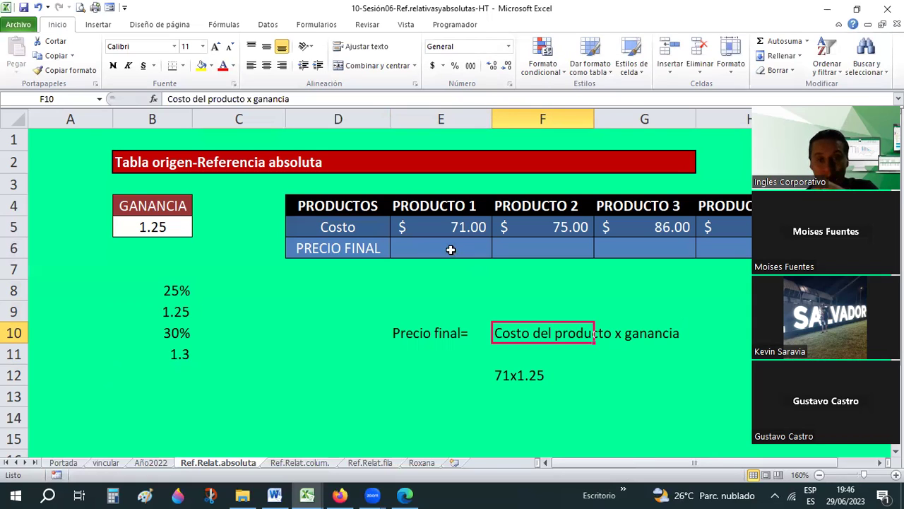
{"action": "left_click", "coordinate": [421, 247]}
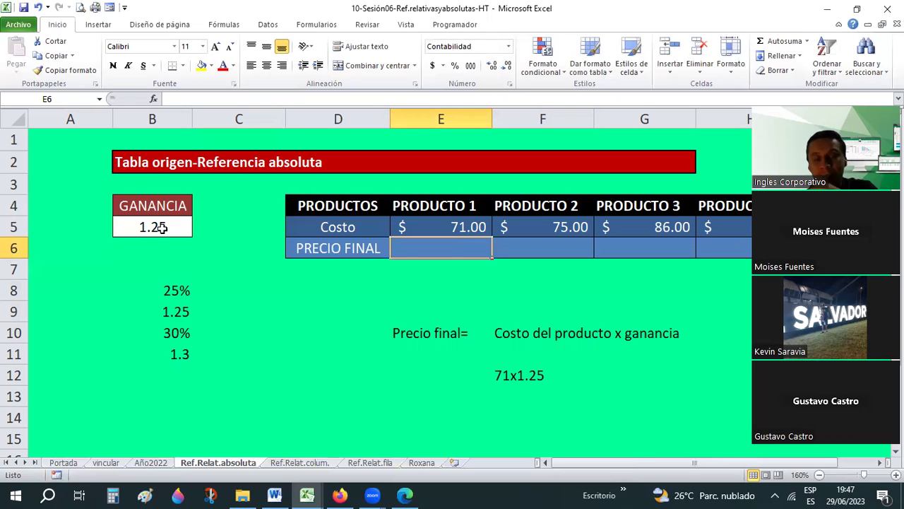
{"action": "left_click", "coordinate": [175, 226]}
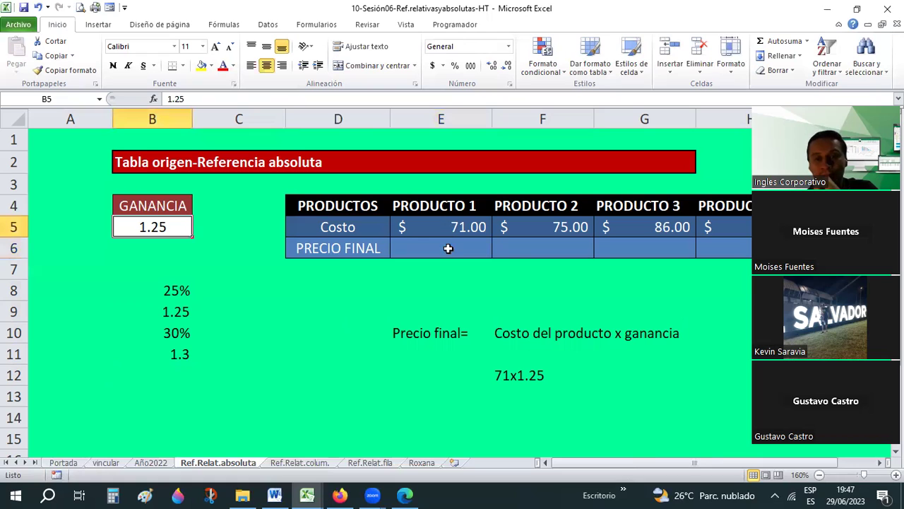
{"action": "left_click", "coordinate": [580, 248]}
{"action": "key", "text": "Right"}
{"action": "left_click_drag", "start_coordinate": [682, 463], "coordinate": [880, 469]}
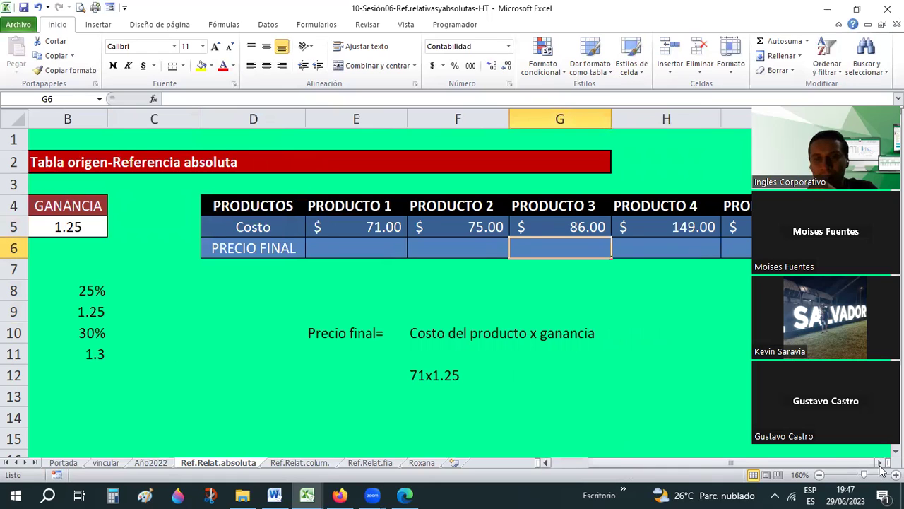
{"action": "left_click", "coordinate": [881, 468]}
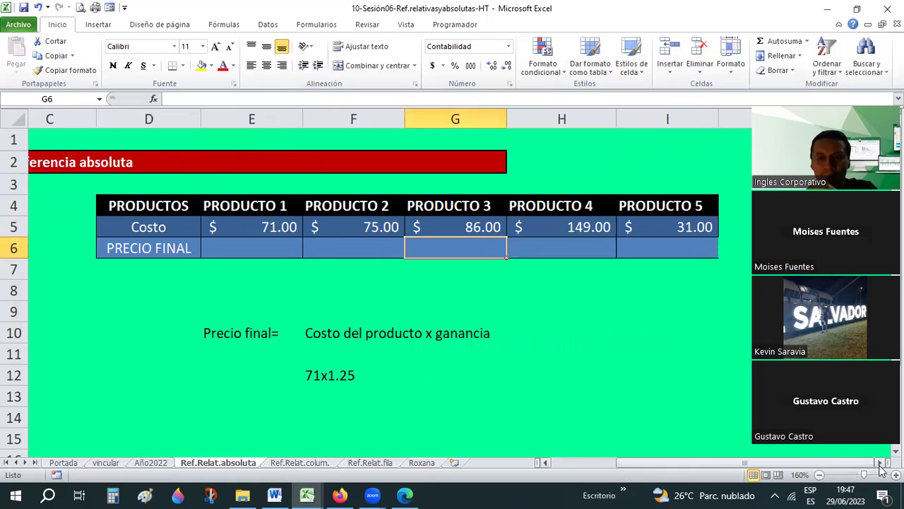
{"action": "left_click", "coordinate": [593, 246]}
{"action": "key", "text": "Left"}
{"action": "key", "text": "Left"}
{"action": "key", "text": "Left"}
{"action": "left_click", "coordinate": [546, 462]}
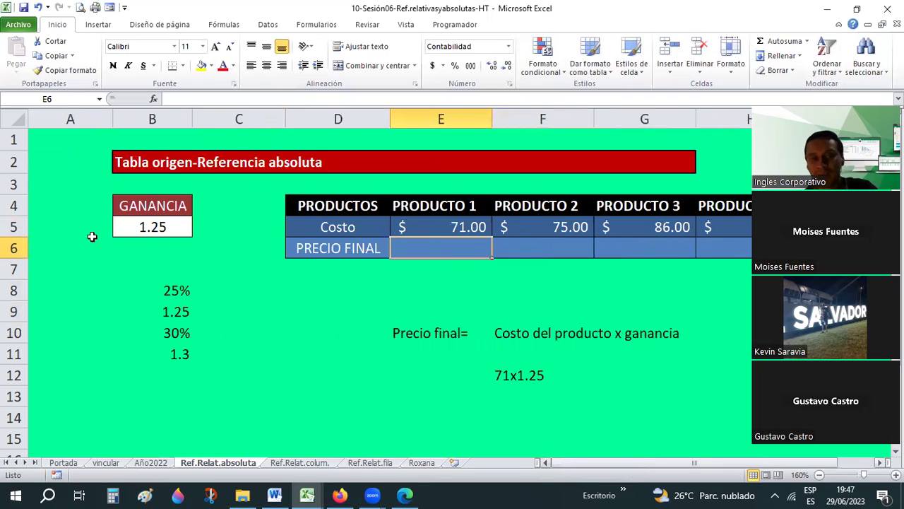
{"action": "left_click", "coordinate": [154, 219]}
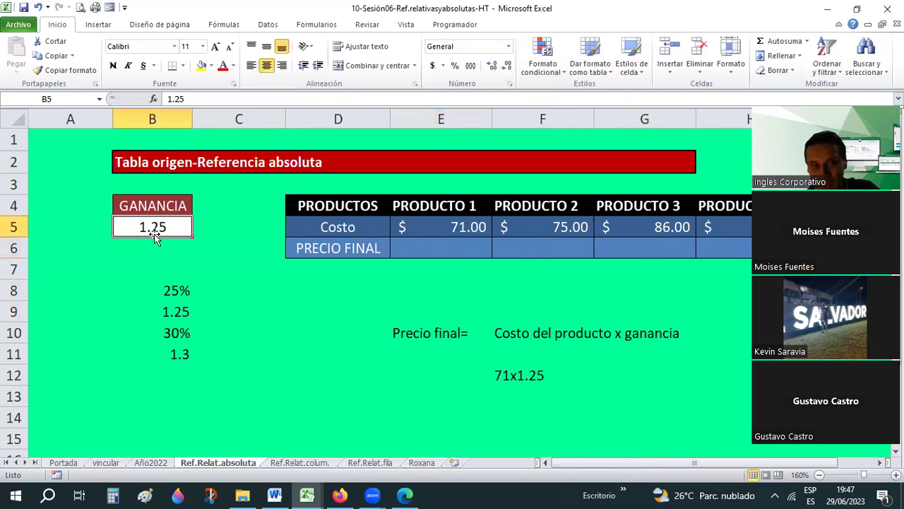
{"action": "left_click", "coordinate": [442, 240]}
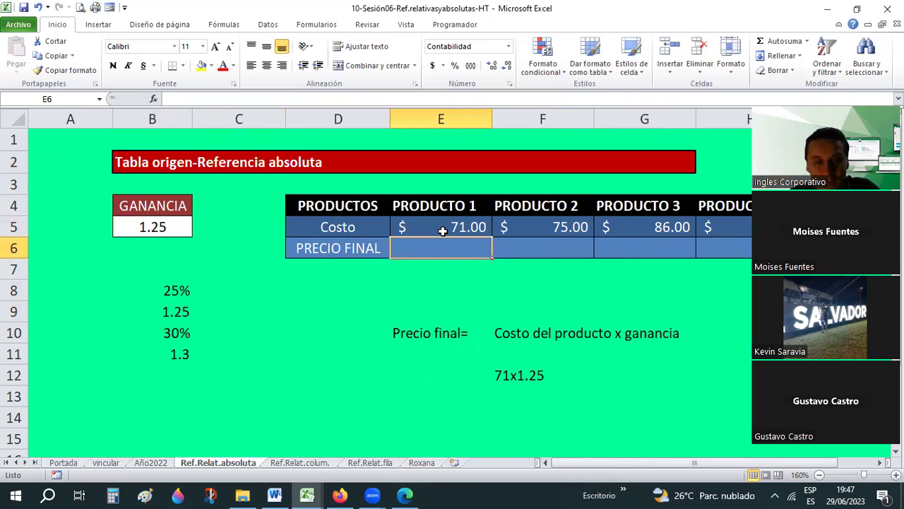
Enter =E5*$B$5 in E6 so Producto 1's final price shows 88.75.
{"action": "type", "text": "="}
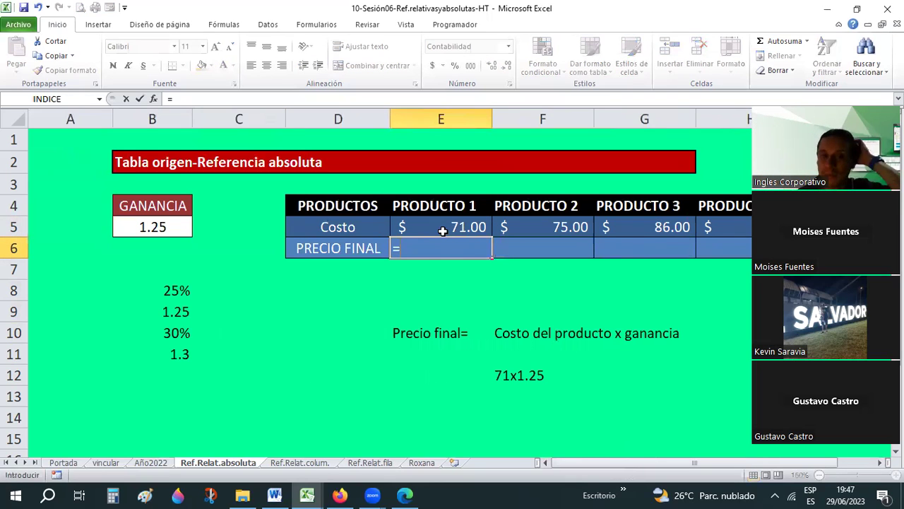
{"action": "left_click", "coordinate": [445, 228]}
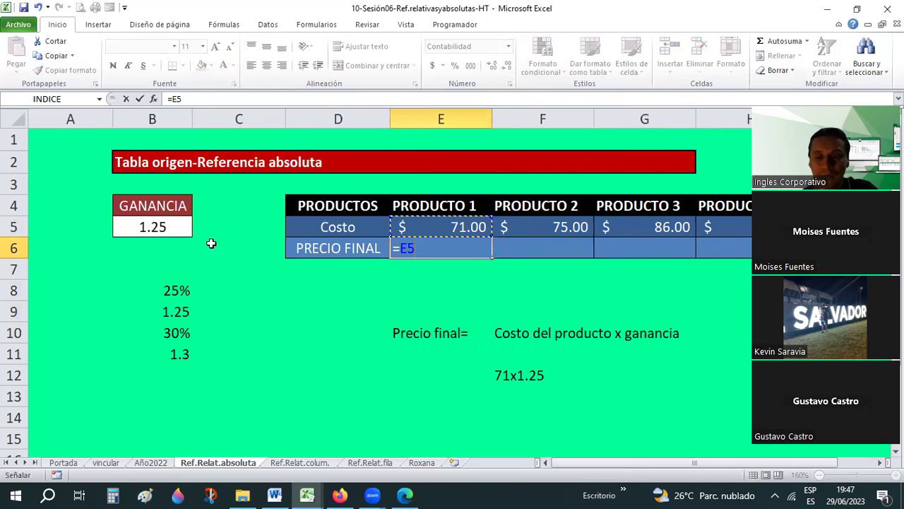
{"action": "type", "text": "*"}
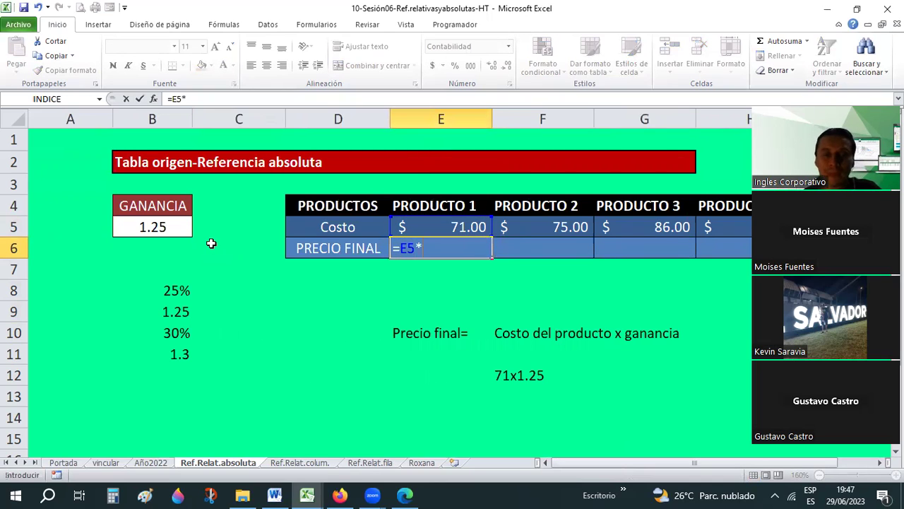
{"action": "left_click", "coordinate": [135, 226]}
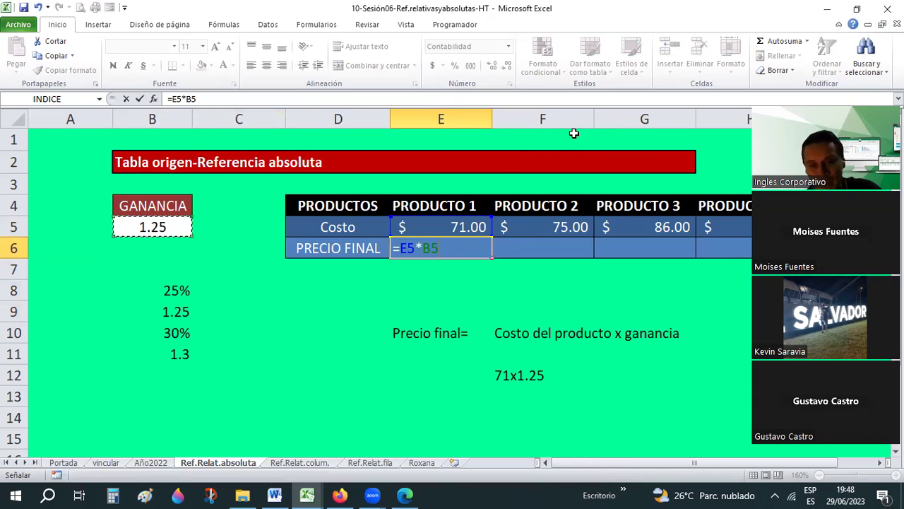
{"action": "left_click", "coordinate": [205, 103]}
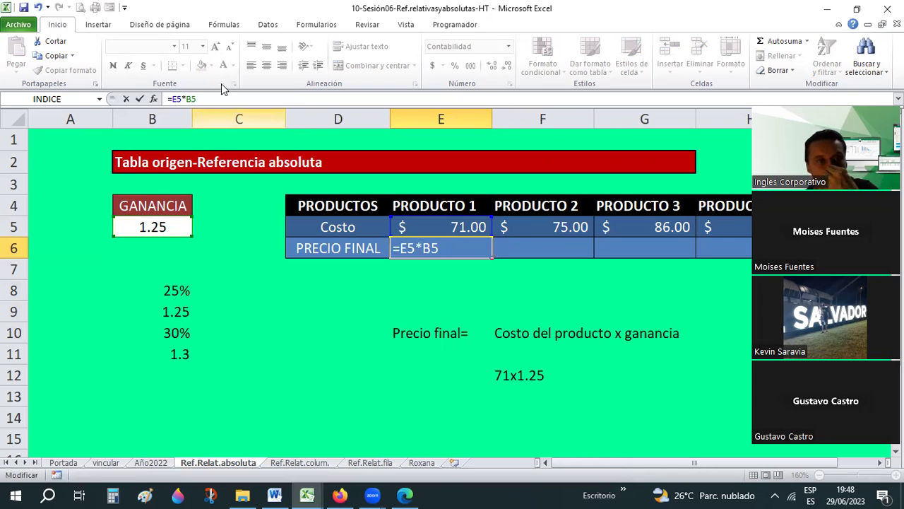
{"action": "type", "text": "$B"}
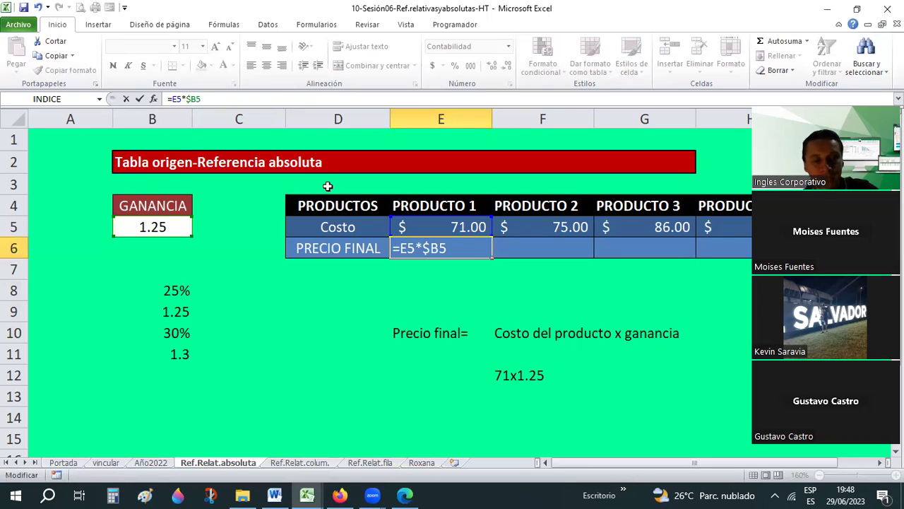
{"action": "type", "text": "$"}
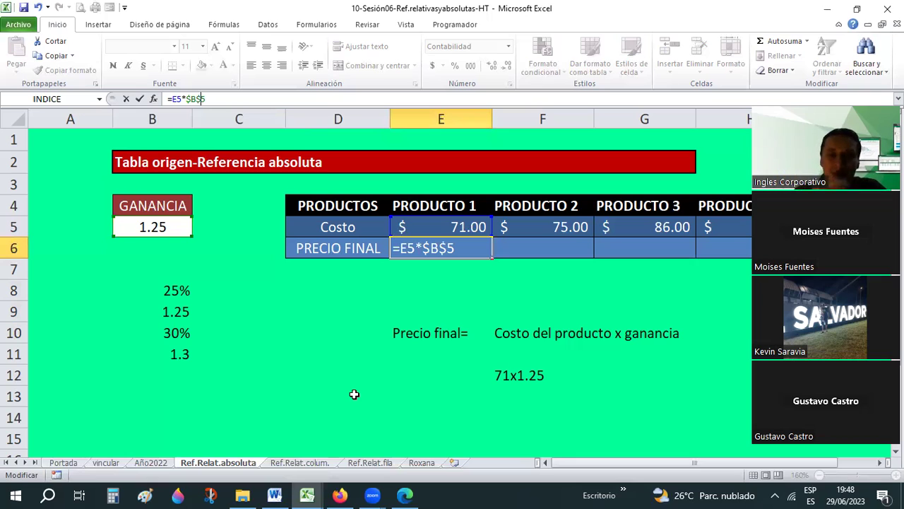
{"action": "key", "text": "Return"}
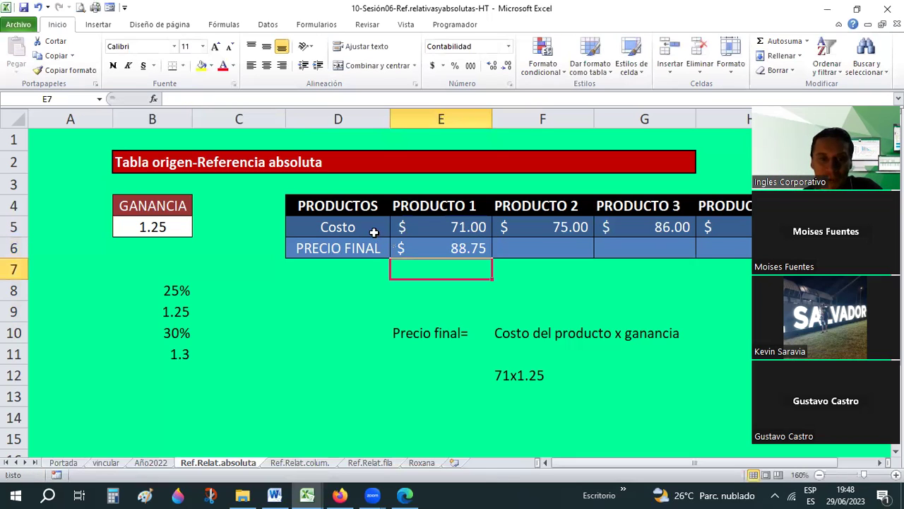
{"action": "left_click", "coordinate": [456, 253]}
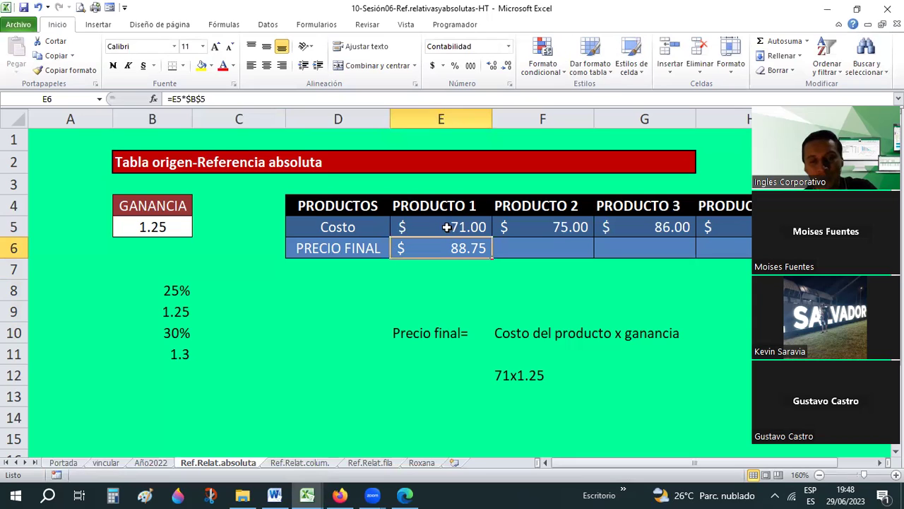
{"action": "left_click", "coordinate": [455, 225]}
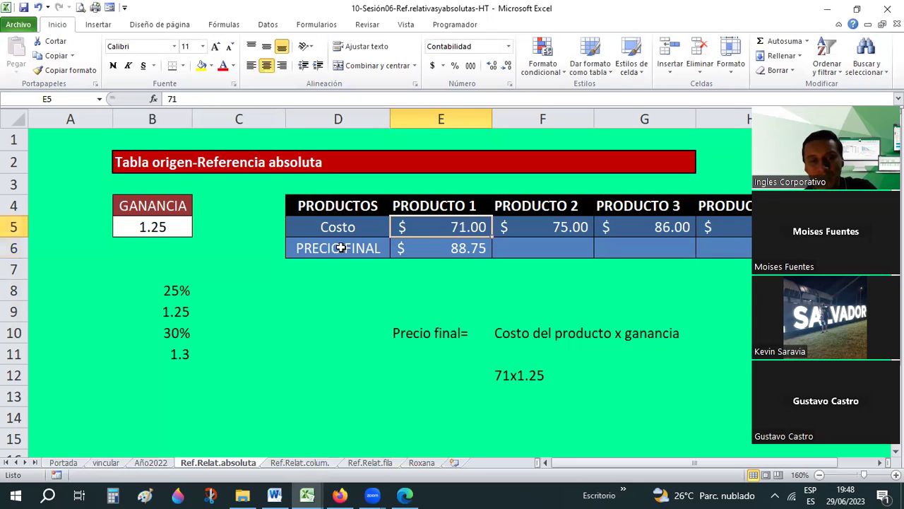
{"action": "left_click", "coordinate": [179, 292]}
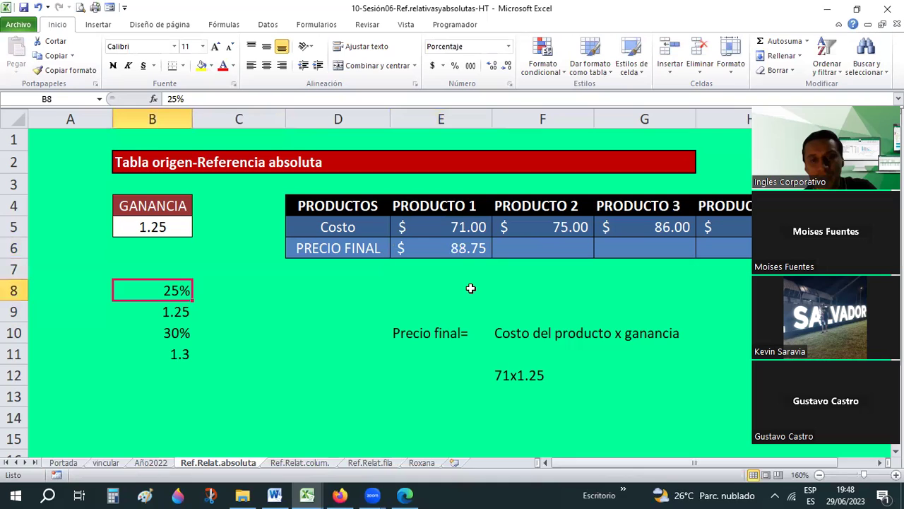
{"action": "left_click", "coordinate": [476, 253]}
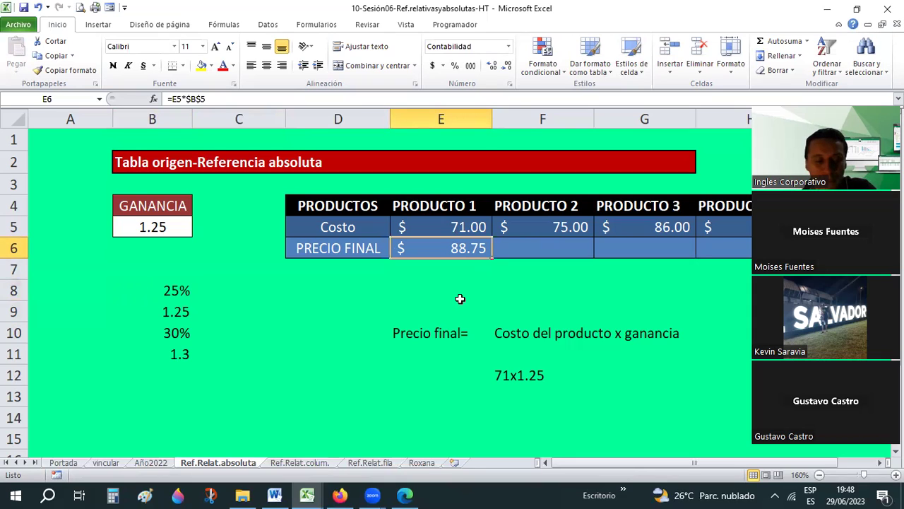
{"action": "key", "text": "F2"}
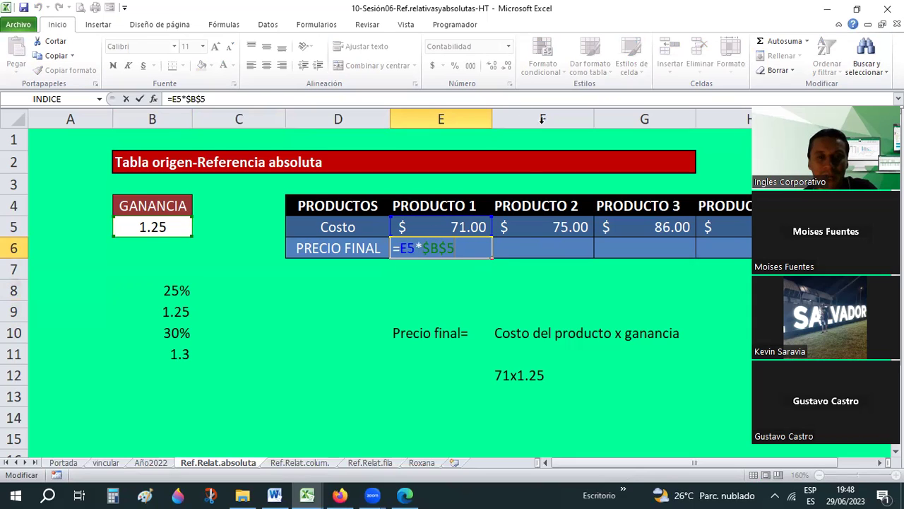
Fill E6's final-price formula into F6 for Producto 2 and compare both formulas.
{"action": "key", "text": "ctrl+Return"}
{"action": "mouse_move", "coordinate": [492, 257]}
{"action": "left_mouse_down"}
{"action": "mouse_move", "coordinate": [549, 259]}
{"action": "mouse_move", "coordinate": [544, 248]}
{"action": "left_mouse_up"}
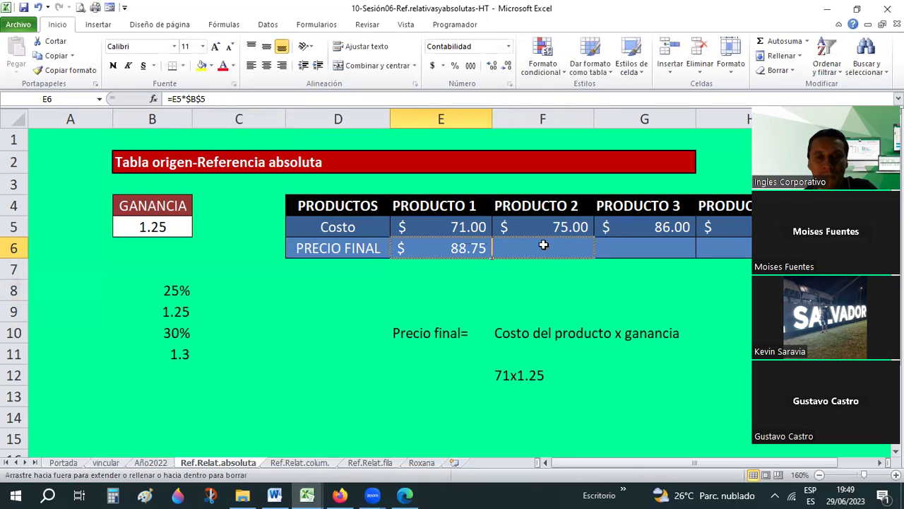
{"action": "left_click", "coordinate": [456, 249]}
{"action": "left_click", "coordinate": [523, 248]}
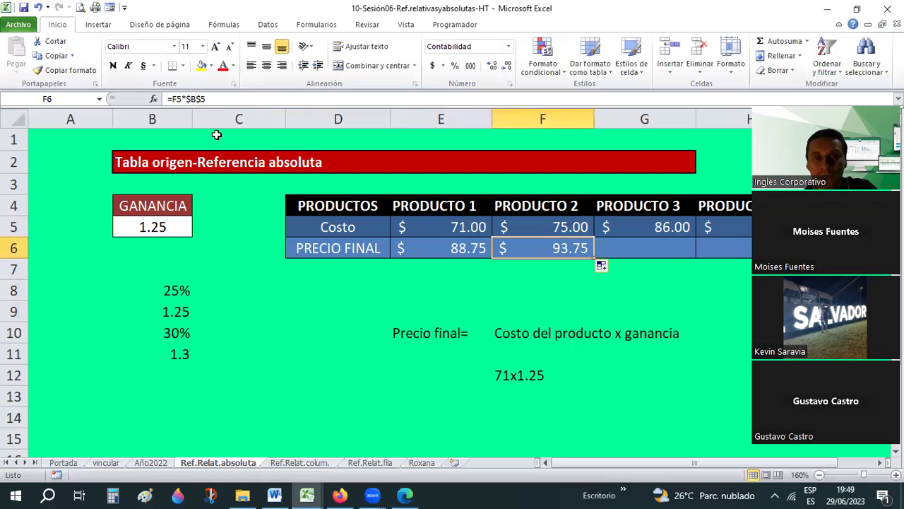
{"action": "left_click", "coordinate": [469, 250]}
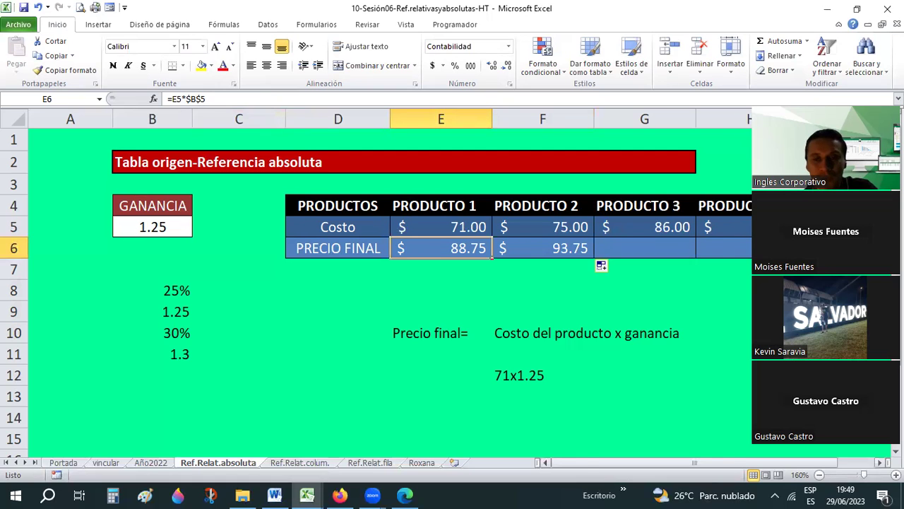
Fill the final-price formula across row 6 through Producto 5.
{"action": "left_click", "coordinate": [880, 462]}
{"action": "scroll", "coordinate": [438, 285], "scroll_direction": "right", "scroll_amount": 1}
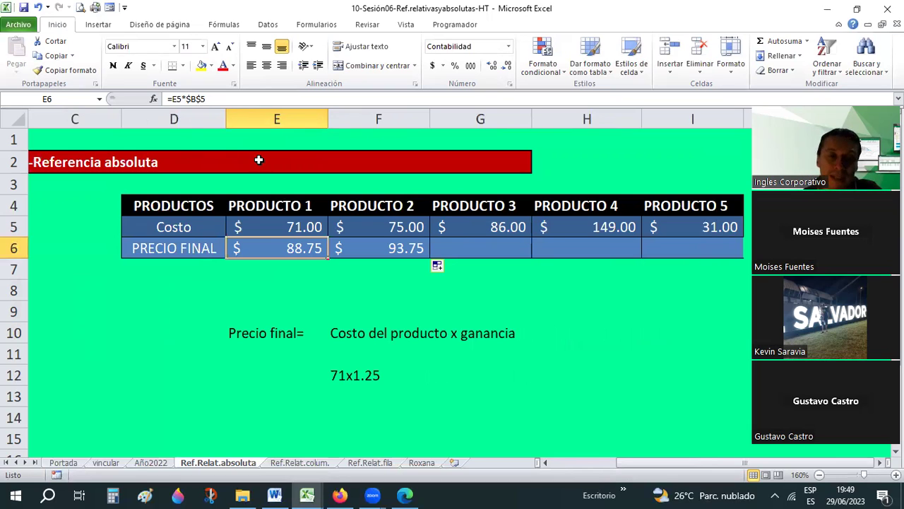
{"action": "left_click_drag", "start_coordinate": [327, 259], "coordinate": [706, 250]}
{"action": "left_click", "coordinate": [613, 247]}
{"action": "left_click", "coordinate": [296, 245]}
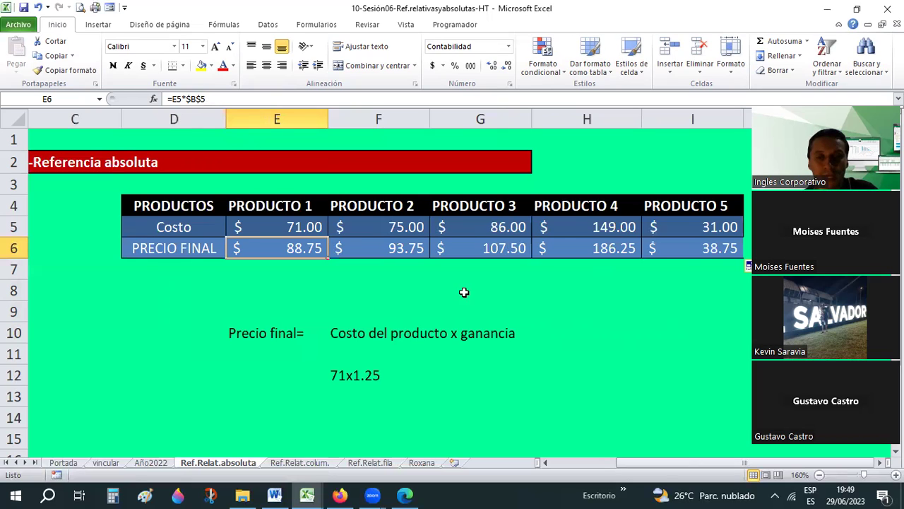
Check the copied formulas for Productos 2 to 4 against the GANANCIA value 1.25.
{"action": "key", "text": "Down"}
{"action": "key", "text": "Down"}
{"action": "key", "text": "Right"}
{"action": "key", "text": "Right"}
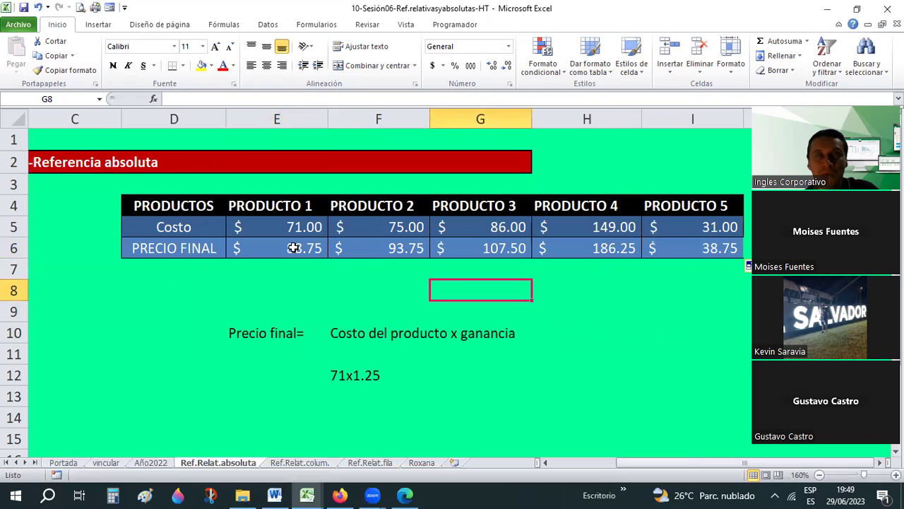
{"action": "left_click", "coordinate": [363, 247]}
{"action": "key", "text": "Right"}
{"action": "key", "text": "Right"}
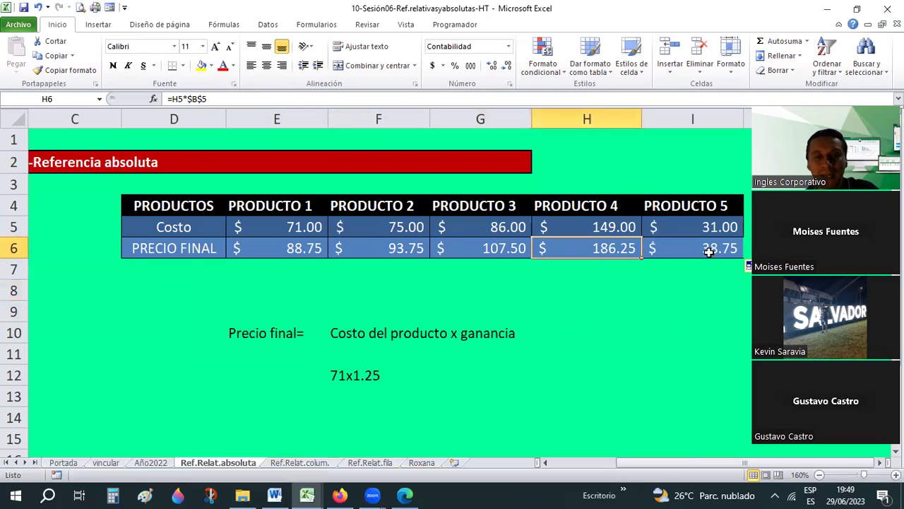
{"action": "key", "text": "shift+Right"}
{"action": "left_click", "coordinate": [630, 242]}
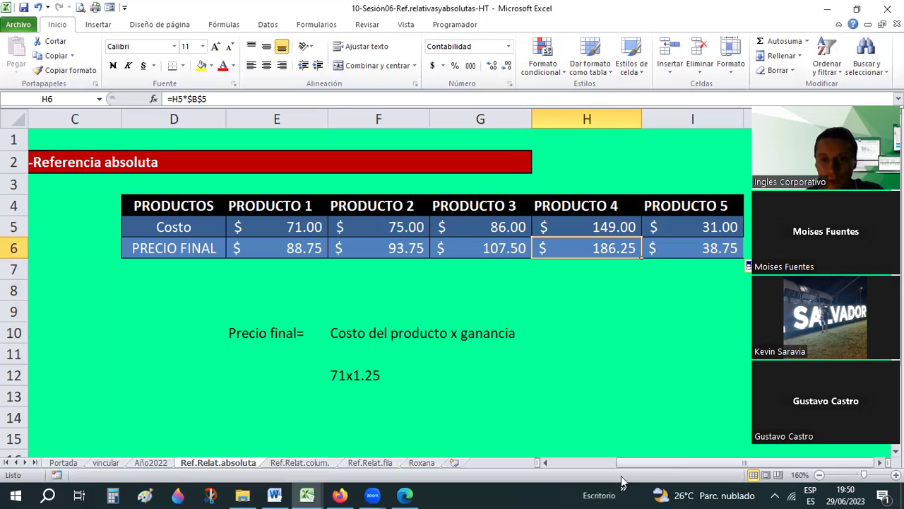
{"action": "left_click_drag", "start_coordinate": [622, 462], "coordinate": [536, 465]}
{"action": "left_click", "coordinate": [147, 228]}
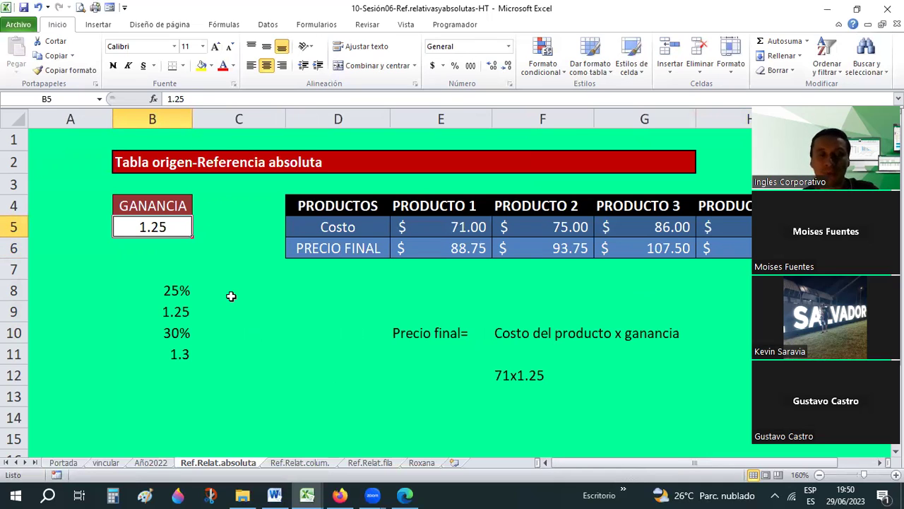
Enter =E5*.25 in E8 for Producto 1's 25% margin of 17.75.
{"action": "left_click", "coordinate": [473, 331]}
{"action": "left_click", "coordinate": [535, 332]}
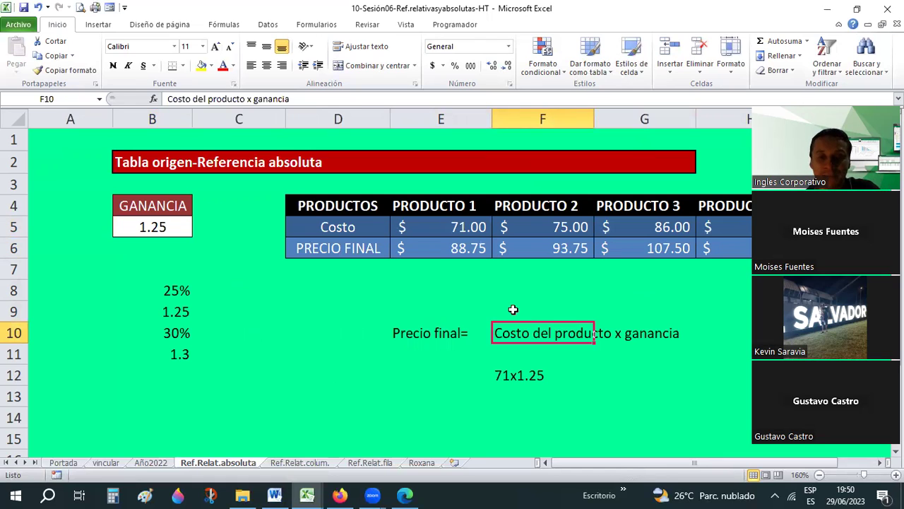
{"action": "left_click", "coordinate": [514, 310]}
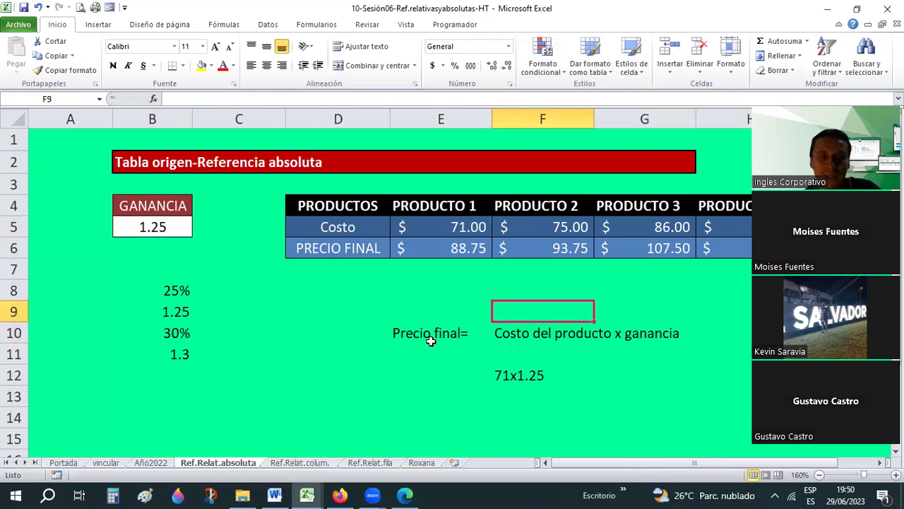
{"action": "left_click", "coordinate": [160, 290]}
{"action": "left_click", "coordinate": [470, 285]}
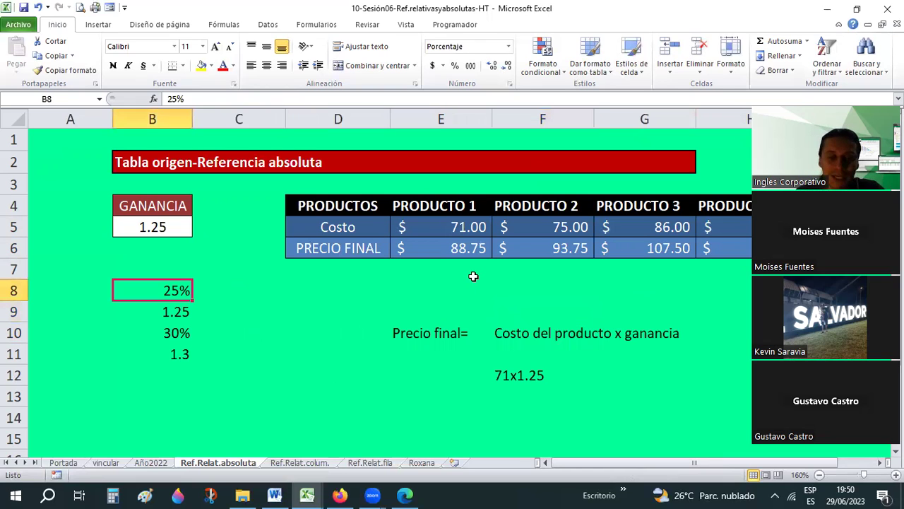
{"action": "type", "text": "="}
{"action": "key", "text": "Up"}
{"action": "key", "text": "Up"}
{"action": "key", "text": "Up"}
{"action": "type", "text": "*."}
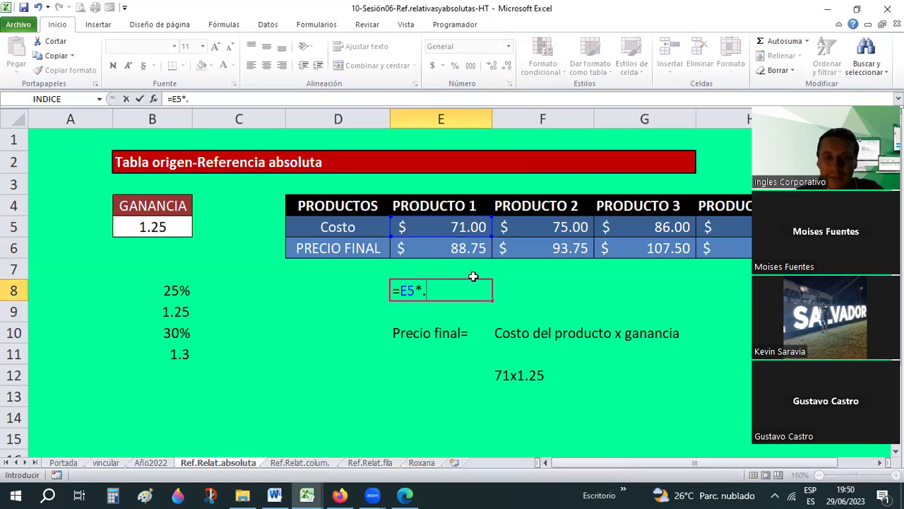
{"action": "type", "text": "25"}
{"action": "key", "text": "Return"}
Compare the E8 margin formula with the cost and PRECIO FINAL cells.
{"action": "key", "text": "Up"}
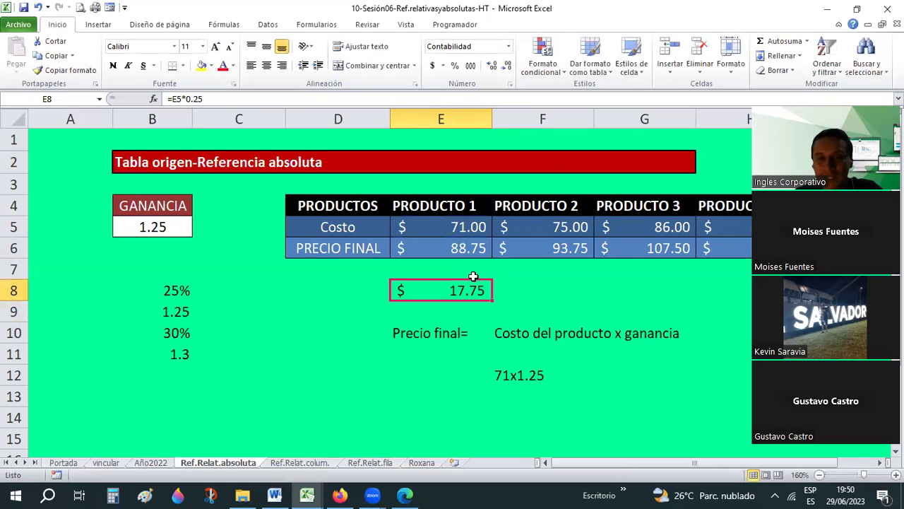
{"action": "key", "text": "Up"}
{"action": "key", "text": "Up"}
{"action": "key", "text": "Up"}
{"action": "key", "text": "Down"}
{"action": "key", "text": "Down"}
{"action": "key", "text": "Down"}
{"action": "key", "text": "Up"}
{"action": "key", "text": "Up"}
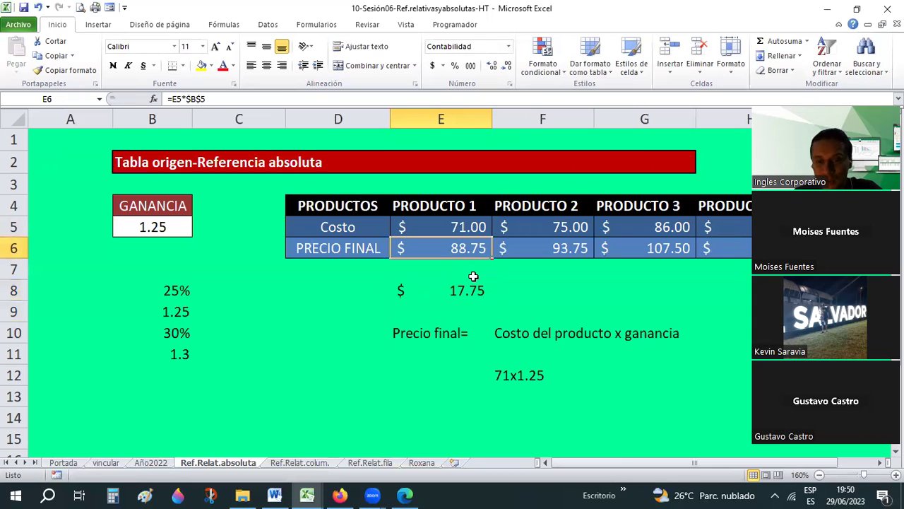
{"action": "key", "text": "Up"}
{"action": "key", "text": "Down"}
{"action": "key", "text": "Down"}
{"action": "key", "text": "Down"}
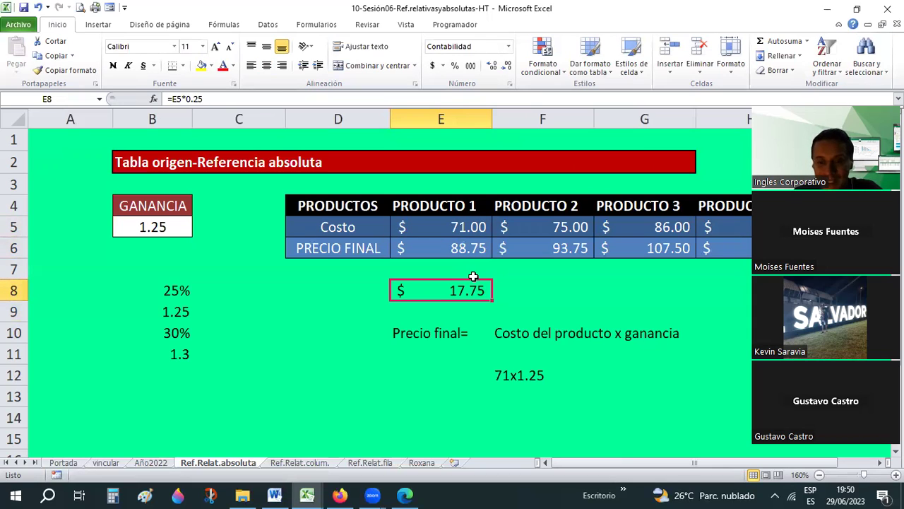
Start a cost-plus-margin entry in E9 pointing at E5 and E8.
{"action": "key", "text": "Down"}
{"action": "type", "text": "+"}
{"action": "key", "text": "Up"}
{"action": "key", "text": "Up"}
{"action": "key", "text": "Up"}
{"action": "key", "text": "Up"}
{"action": "type", "text": "+"}
{"action": "key", "text": "Up"}
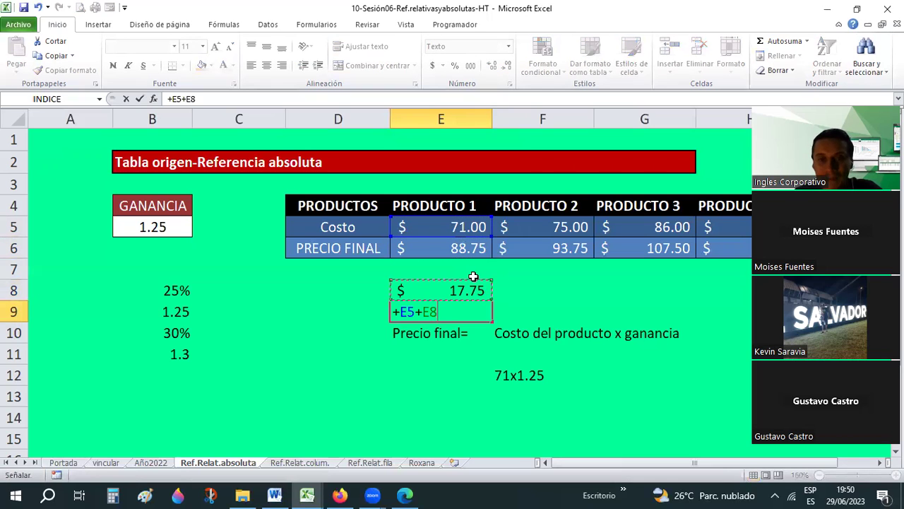
{"action": "key", "text": "ctrl+Return"}
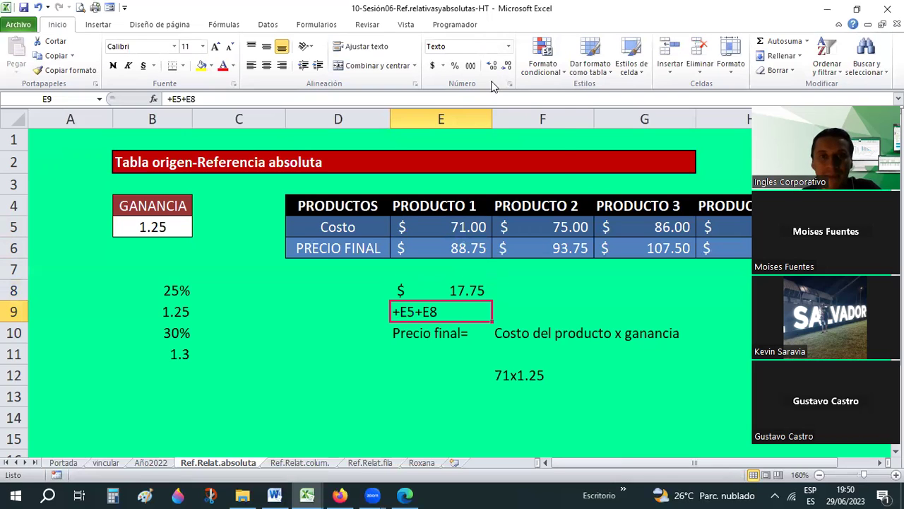
Switch E9 from Texto to Número format and enter =E5+E8, giving 88.75.
{"action": "left_click", "coordinate": [508, 46]}
{"action": "left_click", "coordinate": [473, 92]}
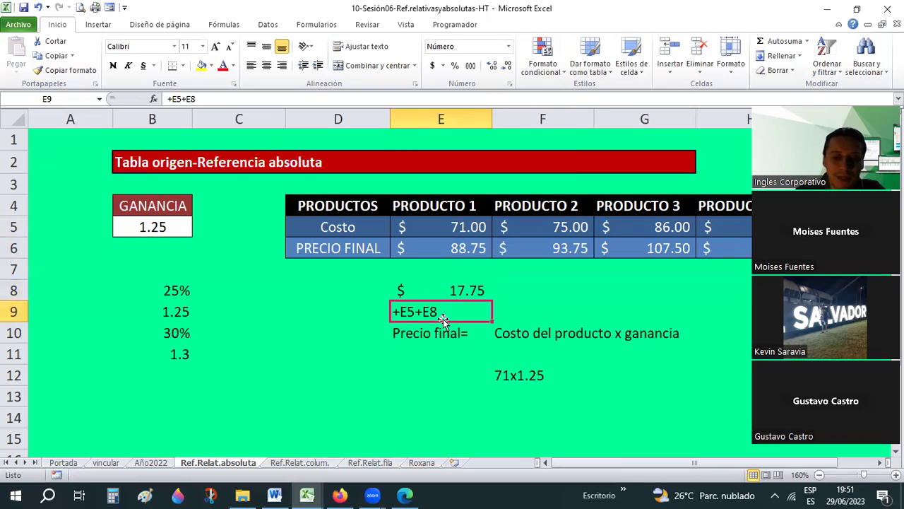
{"action": "type", "text": "="}
{"action": "key", "text": "Up"}
{"action": "key", "text": "Up"}
{"action": "key", "text": "Up"}
{"action": "key", "text": "Up"}
{"action": "type", "text": "+"}
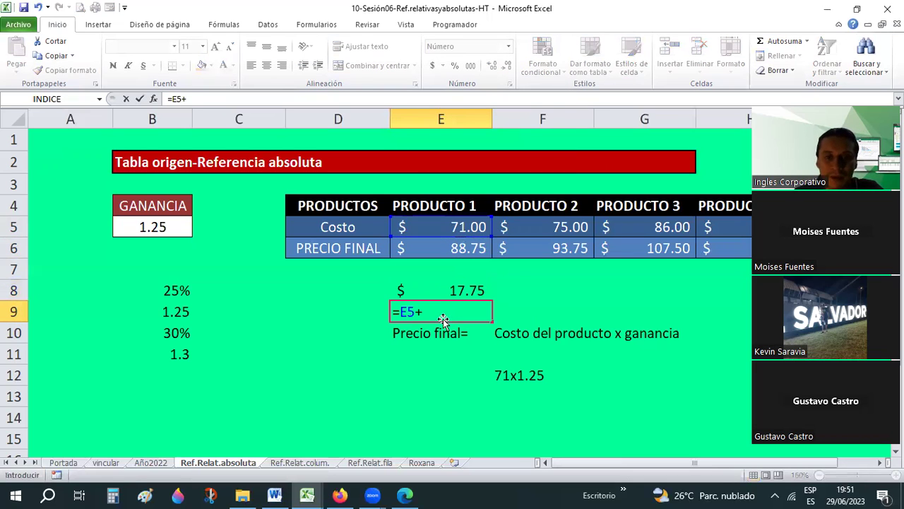
{"action": "key", "text": "Up"}
{"action": "key", "text": "Return"}
Copy E8's currency format onto E9 with Copiar formato.
{"action": "left_click", "coordinate": [425, 305]}
{"action": "left_click", "coordinate": [427, 289]}
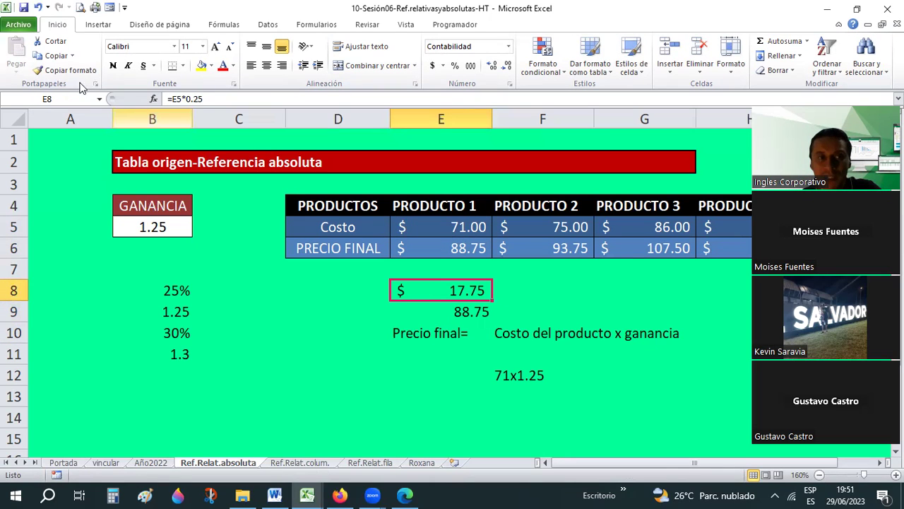
{"action": "left_click", "coordinate": [67, 70]}
{"action": "left_click", "coordinate": [462, 316]}
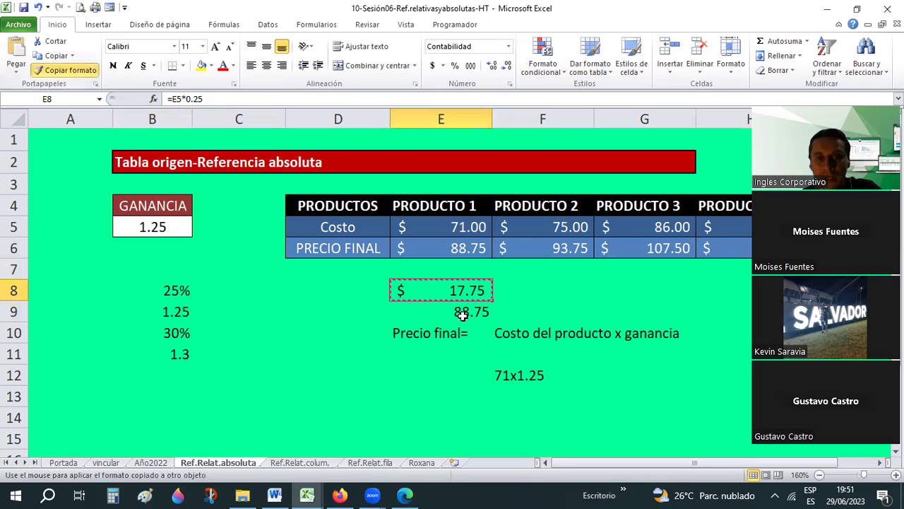
{"action": "left_click", "coordinate": [539, 289]}
{"action": "left_click", "coordinate": [457, 297]}
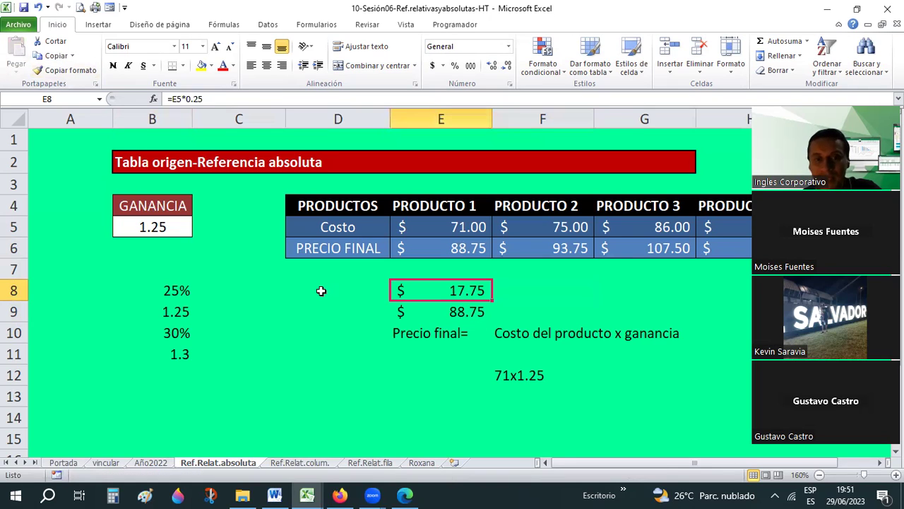
Label D8 as Margen and D9 as Precio final.
{"action": "left_click", "coordinate": [324, 287]}
{"action": "type", "text": "Ma"}
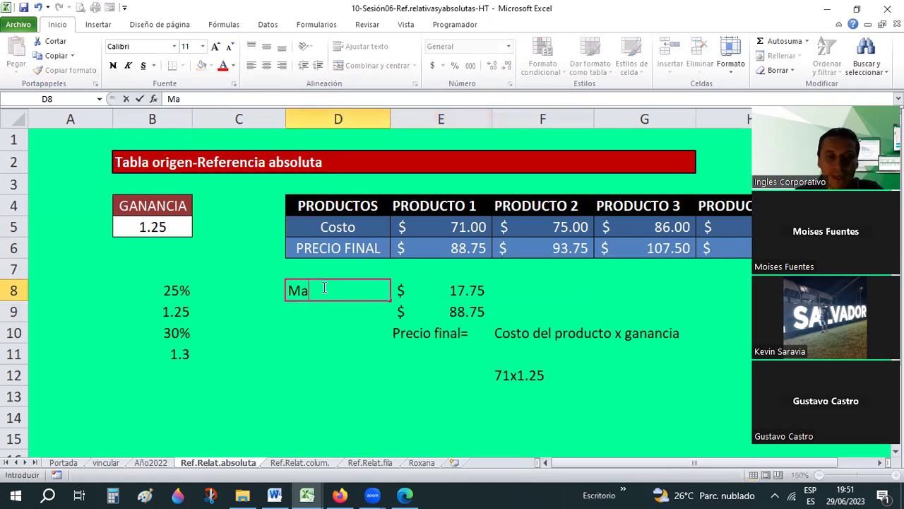
{"action": "type", "text": "rgen"}
{"action": "key", "text": "Return"}
{"action": "type", "text": "Pre"}
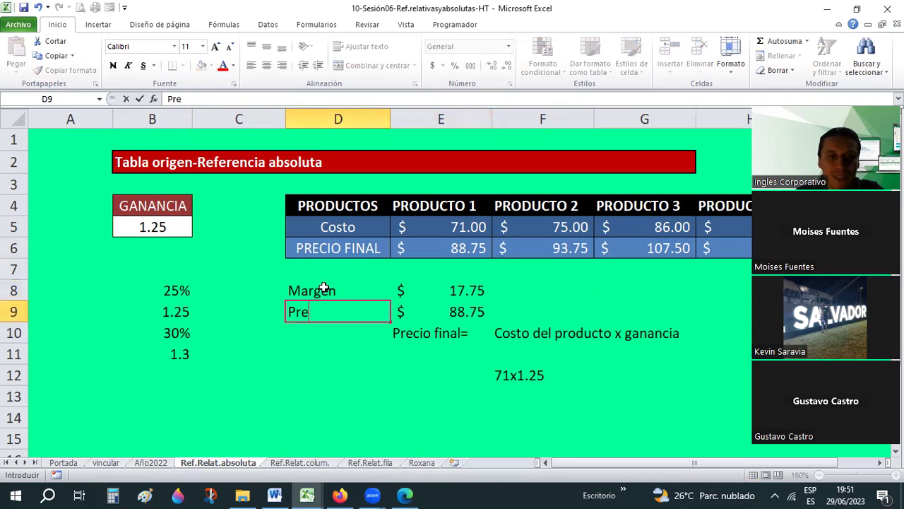
{"action": "type", "text": "cio final"}
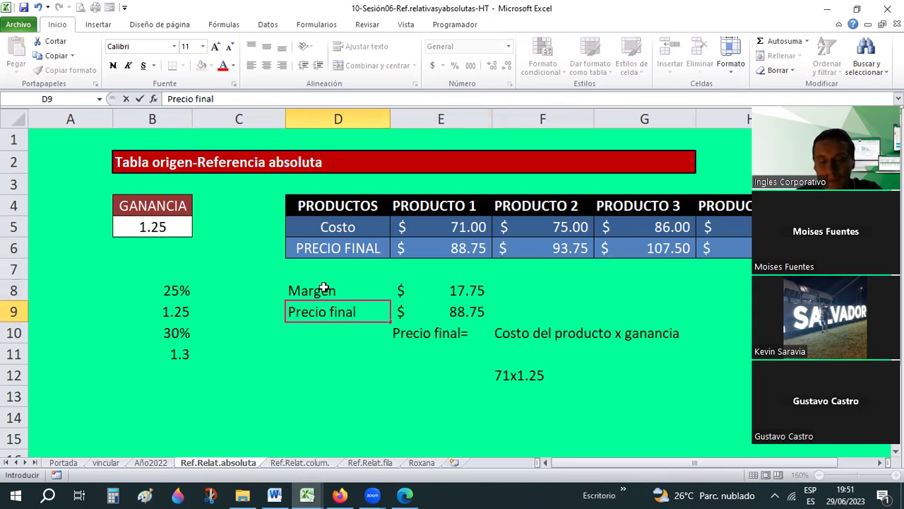
{"action": "key", "text": "Right"}
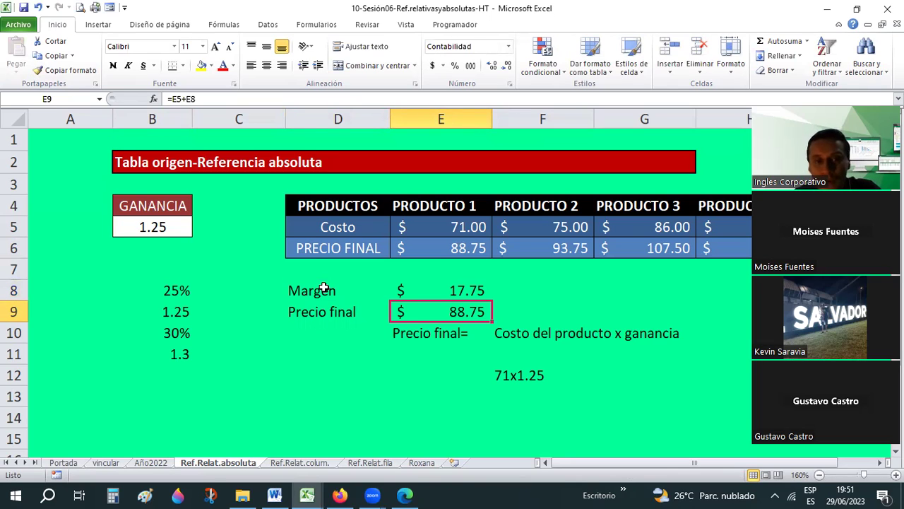
{"action": "key", "text": "Left"}
{"action": "key", "text": "Left"}
{"action": "key", "text": "Left"}
{"action": "key", "text": "Up"}
{"action": "key", "text": "Left"}
{"action": "key", "text": "Right"}
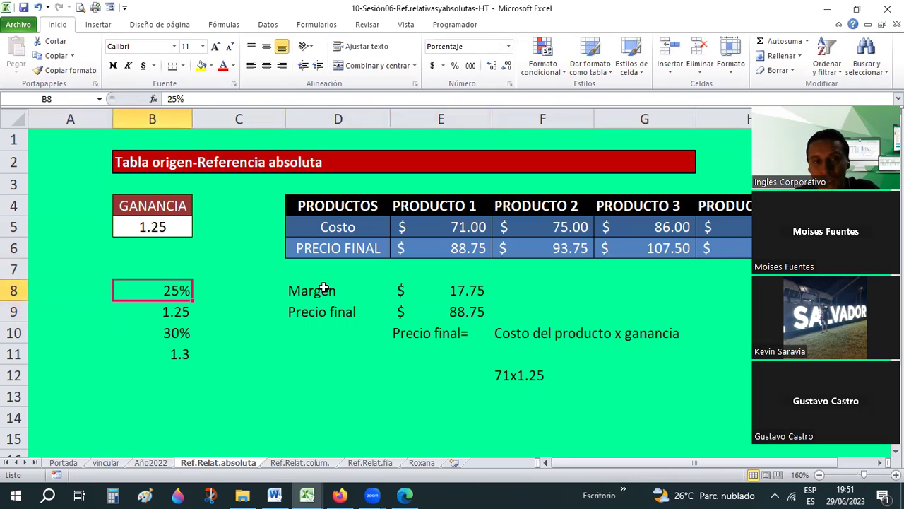
{"action": "key", "text": "Down"}
{"action": "key", "text": "Down"}
{"action": "key", "text": "Down"}
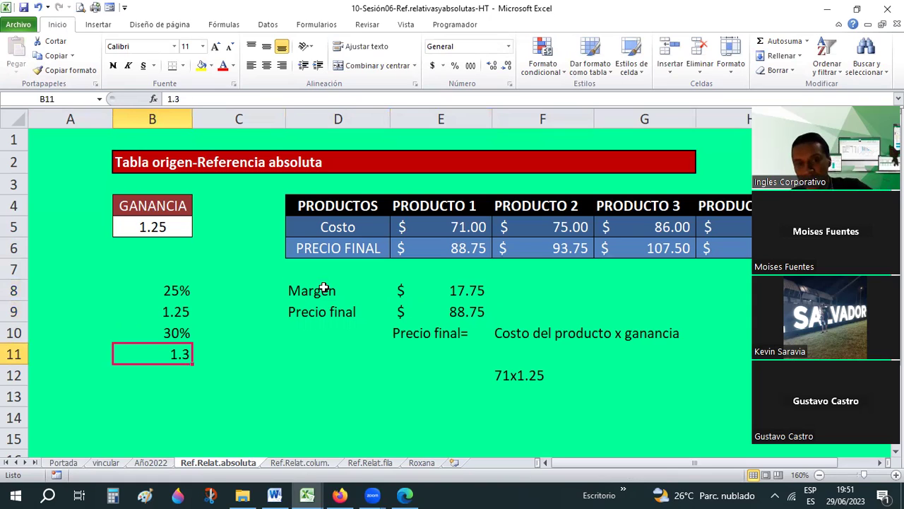
{"action": "key", "text": "Down"}
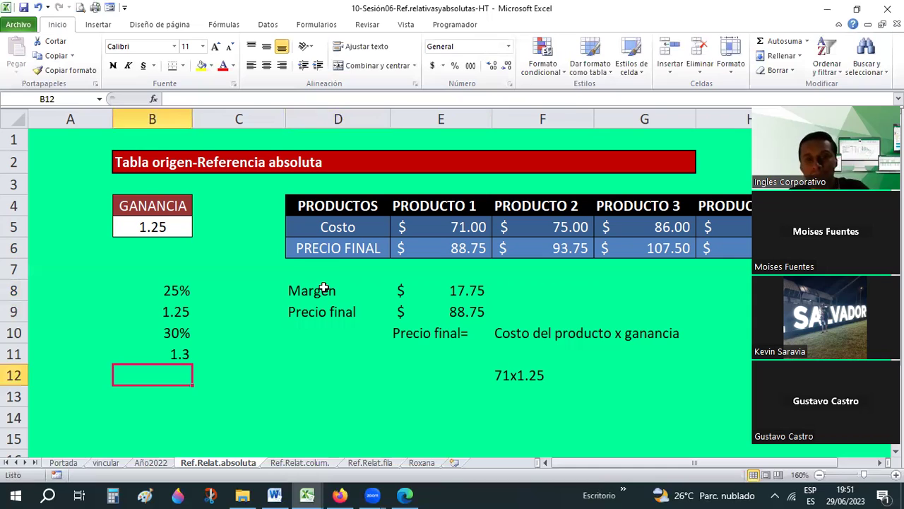
{"action": "key", "text": "Right"}
{"action": "key", "text": "Right"}
{"action": "key", "text": "Up"}
{"action": "key", "text": "Up"}
{"action": "key", "text": "Right"}
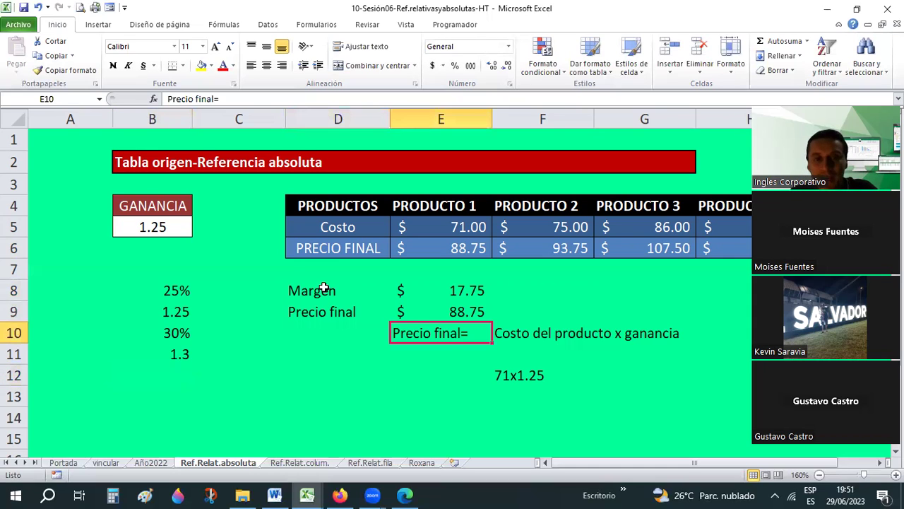
{"action": "key", "text": "Up"}
{"action": "key", "text": "Up"}
{"action": "key", "text": "Up"}
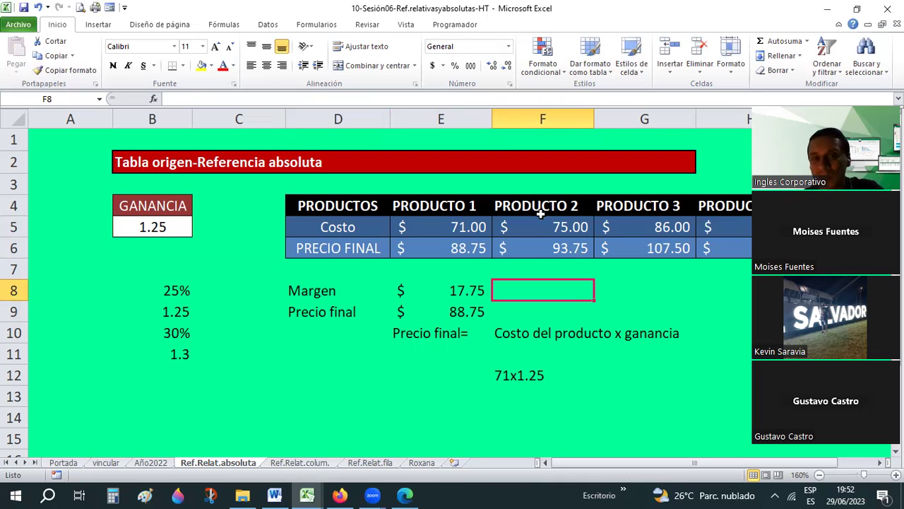
{"action": "left_click_drag", "start_coordinate": [465, 242], "coordinate": [700, 250]}
{"action": "left_click", "coordinate": [466, 282]}
{"action": "left_click", "coordinate": [548, 244]}
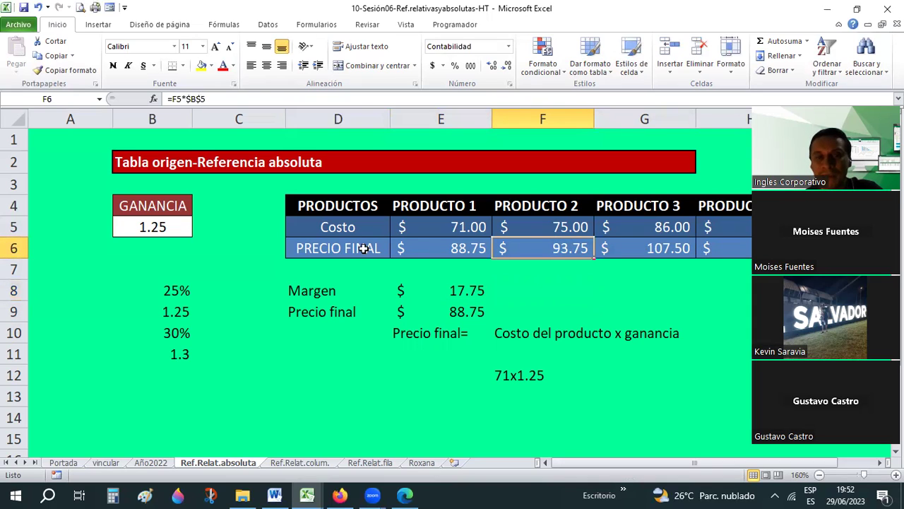
{"action": "left_click", "coordinate": [440, 247]}
{"action": "left_click", "coordinate": [515, 247]}
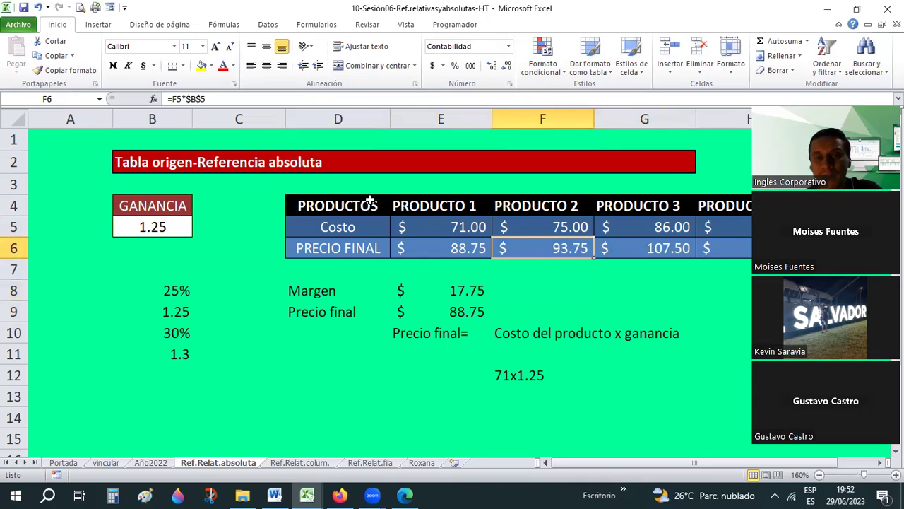
{"action": "left_click", "coordinate": [132, 227]}
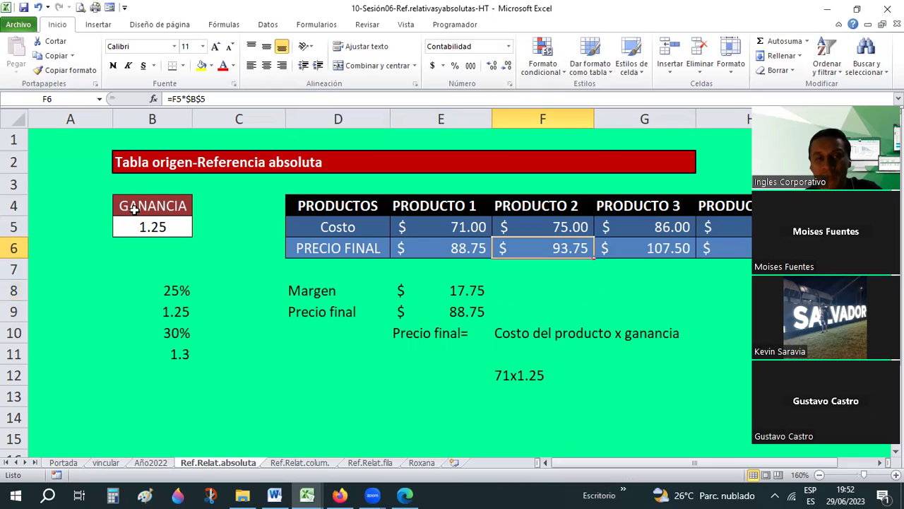
{"action": "left_click", "coordinate": [477, 249]}
{"action": "left_click", "coordinate": [662, 248]}
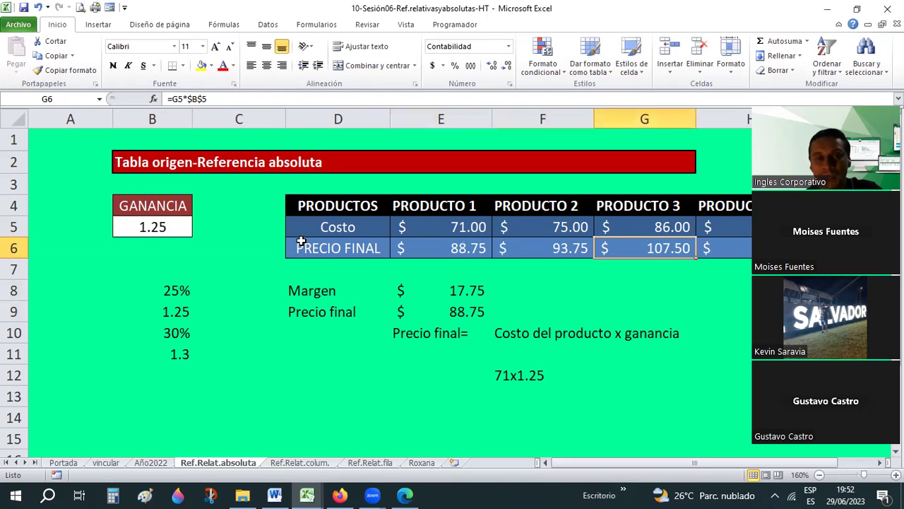
{"action": "left_click", "coordinate": [145, 233]}
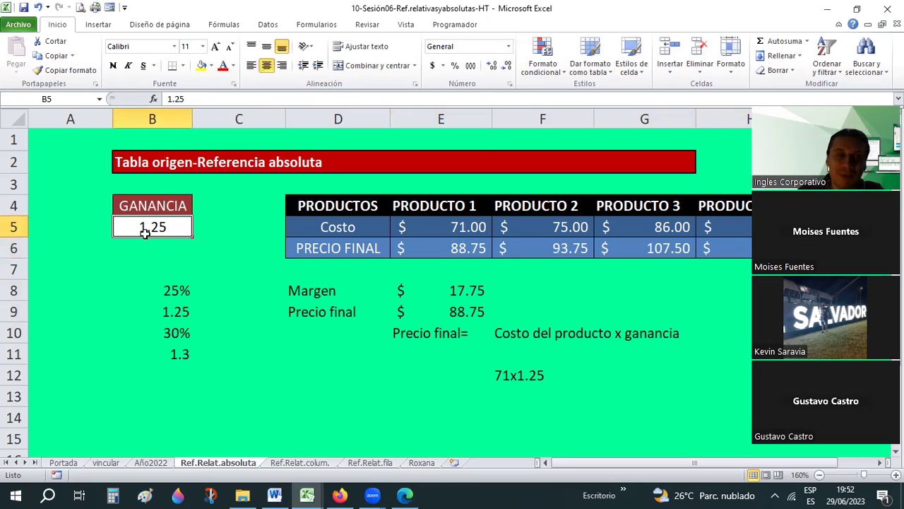
Change the gain in B5 to 1.30 and check the recalculated final prices (92.30, 97.50, 111.80).
{"action": "type", "text": "1.30"}
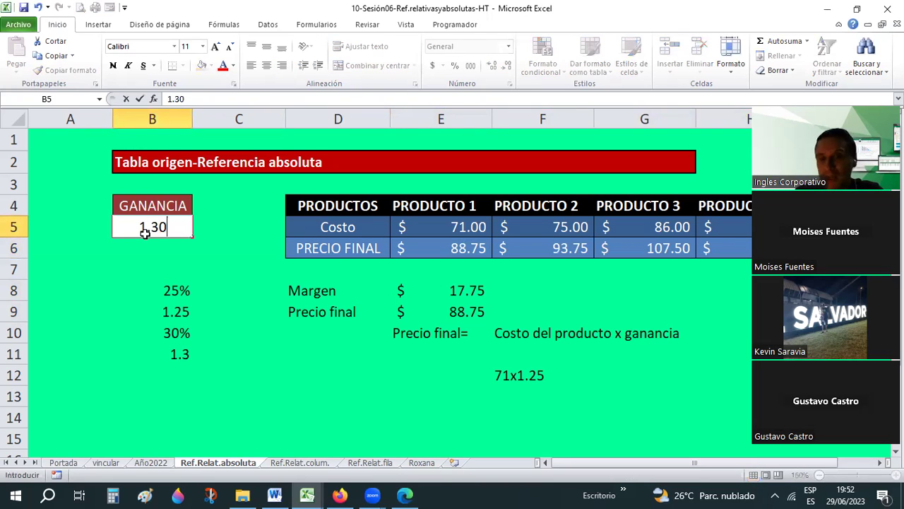
{"action": "key", "text": "Return"}
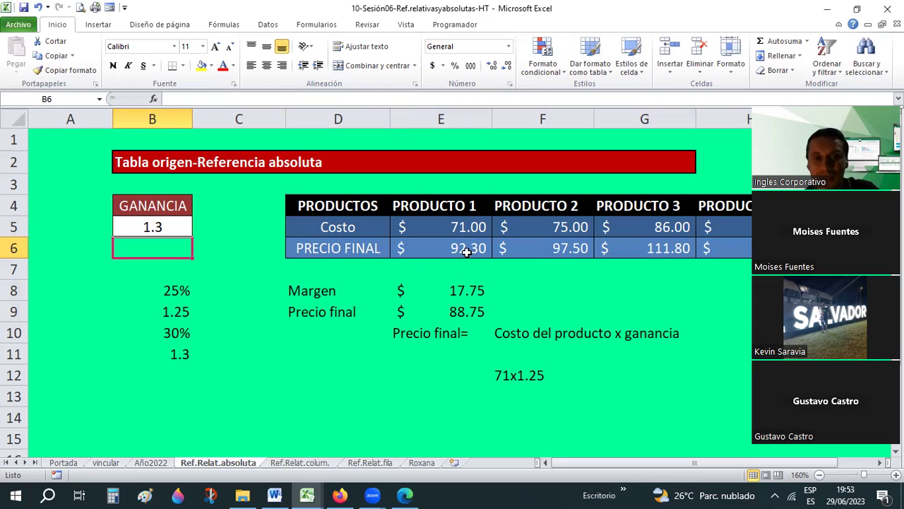
{"action": "key", "text": "Up"}
{"action": "left_click", "coordinate": [537, 248]}
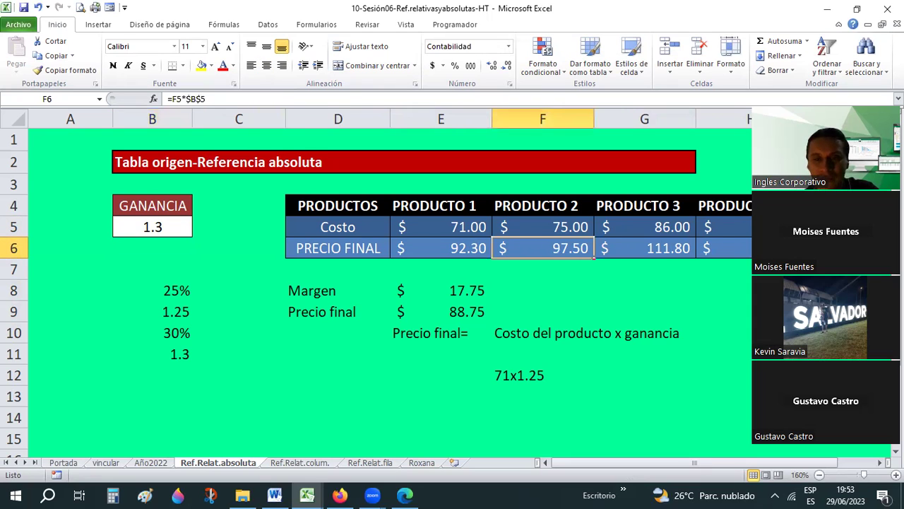
Select E3:I3 above the products and apply the Porcentaje format.
{"action": "scroll", "coordinate": [505, 262], "scroll_direction": "right", "scroll_amount": 1}
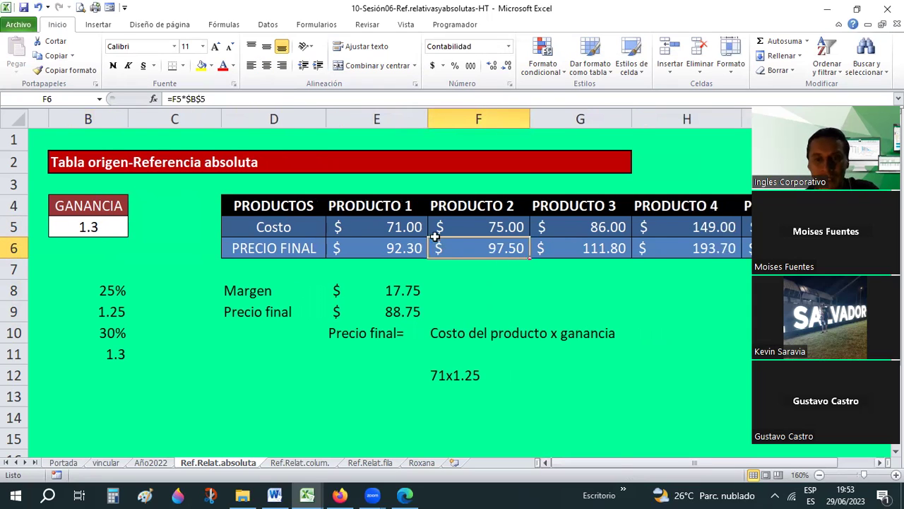
{"action": "key", "text": "Right"}
{"action": "scroll", "coordinate": [583, 461], "scroll_direction": "right", "scroll_amount": 1}
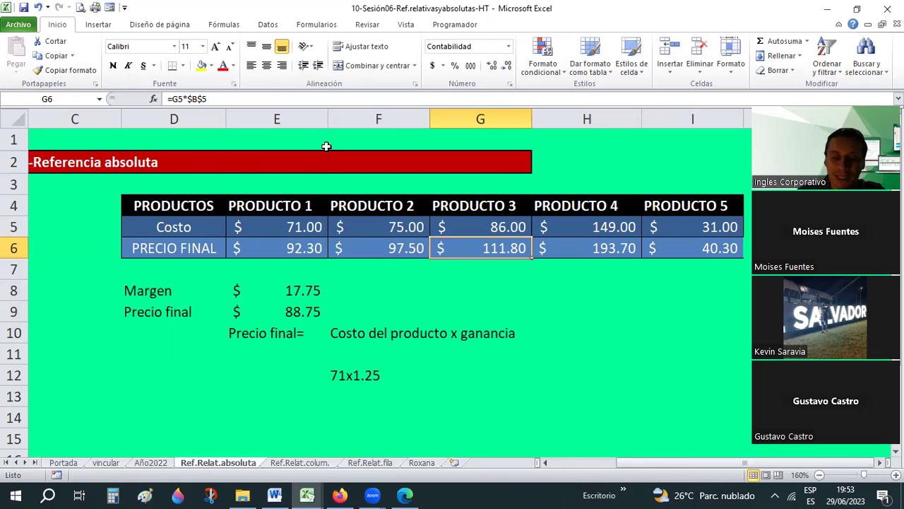
{"action": "key", "text": "Up"}
{"action": "key", "text": "Up"}
{"action": "key", "text": "Up"}
{"action": "key", "text": "Left"}
{"action": "key", "text": "Left"}
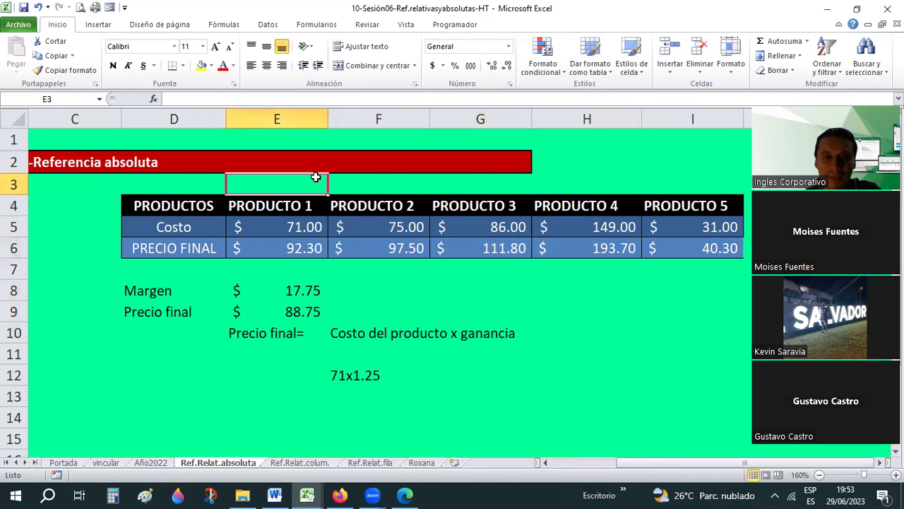
{"action": "left_click", "coordinate": [728, 179], "text": "shift"}
{"action": "left_click_drag", "start_coordinate": [729, 178], "coordinate": [729, 179]}
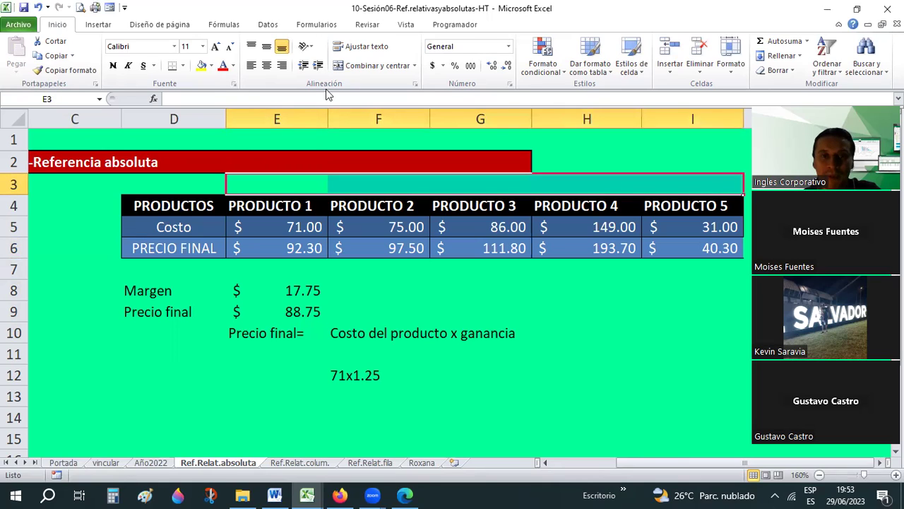
{"action": "left_click", "coordinate": [455, 69]}
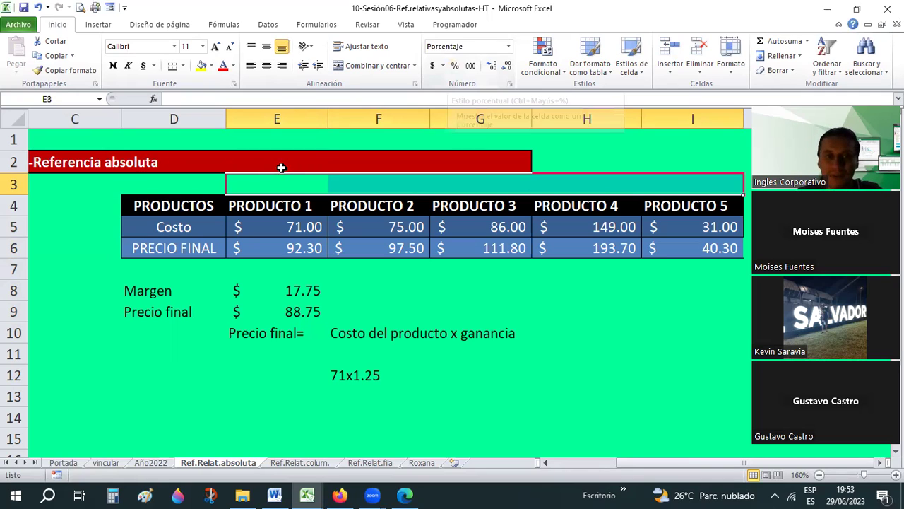
Enter 25%, 10%, 15%, 20% and 35% across E3:I3.
{"action": "type", "text": "25"}
{"action": "key", "text": "Right"}
{"action": "type", "text": "10"}
{"action": "key", "text": "Right"}
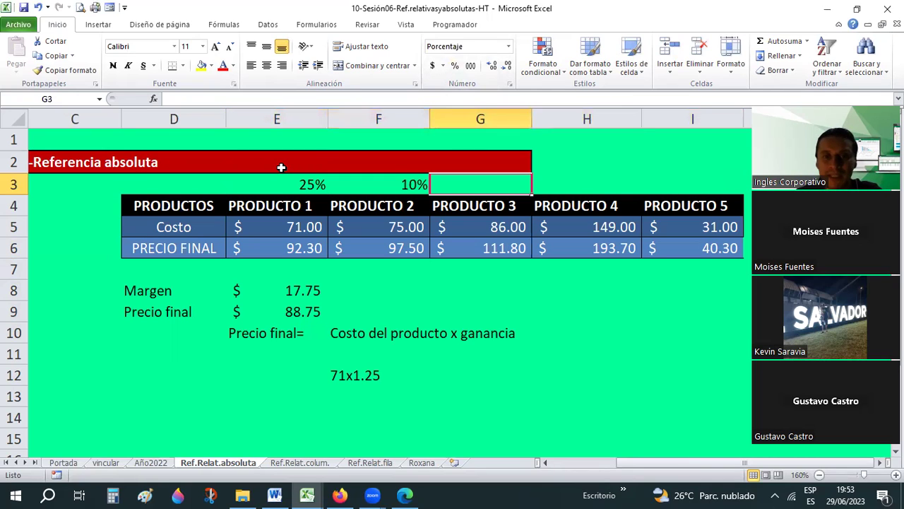
{"action": "type", "text": "15"}
{"action": "key", "text": "Right"}
{"action": "type", "text": "20"}
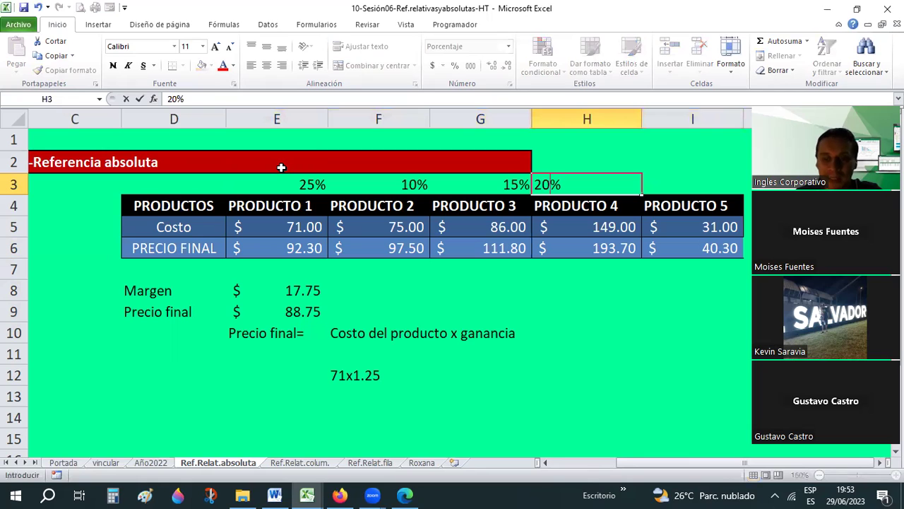
{"action": "key", "text": "Right"}
{"action": "type", "text": "35"}
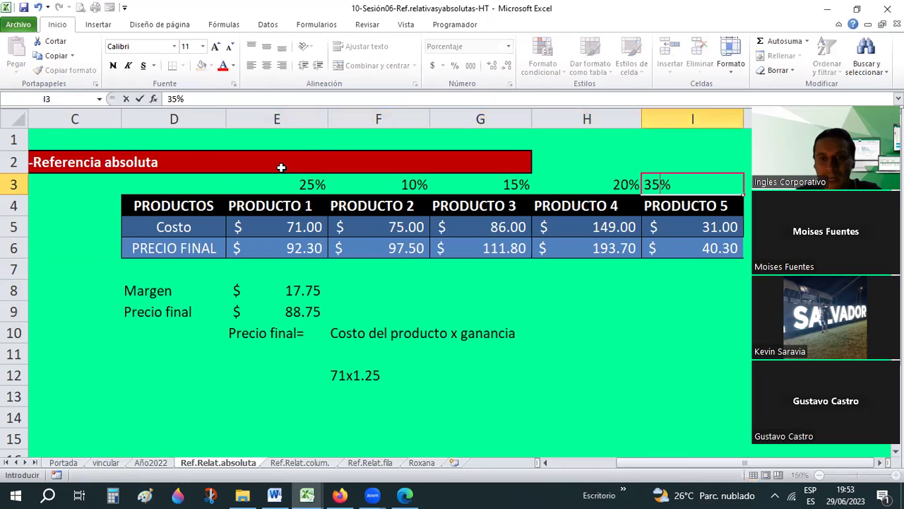
{"action": "key", "text": "Return"}
Begin an =E5* formula in E7, cancel it, and reselect the percentages in E3:I3.
{"action": "key", "text": "Left"}
{"action": "key", "text": "Left"}
{"action": "key", "text": "Left"}
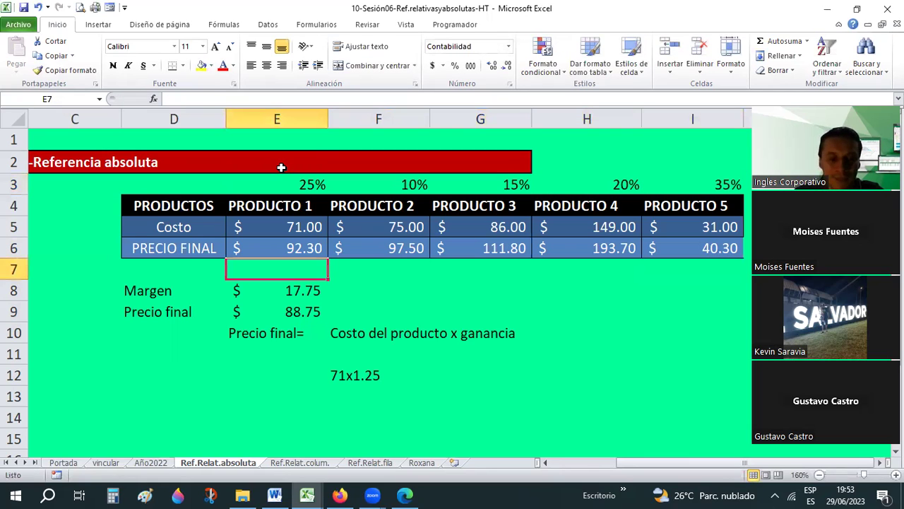
{"action": "type", "text": "="}
{"action": "key", "text": "Up"}
{"action": "key", "text": "Up"}
{"action": "type", "text": "*"}
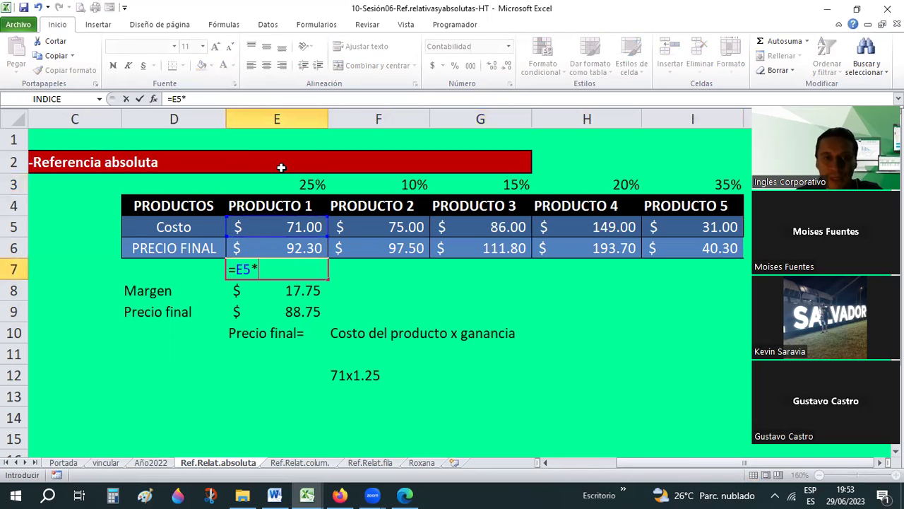
{"action": "key", "text": "Escape"}
{"action": "key", "text": "Up"}
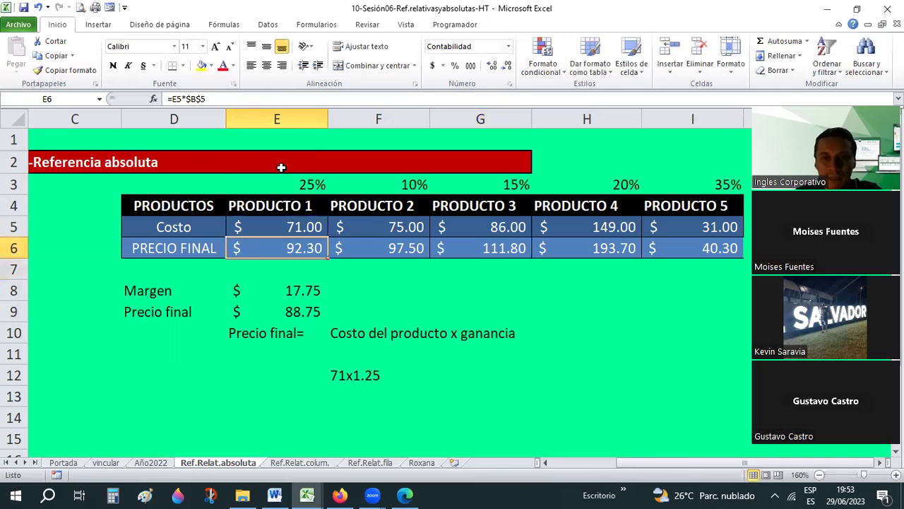
{"action": "key", "text": "Up"}
{"action": "key", "text": "Up"}
{"action": "key", "text": "Up"}
{"action": "key", "text": "shift+Right"}
{"action": "key", "text": "shift+Right"}
{"action": "key", "text": "shift+Right"}
{"action": "key", "text": "shift+Right"}
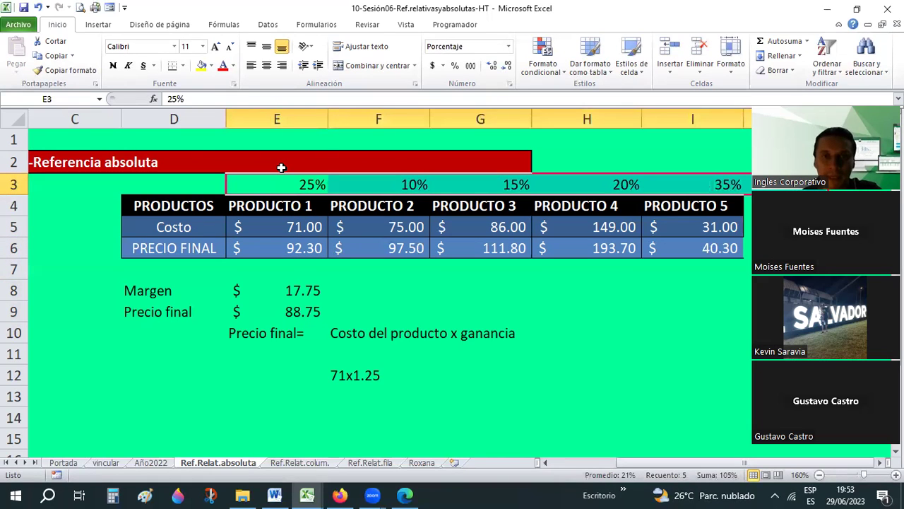
Format row 3 as plain numbers and enter multipliers 1.25, 1.10, 1.15, 1.20, 1.35 in E3:I3.
{"action": "left_click", "coordinate": [508, 46]}
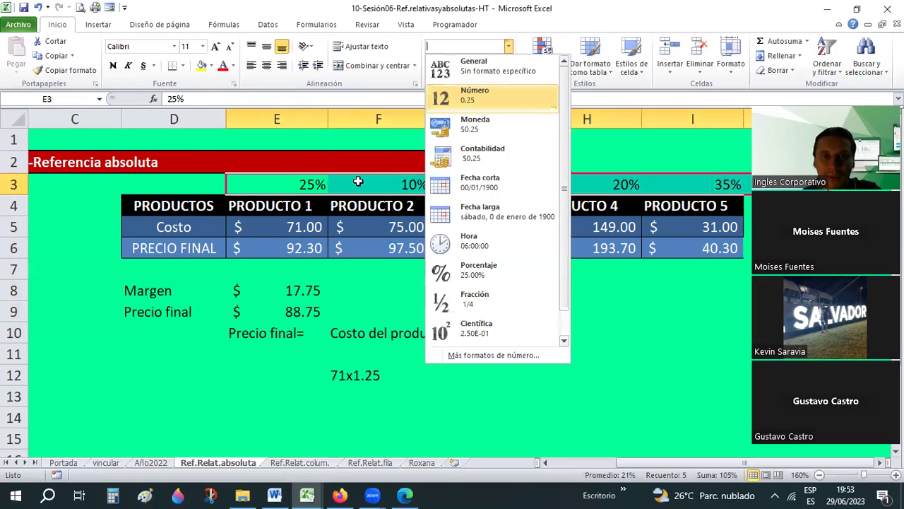
{"action": "key", "text": "Return"}
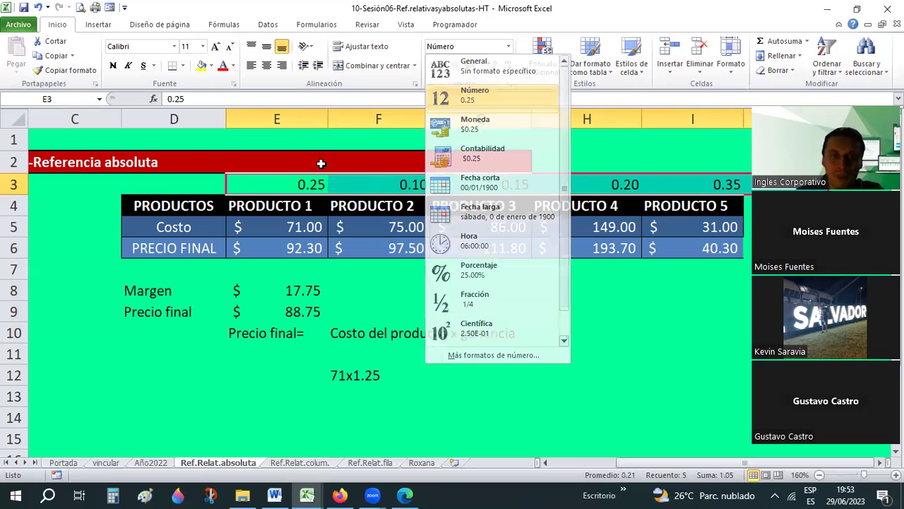
{"action": "type", "text": "1.25"}
{"action": "key", "text": "Tab"}
{"action": "type", "text": "1.10"}
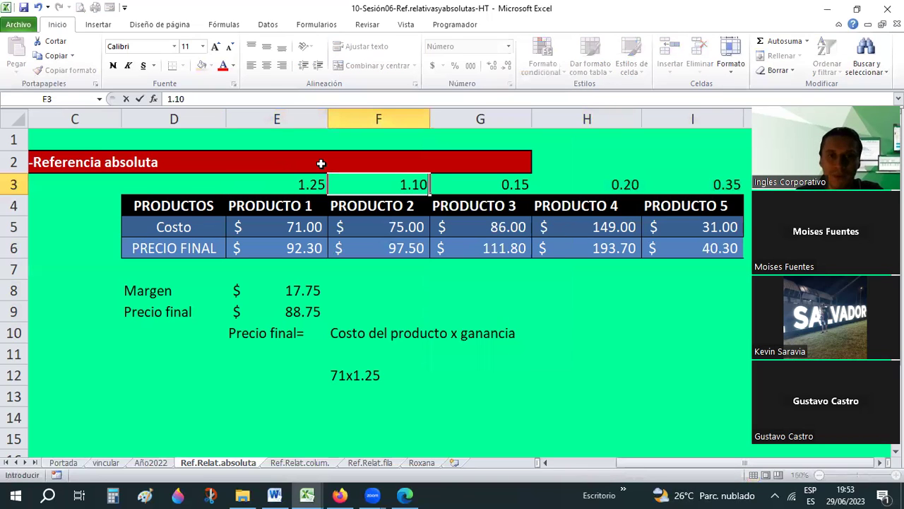
{"action": "key", "text": "Tab"}
{"action": "type", "text": "1.15"}
{"action": "key", "text": "Tab"}
{"action": "type", "text": "1"}
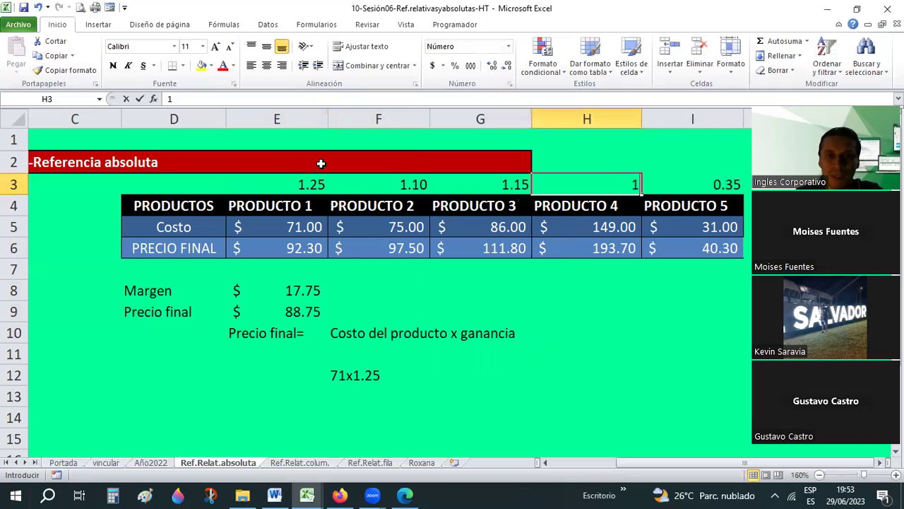
{"action": "type", "text": ".2"}
{"action": "key", "text": "Tab"}
{"action": "type", "text": "1.35"}
{"action": "key", "text": "Down"}
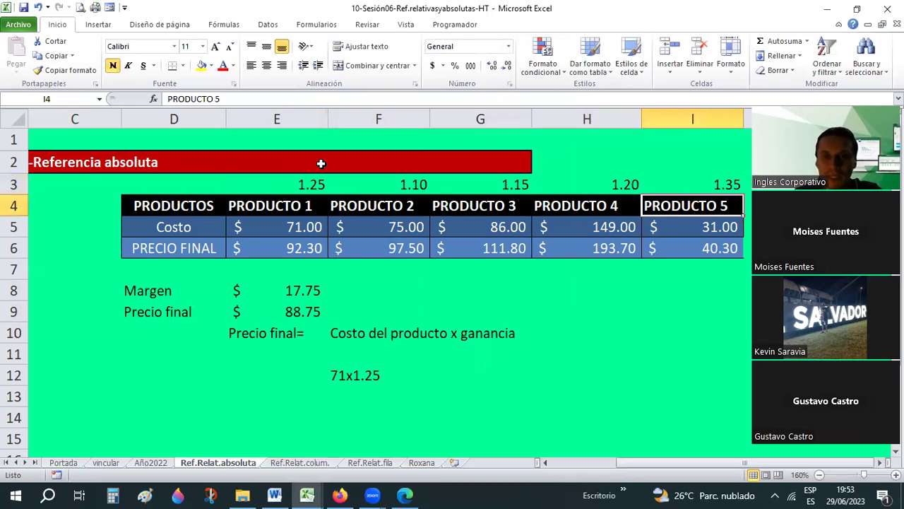
Enter =E5*E3 in E7 to price Producto 1 at $88.75.
{"action": "key", "text": "Down"}
{"action": "key", "text": "Down"}
{"action": "key", "text": "Down"}
{"action": "key", "text": "Left"}
{"action": "key", "text": "Left"}
{"action": "key", "text": "Left"}
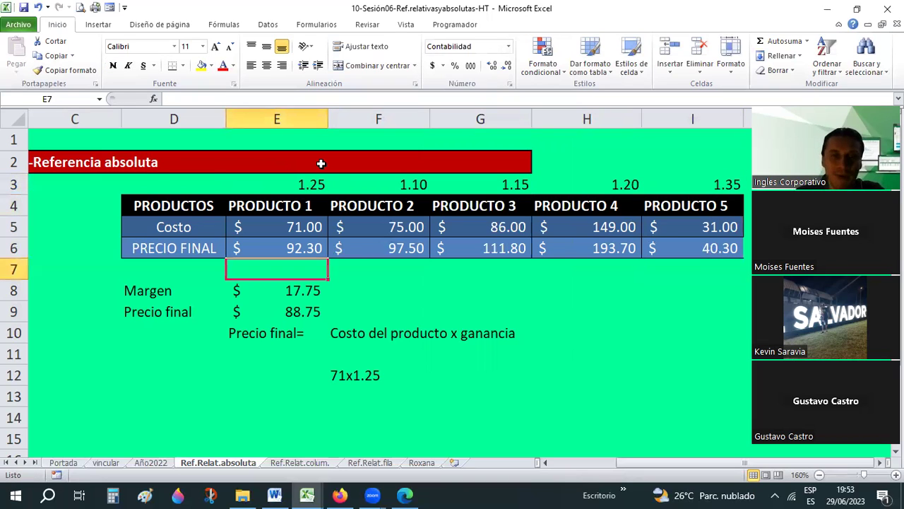
{"action": "type", "text": "="}
{"action": "key", "text": "Up"}
{"action": "key", "text": "Up"}
{"action": "type", "text": "*"}
{"action": "key", "text": "Up"}
{"action": "key", "text": "Up"}
{"action": "key", "text": "Up"}
{"action": "key", "text": "Return"}
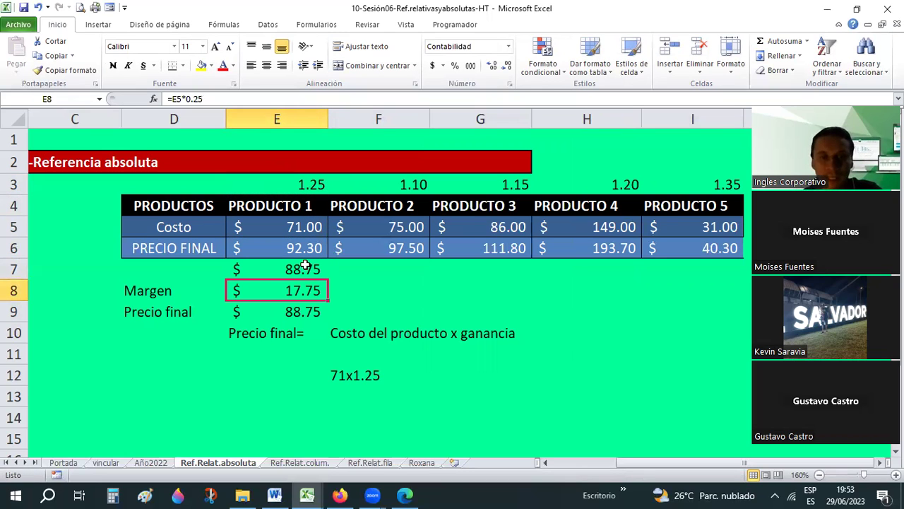
Fill the E7 price formula right across to I7 for Producto 5.
{"action": "left_click", "coordinate": [302, 277]}
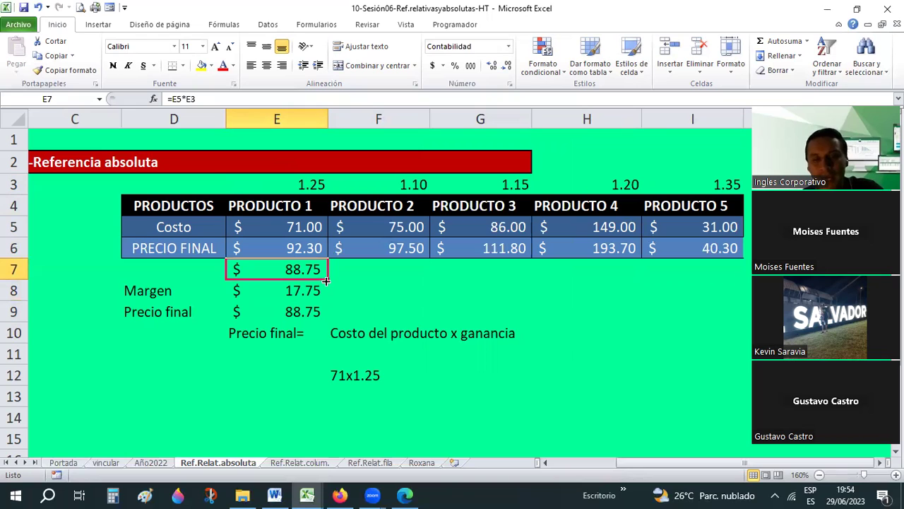
{"action": "left_click_drag", "start_coordinate": [327, 279], "coordinate": [714, 278]}
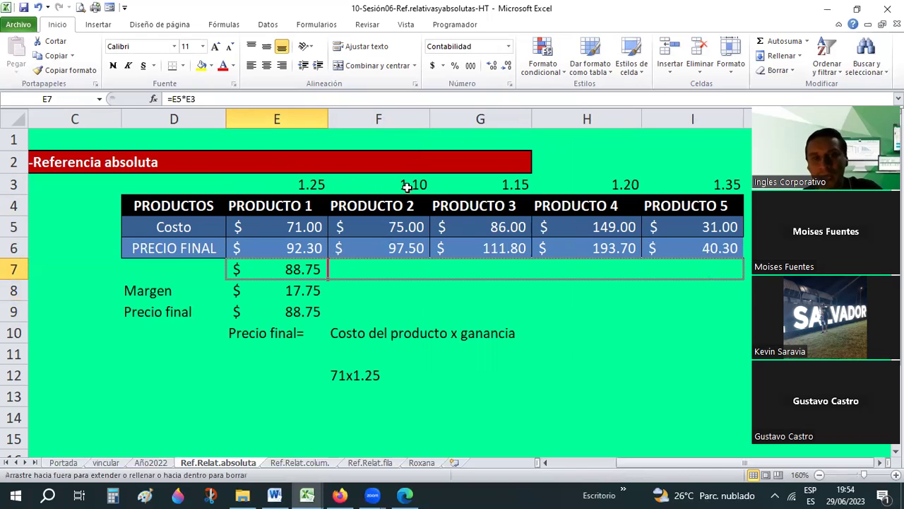
{"action": "left_click", "coordinate": [308, 266]}
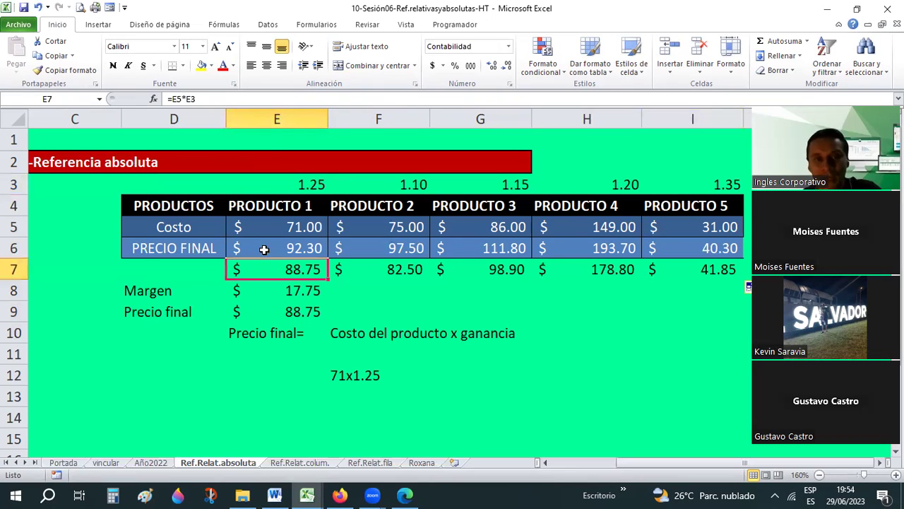
Verify the copied row-7 formulas against each product's cost and row-3 multiplier.
{"action": "left_click", "coordinate": [358, 222]}
{"action": "left_click", "coordinate": [318, 185]}
{"action": "left_click", "coordinate": [410, 185]}
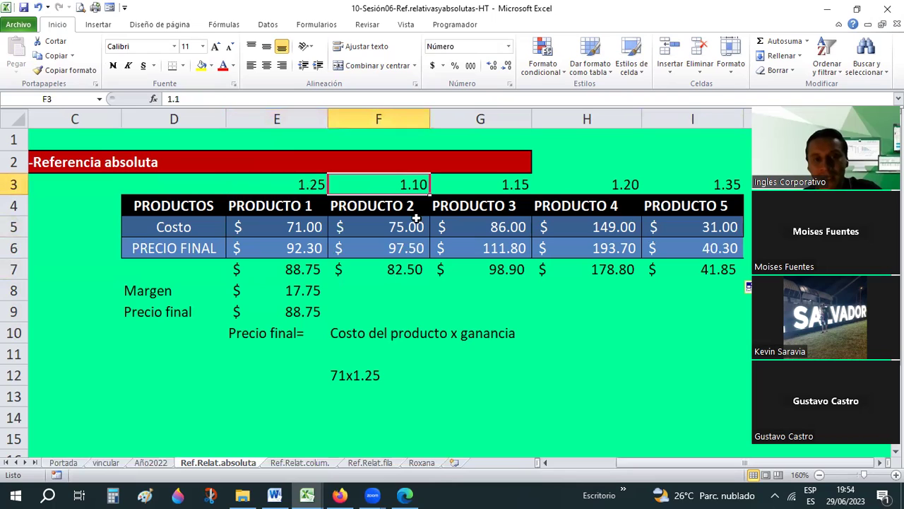
{"action": "left_click", "coordinate": [520, 272]}
{"action": "left_click", "coordinate": [527, 184]}
{"action": "left_click", "coordinate": [621, 187]}
{"action": "left_click", "coordinate": [676, 183]}
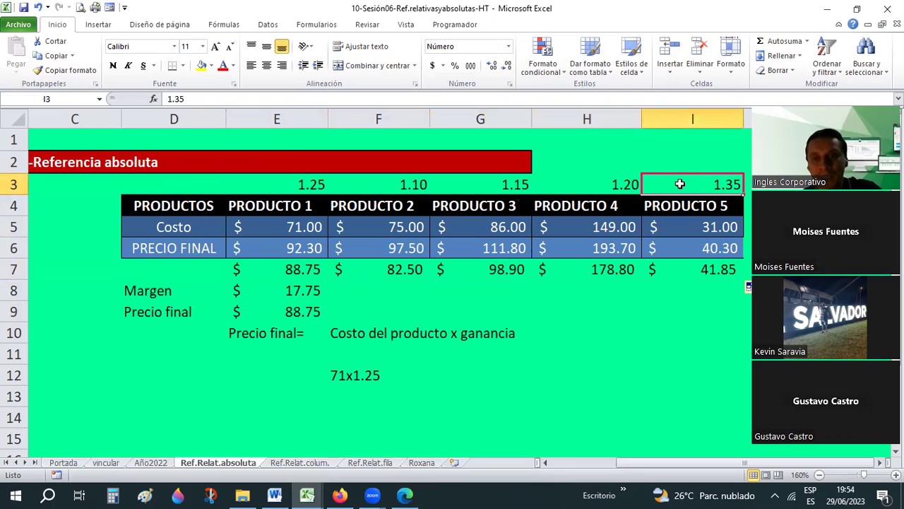
{"action": "left_click", "coordinate": [711, 267]}
{"action": "key", "text": "Up"}
{"action": "key", "text": "Up"}
{"action": "key", "text": "Up"}
{"action": "key", "text": "Left"}
{"action": "key", "text": "Left"}
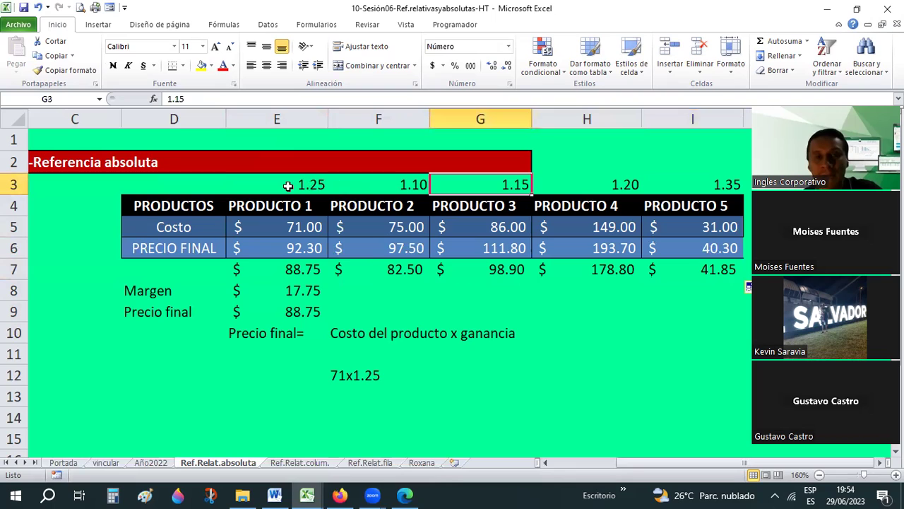
Centre the E3:I3 multipliers horizontally and vertically, then review the price and Ganancia cells.
{"action": "left_click_drag", "start_coordinate": [288, 185], "coordinate": [666, 184]}
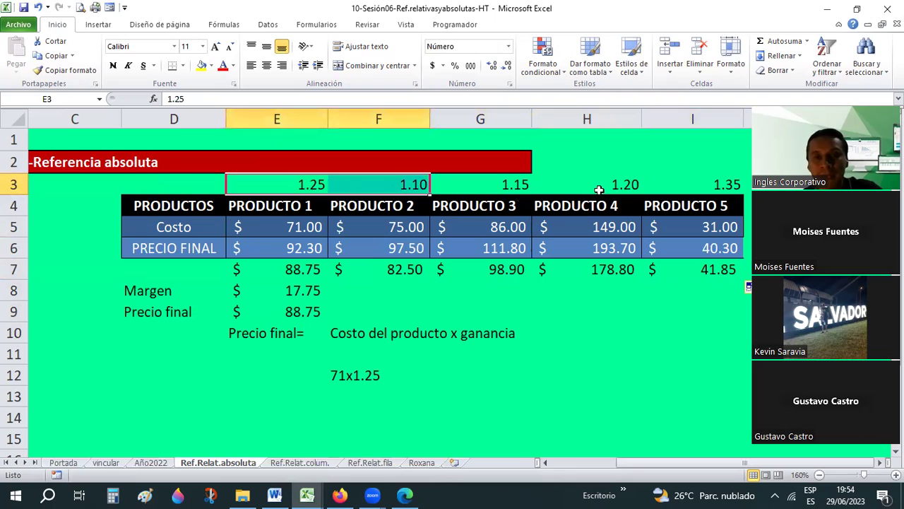
{"action": "left_click", "coordinate": [267, 65]}
{"action": "left_click", "coordinate": [266, 46]}
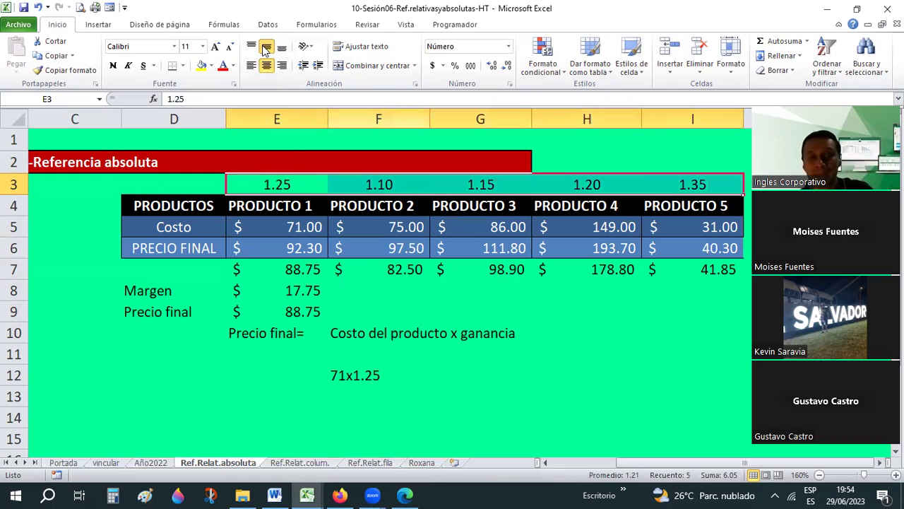
{"action": "left_click", "coordinate": [301, 244]}
{"action": "left_click", "coordinate": [571, 463]}
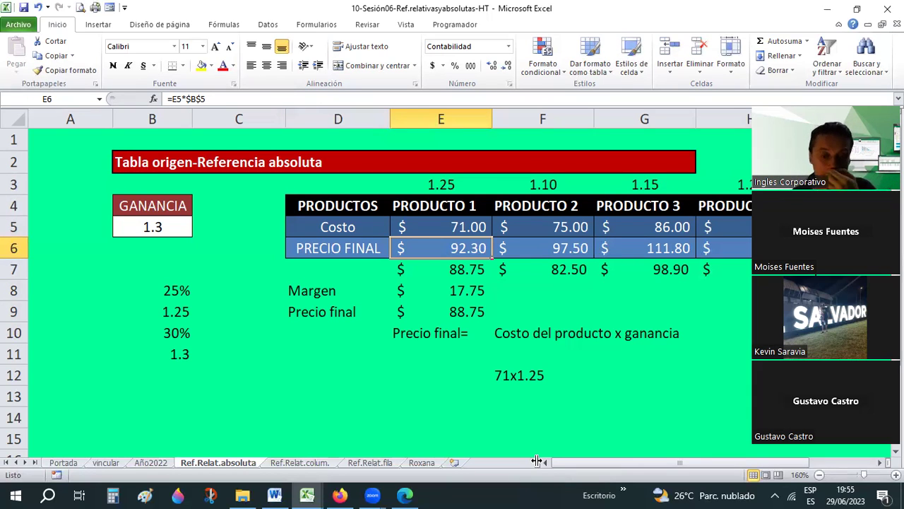
Go to the Ref.Relat.colum. sheet and select a cell in the Ventas mensuales table.
{"action": "left_click", "coordinate": [294, 463]}
{"action": "left_click", "coordinate": [424, 311]}
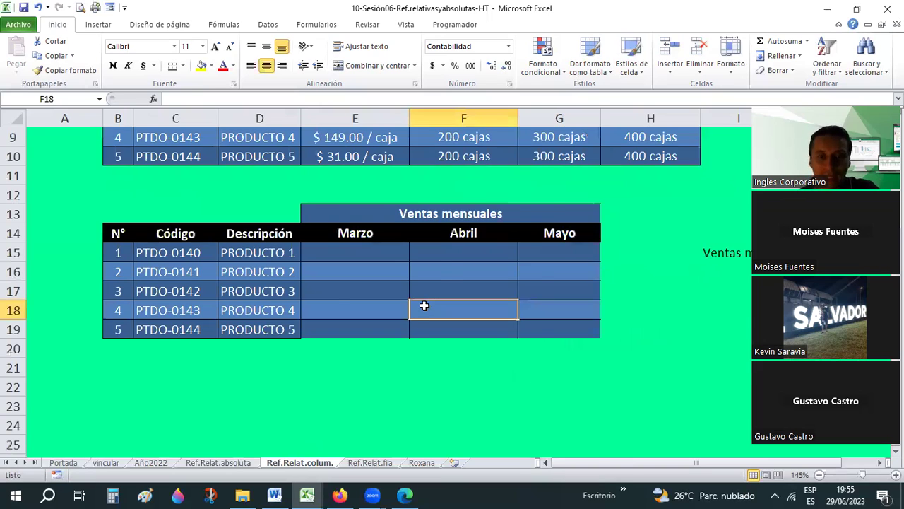
{"action": "scroll", "coordinate": [424, 305], "scroll_direction": "up", "scroll_amount": 2}
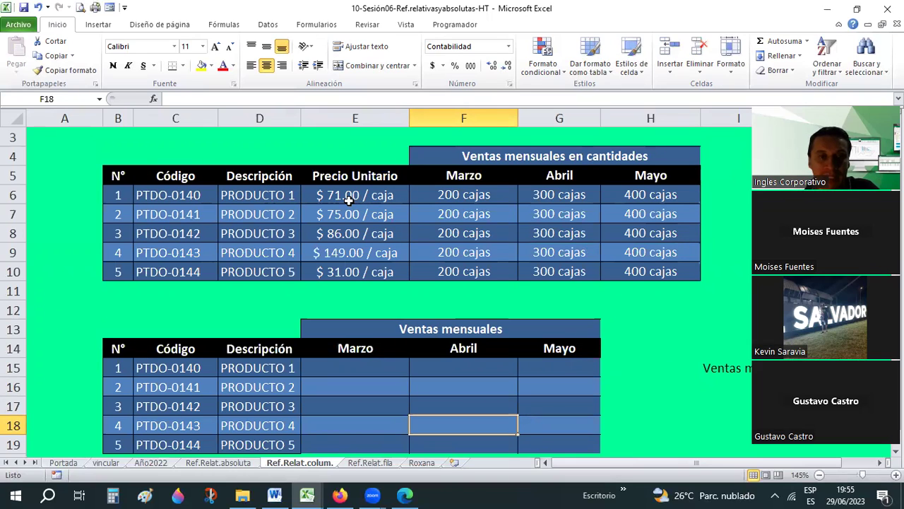
{"action": "left_click", "coordinate": [349, 201]}
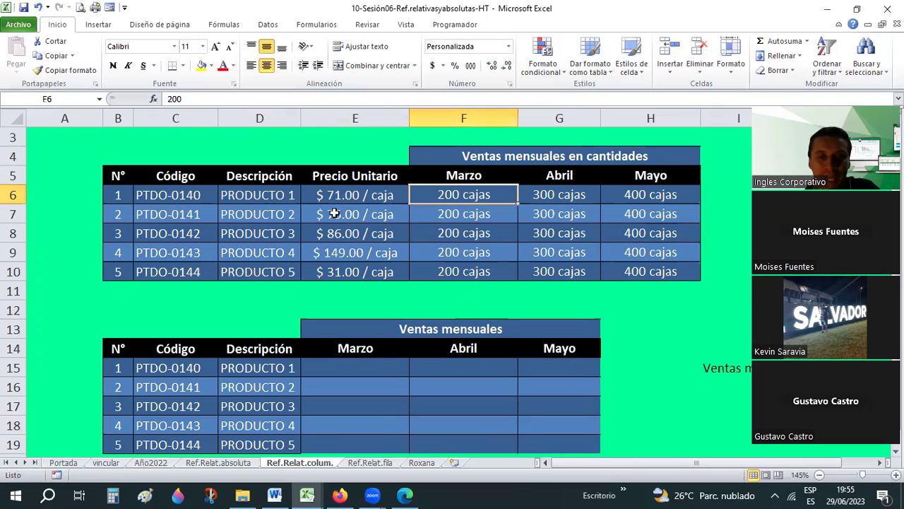
{"action": "key", "text": "Left"}
{"action": "scroll", "coordinate": [346, 299], "scroll_direction": "down", "scroll_amount": 1}
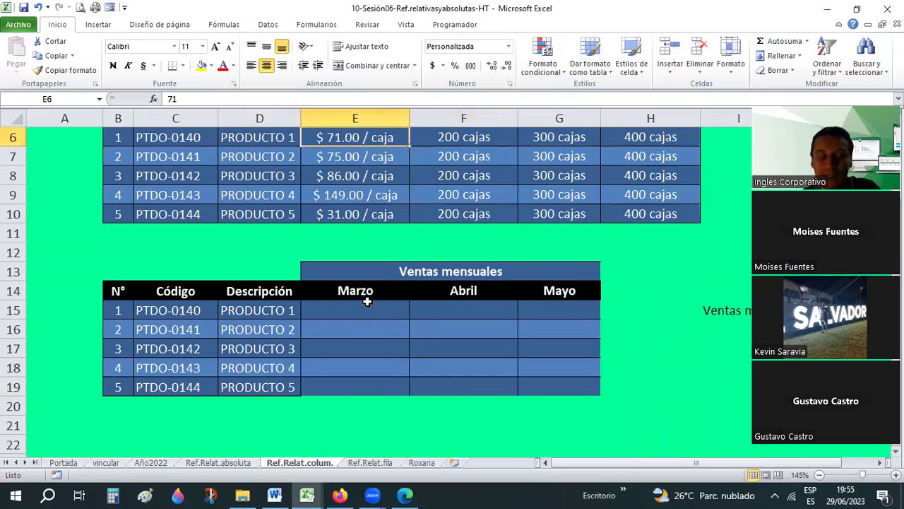
{"action": "left_click", "coordinate": [366, 308]}
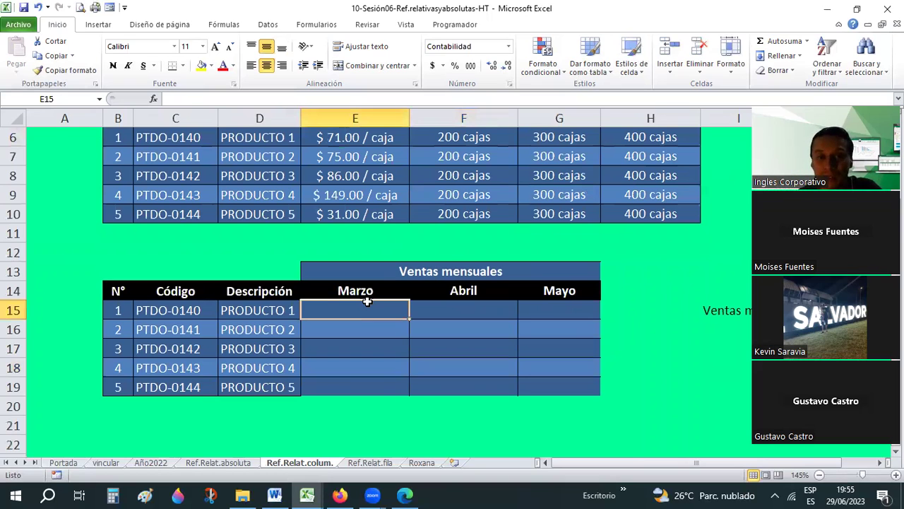
{"action": "scroll", "coordinate": [486, 181], "scroll_direction": "up", "scroll_amount": 1}
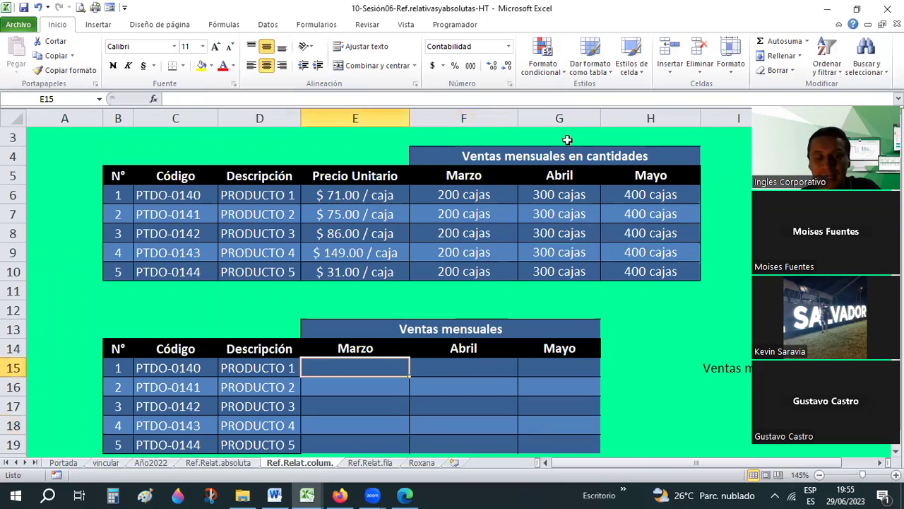
{"action": "left_click", "coordinate": [438, 197]}
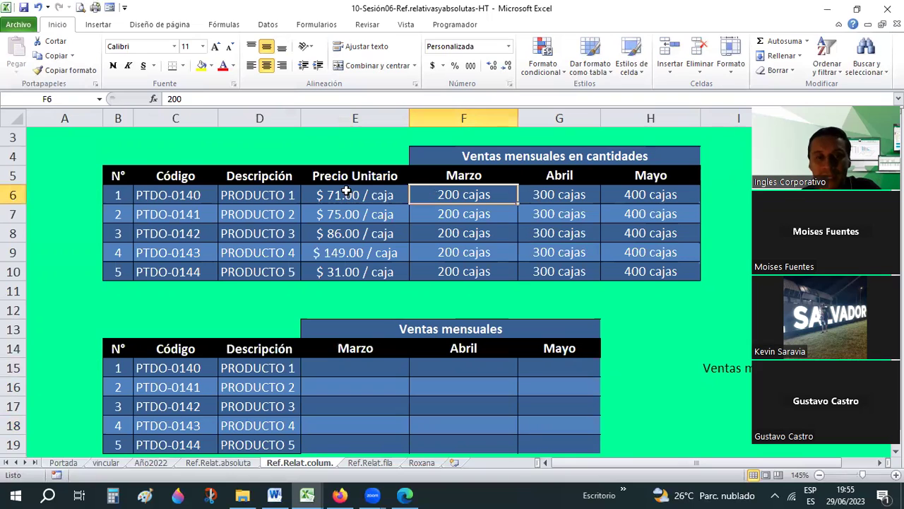
{"action": "key", "text": "Left"}
{"action": "key", "text": "Right"}
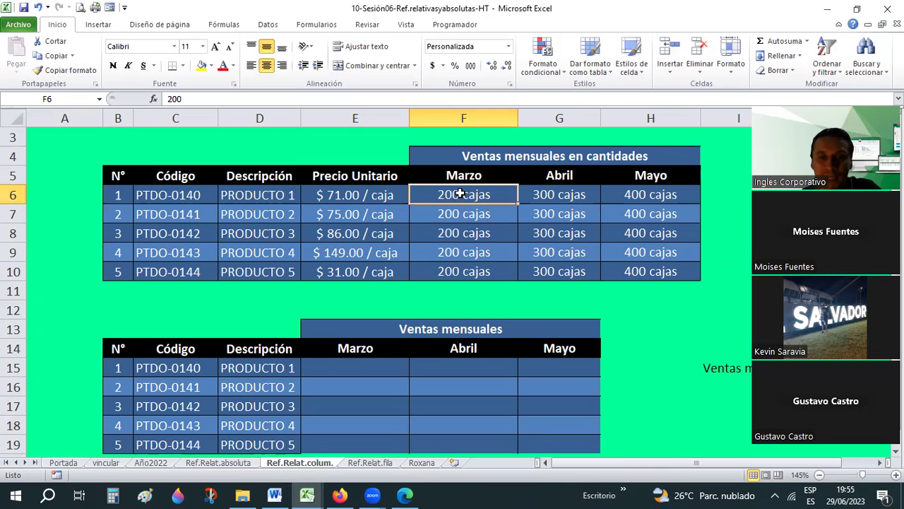
{"action": "key", "text": "Left"}
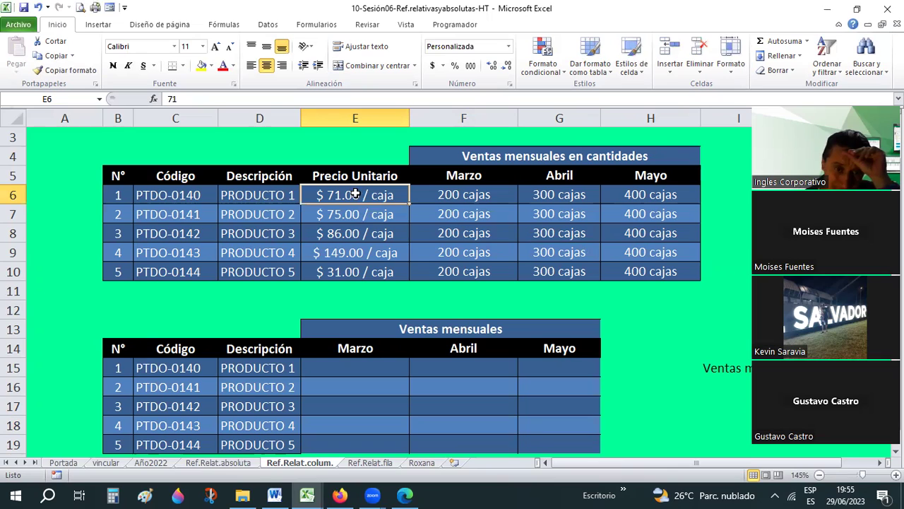
{"action": "left_click", "coordinate": [340, 234]}
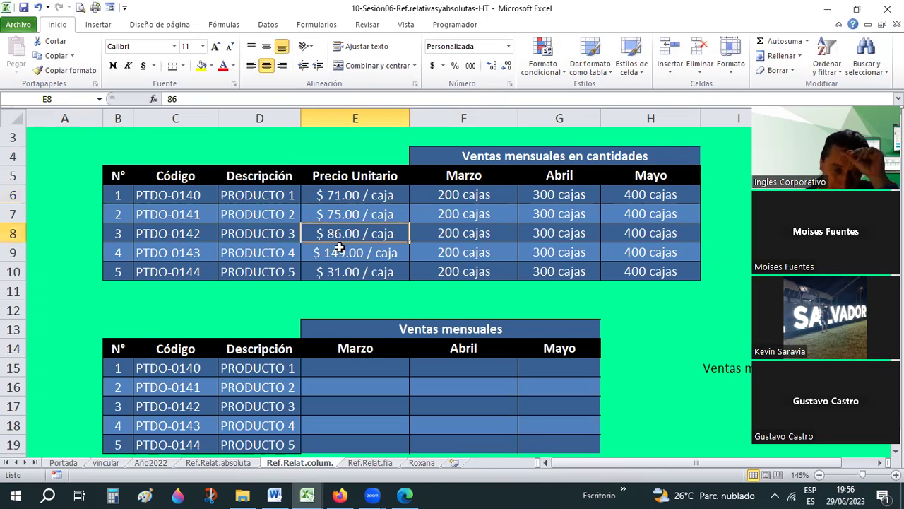
{"action": "left_click", "coordinate": [339, 247]}
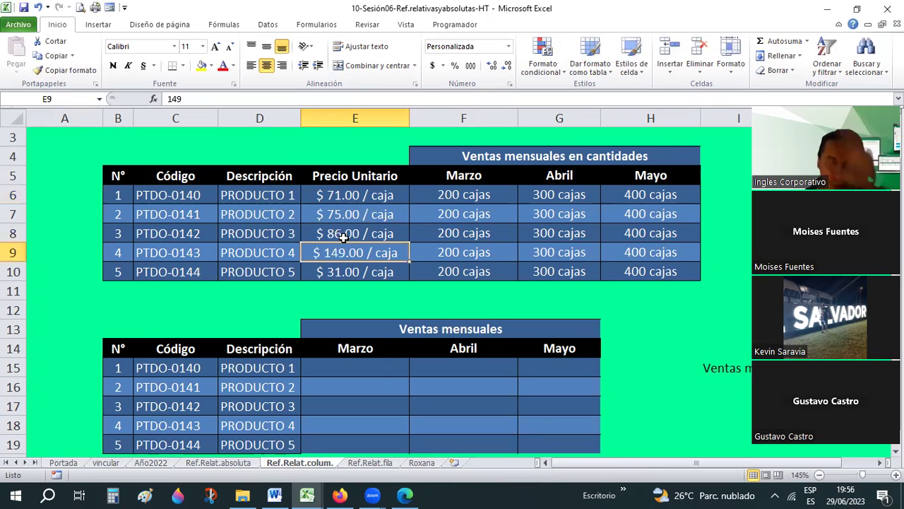
{"action": "left_click", "coordinate": [379, 363]}
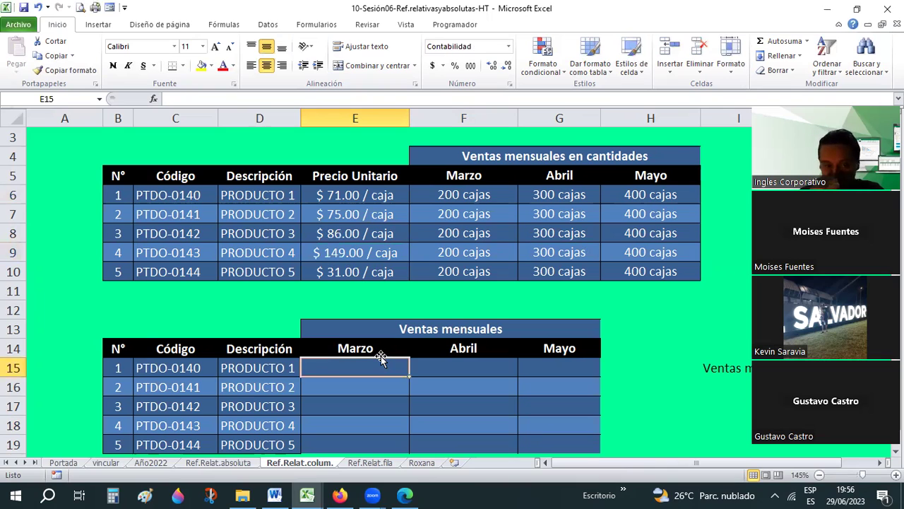
Type =F6*E6 in E15, multiplying Producto 1's March boxes by its unit price.
{"action": "type", "text": "="}
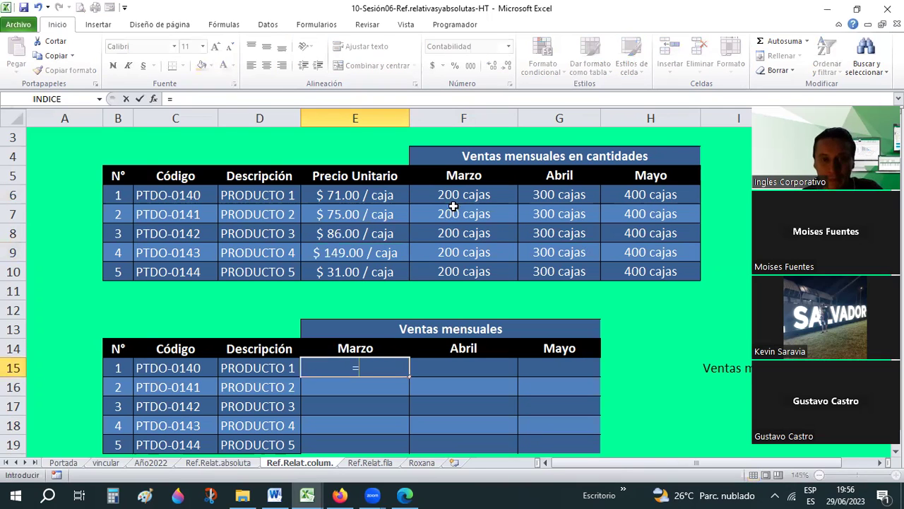
{"action": "left_click", "coordinate": [461, 191]}
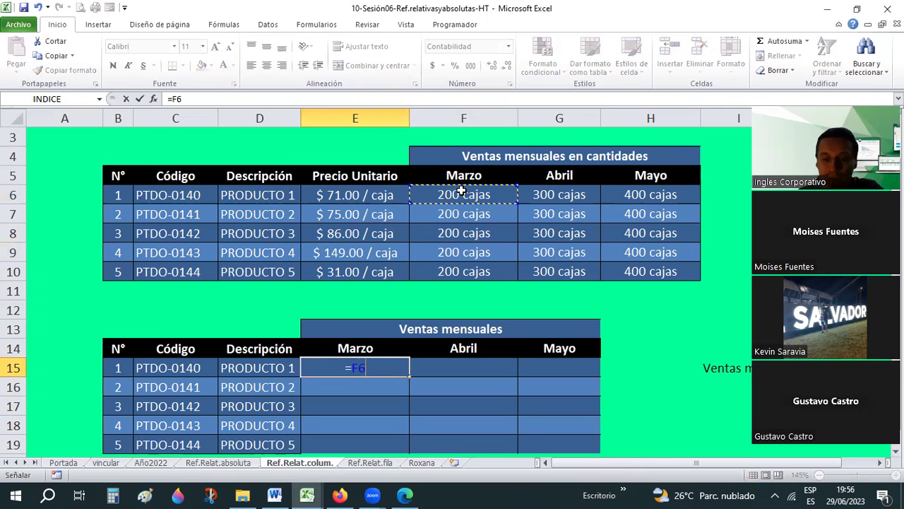
{"action": "type", "text": "*"}
{"action": "left_click", "coordinate": [323, 195]}
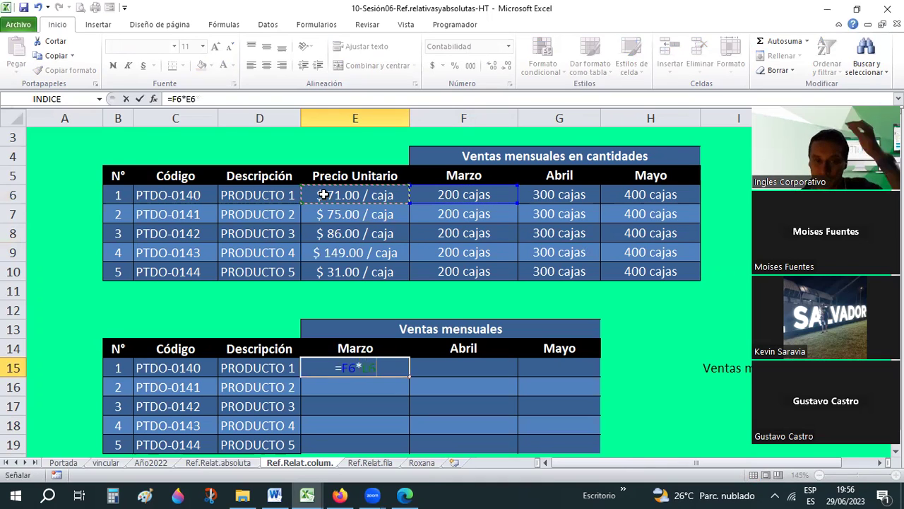
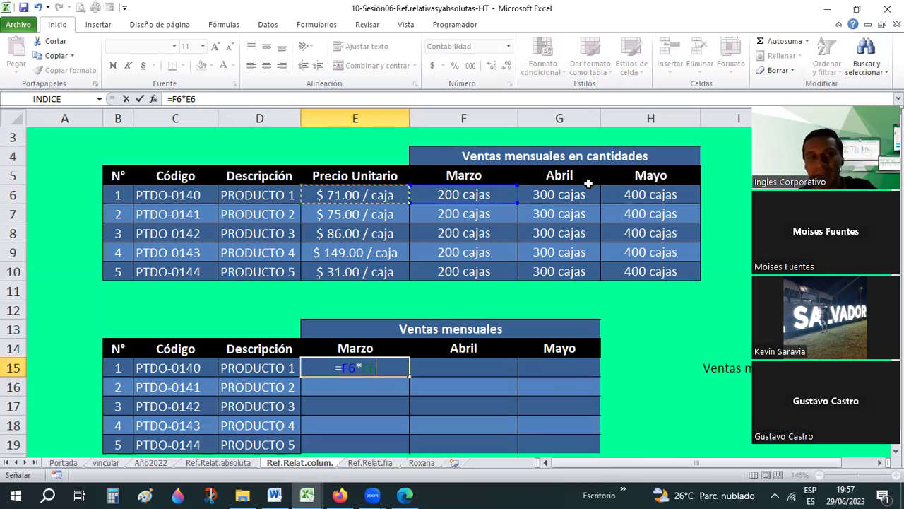
Change E15's formula to =$F6*E6, then check the E6 price and the F6 quantity.
{"action": "left_click", "coordinate": [342, 367]}
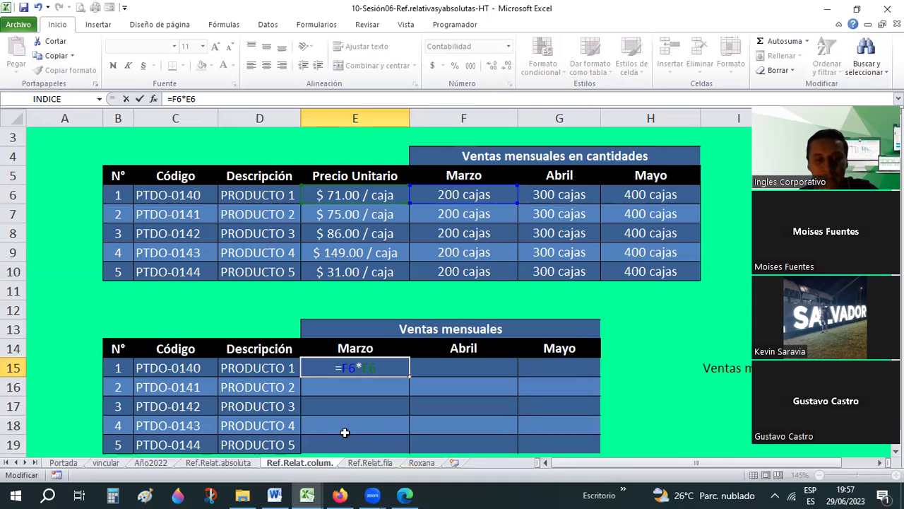
{"action": "type", "text": "$"}
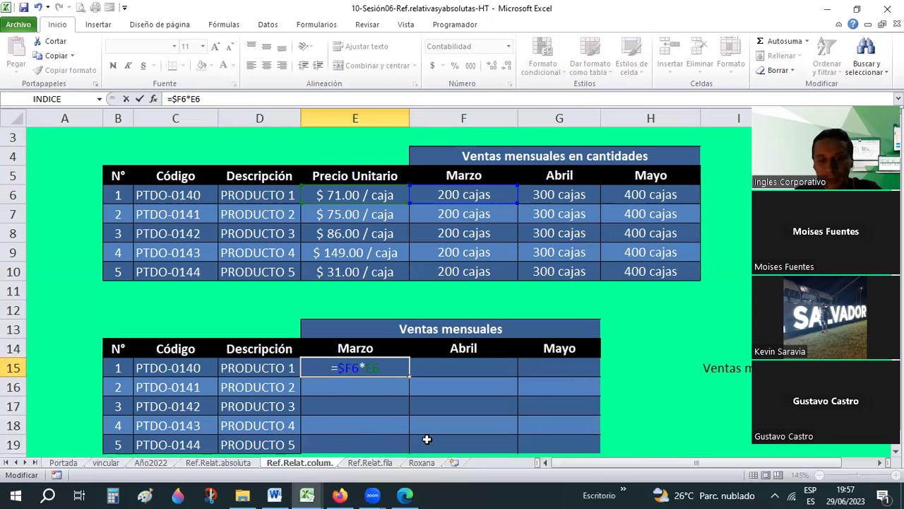
{"action": "key", "text": "Return"}
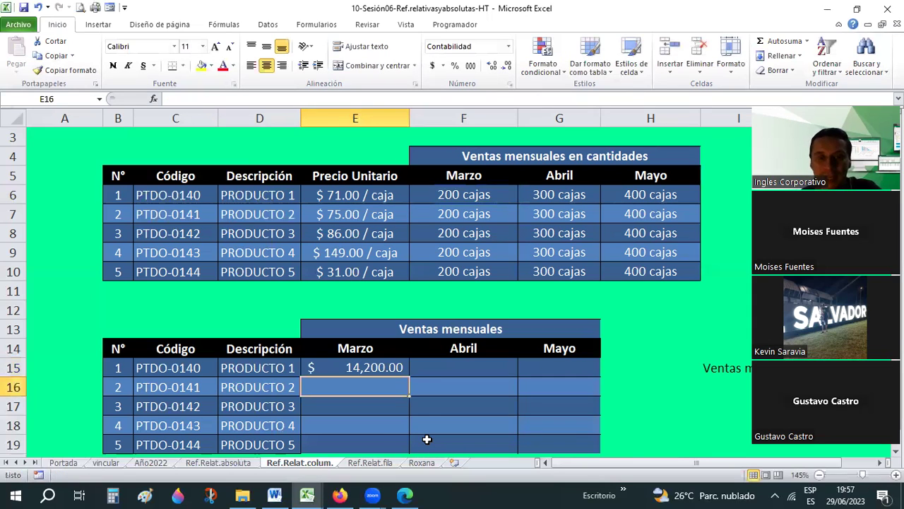
{"action": "key", "text": "Up"}
{"action": "left_click", "coordinate": [407, 189]}
{"action": "left_click", "coordinate": [449, 193]}
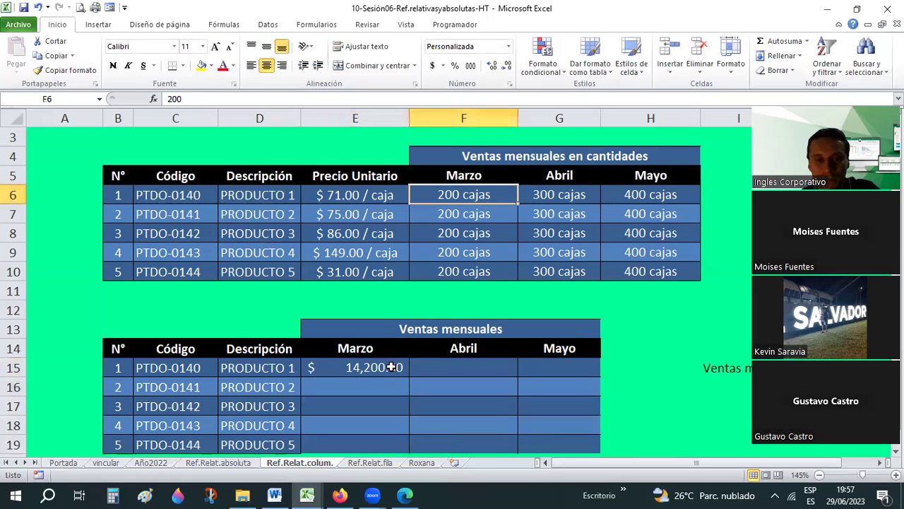
Fill E15 across to F15:G15, giving $40,000.00 and $60,000.00, and inspect F15's copy.
{"action": "left_click", "coordinate": [390, 367]}
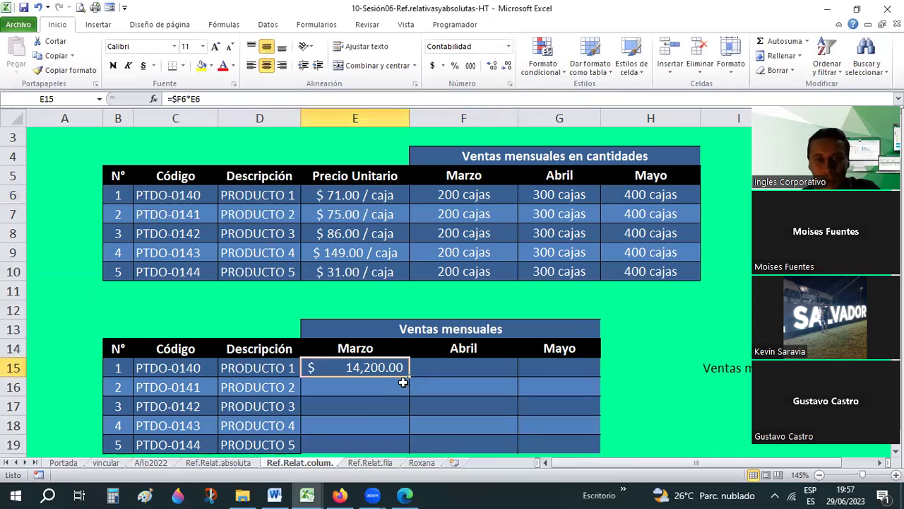
{"action": "left_click_drag", "start_coordinate": [585, 377], "coordinate": [581, 376]}
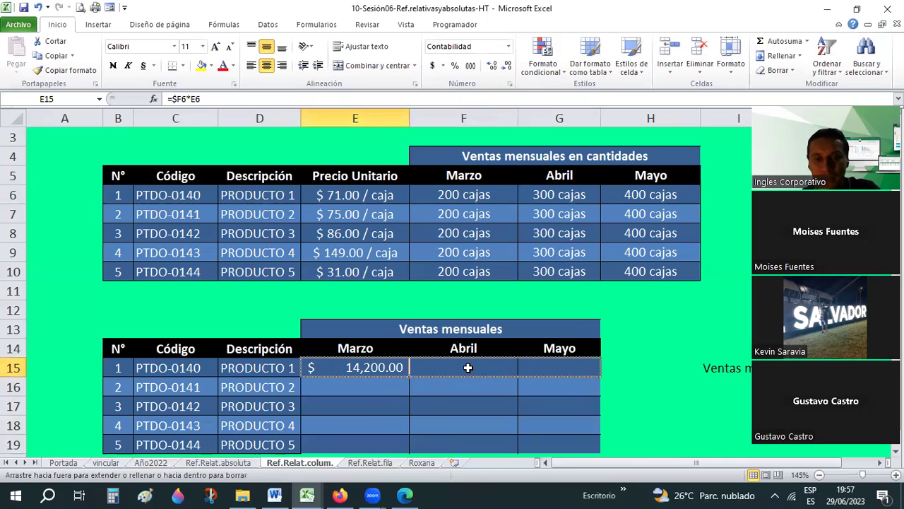
{"action": "left_click", "coordinate": [424, 369]}
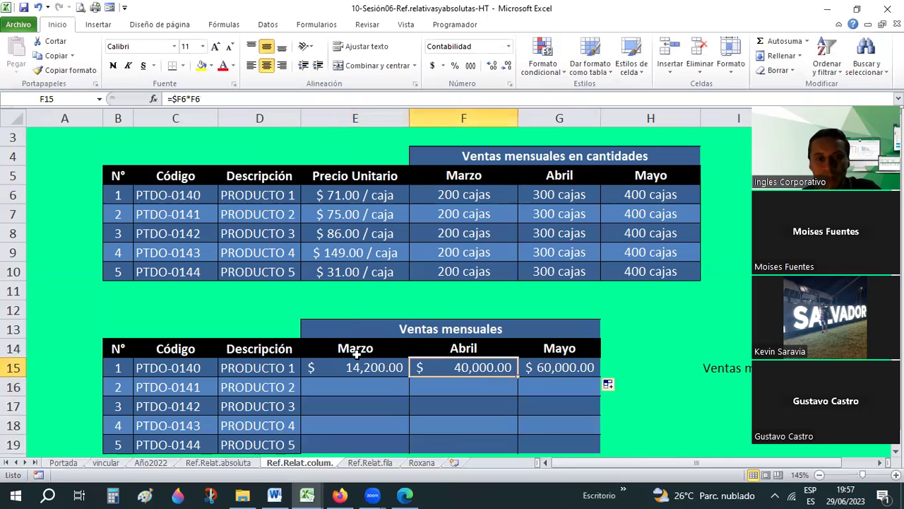
{"action": "key", "text": "Left"}
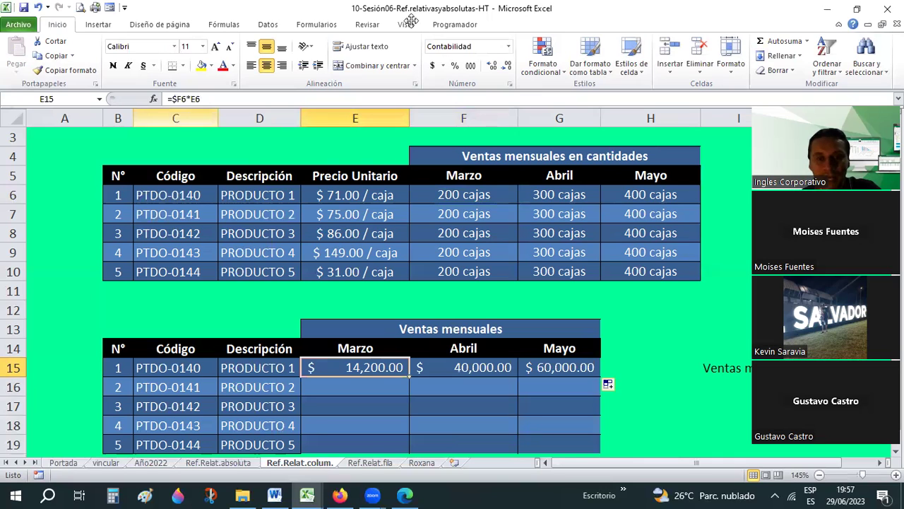
{"action": "left_click", "coordinate": [425, 368]}
{"action": "key", "text": "Left"}
{"action": "left_click", "coordinate": [422, 369]}
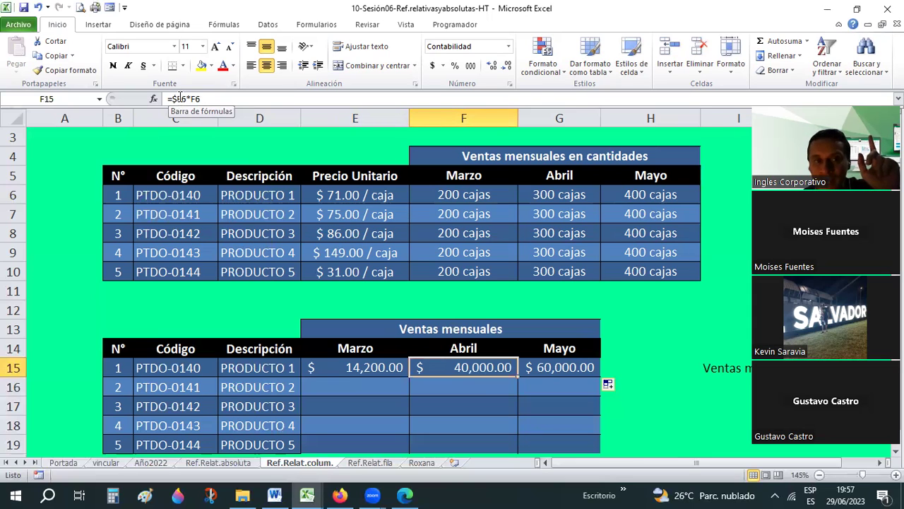
{"action": "left_click", "coordinate": [176, 99]}
{"action": "left_click_drag", "start_coordinate": [170, 99], "coordinate": [179, 99]}
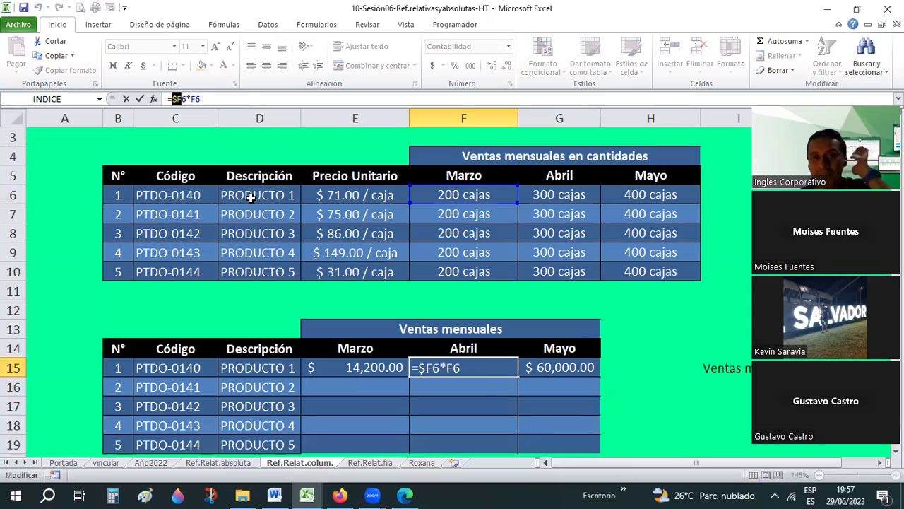
{"action": "key", "text": "ctrl+Return"}
{"action": "left_click", "coordinate": [366, 372]}
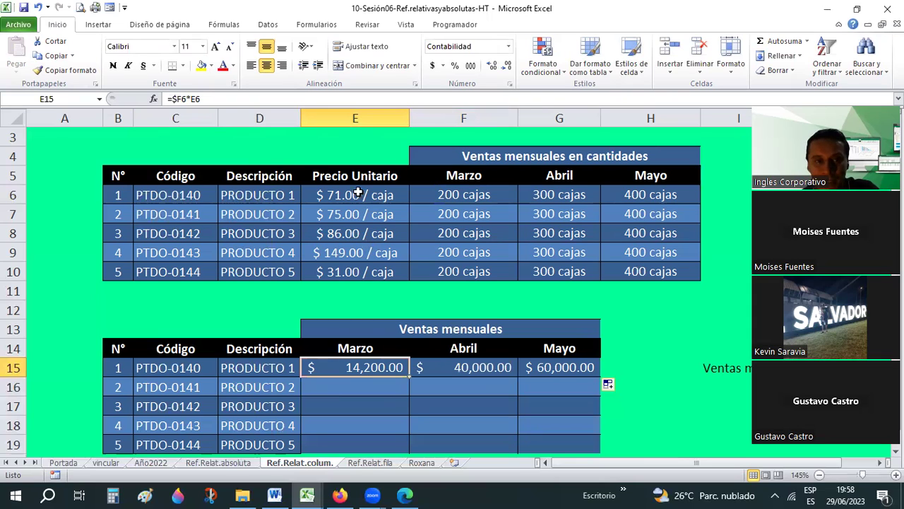
Change E15 to =F6*$E6 and fill it across row 15, giving $21,300.00 and $28,400.00.
{"action": "left_click", "coordinate": [189, 98]}
{"action": "type", "text": "$"}
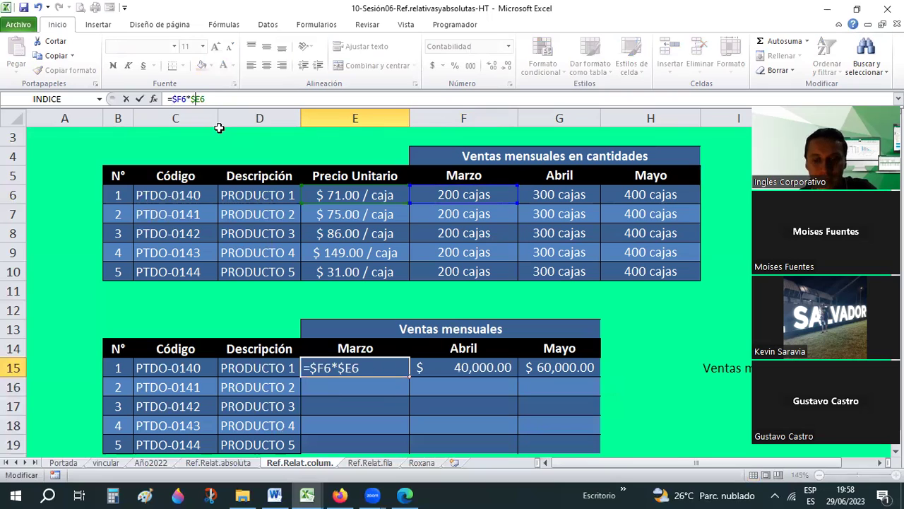
{"action": "key", "text": "Return"}
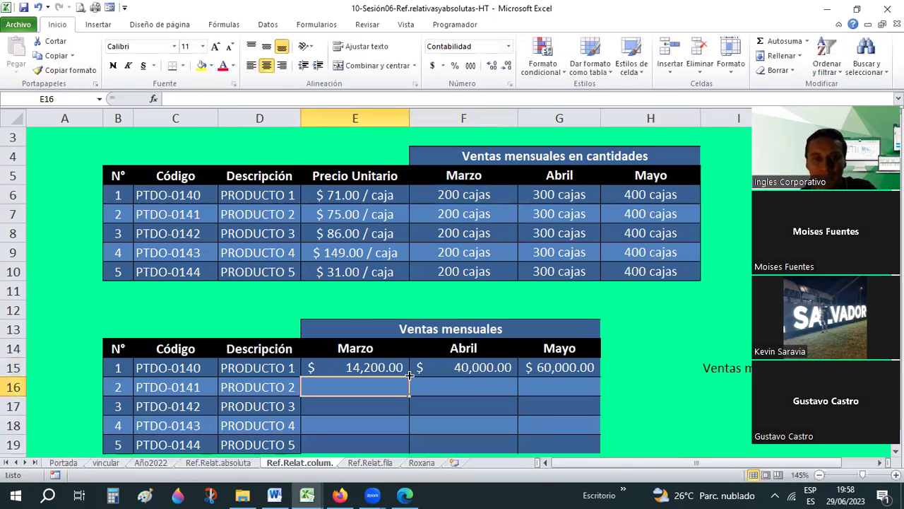
{"action": "left_click", "coordinate": [405, 373]}
{"action": "left_click_drag", "start_coordinate": [412, 376], "coordinate": [590, 382]}
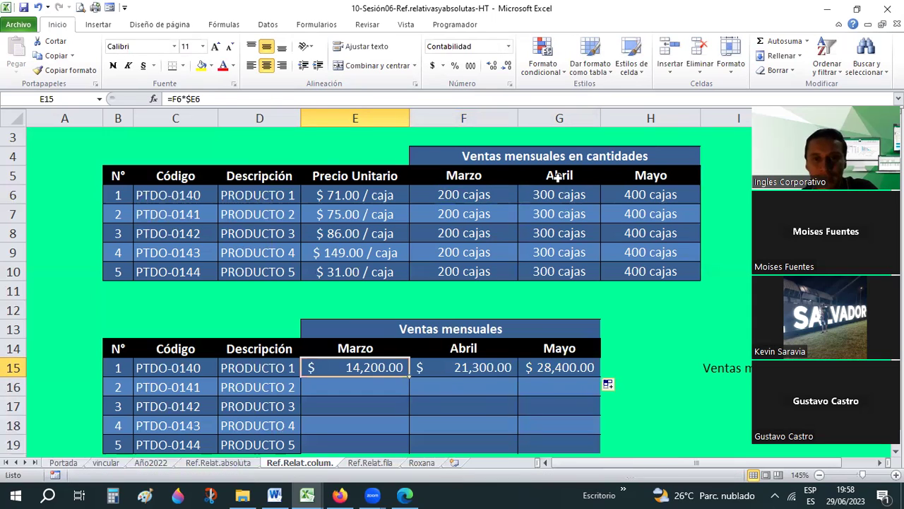
{"action": "left_click", "coordinate": [450, 367]}
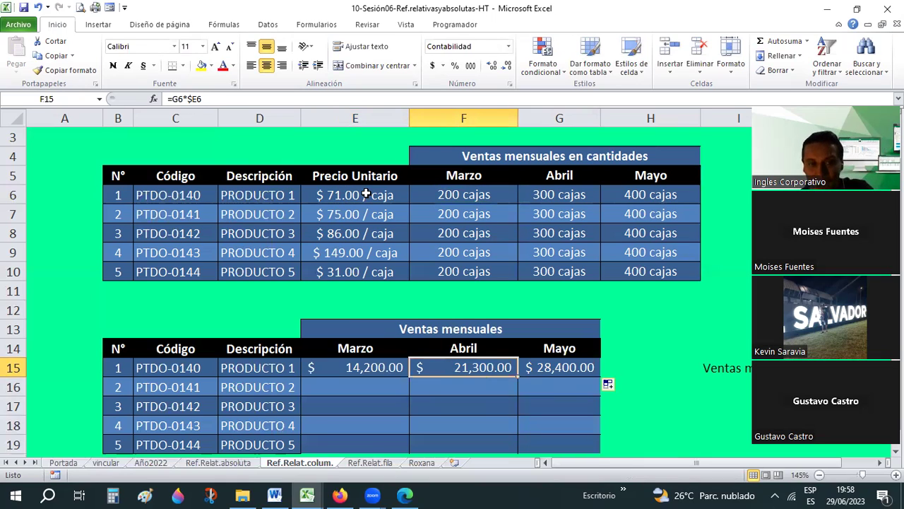
{"action": "left_click", "coordinate": [363, 197]}
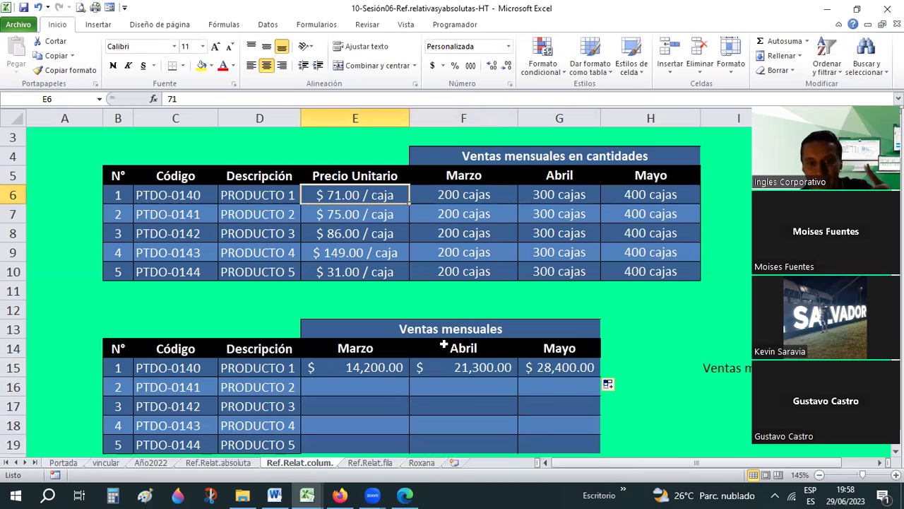
{"action": "key", "text": "ctrl+z"}
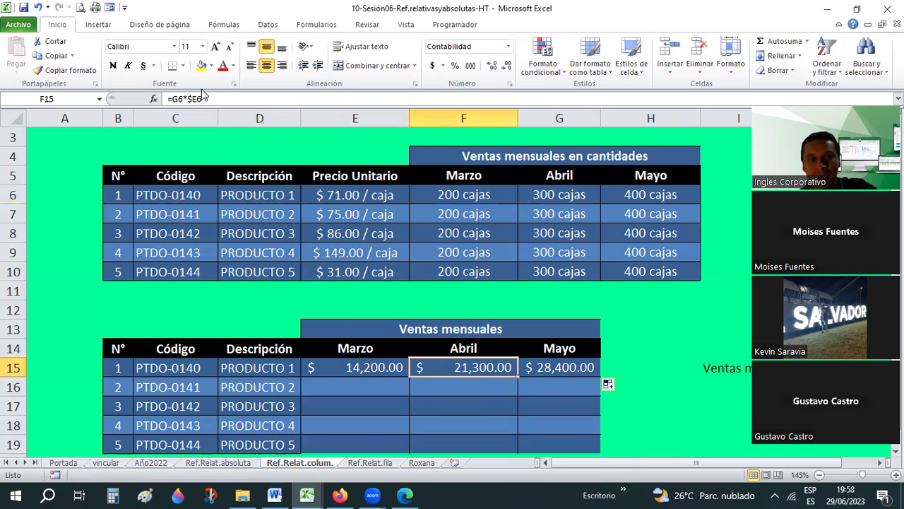
Copy E15:G15 and paste only its formulas into E16:G19 for products 2–5.
{"action": "left_click", "coordinate": [353, 365]}
{"action": "left_click", "coordinate": [551, 366], "text": "shift"}
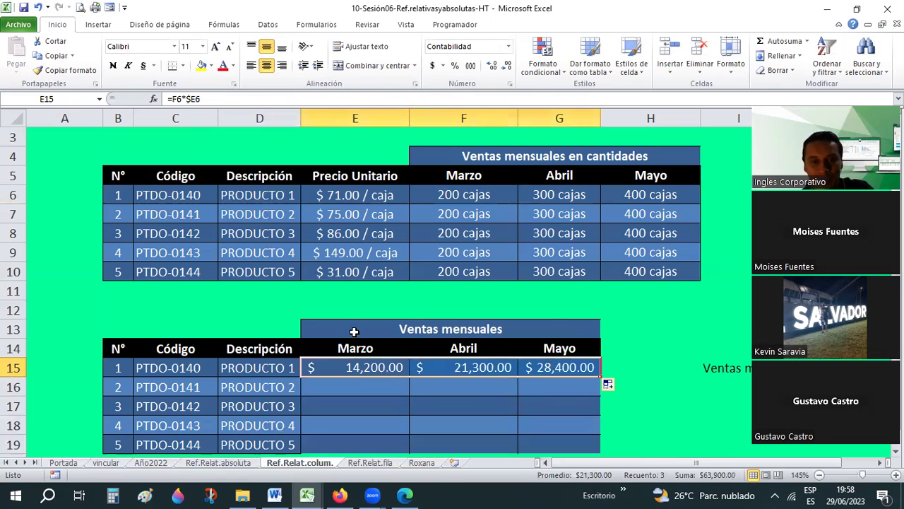
{"action": "key", "text": "ctrl+c"}
{"action": "scroll", "coordinate": [515, 360], "scroll_direction": "down", "scroll_amount": 1}
{"action": "left_click_drag", "start_coordinate": [353, 329], "coordinate": [553, 388]}
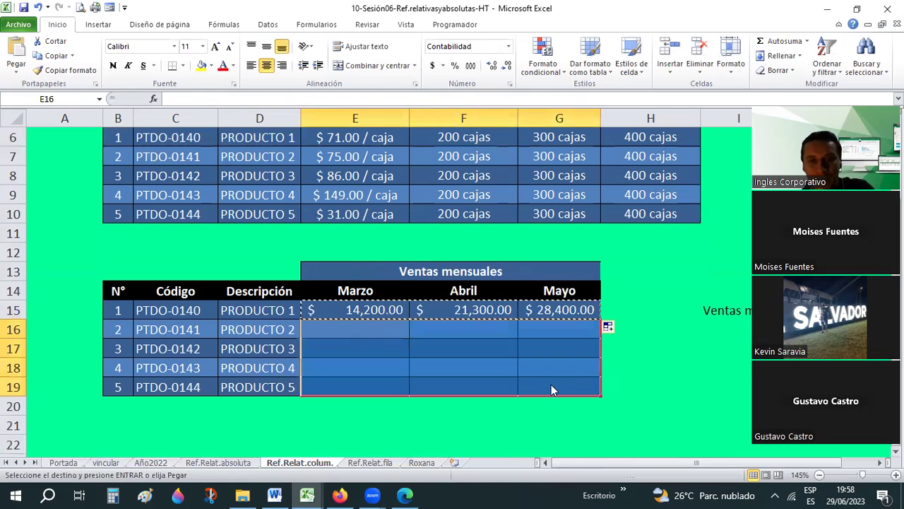
{"action": "right_click", "coordinate": [554, 389]}
{"action": "left_click", "coordinate": [620, 204]}
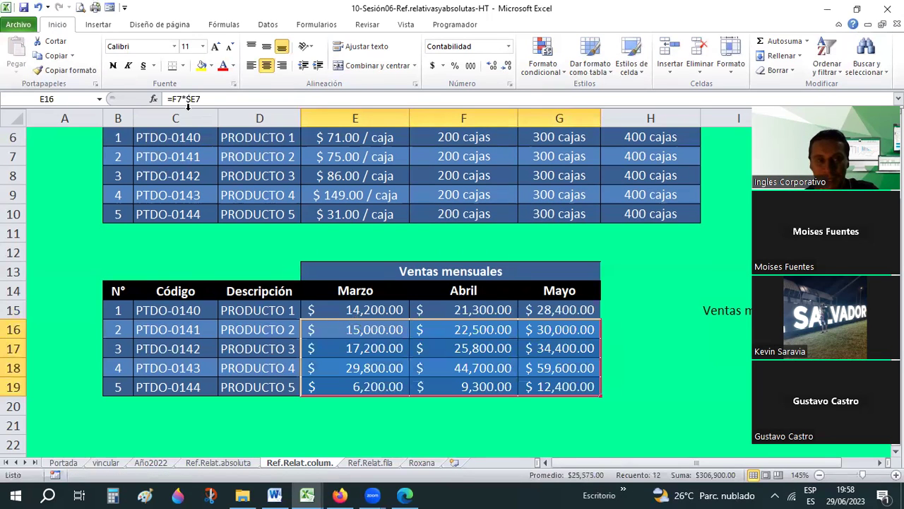
{"action": "key", "text": "Up"}
{"action": "scroll", "coordinate": [486, 214], "scroll_direction": "up", "scroll_amount": 1}
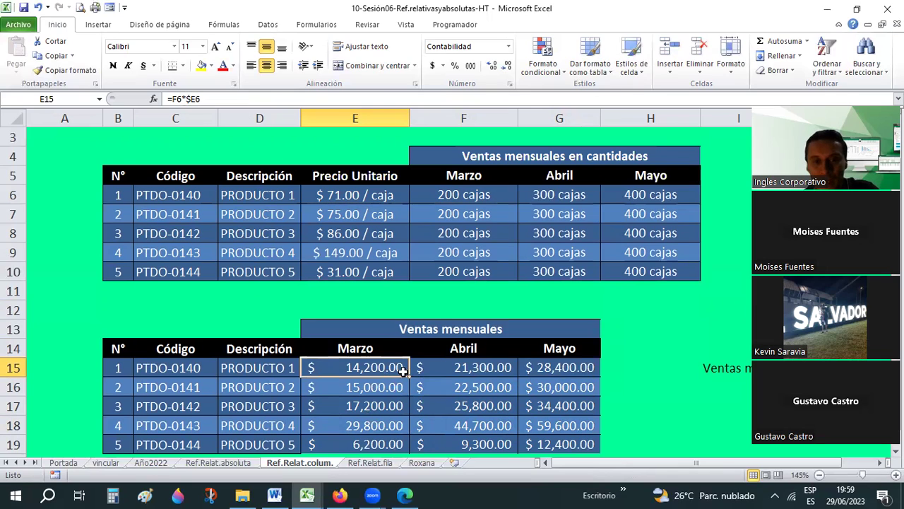
Refill E15 across to G15, then inspect the F15, F16 and E16 formulas (E16 =F7*$E7).
{"action": "left_click_drag", "start_coordinate": [407, 378], "coordinate": [569, 368]}
{"action": "left_click", "coordinate": [500, 368]}
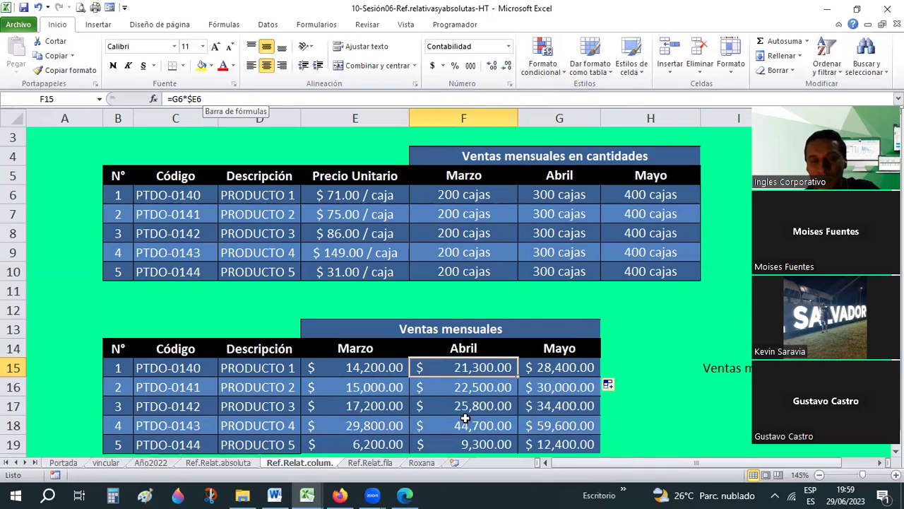
{"action": "left_click", "coordinate": [464, 388]}
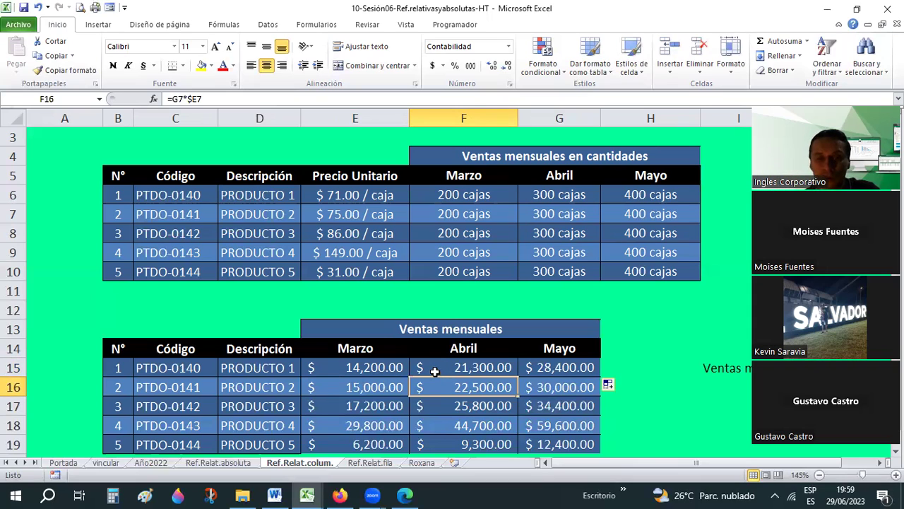
{"action": "left_click", "coordinate": [425, 367]}
{"action": "key", "text": "Left"}
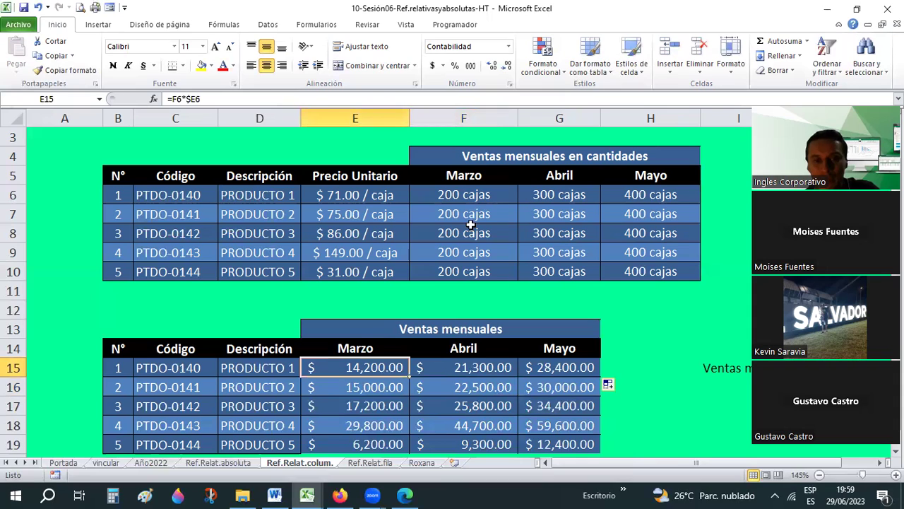
{"action": "left_click", "coordinate": [374, 392]}
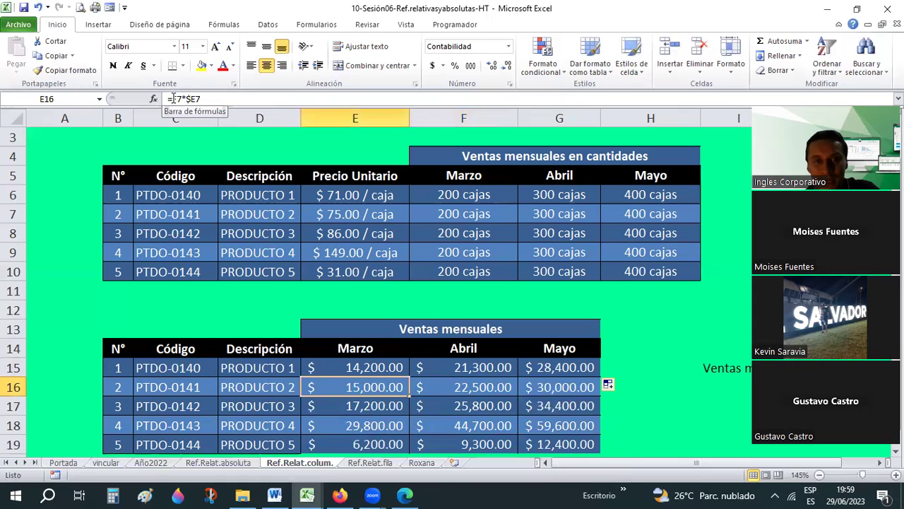
Review the copied Marzo formulas in E16 through E19 without changing them.
{"action": "left_click", "coordinate": [174, 99]}
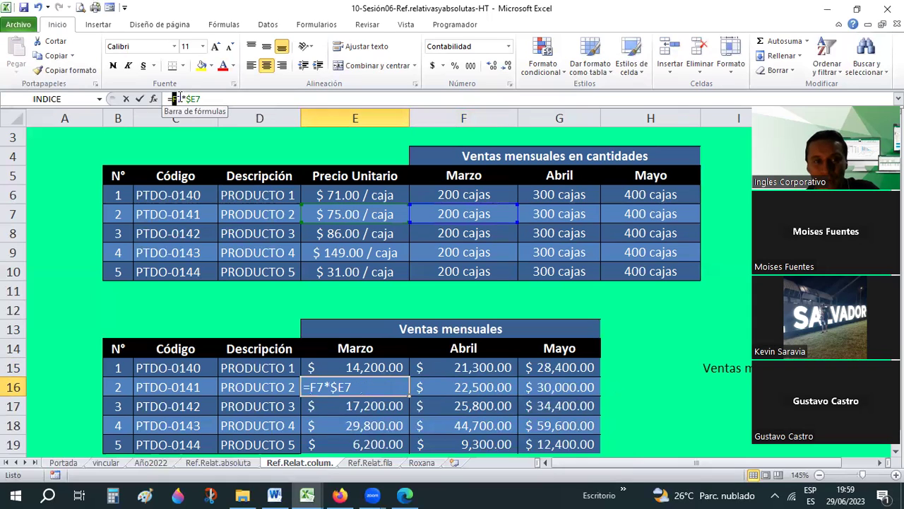
{"action": "double_click", "coordinate": [176, 99]}
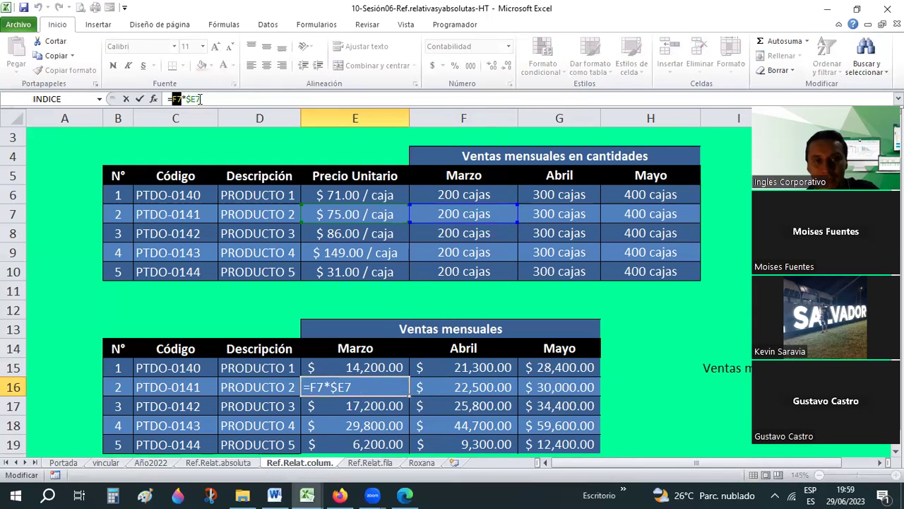
{"action": "key", "text": "ctrl+Return"}
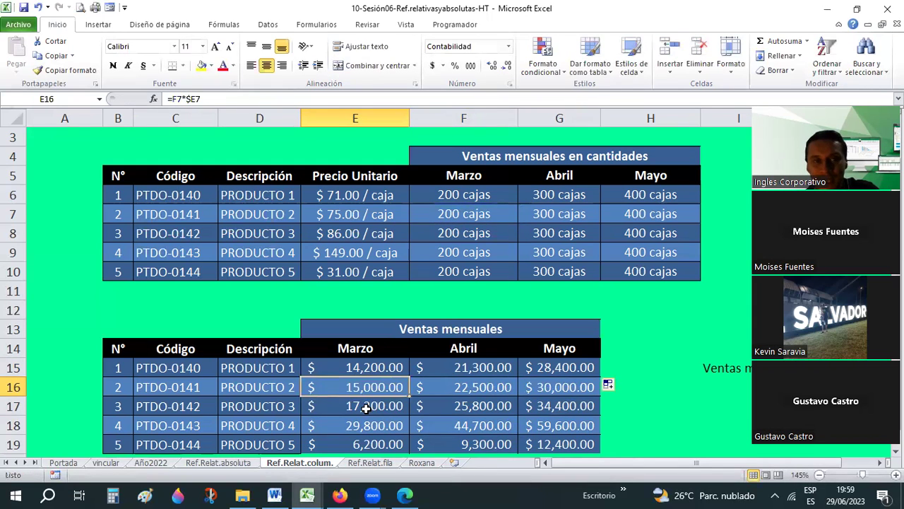
{"action": "key", "text": "Down"}
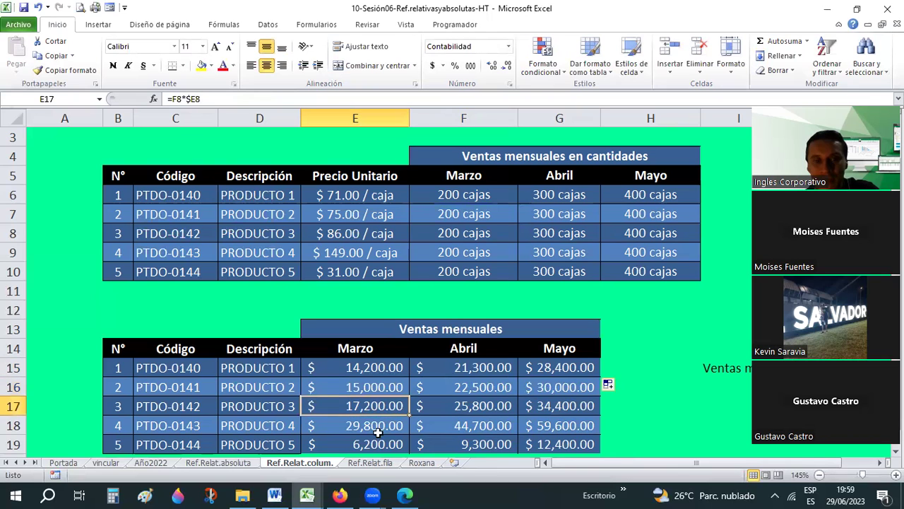
{"action": "left_click", "coordinate": [387, 427]}
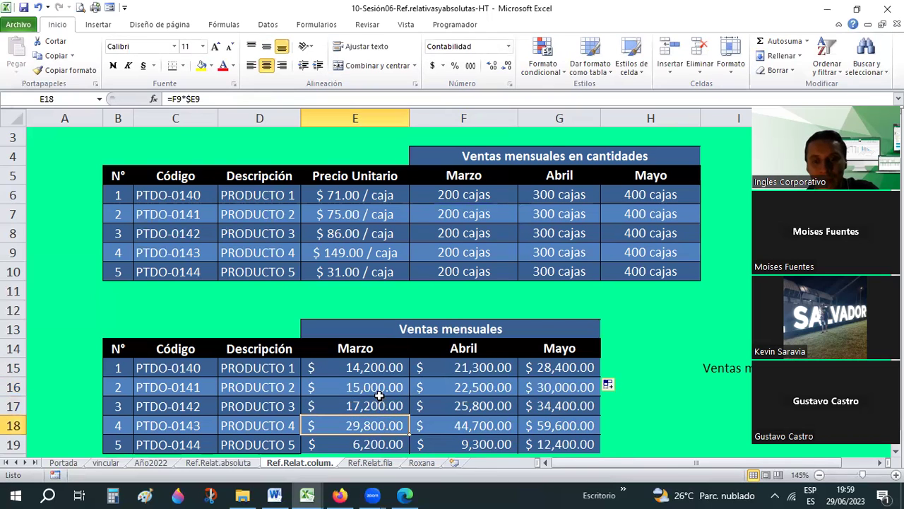
{"action": "scroll", "coordinate": [380, 401], "scroll_direction": "down", "scroll_amount": 1}
{"action": "left_click", "coordinate": [380, 393]}
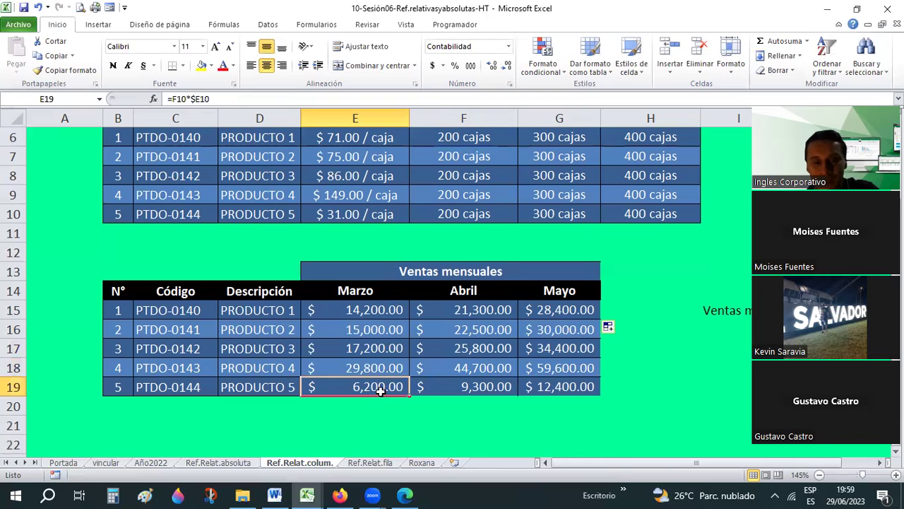
{"action": "scroll", "coordinate": [379, 390], "scroll_direction": "up", "scroll_amount": 1}
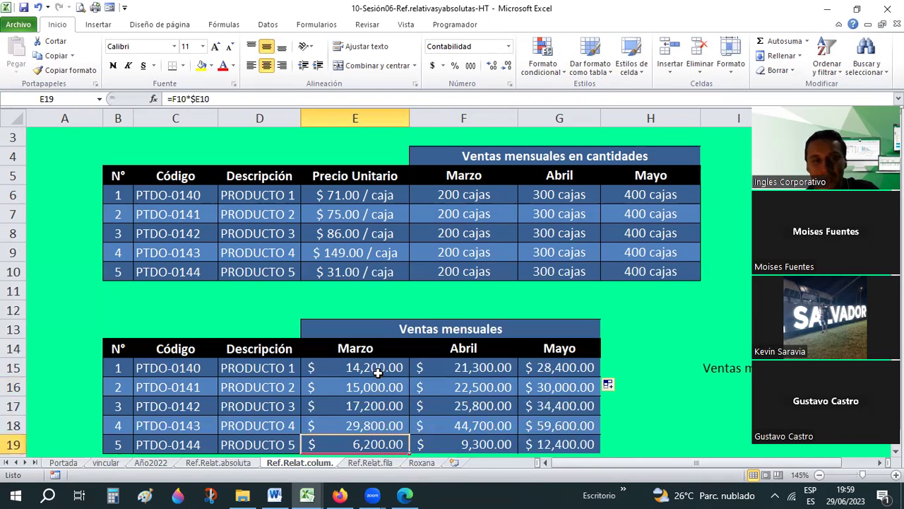
Return to E15, point out the E6 unit price, and start editing E15's formula.
{"action": "left_click", "coordinate": [377, 373]}
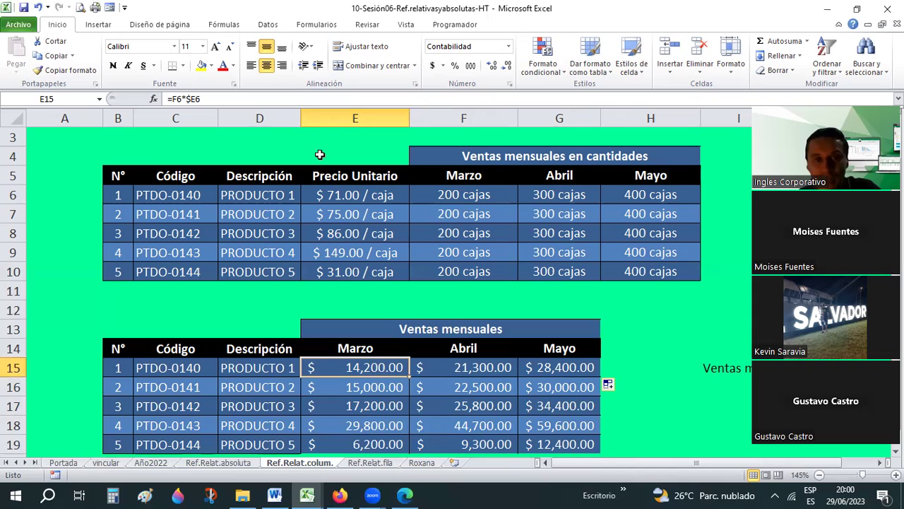
{"action": "left_click", "coordinate": [363, 189]}
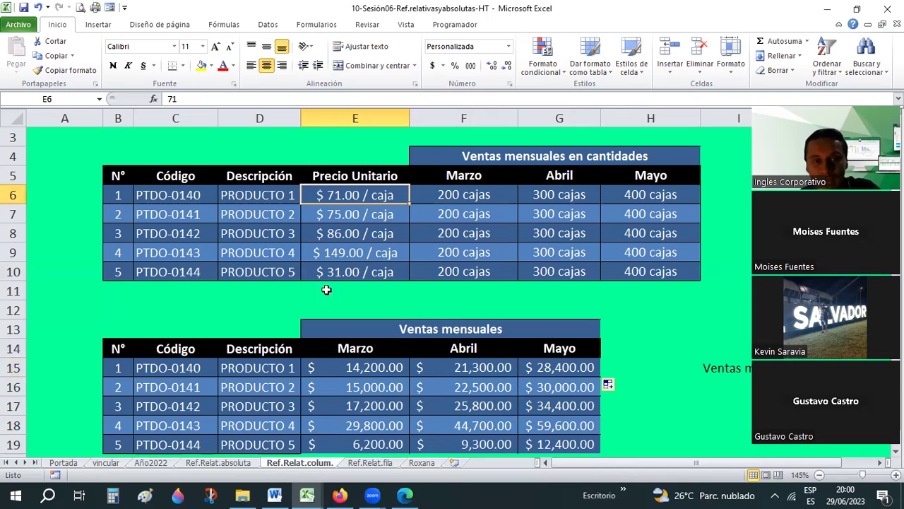
{"action": "left_click", "coordinate": [363, 367]}
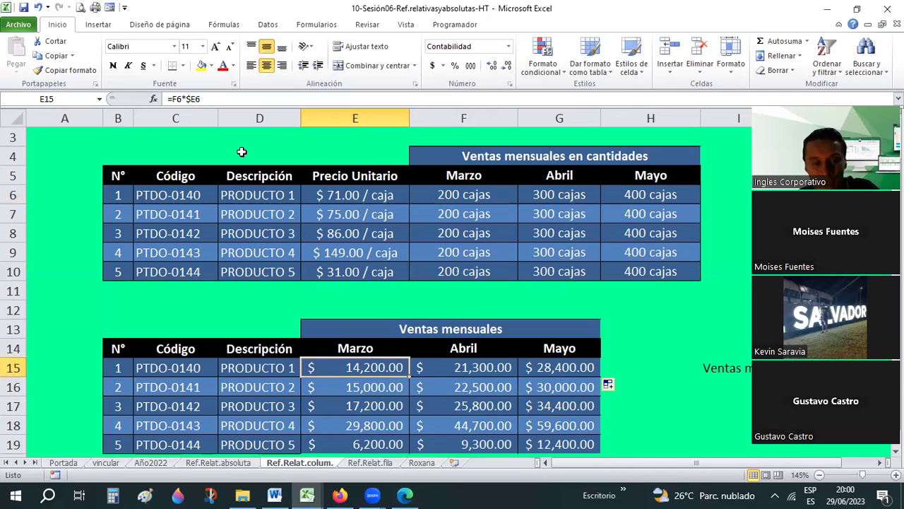
{"action": "key", "text": "F2"}
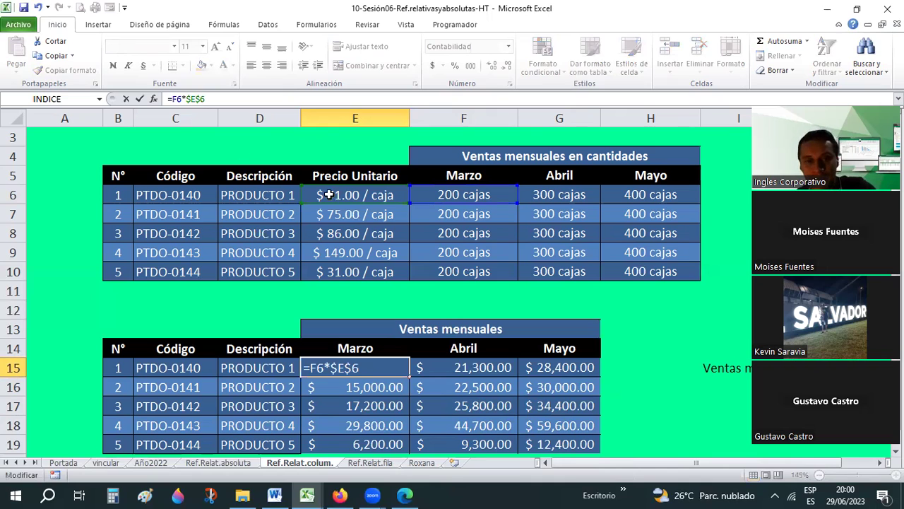
Confirm E15 as =F6*$E$6 and fill it down through E19.
{"action": "key", "text": "Return"}
{"action": "left_click", "coordinate": [353, 201]}
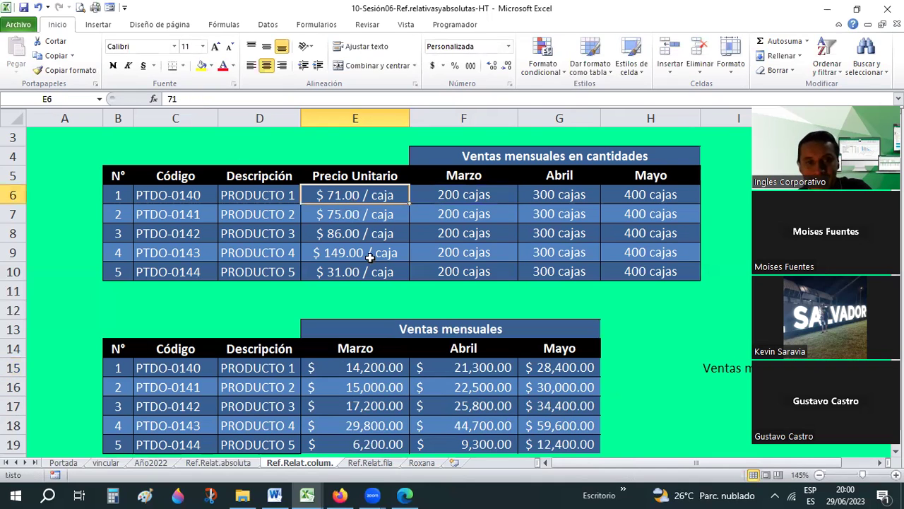
{"action": "left_click", "coordinate": [393, 367]}
{"action": "scroll", "coordinate": [384, 312], "scroll_direction": "down", "scroll_amount": 1}
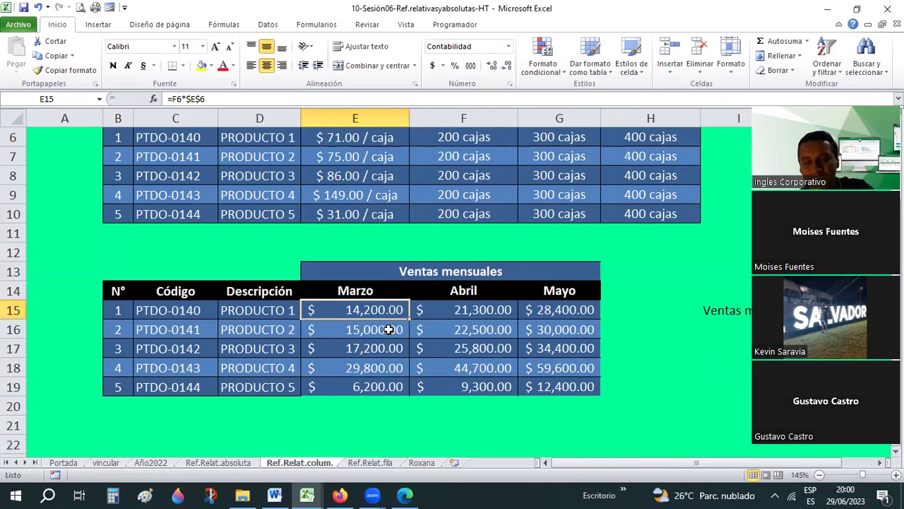
{"action": "mouse_move", "coordinate": [407, 318]}
{"action": "left_mouse_down"}
{"action": "mouse_move", "coordinate": [374, 329]}
{"action": "mouse_move", "coordinate": [377, 416]}
{"action": "left_mouse_up"}
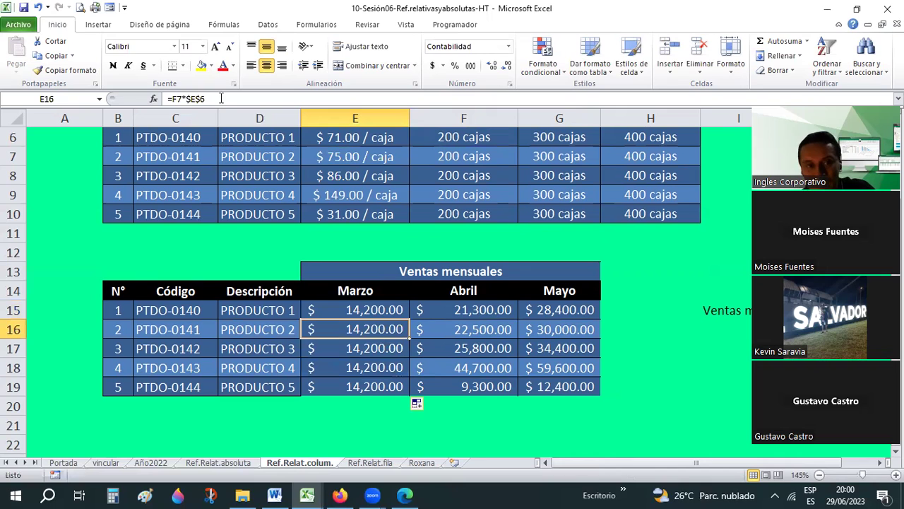
{"action": "scroll", "coordinate": [460, 217], "scroll_direction": "up", "scroll_amount": 1}
Compare the F6 and F8 quantities with the fixed E6 price and check E16's copied formula.
{"action": "left_click", "coordinate": [456, 233]}
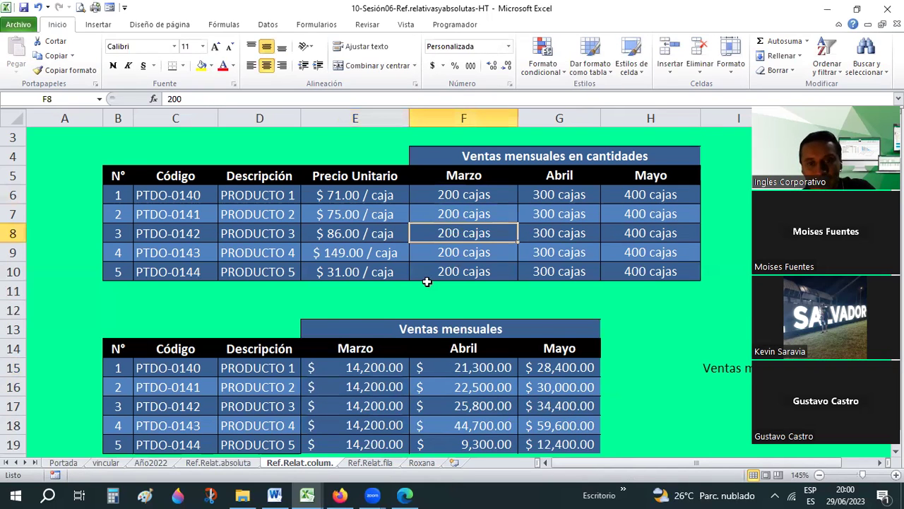
{"action": "scroll", "coordinate": [424, 297], "scroll_direction": "down", "scroll_amount": 1}
{"action": "left_click", "coordinate": [397, 329]}
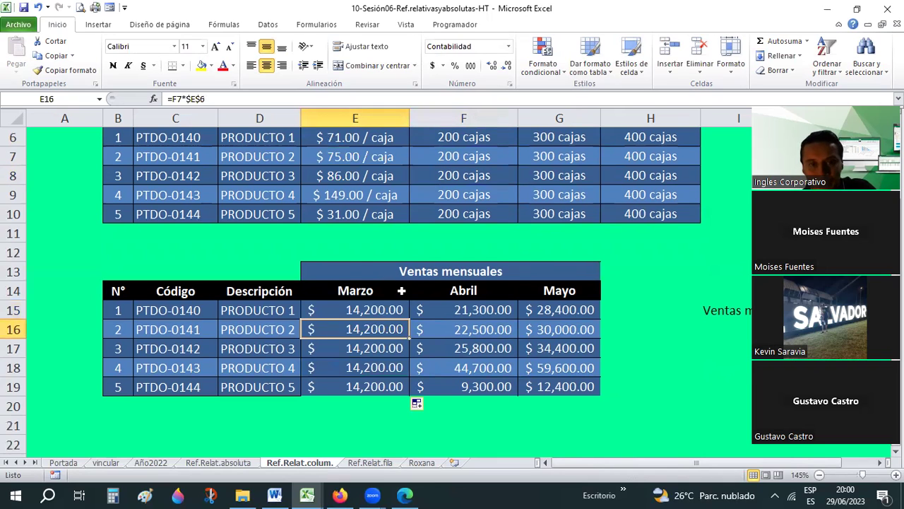
{"action": "scroll", "coordinate": [368, 226], "scroll_direction": "up", "scroll_amount": 1}
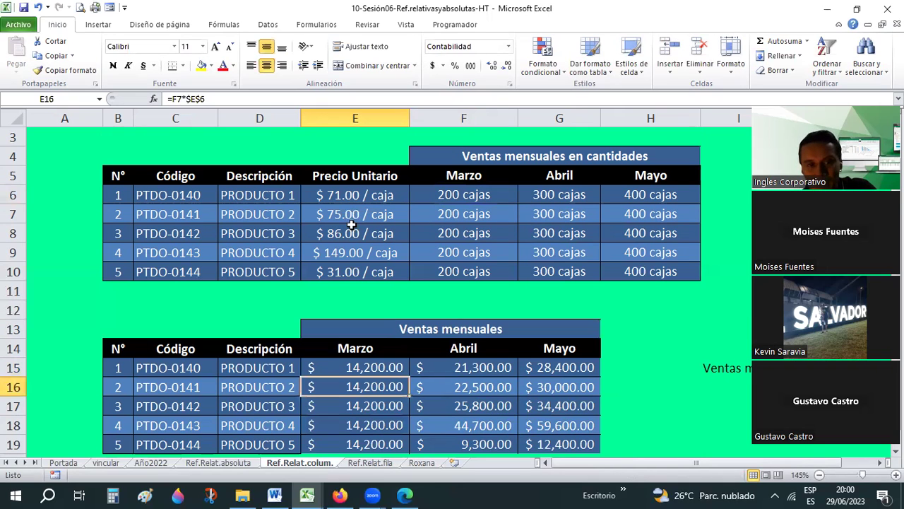
{"action": "left_click", "coordinate": [445, 195]}
{"action": "left_click", "coordinate": [370, 189]}
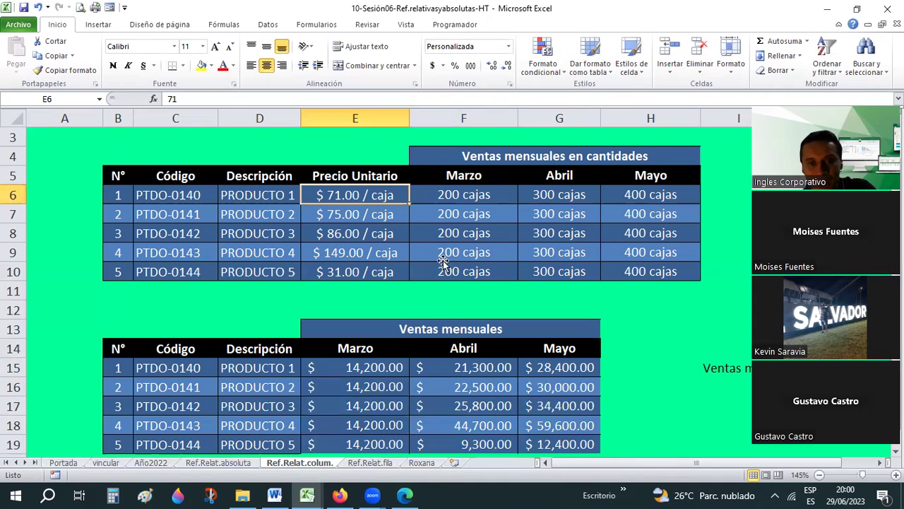
{"action": "left_click", "coordinate": [442, 260]}
Check the copied formulas in E16, E18 and E19, each showing $14,200.00, then undo.
{"action": "scroll", "coordinate": [386, 330], "scroll_direction": "down", "scroll_amount": 1}
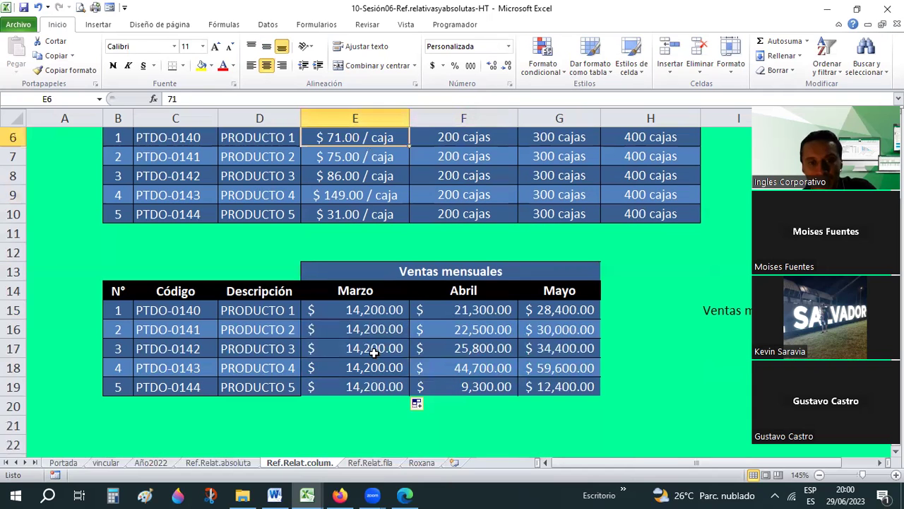
{"action": "left_click", "coordinate": [371, 336]}
{"action": "left_click", "coordinate": [370, 371]}
{"action": "left_click", "coordinate": [369, 387]}
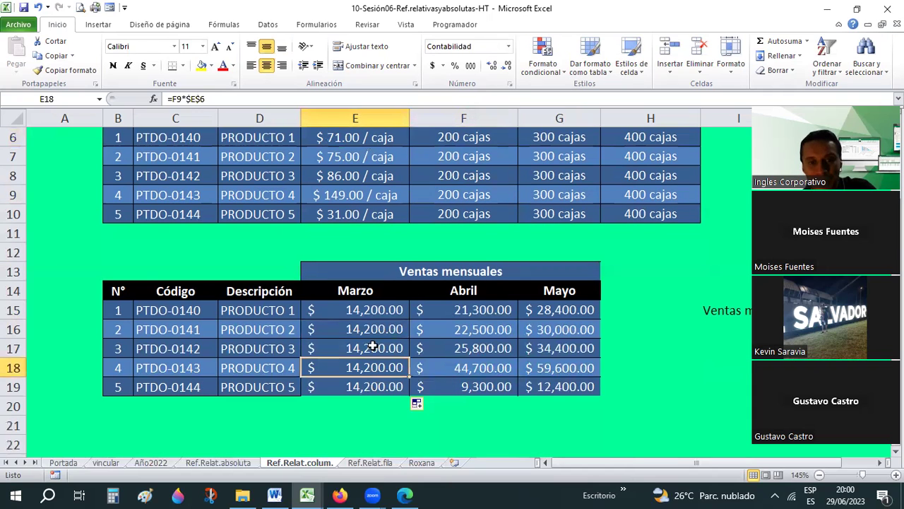
{"action": "left_click", "coordinate": [371, 327]}
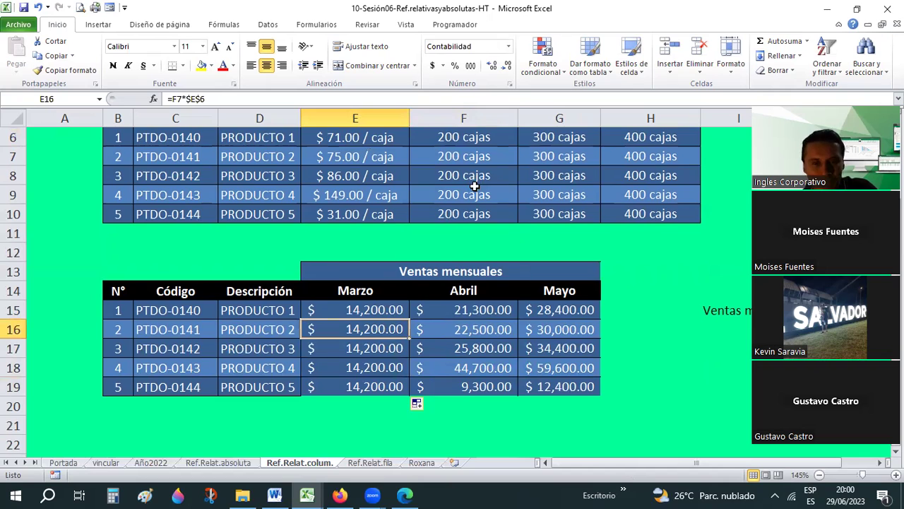
{"action": "scroll", "coordinate": [468, 178], "scroll_direction": "up", "scroll_amount": 1}
{"action": "left_click_drag", "start_coordinate": [462, 194], "coordinate": [445, 261]}
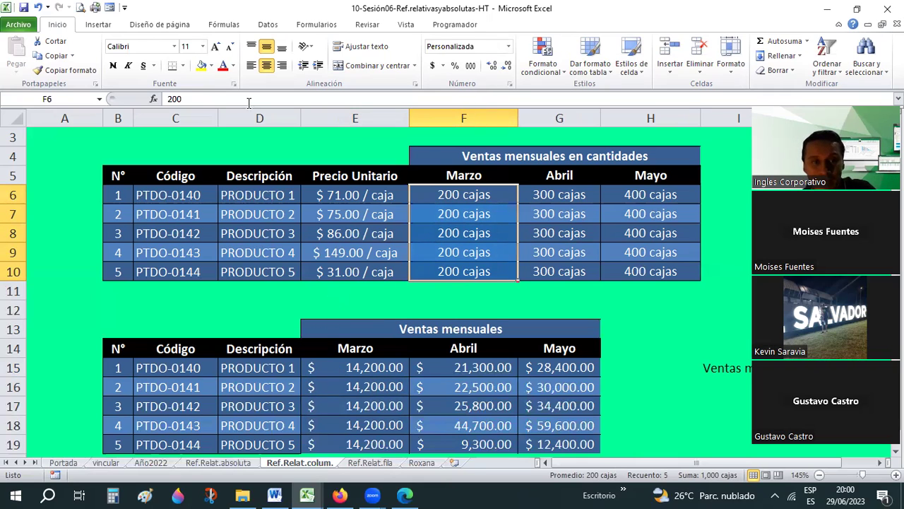
{"action": "key", "text": "ctrl+z"}
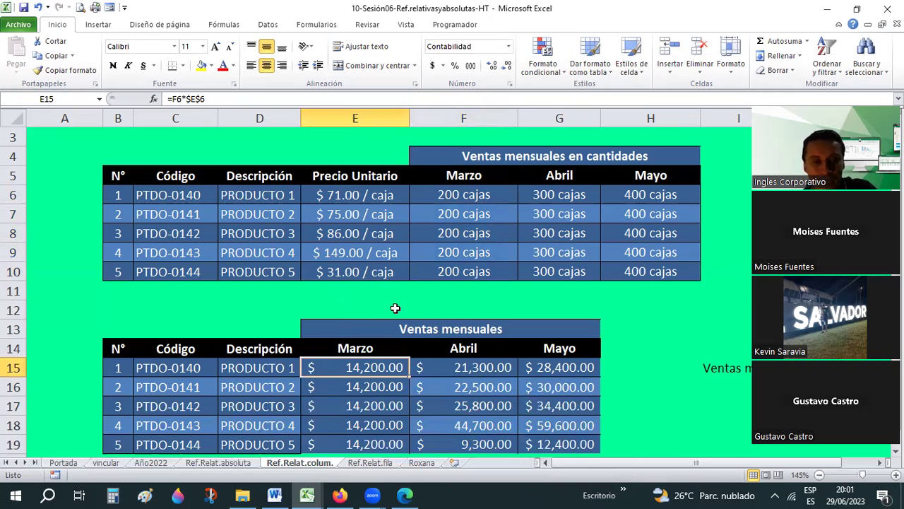
Undo the absolute fill and recommit E15 as =F6*$E6, showing $14,200.00.
{"action": "key", "text": "ctrl+z"}
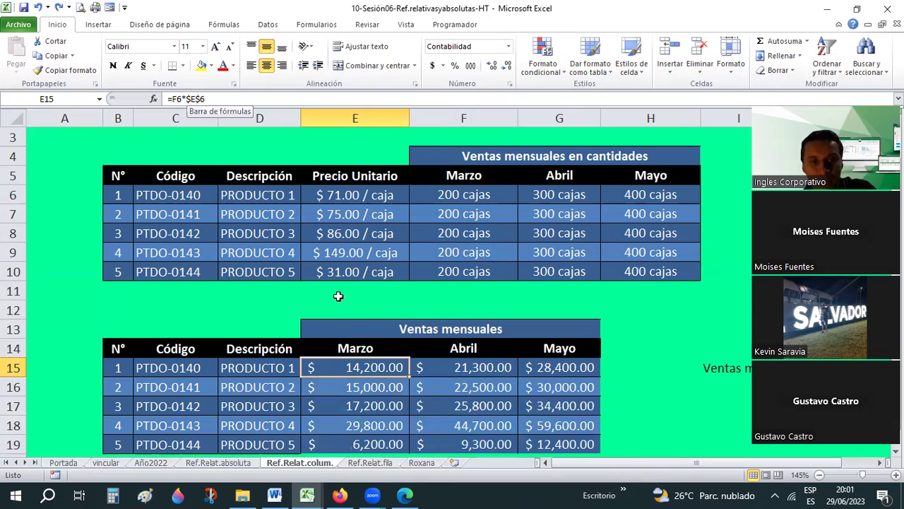
{"action": "left_click", "coordinate": [188, 98]}
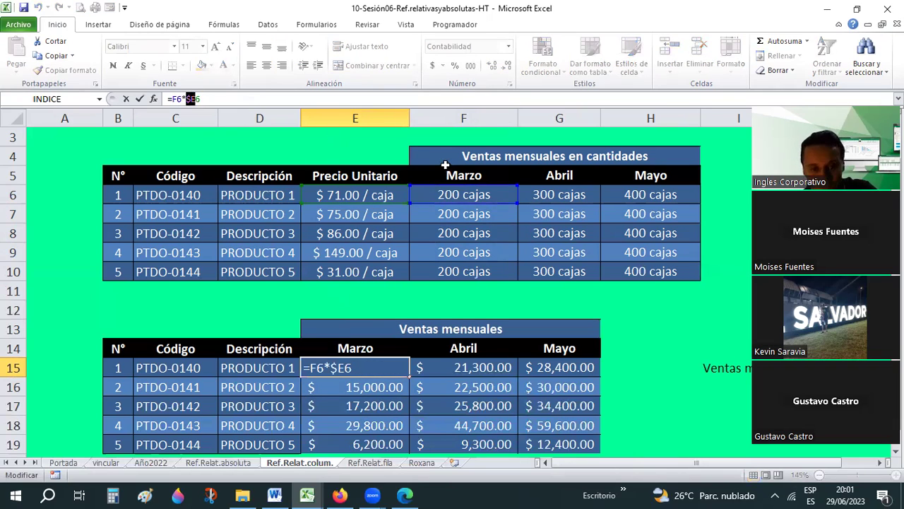
{"action": "key", "text": "ctrl+Return"}
Verify the copied formulas follow each row, e.g. E19 =F10*$E10 giving $6,200.00.
{"action": "left_click", "coordinate": [452, 215]}
{"action": "key", "text": "Left"}
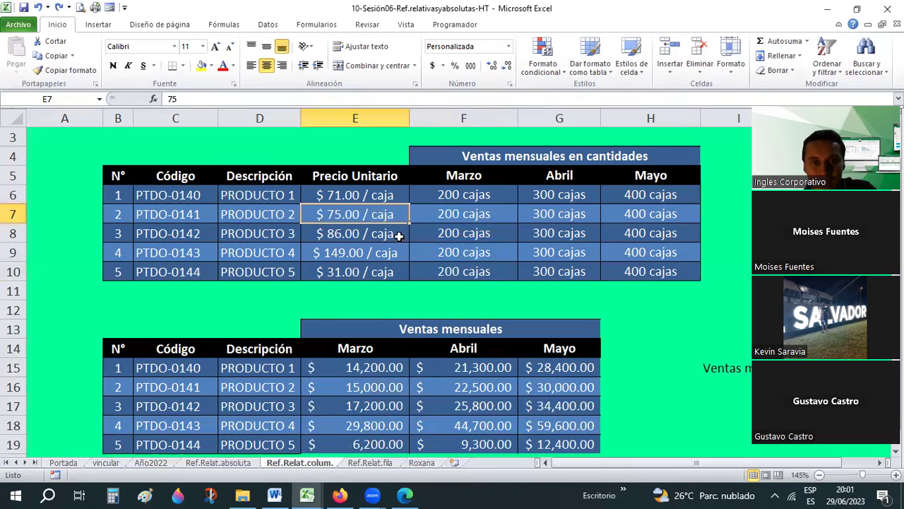
{"action": "key", "text": "Down"}
{"action": "key", "text": "Right"}
{"action": "left_click", "coordinate": [378, 388]}
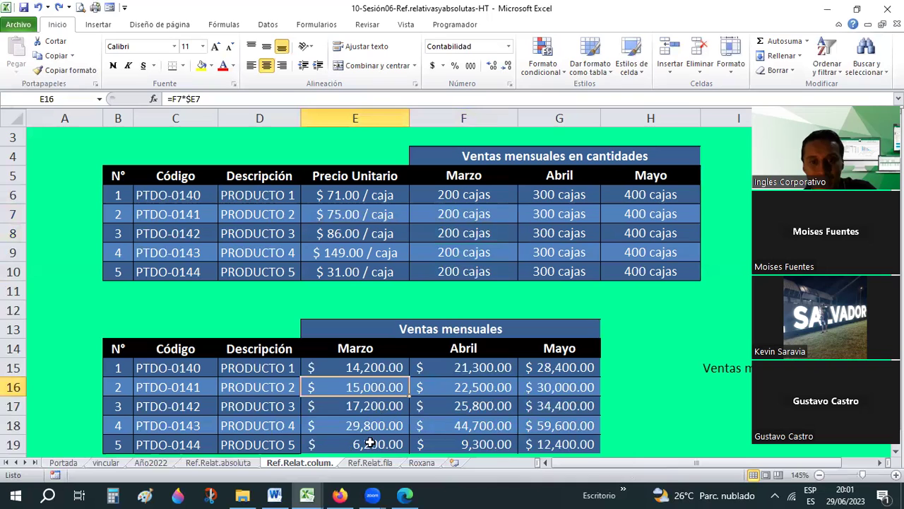
{"action": "scroll", "coordinate": [357, 385], "scroll_direction": "down", "scroll_amount": 1}
{"action": "left_click", "coordinate": [357, 385]}
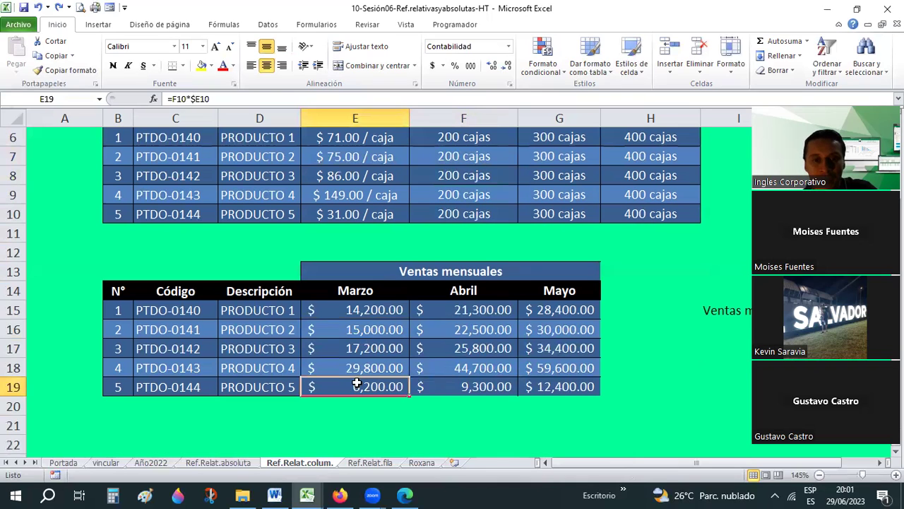
Switch to the Ref.Relat.fila sheet and select the empty Precio final cell G13.
{"action": "left_click", "coordinate": [367, 462]}
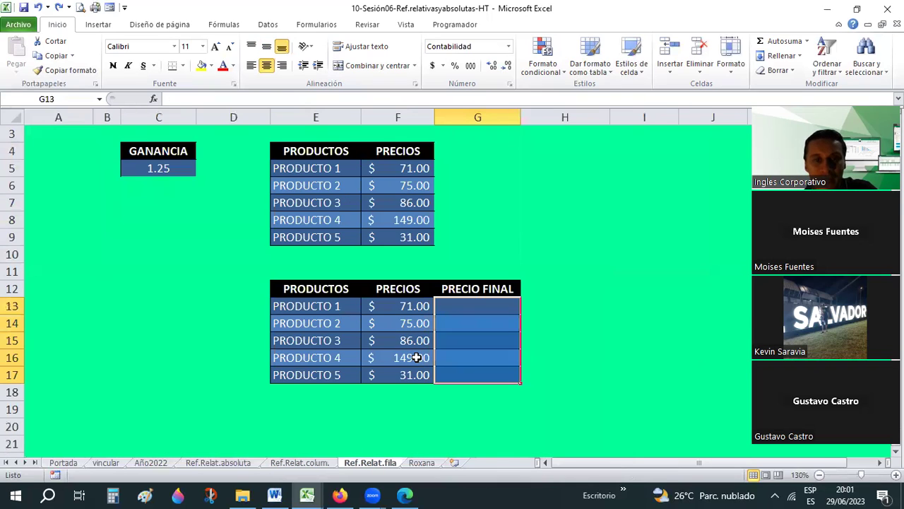
{"action": "scroll", "coordinate": [416, 357], "scroll_direction": "up", "scroll_amount": 1}
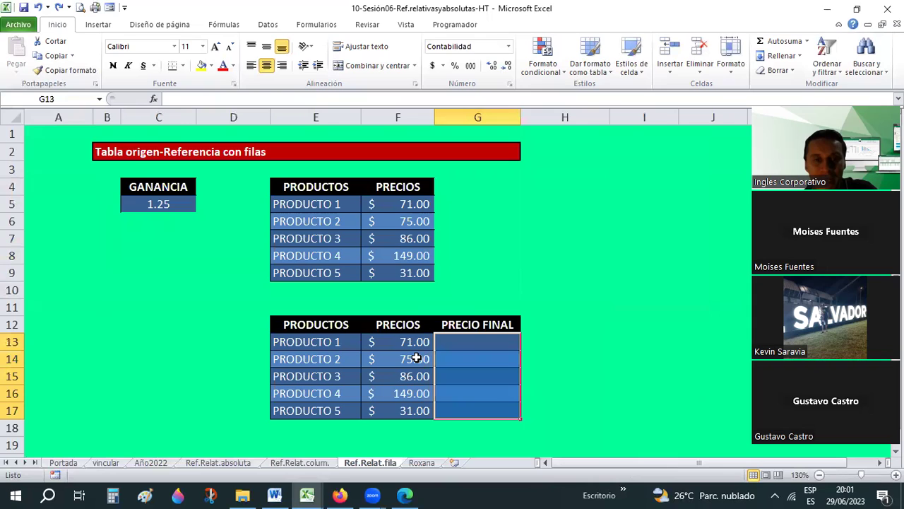
{"action": "left_click", "coordinate": [404, 201]}
{"action": "key", "text": "Left"}
{"action": "key", "text": "Left"}
{"action": "key", "text": "Left"}
{"action": "left_click", "coordinate": [475, 339]}
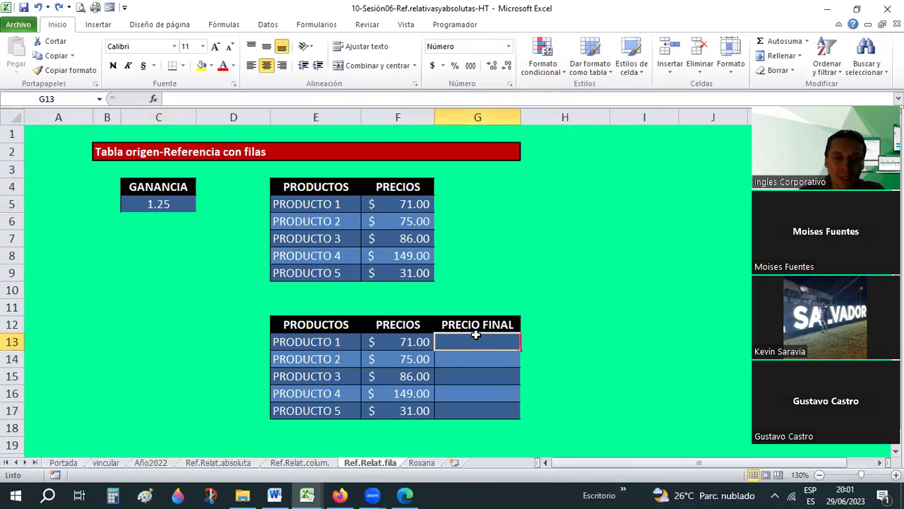
Enter =F13*C$5 in G13, locking row 5 of the GANANCIA factor.
{"action": "type", "text": "="}
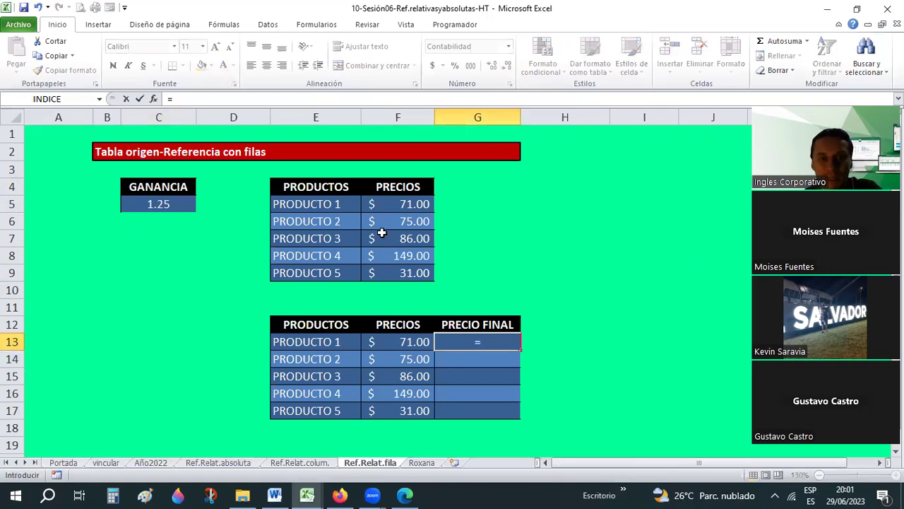
{"action": "left_click", "coordinate": [399, 341]}
{"action": "type", "text": "*"}
{"action": "left_click", "coordinate": [174, 200]}
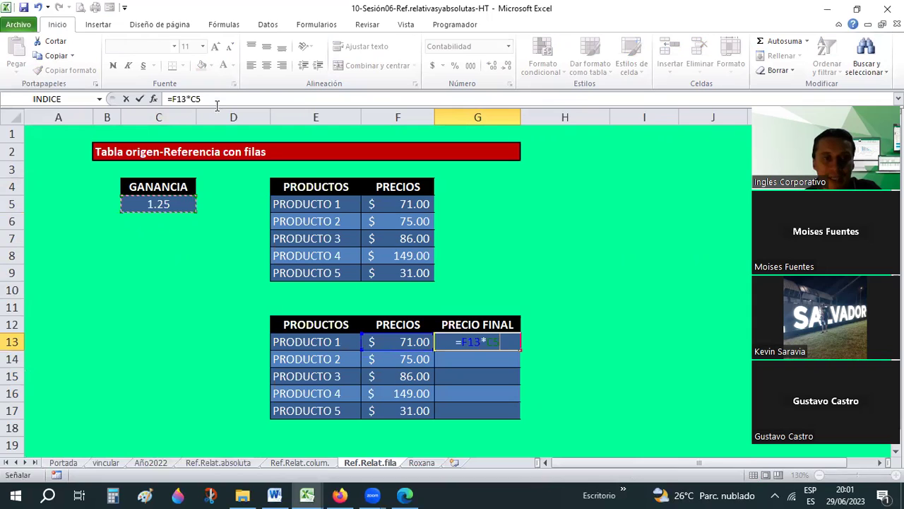
{"action": "key", "text": "F2"}
{"action": "key", "text": "F4"}
{"action": "key", "text": "F4"}
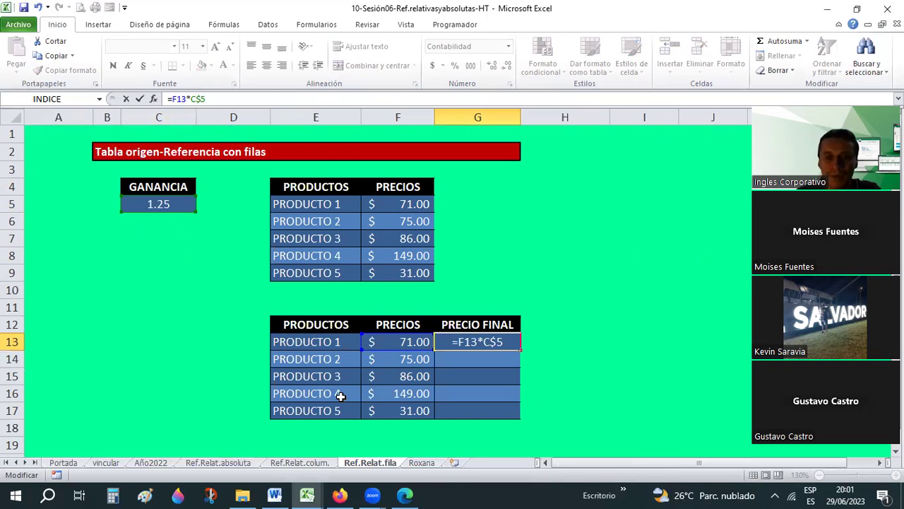
{"action": "key", "text": "Return"}
Copy G13's formula and paste it into G14:G17.
{"action": "left_click", "coordinate": [495, 341]}
{"action": "key", "text": "ctrl+c"}
{"action": "left_click", "coordinate": [483, 362]}
{"action": "left_click", "coordinate": [482, 411], "text": "shift"}
{"action": "key", "text": "shift+F10"}
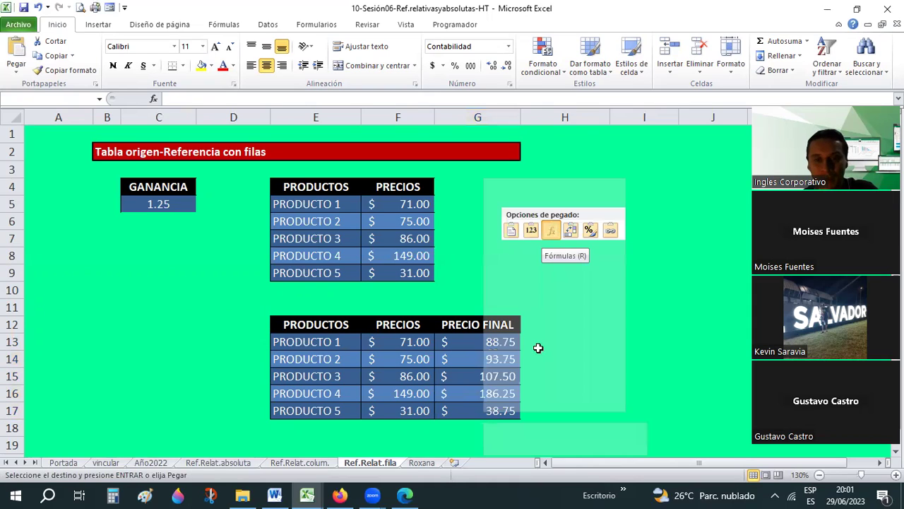
Finish pasting into G14:G17 and review the G13–G15 final price formulas.
{"action": "key", "text": "r"}
{"action": "left_click", "coordinate": [558, 326]}
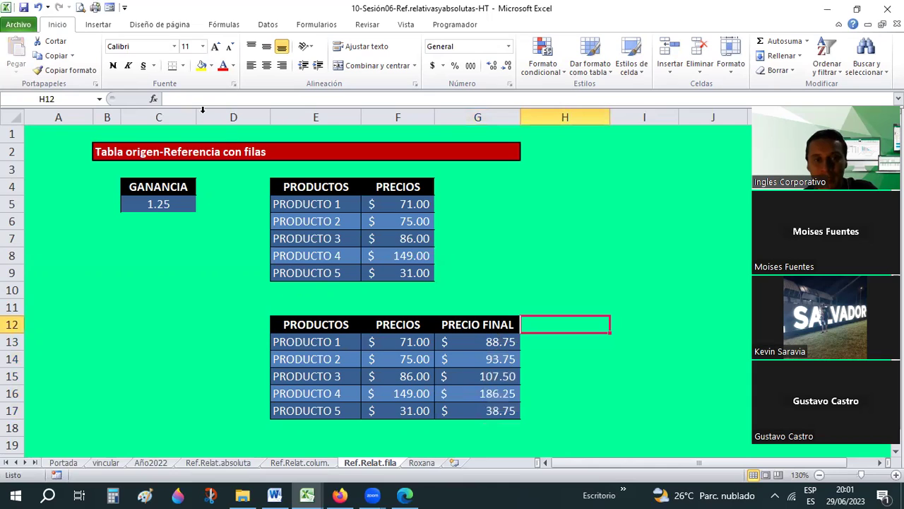
{"action": "left_click", "coordinate": [488, 346]}
{"action": "key", "text": "Down"}
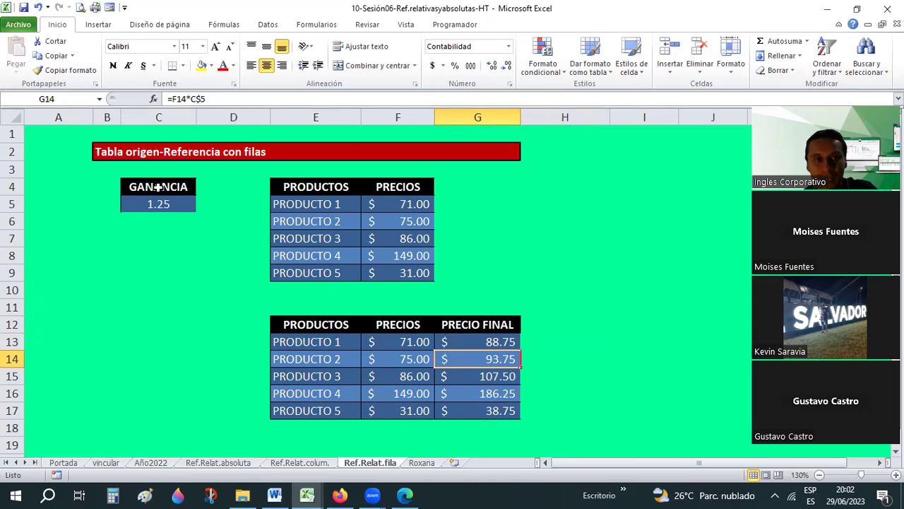
{"action": "key", "text": "Down"}
{"action": "key", "text": "Down"}
{"action": "key", "text": "Down"}
{"action": "left_click", "coordinate": [487, 358]}
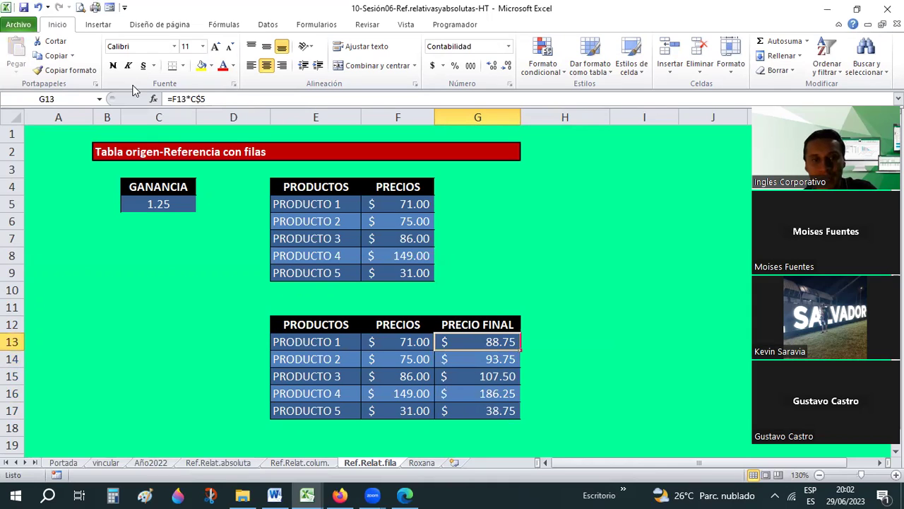
Highlight the $5 row lock in G13's formula, leave it unchanged, and open Ref.Relat.colum.
{"action": "double_click", "coordinate": [211, 98]}
{"action": "left_click", "coordinate": [213, 99]}
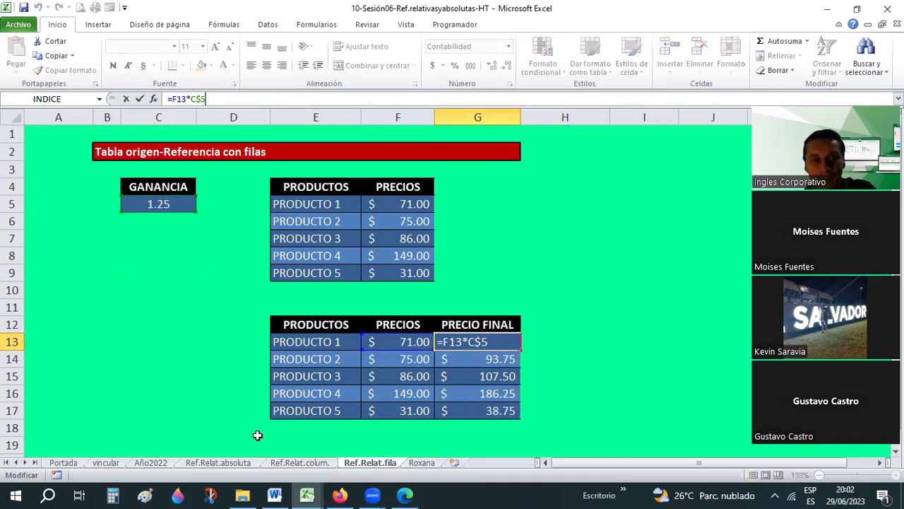
{"action": "left_click", "coordinate": [214, 341]}
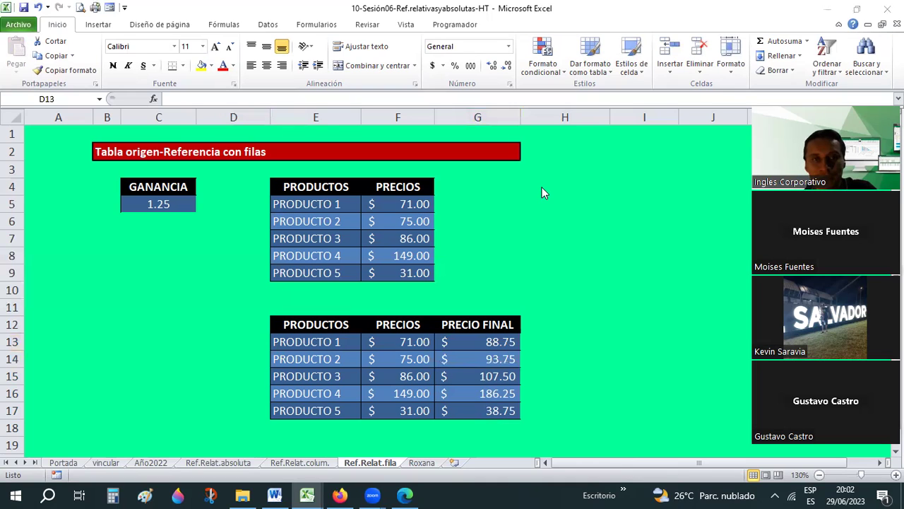
{"action": "left_click", "coordinate": [297, 462]}
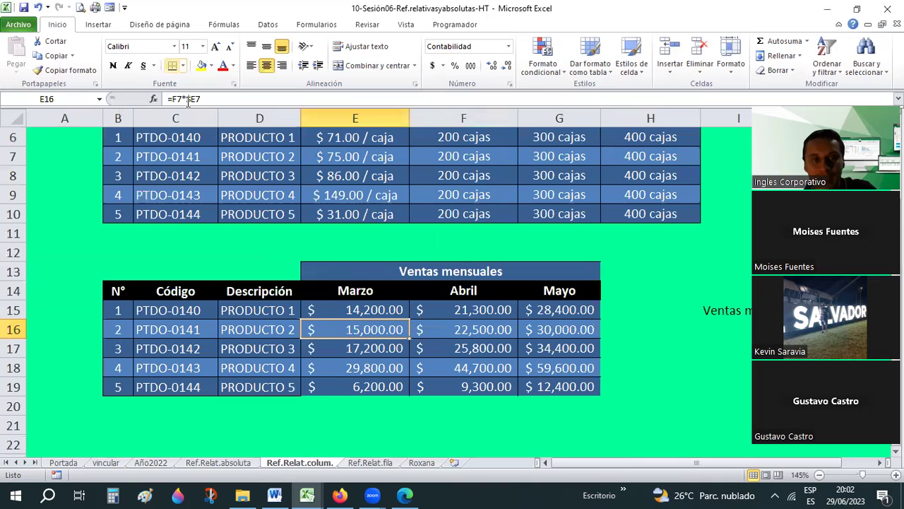
Highlight the $E column lock in E16's formula, cancel the edit, and switch to Ref.Relat.fila.
{"action": "left_click", "coordinate": [188, 100]}
{"action": "left_click_drag", "start_coordinate": [195, 99], "coordinate": [186, 100]}
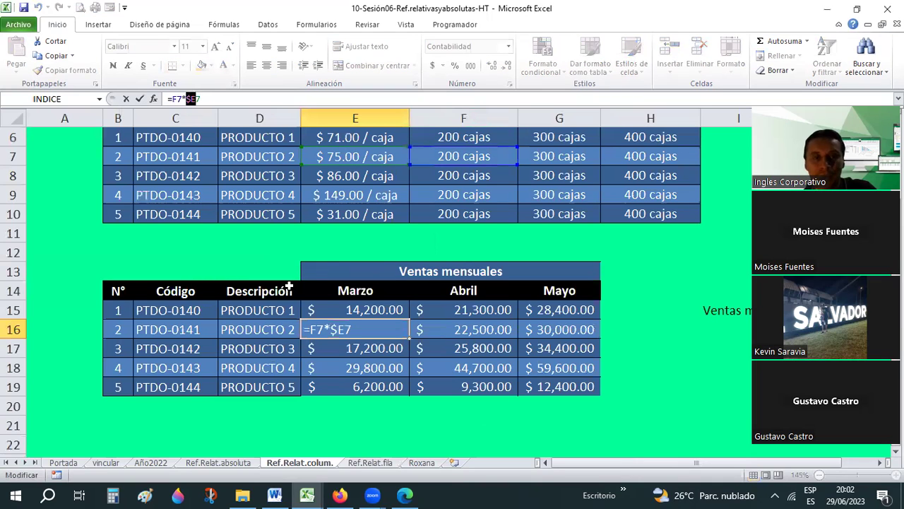
{"action": "left_click", "coordinate": [39, 8]}
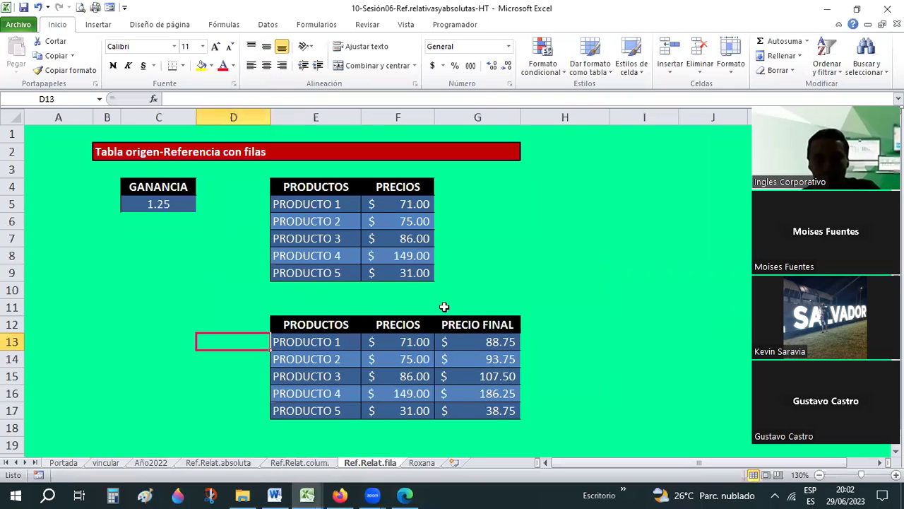
Trace how the prices in F13 and F14 each pair with the GANANCIA factor in C5.
{"action": "left_click", "coordinate": [422, 341]}
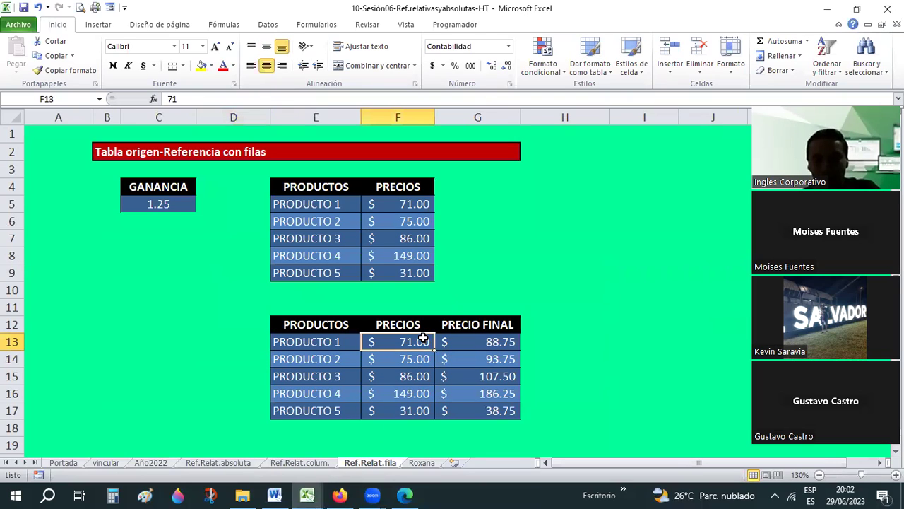
{"action": "left_click", "coordinate": [167, 203]}
{"action": "left_click", "coordinate": [406, 361]}
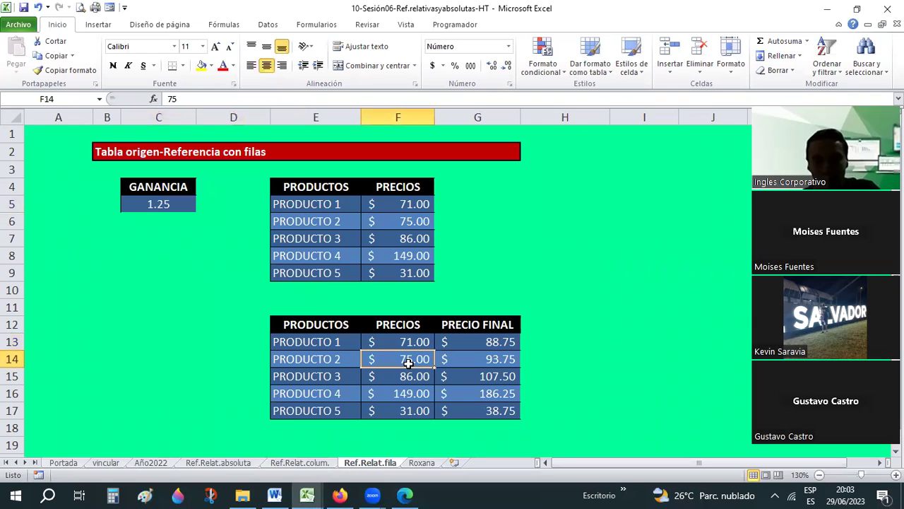
{"action": "left_click", "coordinate": [143, 206]}
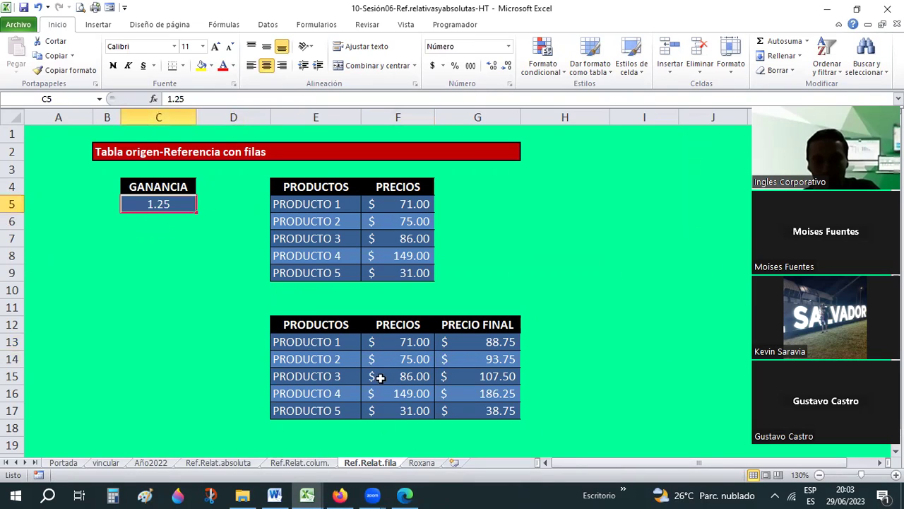
Re-confirm G13's formula, then undo so it reads =F13*C5 again.
{"action": "left_click", "coordinate": [501, 340]}
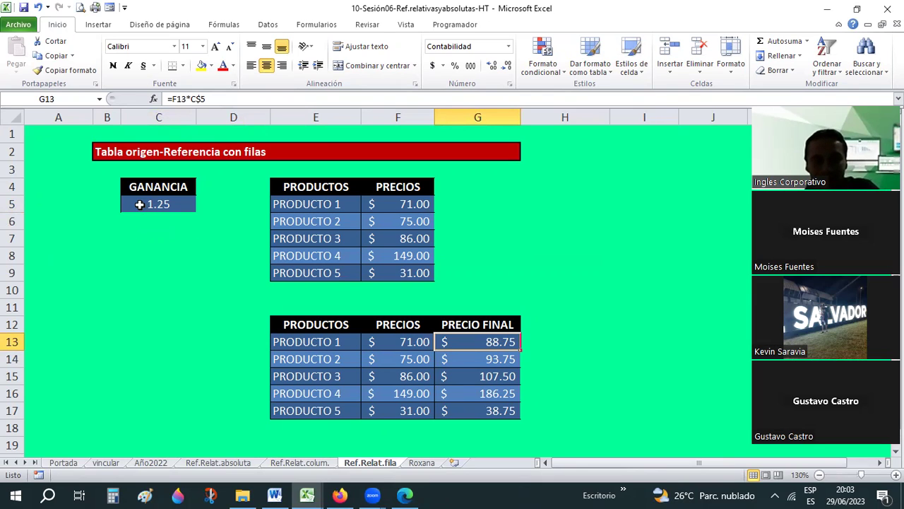
{"action": "left_click", "coordinate": [12, 203]}
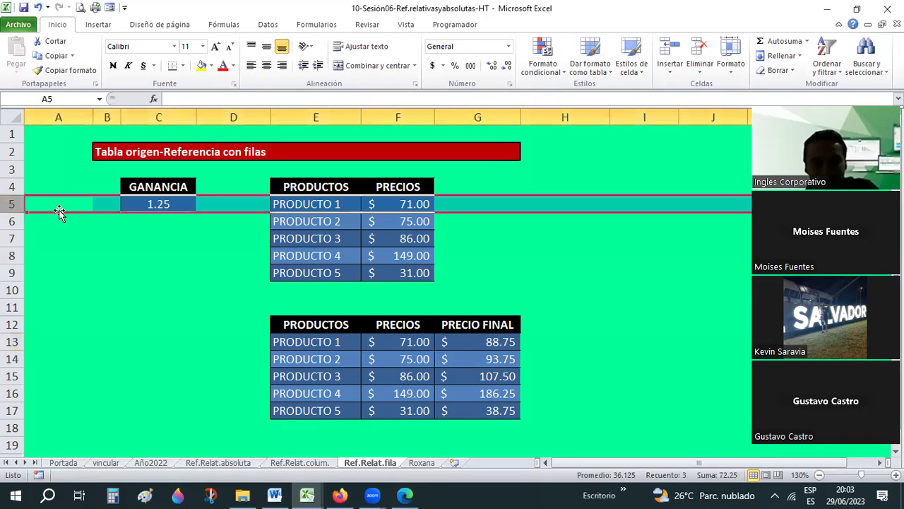
{"action": "left_click", "coordinate": [502, 344]}
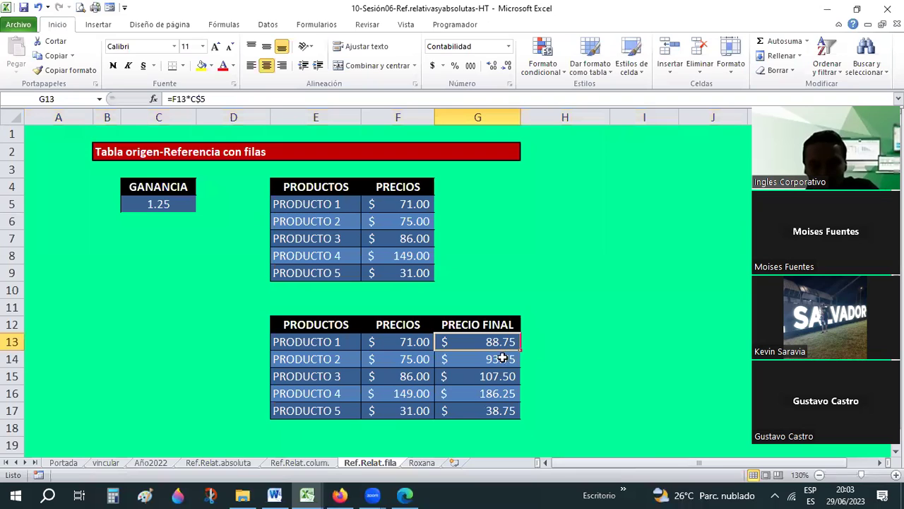
{"action": "left_click", "coordinate": [201, 99]}
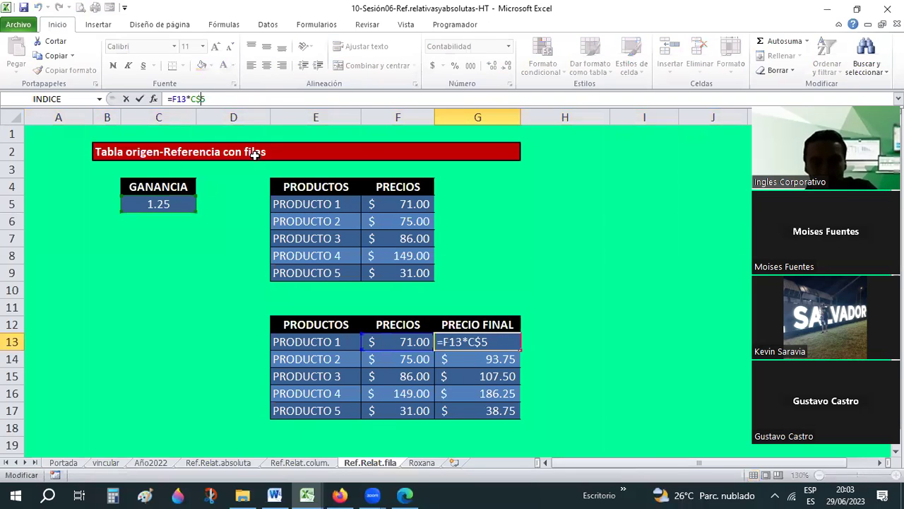
{"action": "key", "text": "Return"}
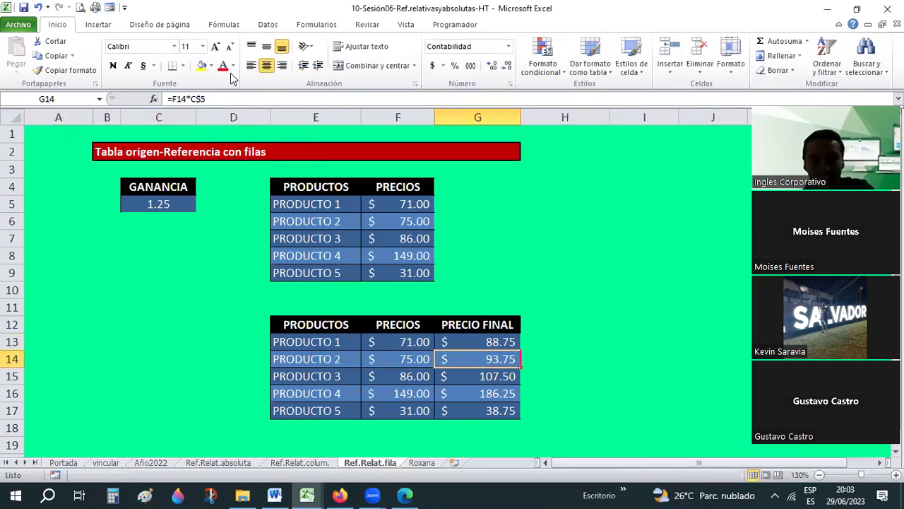
{"action": "key", "text": "ctrl+z"}
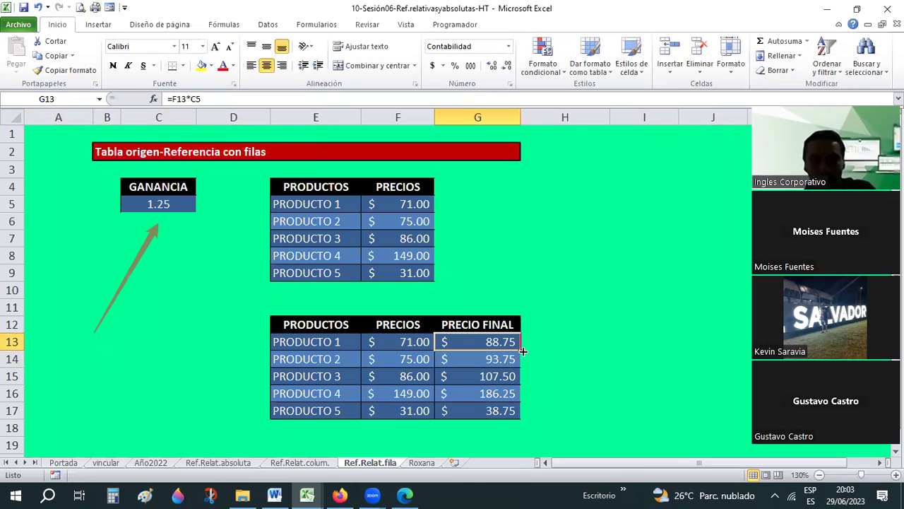
Fill G13's formula down through G17 and compare G13 with the copied formula in G14.
{"action": "left_click_drag", "start_coordinate": [522, 351], "coordinate": [515, 419]}
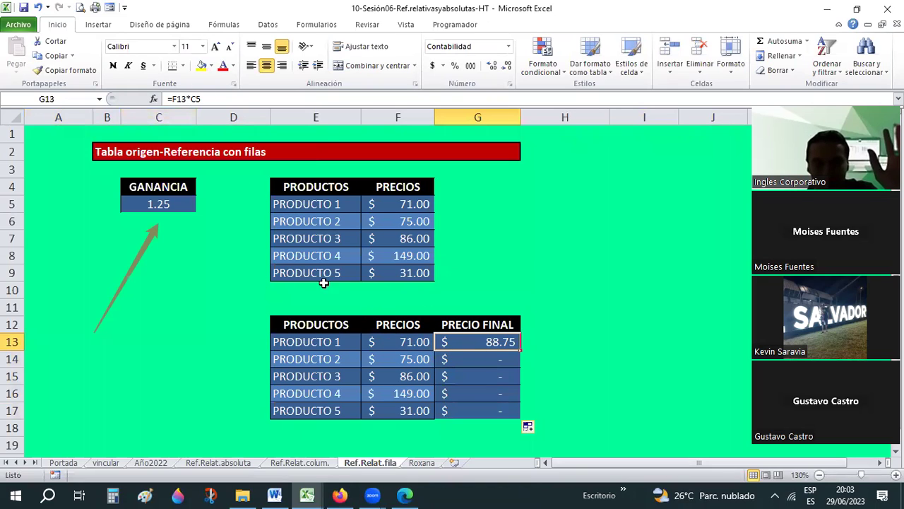
{"action": "left_click", "coordinate": [391, 342]}
{"action": "left_click", "coordinate": [479, 342]}
{"action": "left_click", "coordinate": [480, 359]}
Show that G14 multiplies F14 by the empty C6 instead of GANANCIA in C5.
{"action": "left_click", "coordinate": [430, 361]}
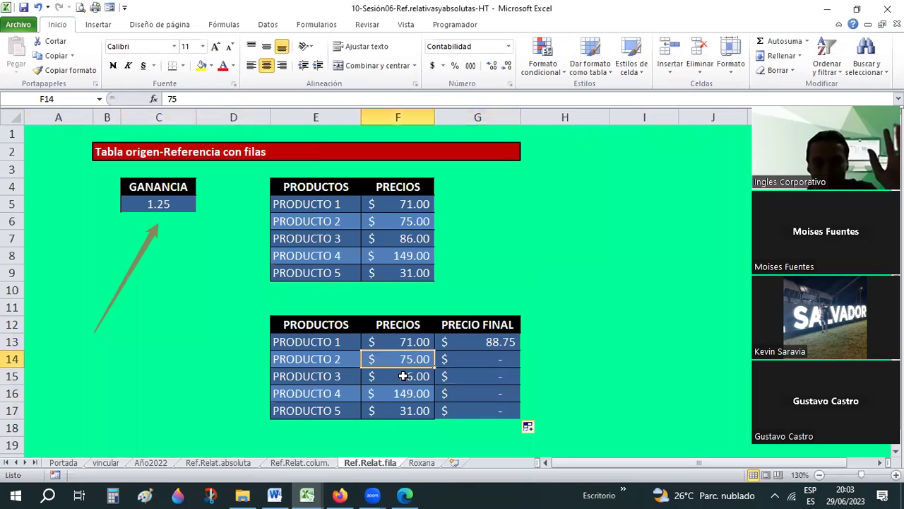
{"action": "left_click", "coordinate": [481, 342]}
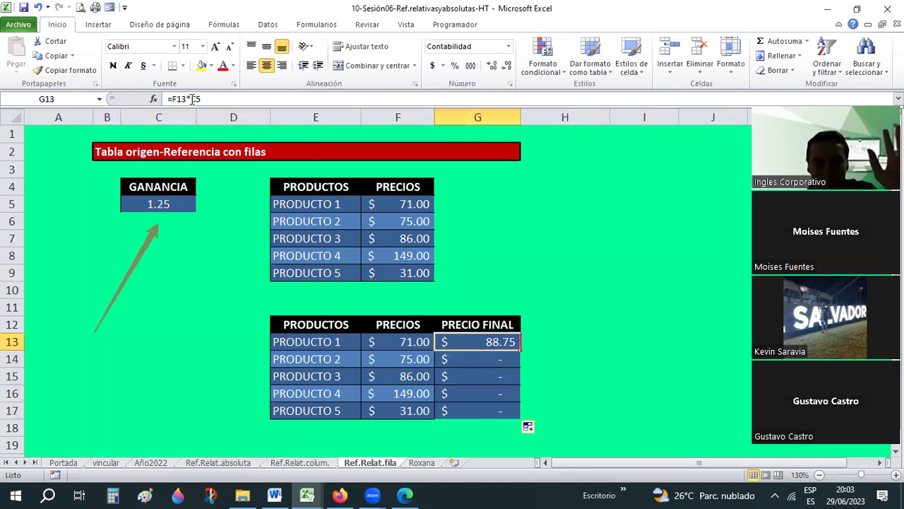
{"action": "left_click", "coordinate": [166, 204]}
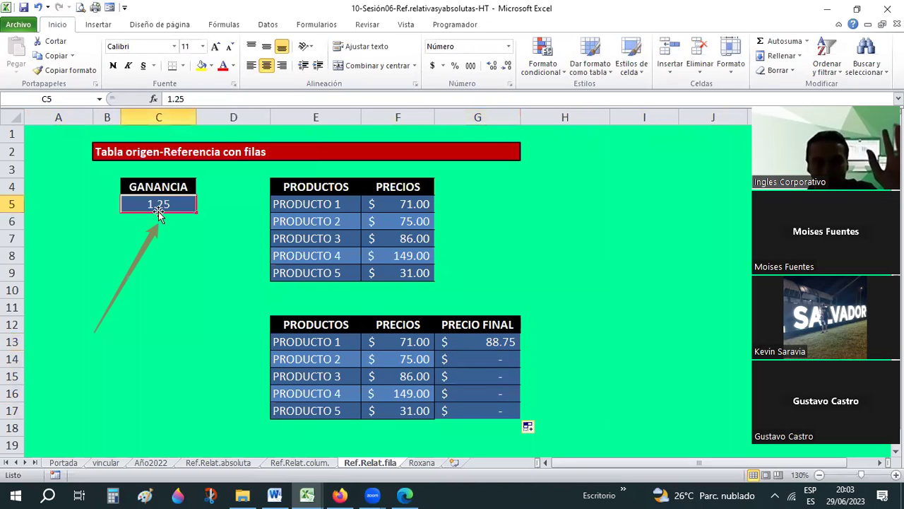
{"action": "left_click", "coordinate": [494, 359]}
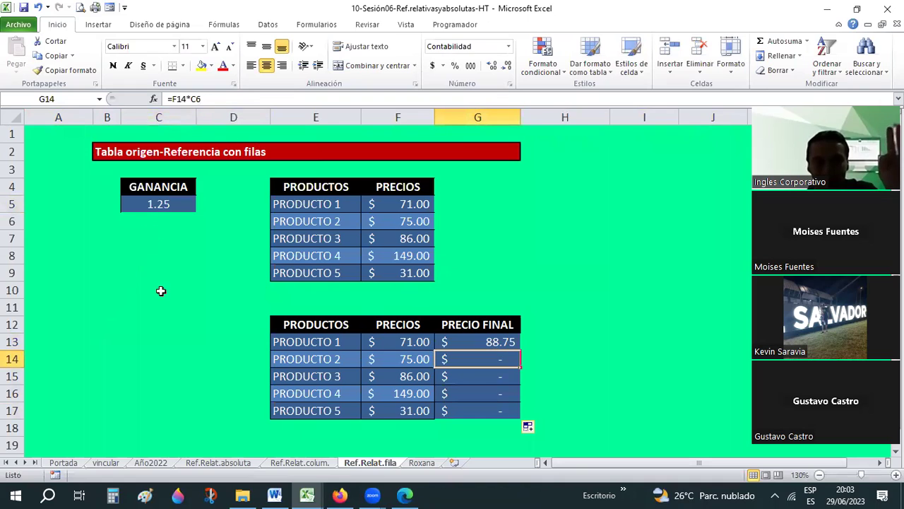
{"action": "left_click", "coordinate": [144, 219]}
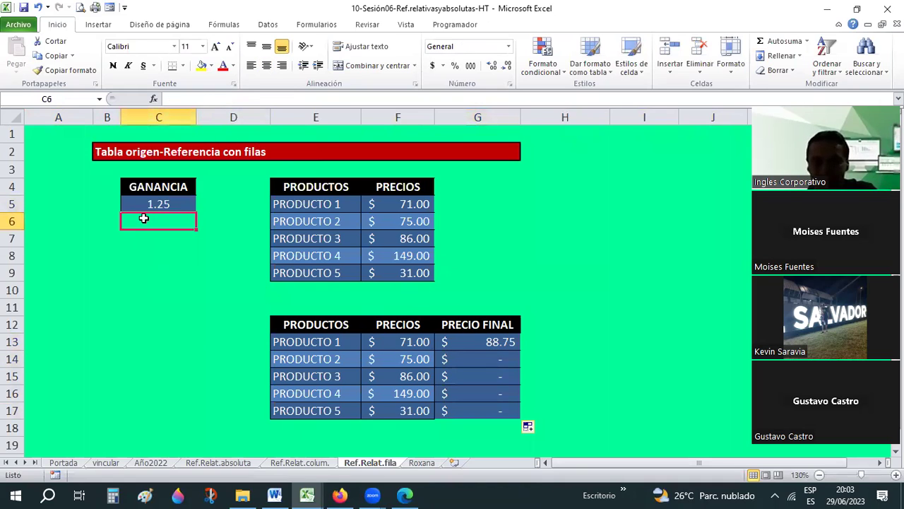
{"action": "left_click", "coordinate": [489, 344]}
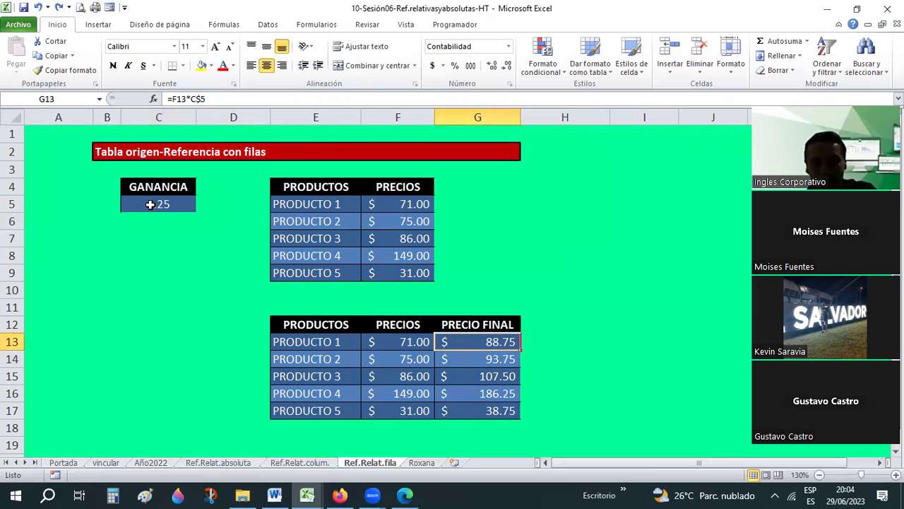
{"action": "left_click", "coordinate": [195, 98]}
{"action": "left_click_drag", "start_coordinate": [197, 98], "coordinate": [214, 98]}
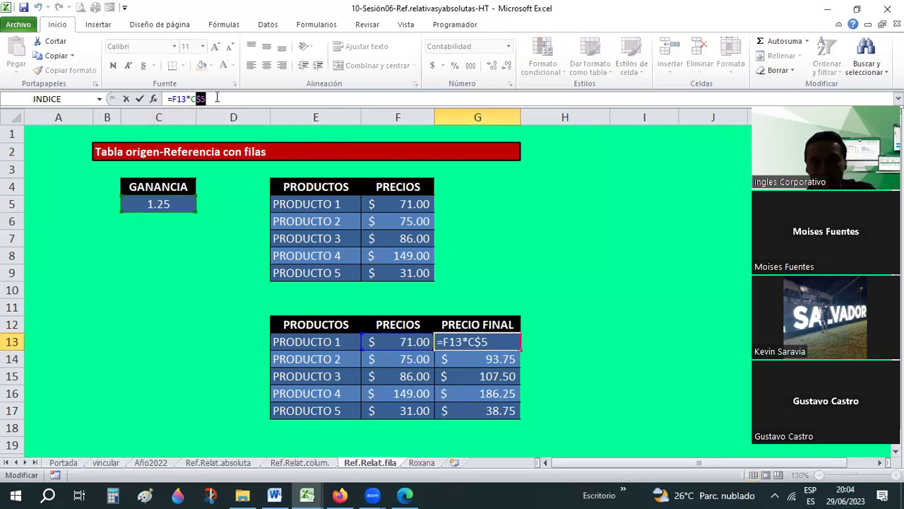
{"action": "key", "text": "Escape"}
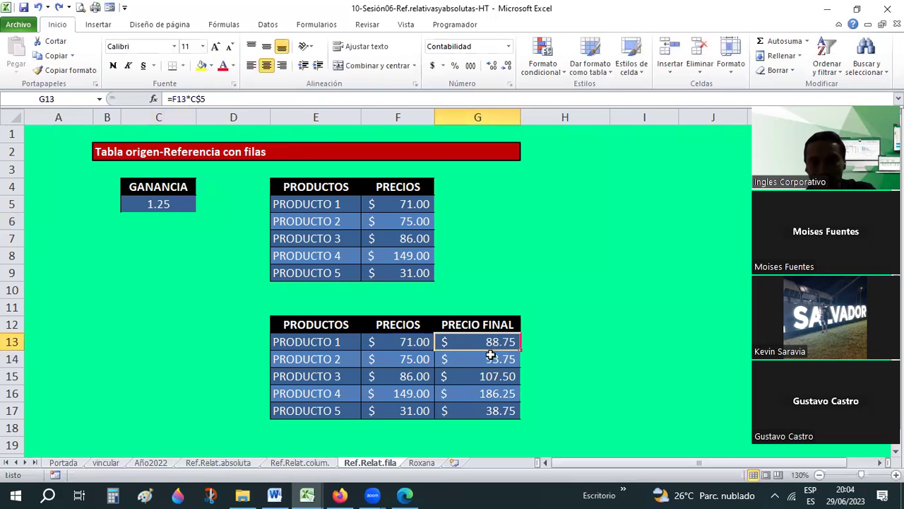
{"action": "left_click", "coordinate": [489, 357]}
{"action": "left_click", "coordinate": [469, 341]}
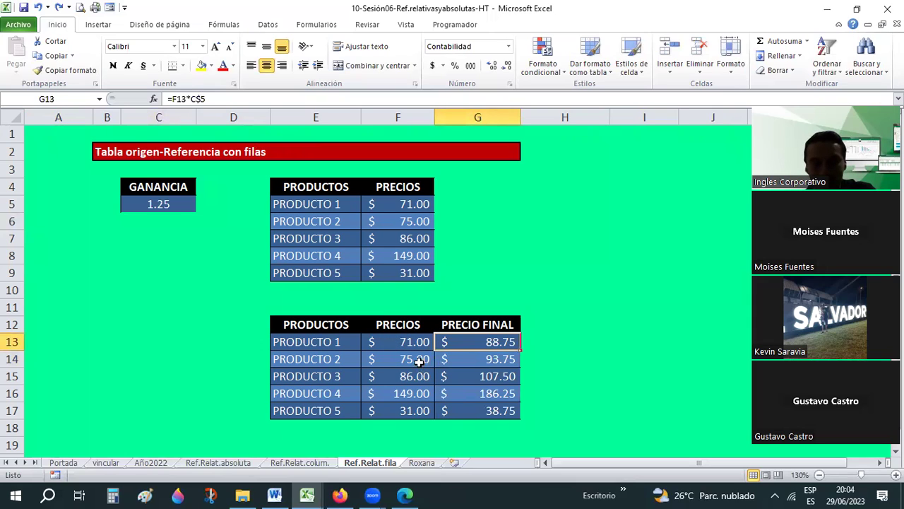
{"action": "left_click", "coordinate": [476, 358]}
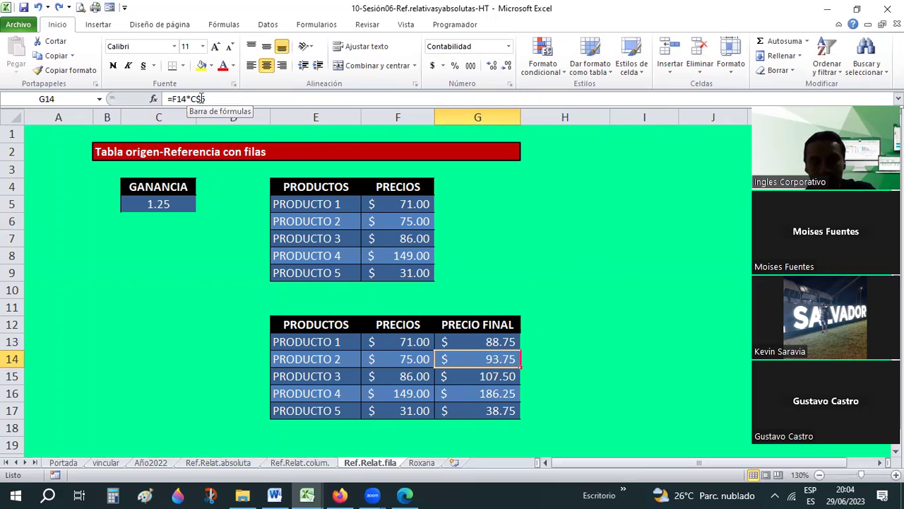
{"action": "left_click_drag", "start_coordinate": [208, 98], "coordinate": [195, 99]}
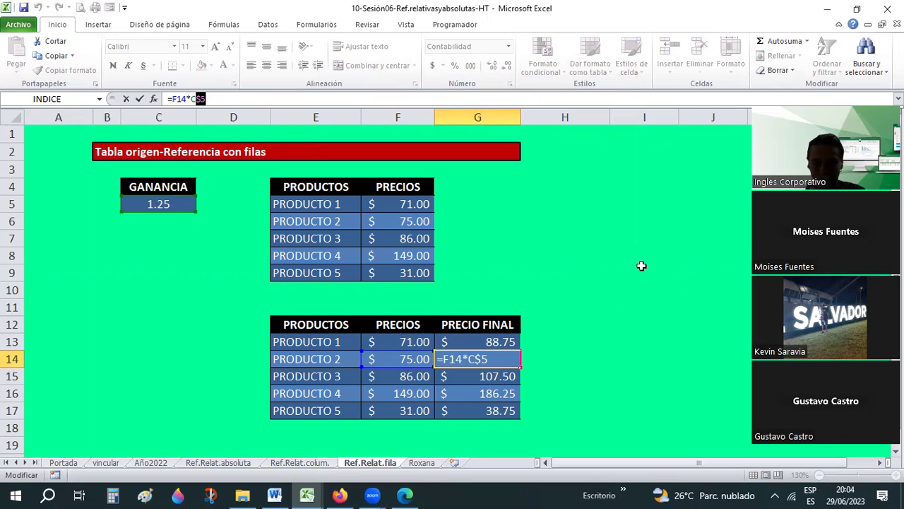
{"action": "key", "text": "ctrl+Return"}
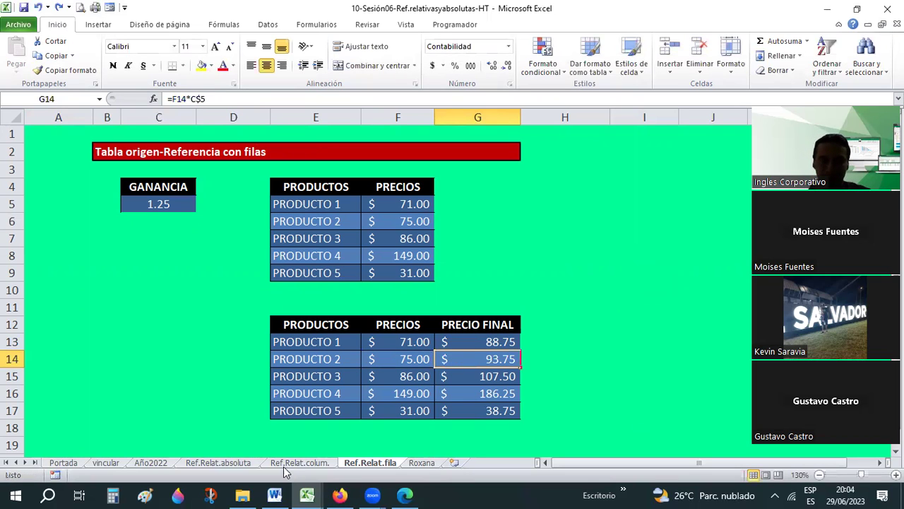
{"action": "left_click", "coordinate": [297, 463]}
Inspect the Marzo sales formula in E15, then return to the Ref.Relat.fila sheet.
{"action": "left_click", "coordinate": [383, 313]}
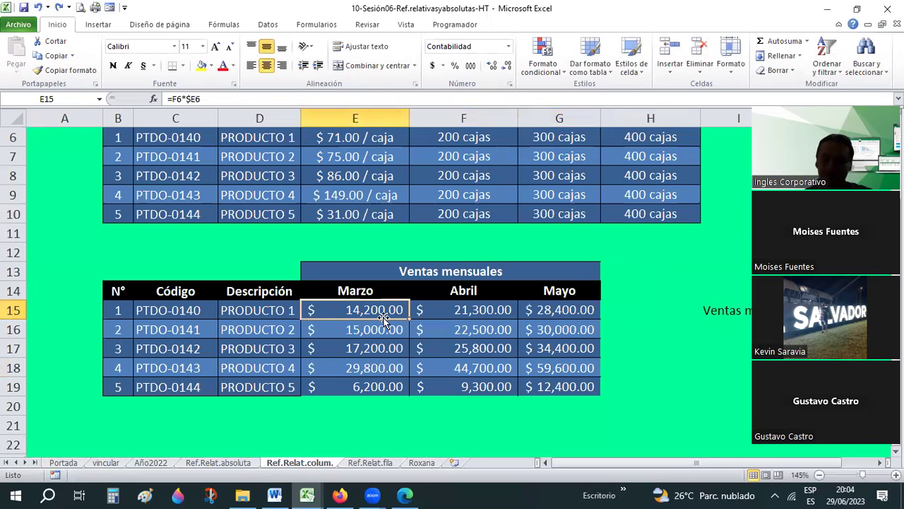
{"action": "left_click", "coordinate": [370, 463]}
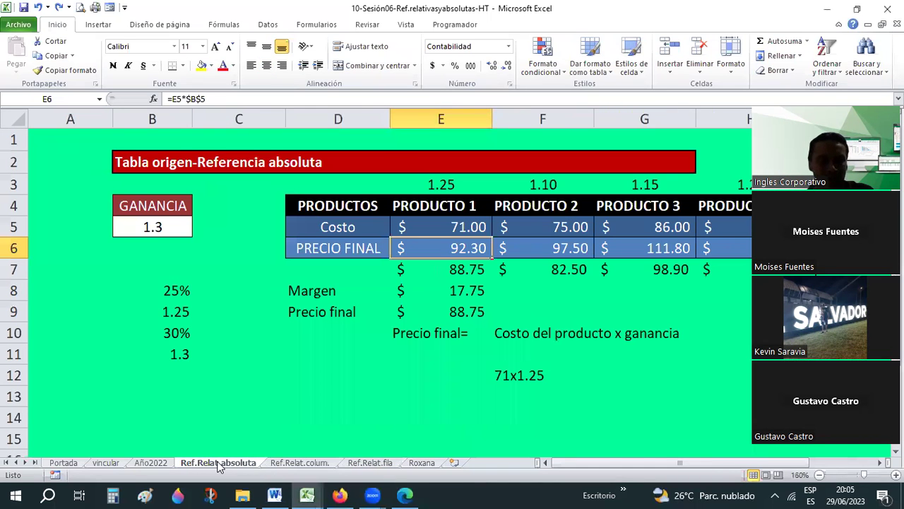
{"action": "left_click", "coordinate": [355, 373]}
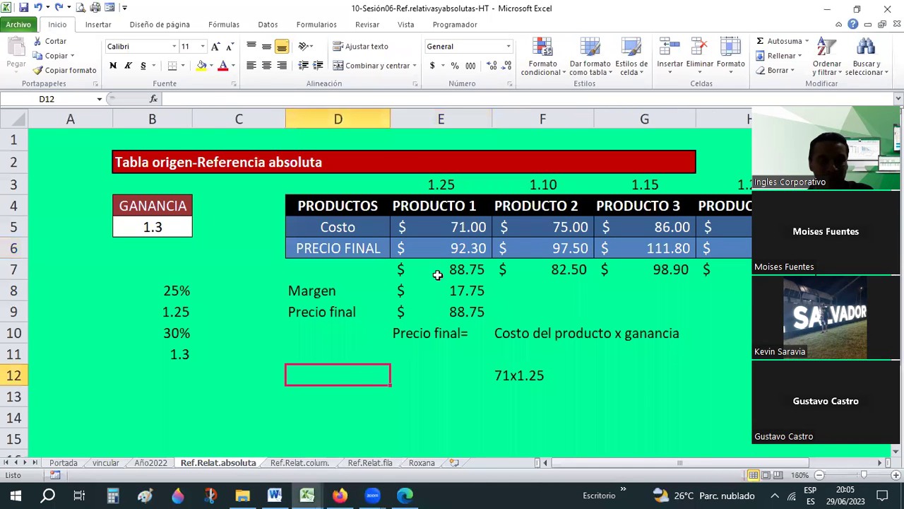
{"action": "left_click", "coordinate": [470, 247]}
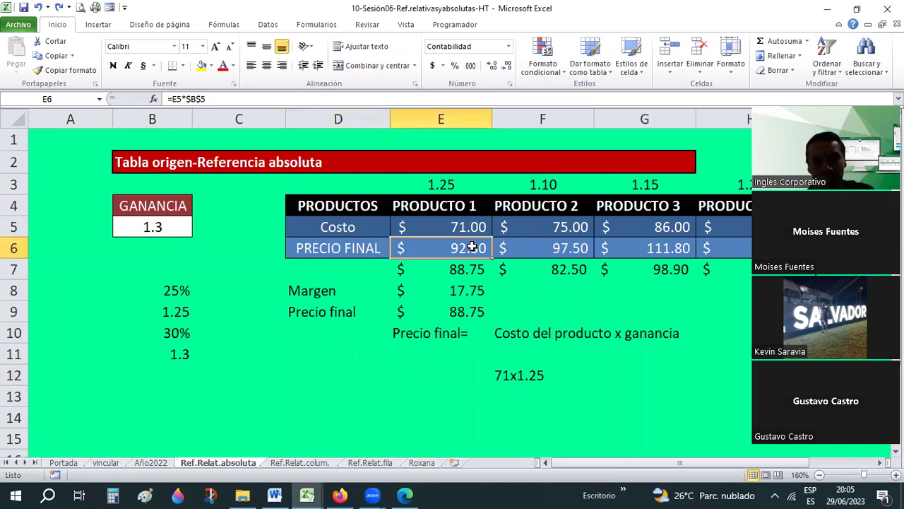
{"action": "left_click", "coordinate": [528, 244]}
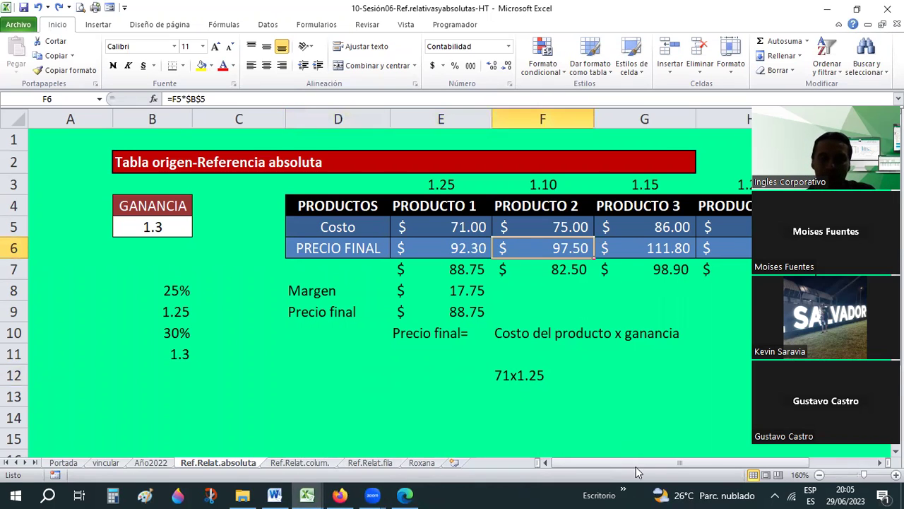
{"action": "left_click_drag", "start_coordinate": [644, 467], "coordinate": [709, 466]}
{"action": "left_click", "coordinate": [618, 247]}
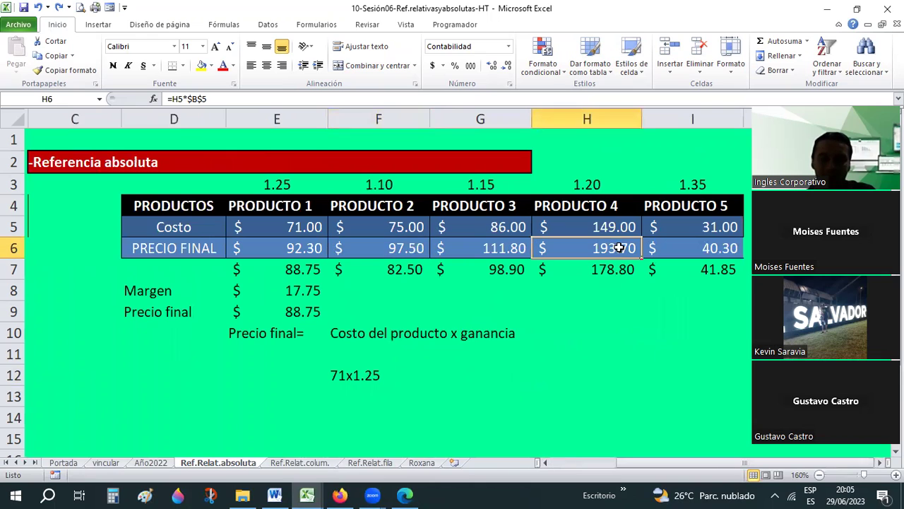
{"action": "left_click", "coordinate": [708, 255]}
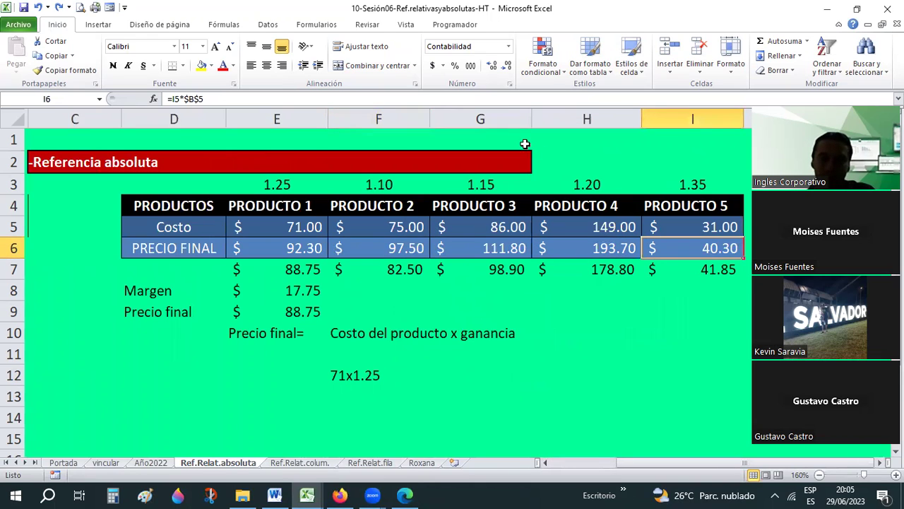